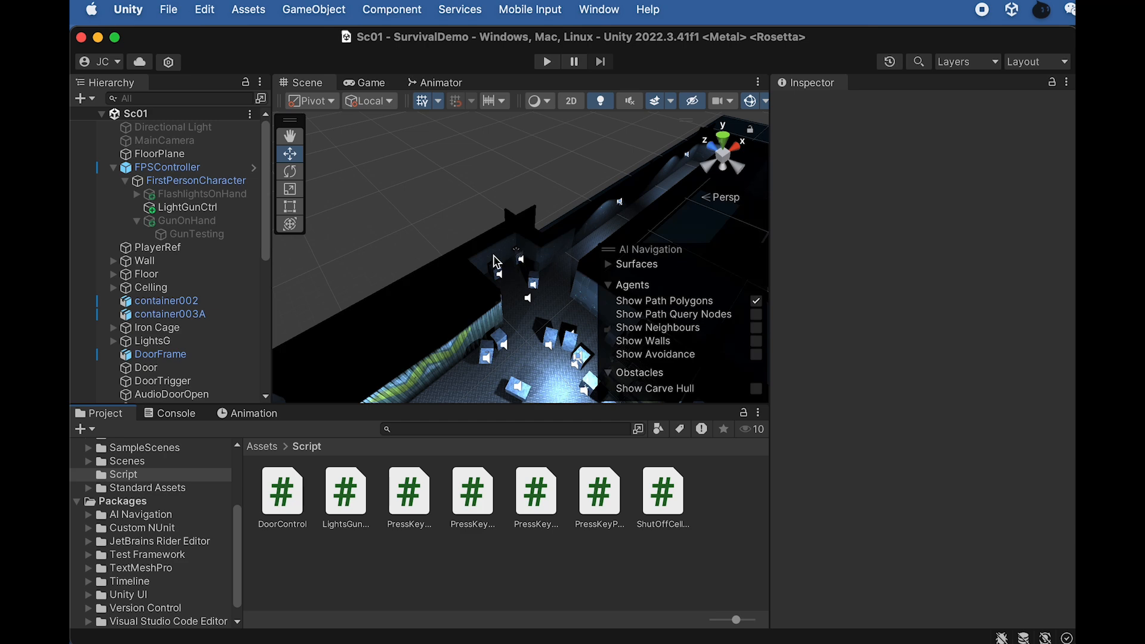
- Activate the GunOnHand object under FirstPersonCharacter and frame it in the scene
click(223, 246)
key(Up)
key(Up)
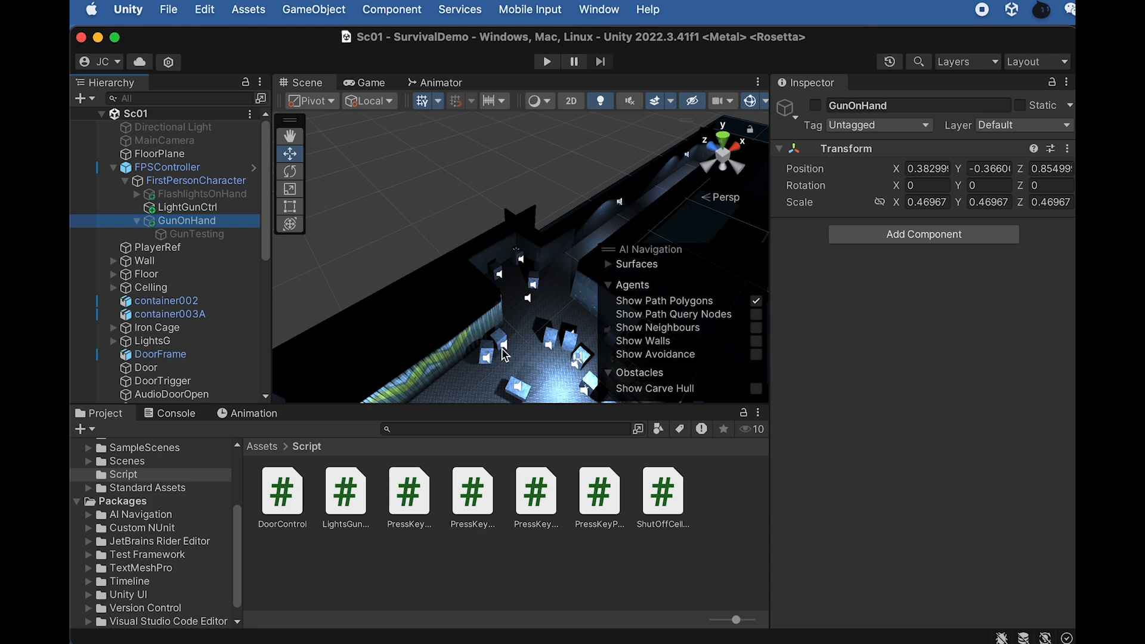
key(f)
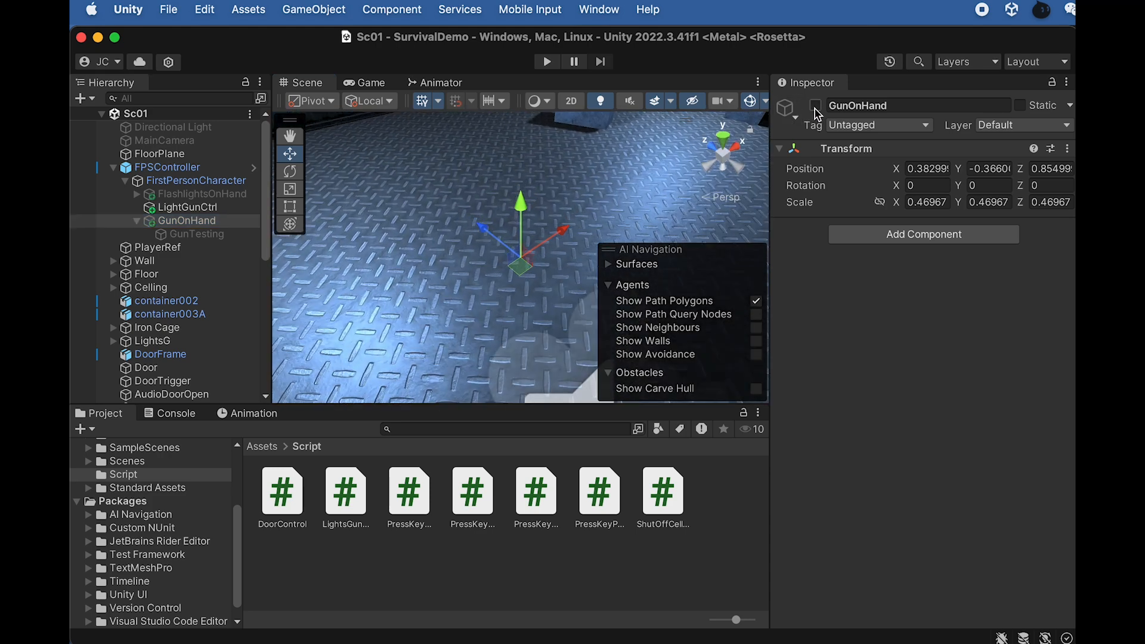
click(815, 105)
- Deactivate the GunTesting sphere under GunOnHand
click(203, 234)
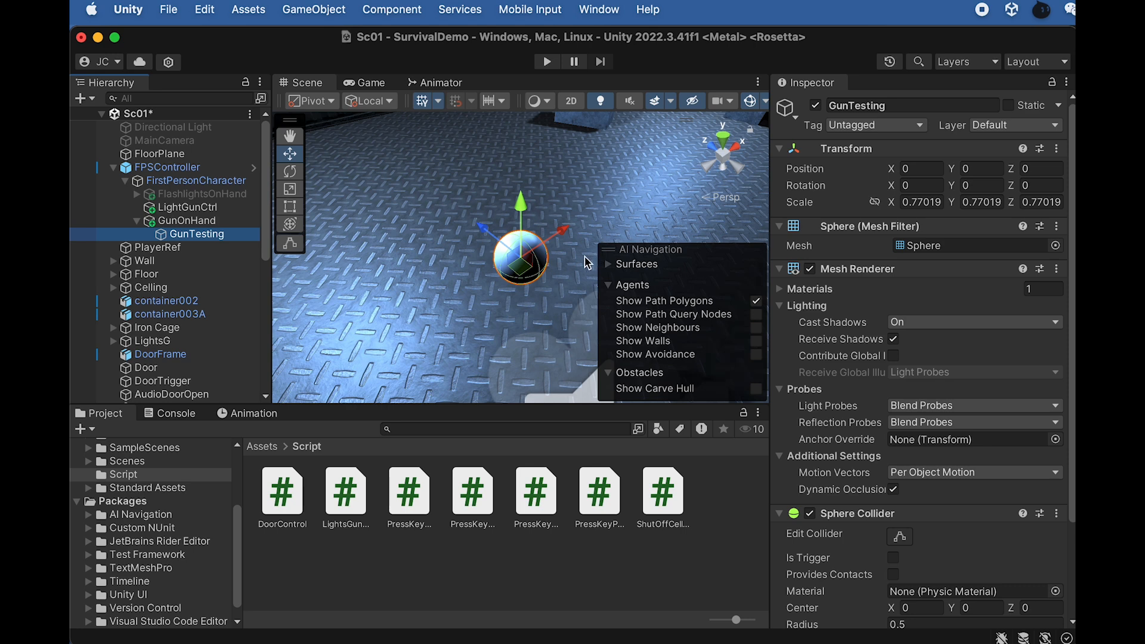
click(816, 106)
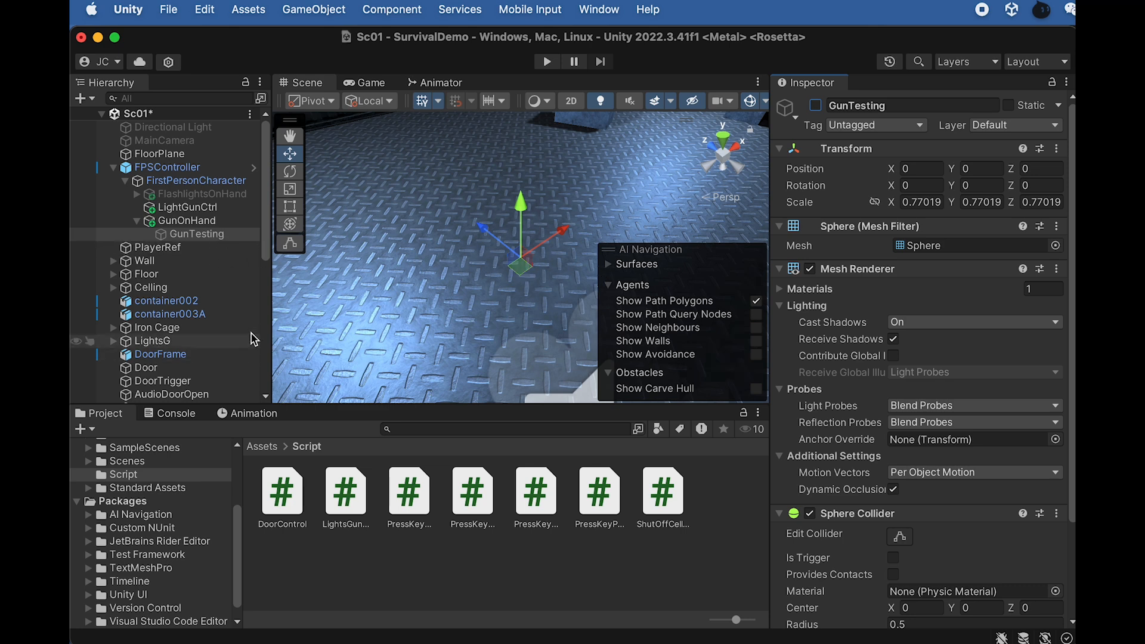
click(203, 234)
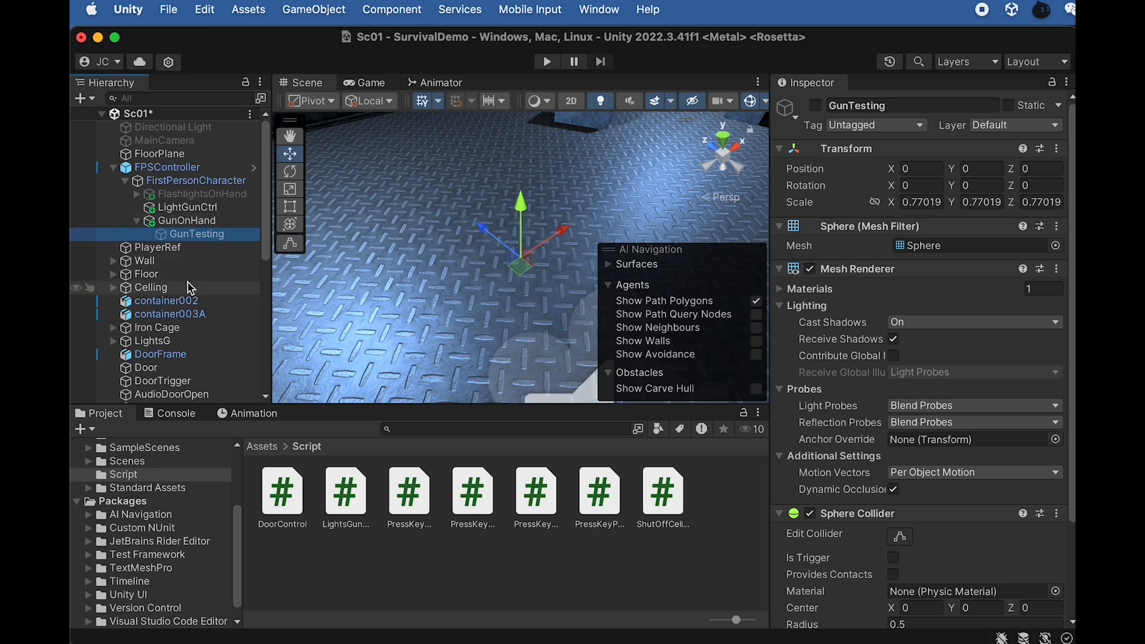
- Place the Gun-colt1911 model from the project's Models/GunColt1911 folder as a child of GunOnHand
click(261, 447)
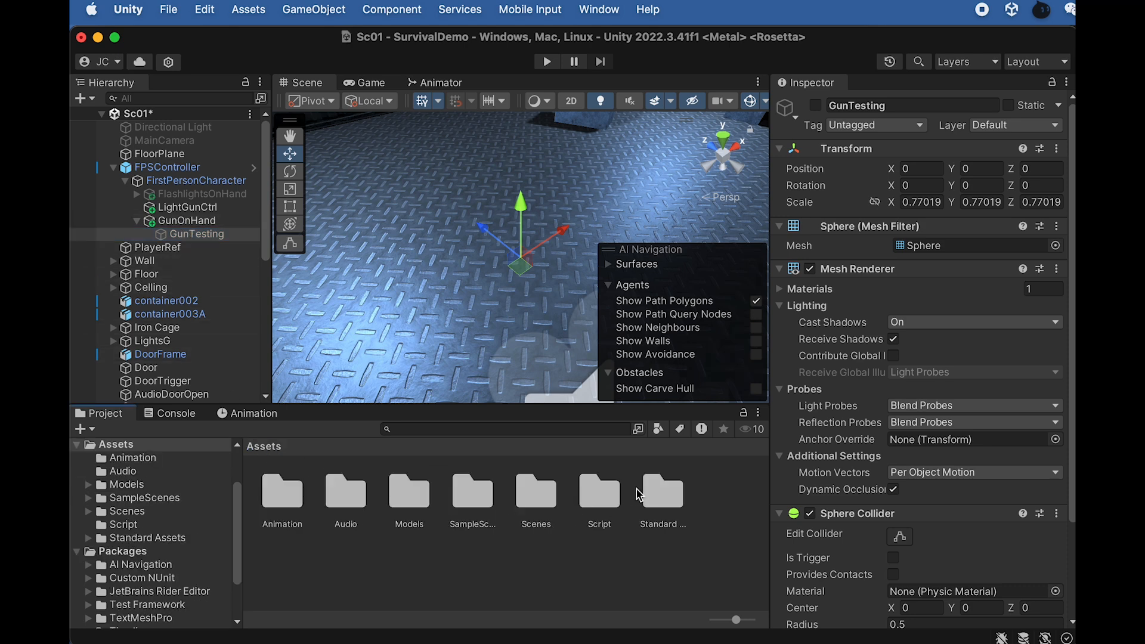
double_click(409, 494)
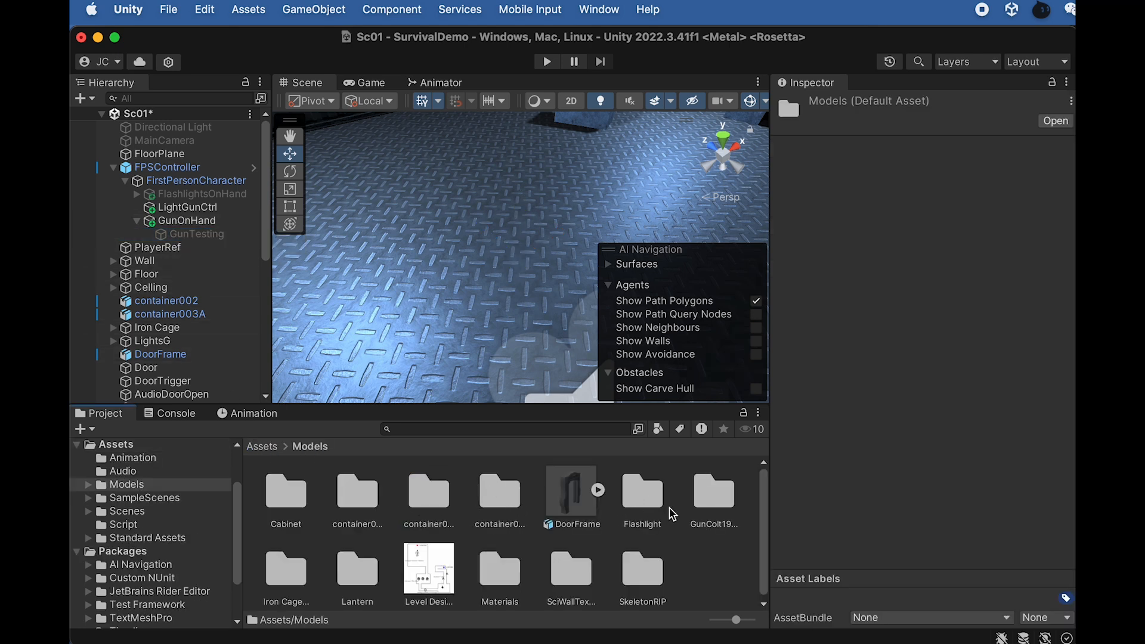
double_click(714, 497)
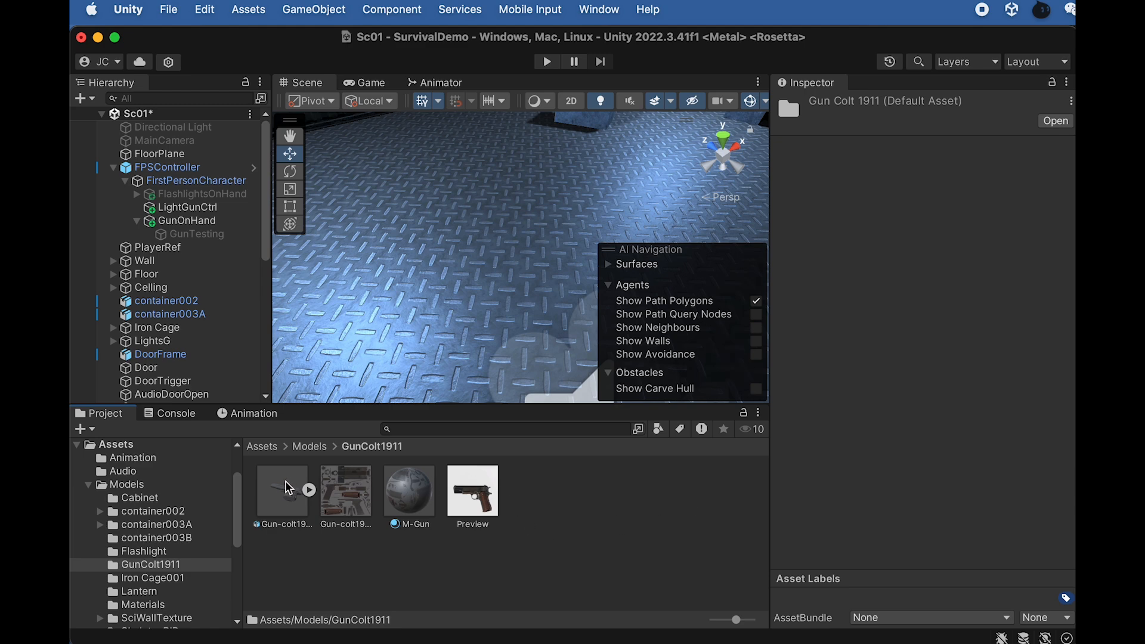
drag(284, 508, 191, 227)
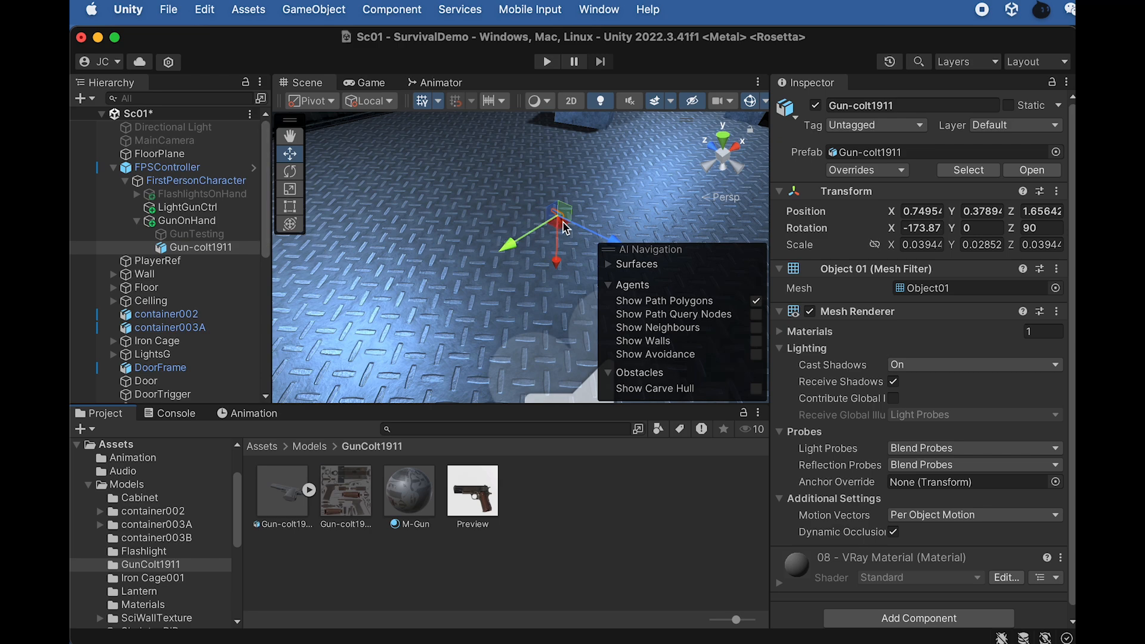
- Scale the Gun-colt1911 model uniformly to about 0.137, 0.099, 0.137 and check it through the game camera
alt+drag(531, 301, 1057, 268)
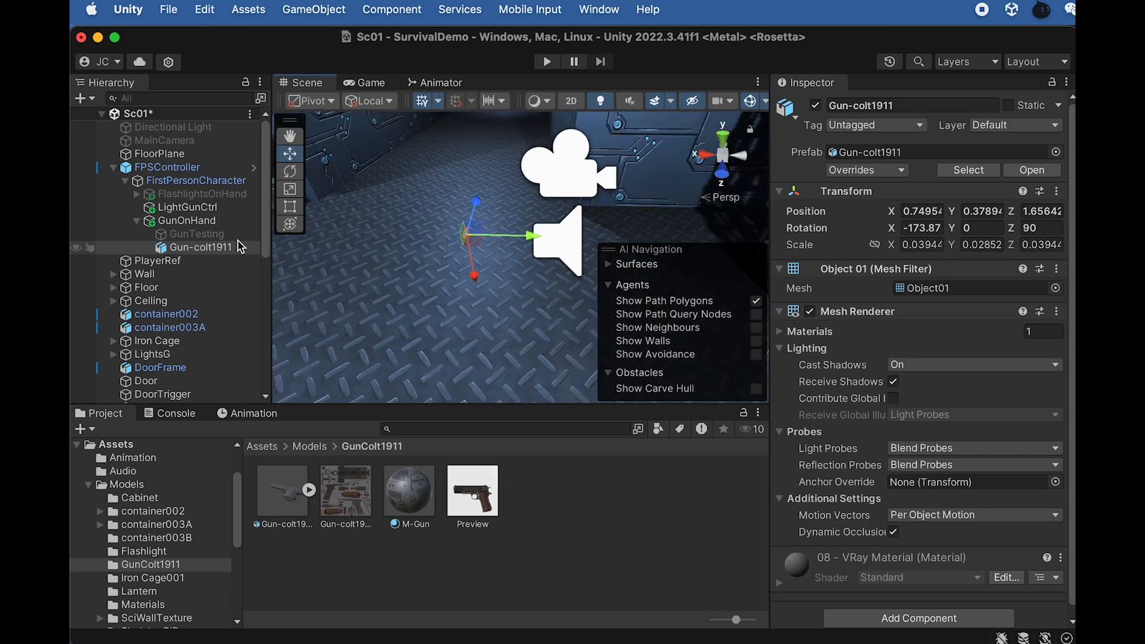
click(190, 221)
click(194, 180)
click(192, 168)
click(202, 194)
click(205, 181)
alt+drag(510, 209, 440, 263)
click(201, 247)
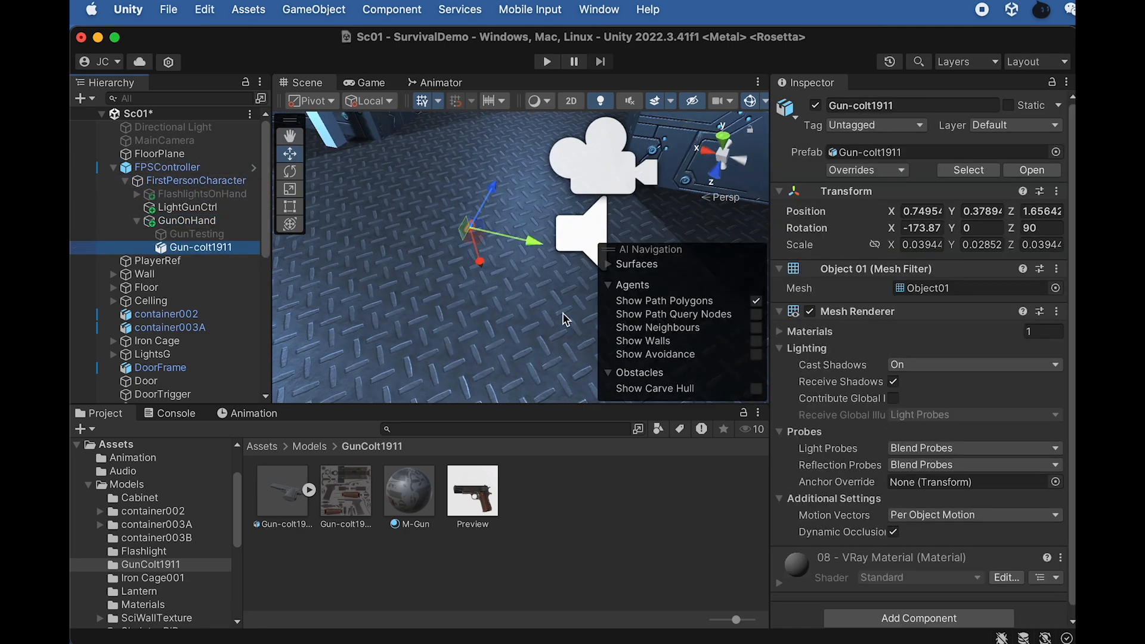
key(r)
drag(470, 228, 761, 287)
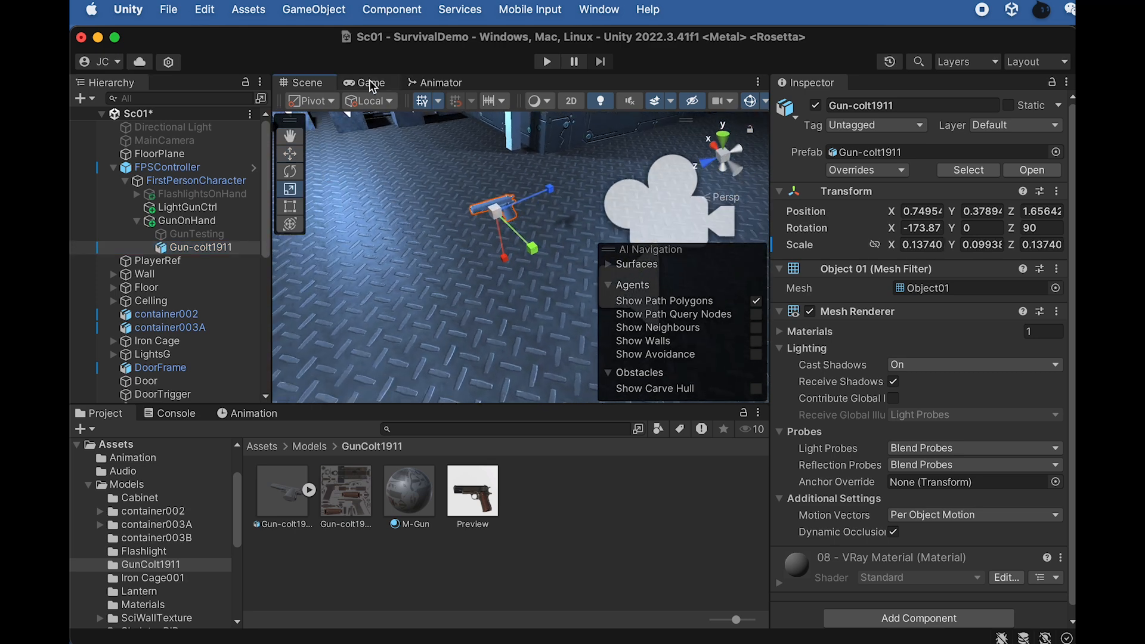
click(370, 84)
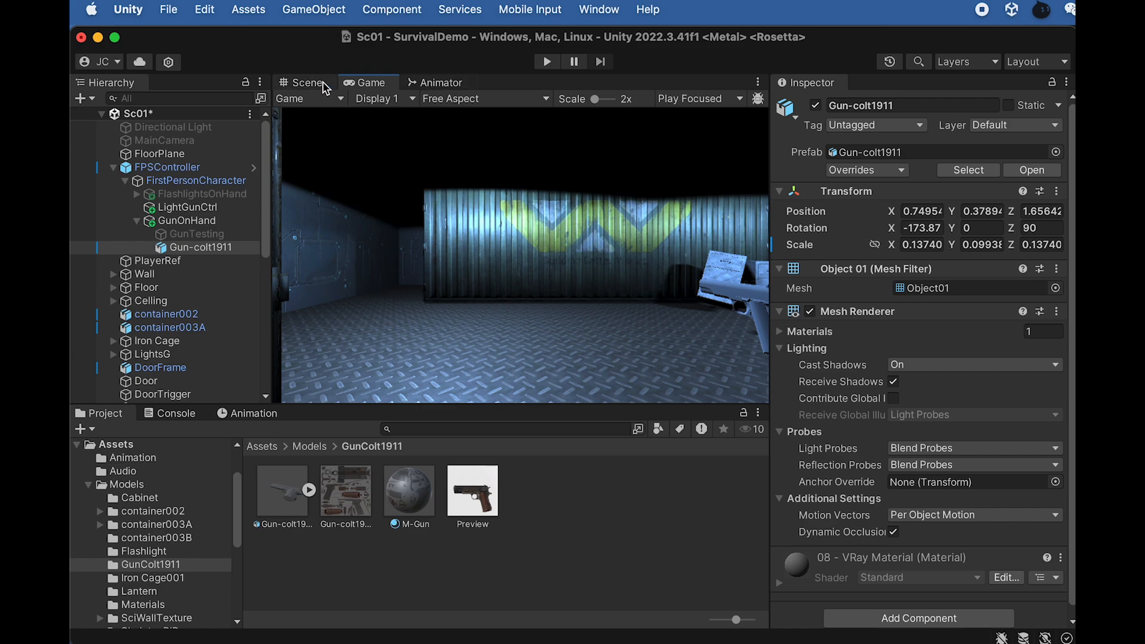
- Move the gun along X to about -0.34 and check its placement through the game camera
click(308, 83)
key(w)
drag(530, 246, 548, 267)
alt+drag(507, 222, 427, 249)
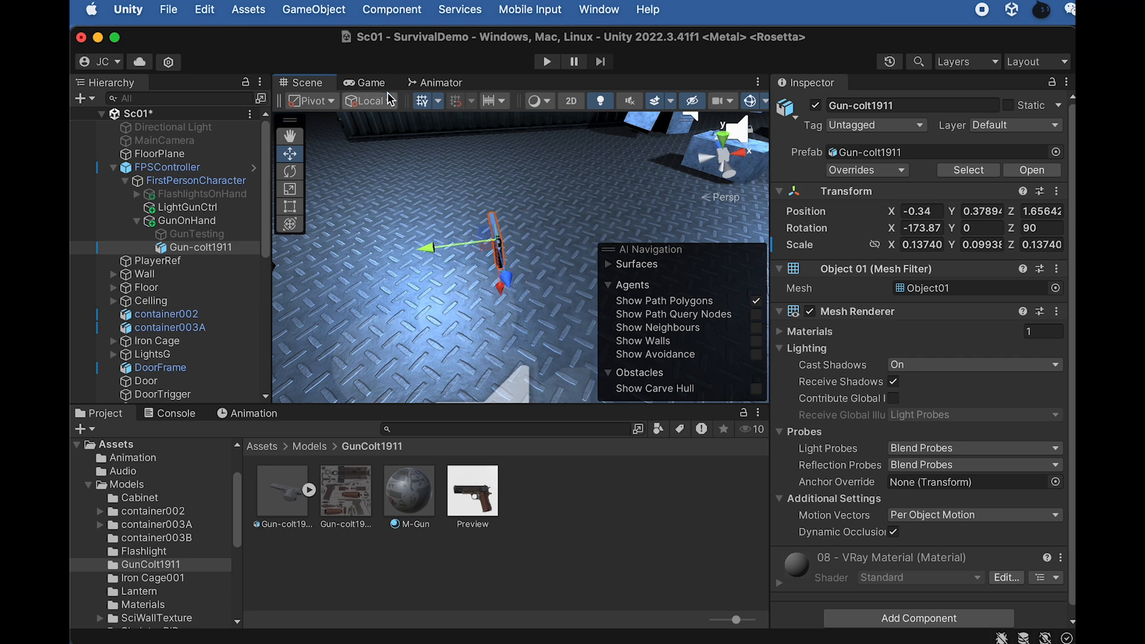
click(375, 83)
click(328, 84)
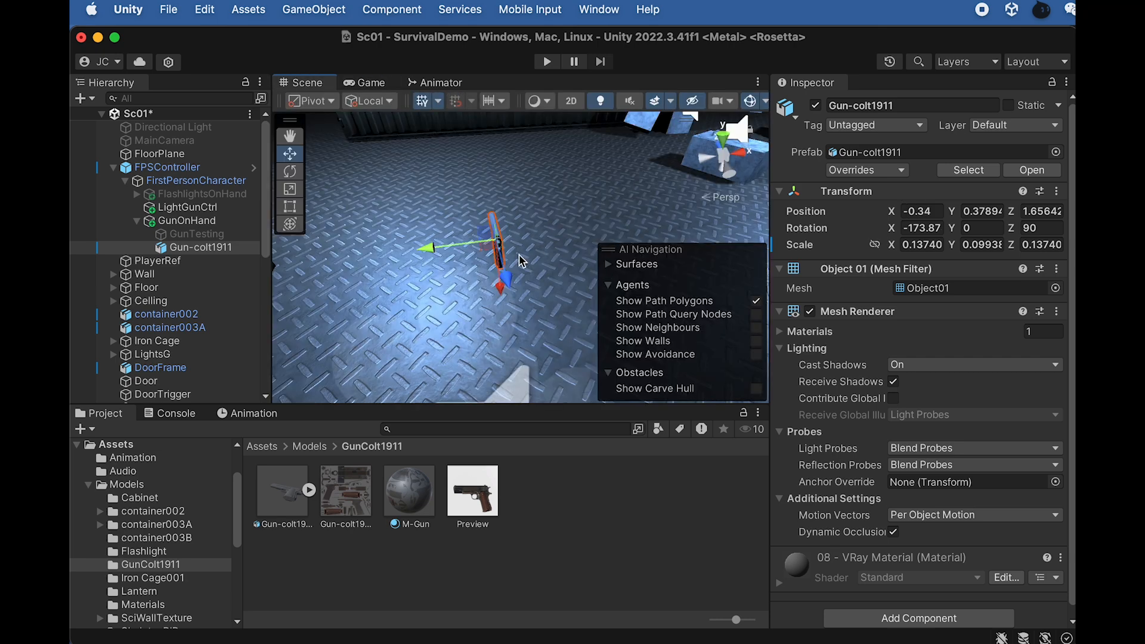
- Move the gun to about Y -0.21, Z -0.06 and scale it uniformly to about 0.19, 0.137, 0.19
drag(503, 303, 665, 303)
key(r)
drag(516, 294, 454, 148)
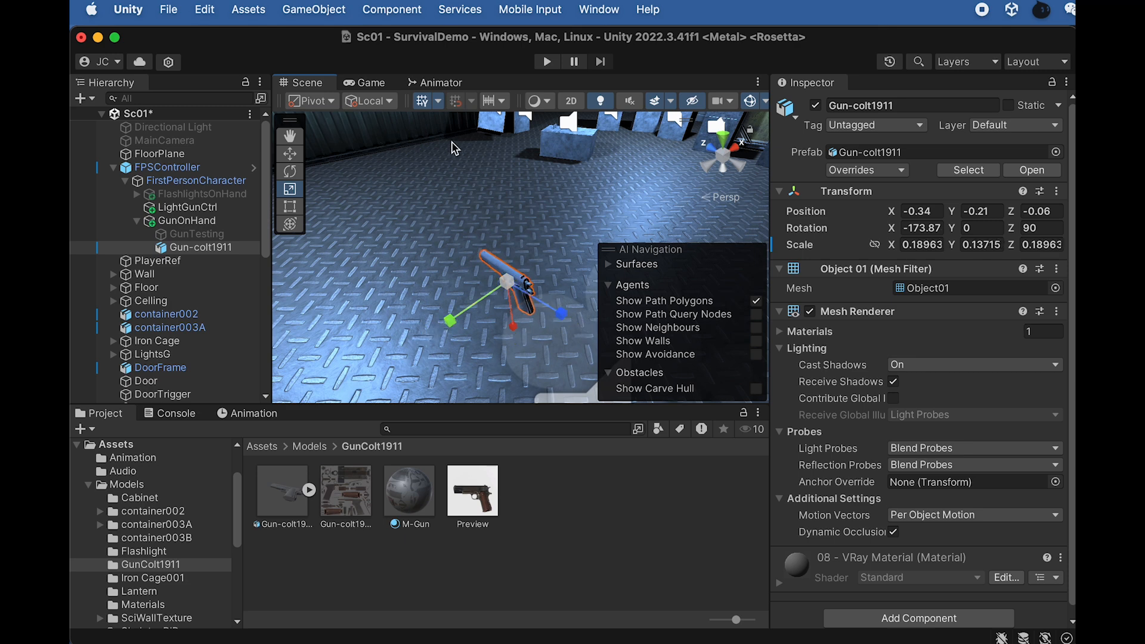
click(366, 87)
- Move the gun to about X -0.1, Y 0.08, Z -0.11, checking the placement through the game camera
click(308, 83)
key(w)
drag(514, 328, 510, 307)
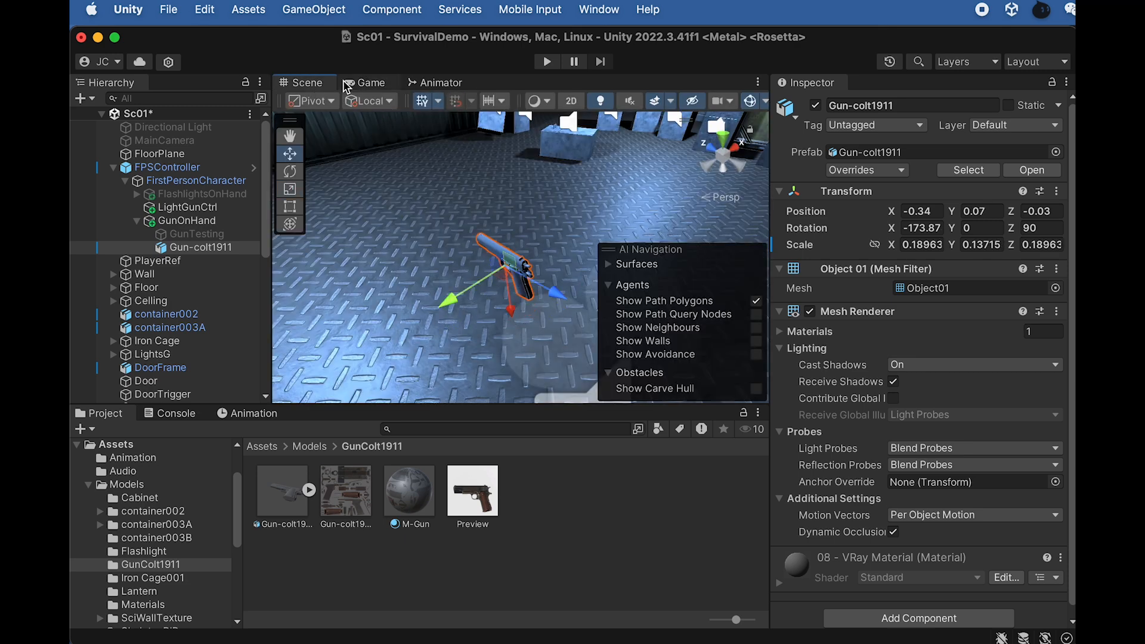
click(368, 87)
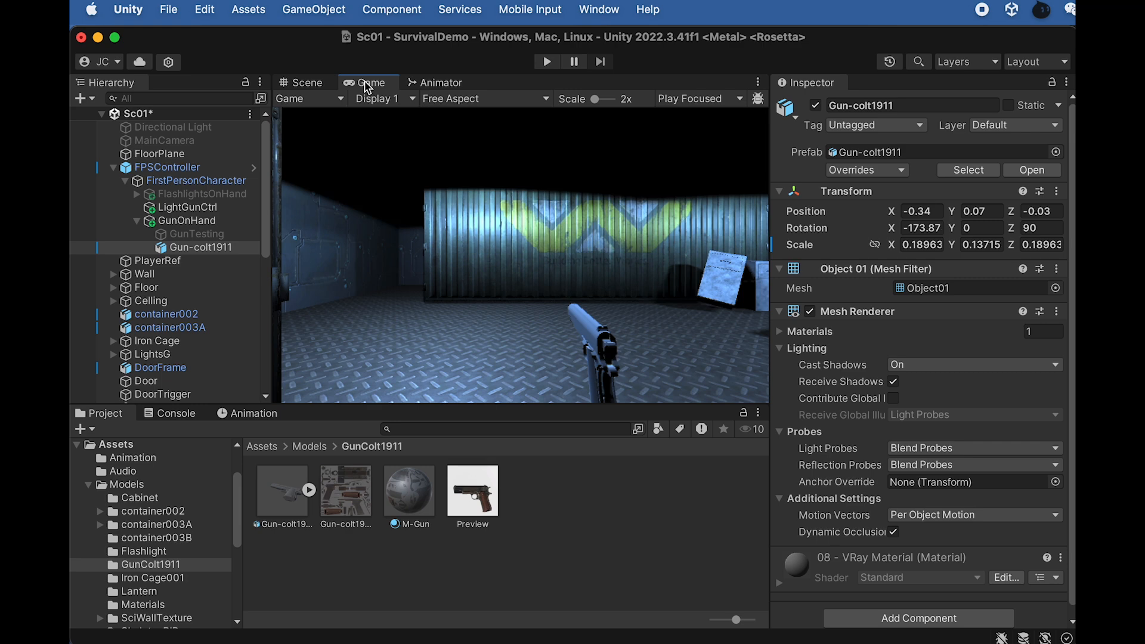
click(308, 85)
drag(472, 295, 579, 288)
click(360, 84)
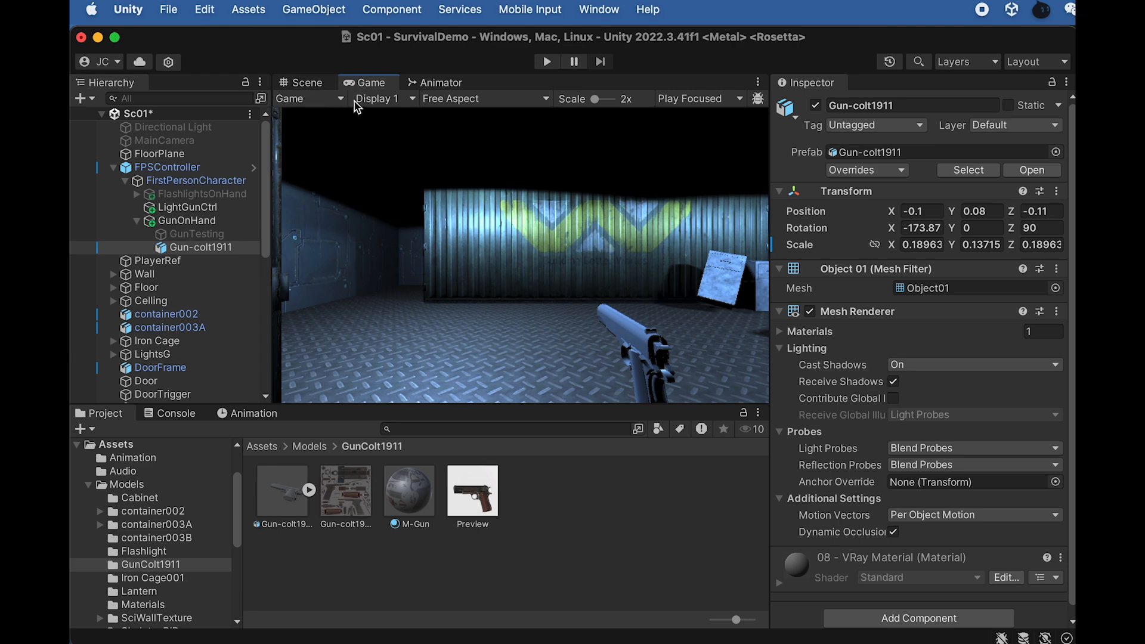
- Apply the M-Gun material to the Gun-colt1911 model in the scene
click(308, 84)
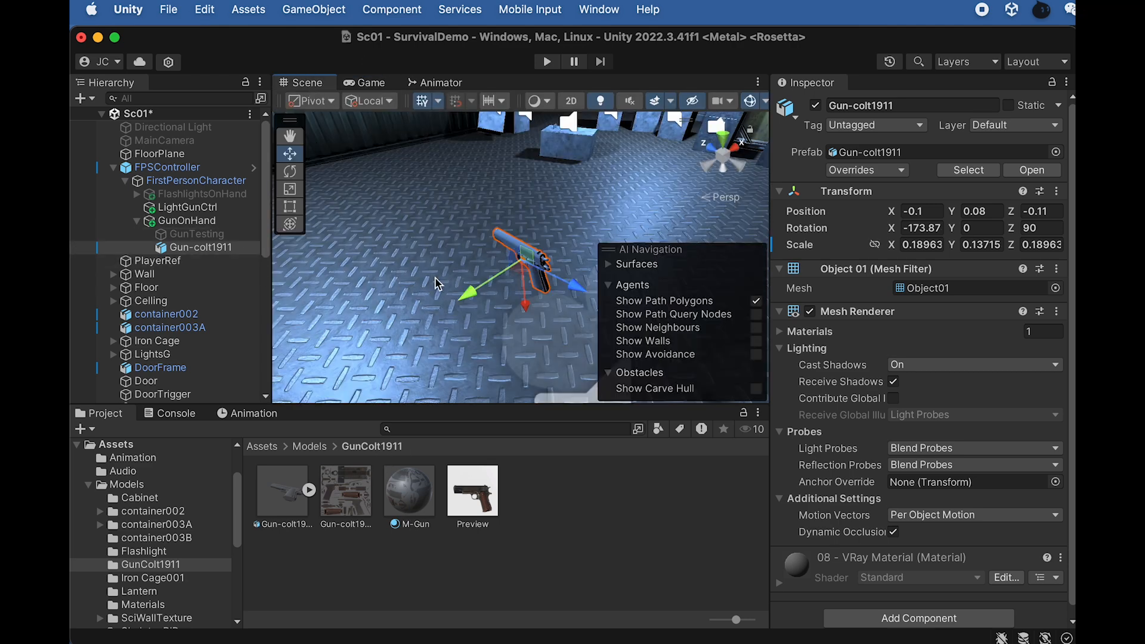
scroll(558, 217, up, 3)
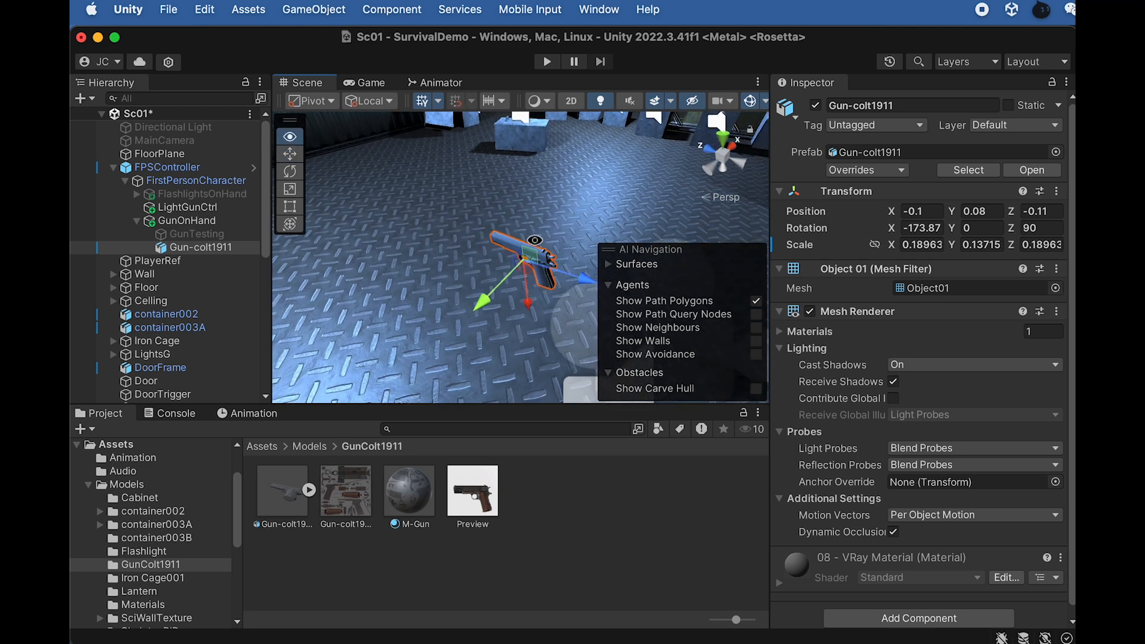
scroll(557, 216, up, 3)
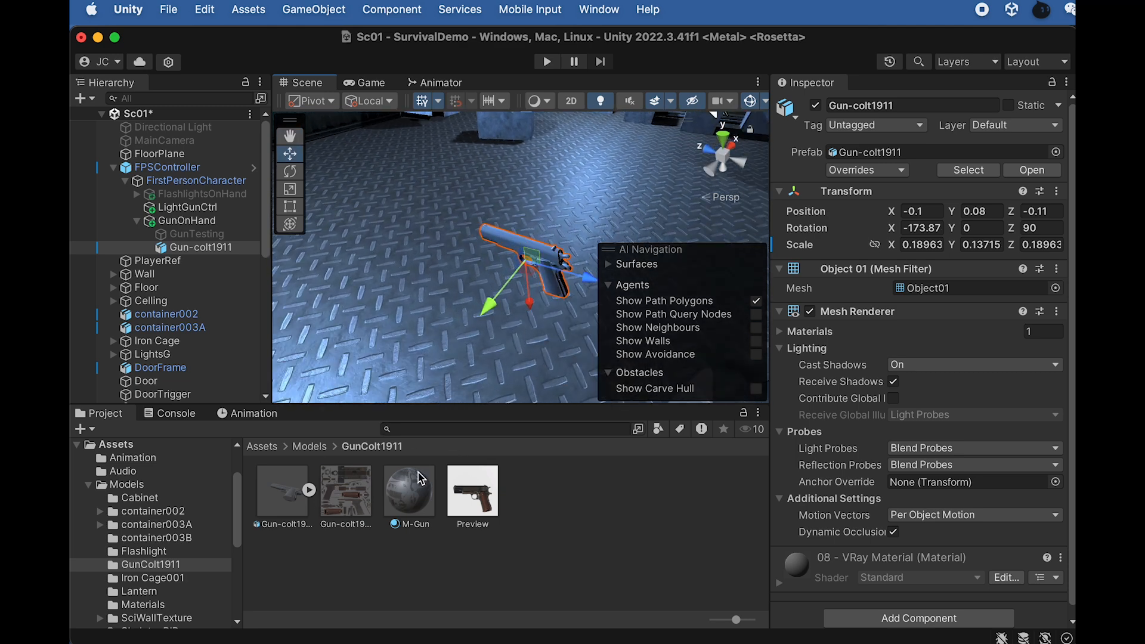
drag(422, 477, 545, 256)
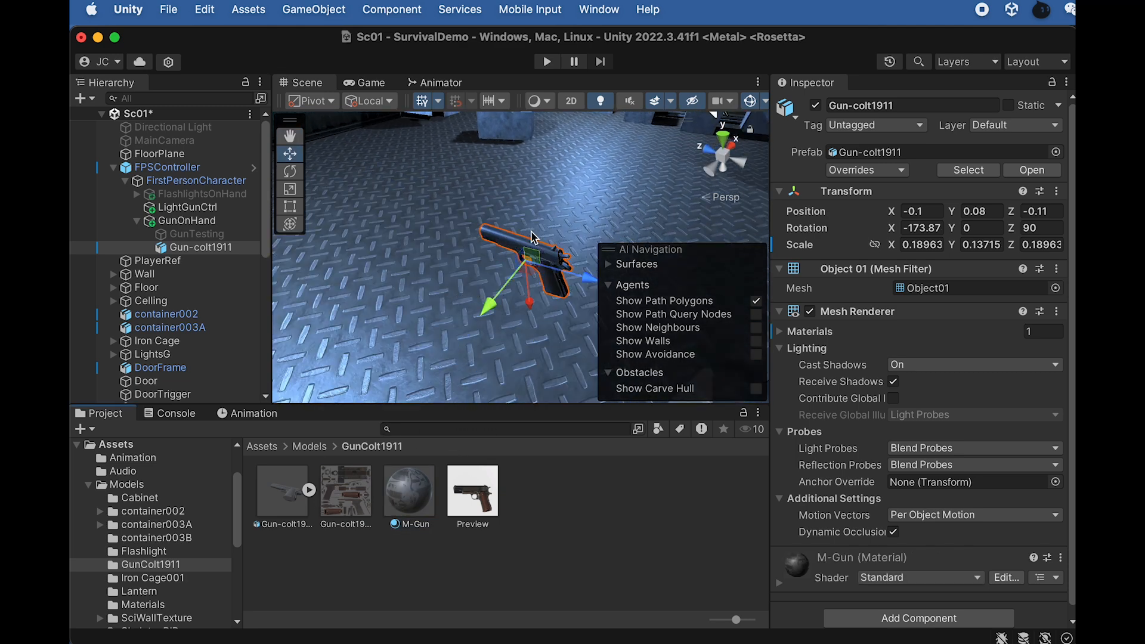
scroll(546, 237, up, 5)
alt+drag(422, 263, 520, 213)
- Add a Spot Light as a child of Gun-colt1911
click(218, 249)
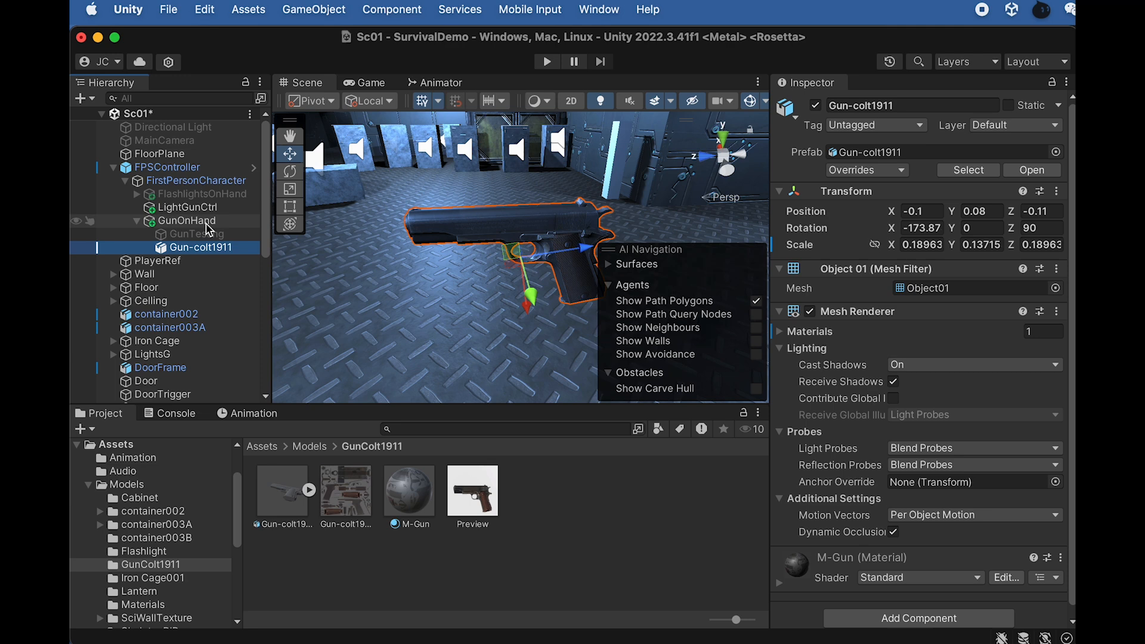
right_click(225, 254)
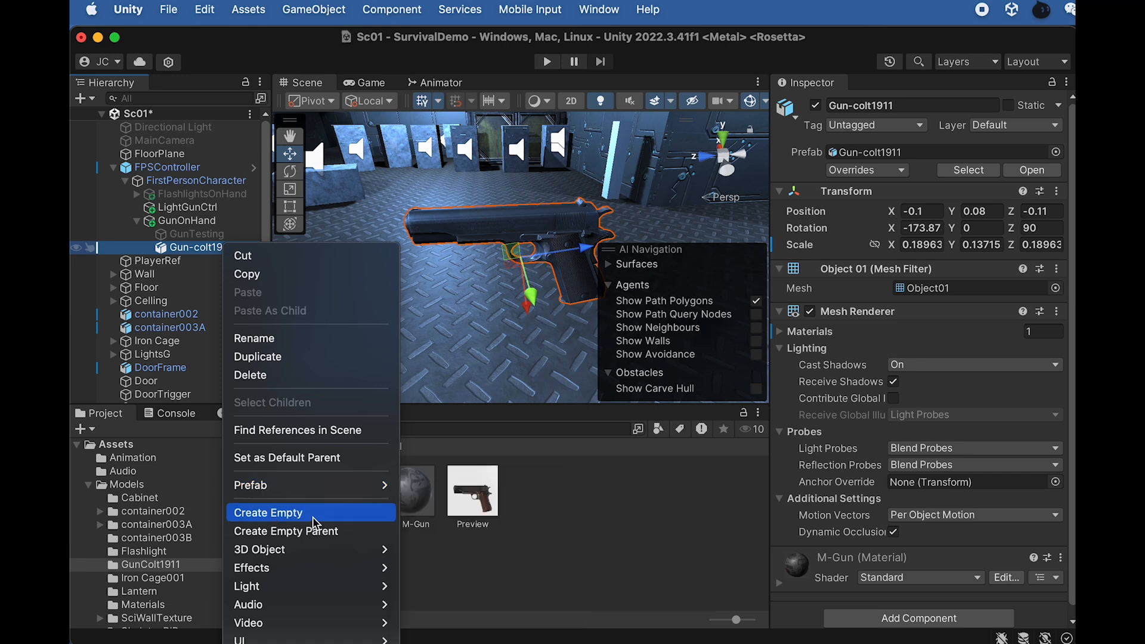
mouse_move(309, 587)
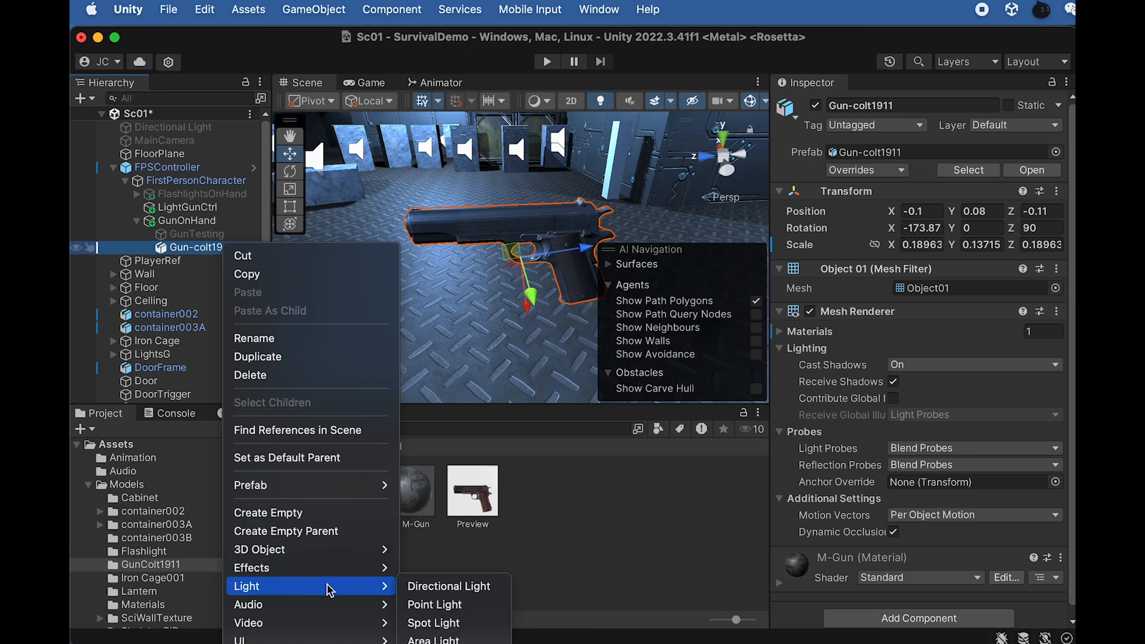
click(436, 623)
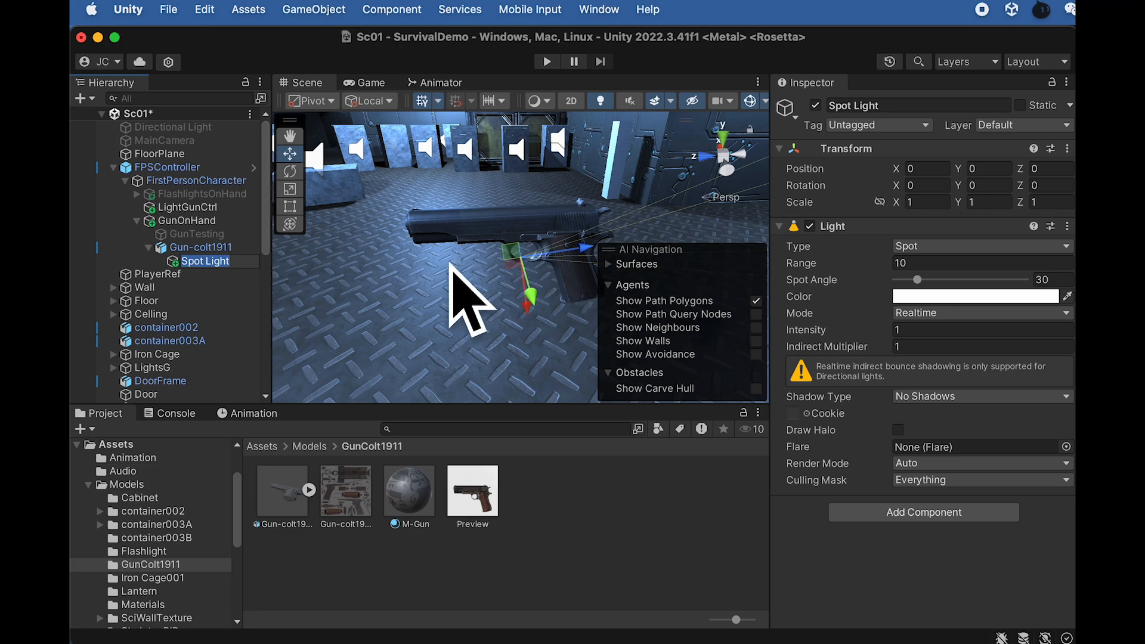
- Move the Spot Light in front of the gun barrel, to about X -1.49, Z -4.46
alt+drag(499, 269, 578, 232)
alt+drag(455, 281, 592, 210)
alt+drag(457, 291, 428, 300)
scroll(424, 302, down, 3)
scroll(422, 304, up, 6)
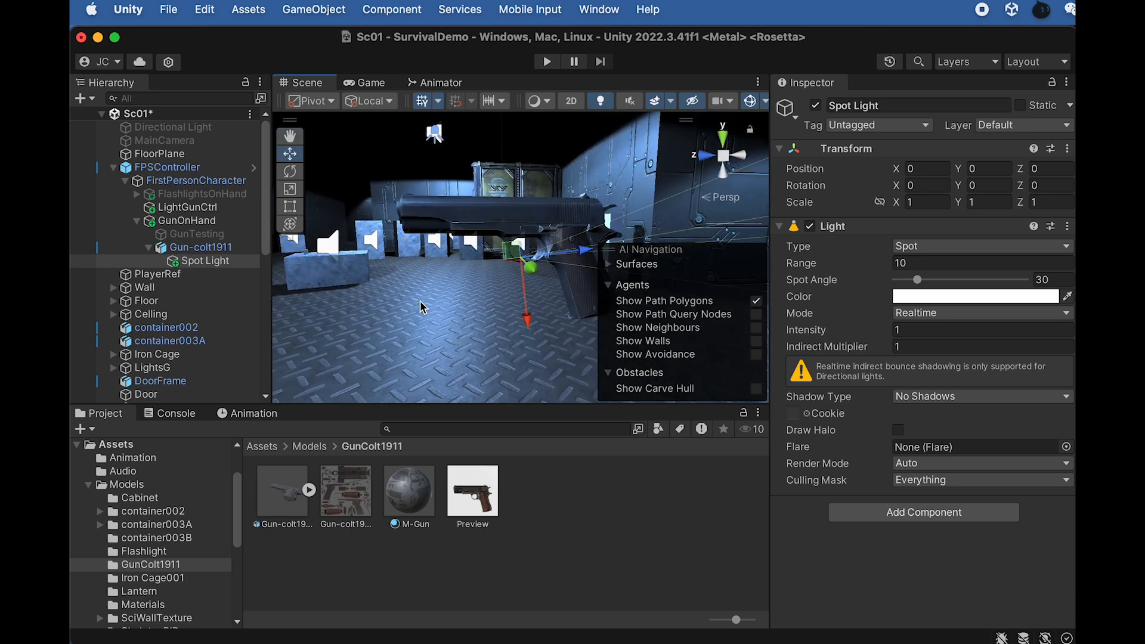
alt+drag(425, 303, 530, 291)
drag(588, 257, 459, 264)
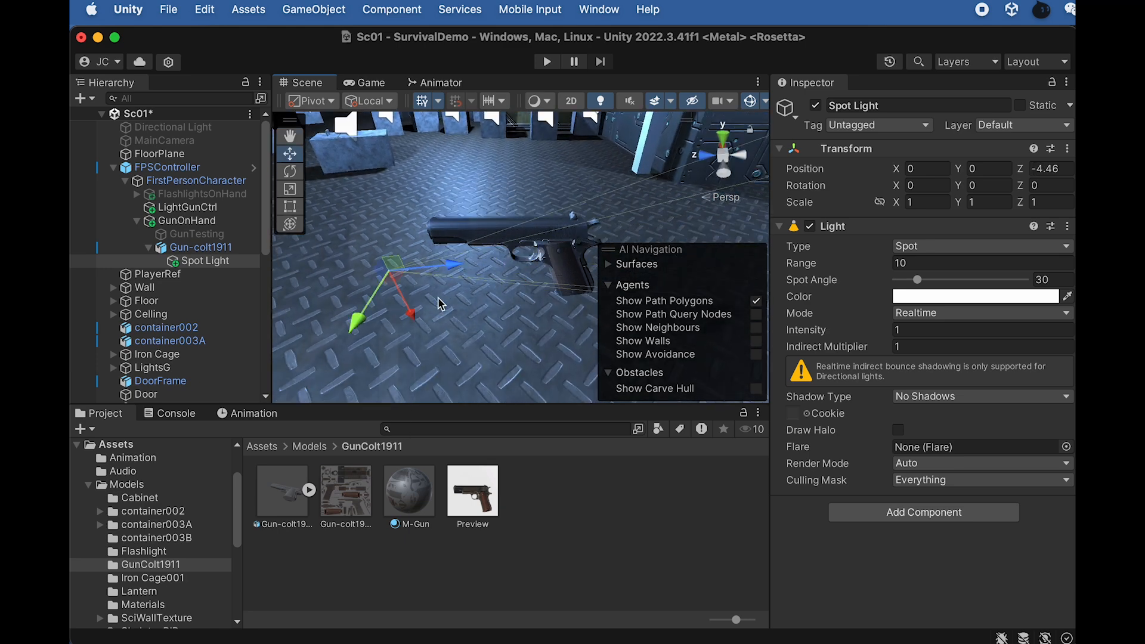
drag(416, 318, 398, 284)
- Set the Spot Light's X rotation to 180 and move it back to the muzzle at about Z -2.85
click(866, 188)
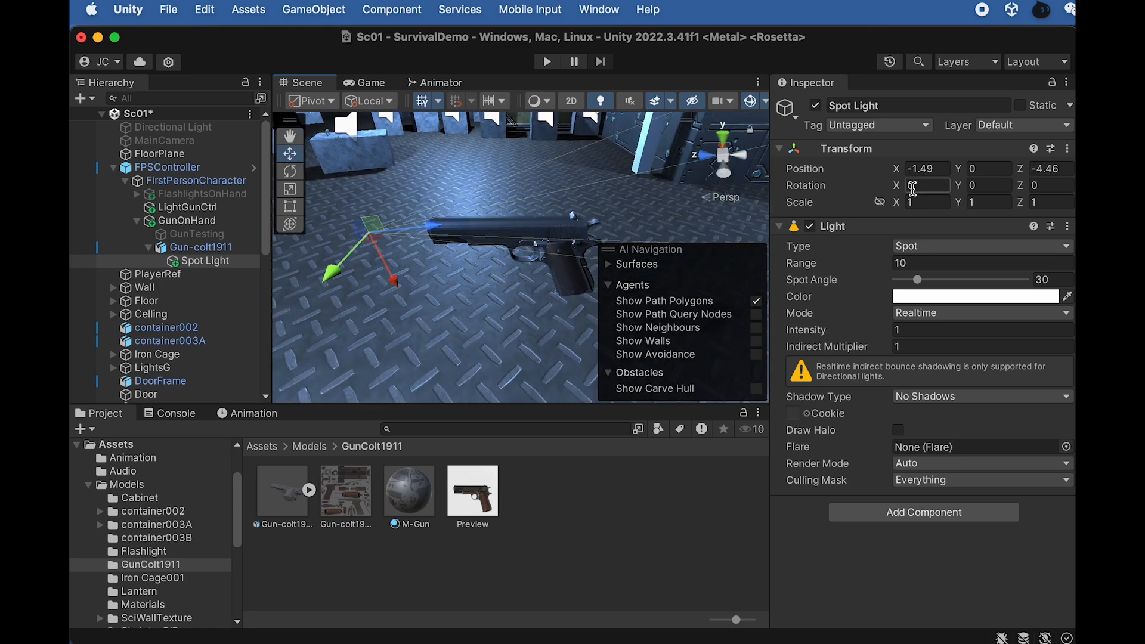
text(180)
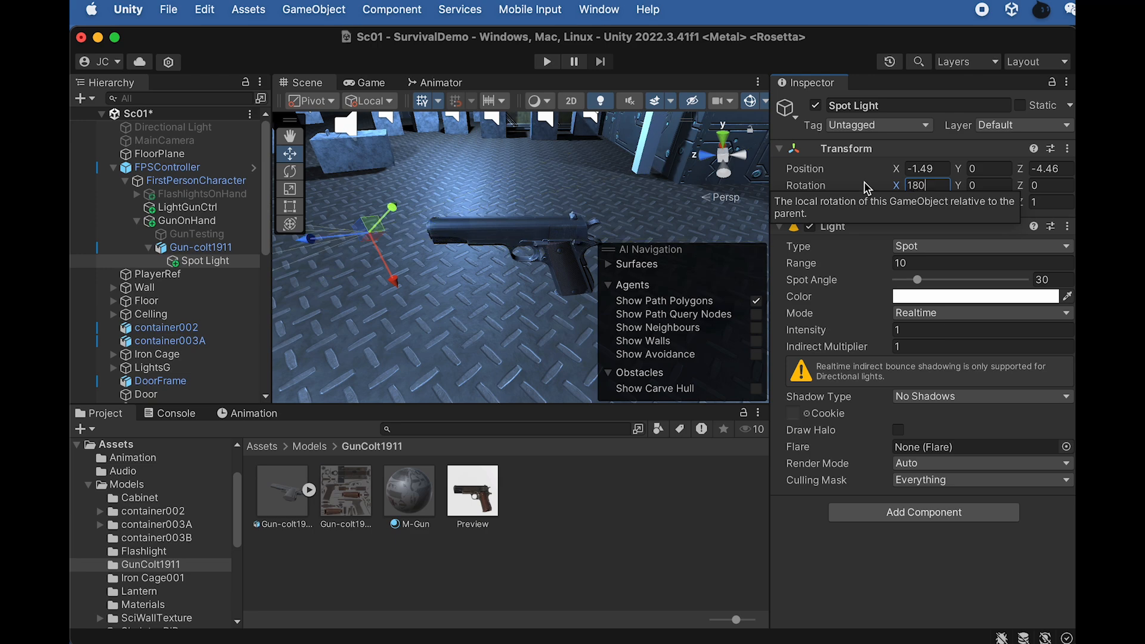
alt+drag(562, 227, 600, 207)
scroll(334, 293, down, 3)
drag(327, 260, 374, 253)
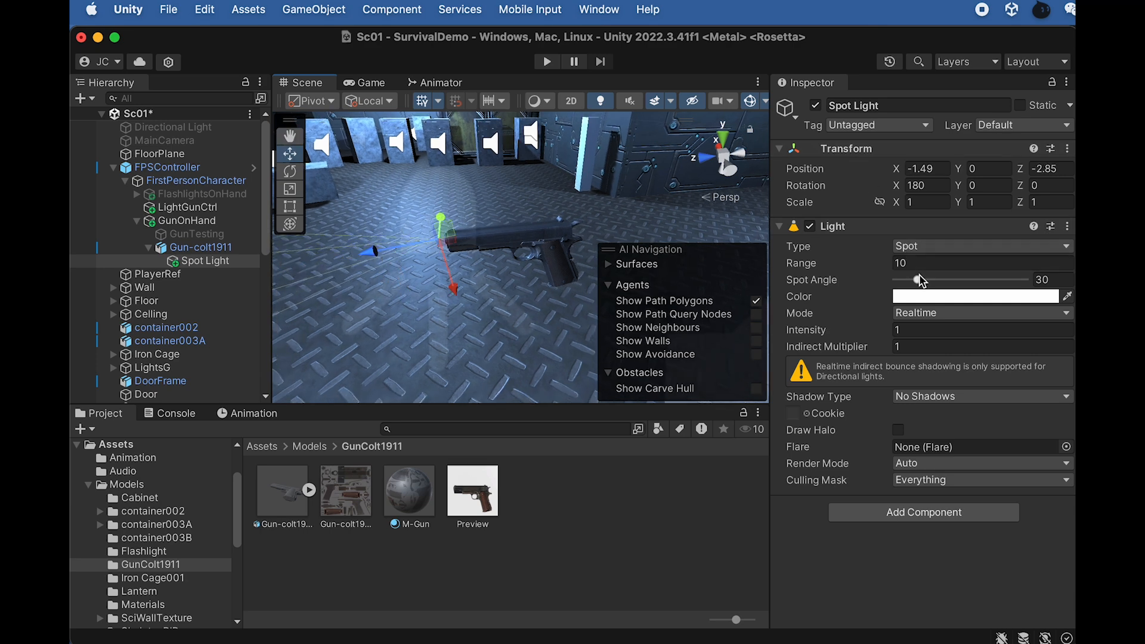
- Set the Spot Light's spot angle to 1 and view the beam from behind the gun
drag(918, 281, 850, 288)
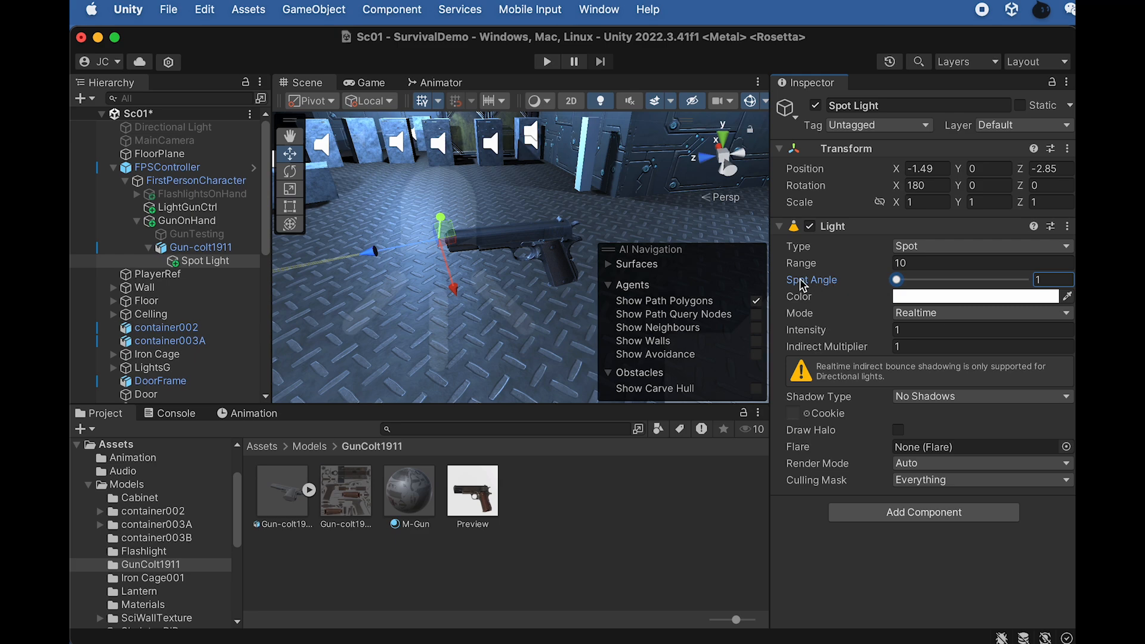
alt+drag(525, 263, 417, 161)
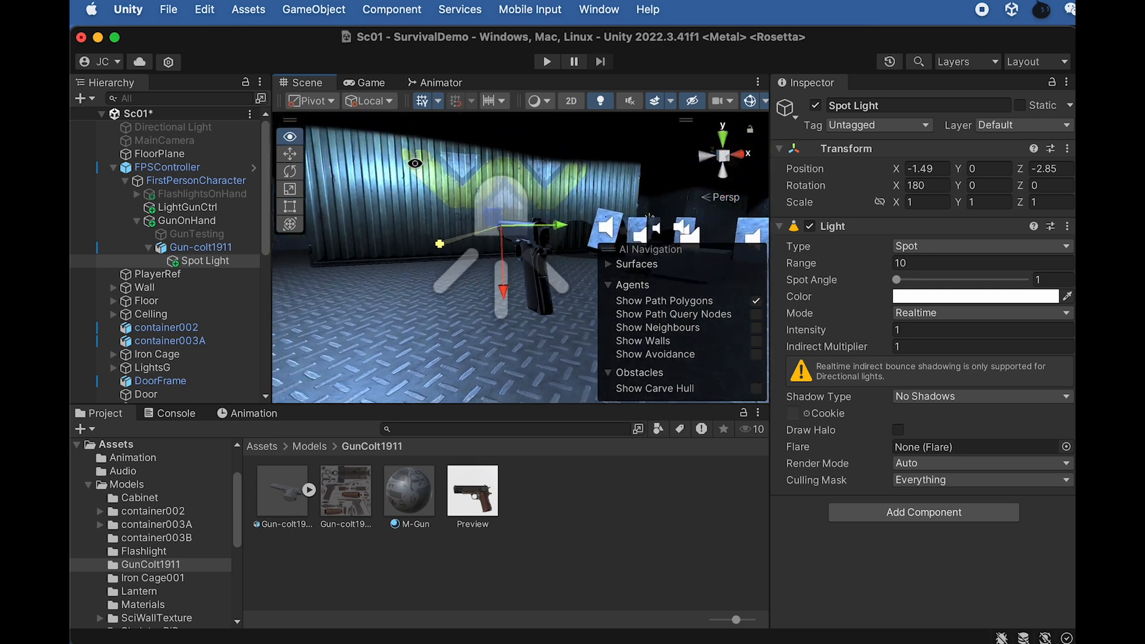
alt+drag(340, 188, 447, 237)
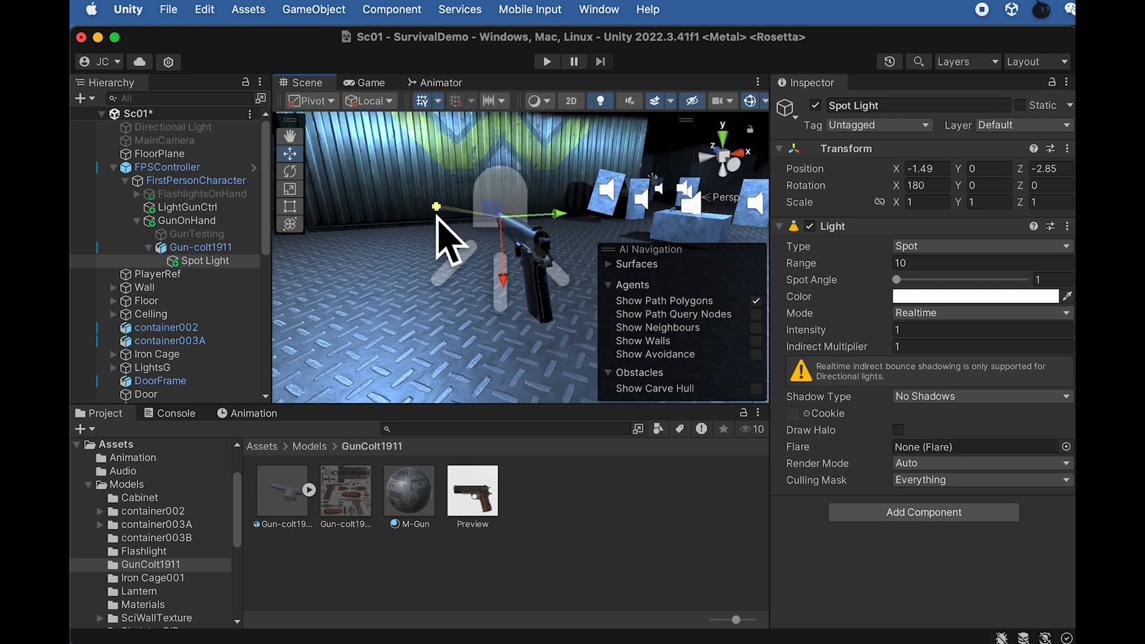
- Set the Spot Light's Y rotation to 5 and check the beam direction in the Game view
drag(520, 192, 418, 176)
click(982, 183)
double_click(985, 186)
text(4)
mouse_move(365, 247)
alt+mouse_down()
mouse_move(495, 265)
mouse_move(537, 254)
mouse_move(384, 253)
alt+mouse_up()
click(986, 185)
text(5)
alt+drag(468, 272, 447, 281)
click(370, 83)
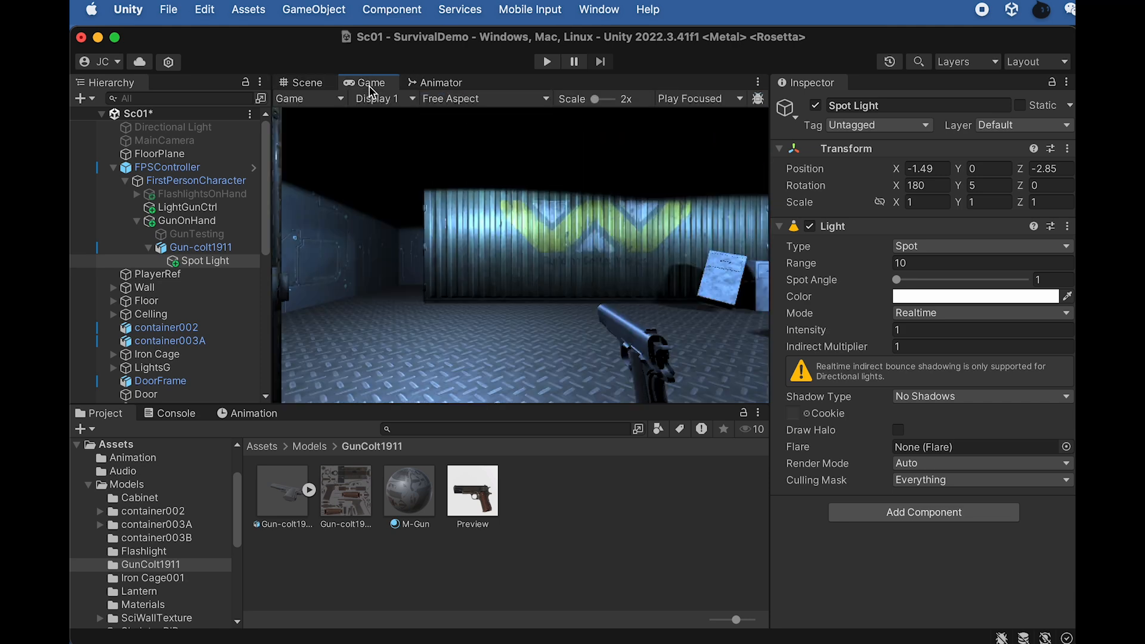
click(305, 83)
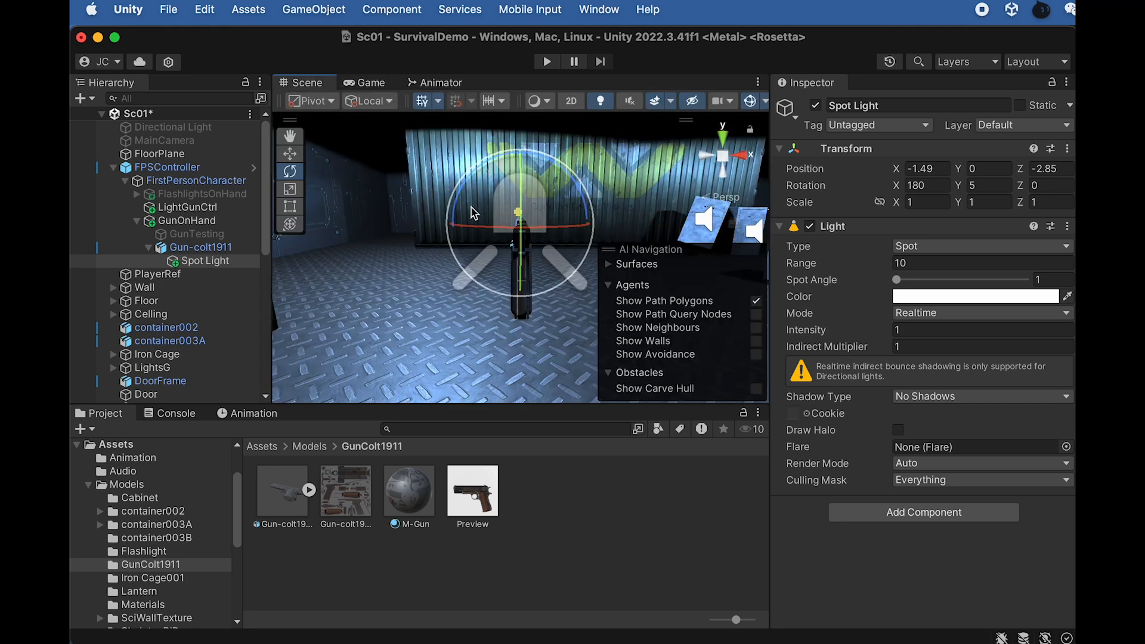
- Set the Spot Light's color to pure red
click(921, 297)
drag(1005, 413, 1061, 382)
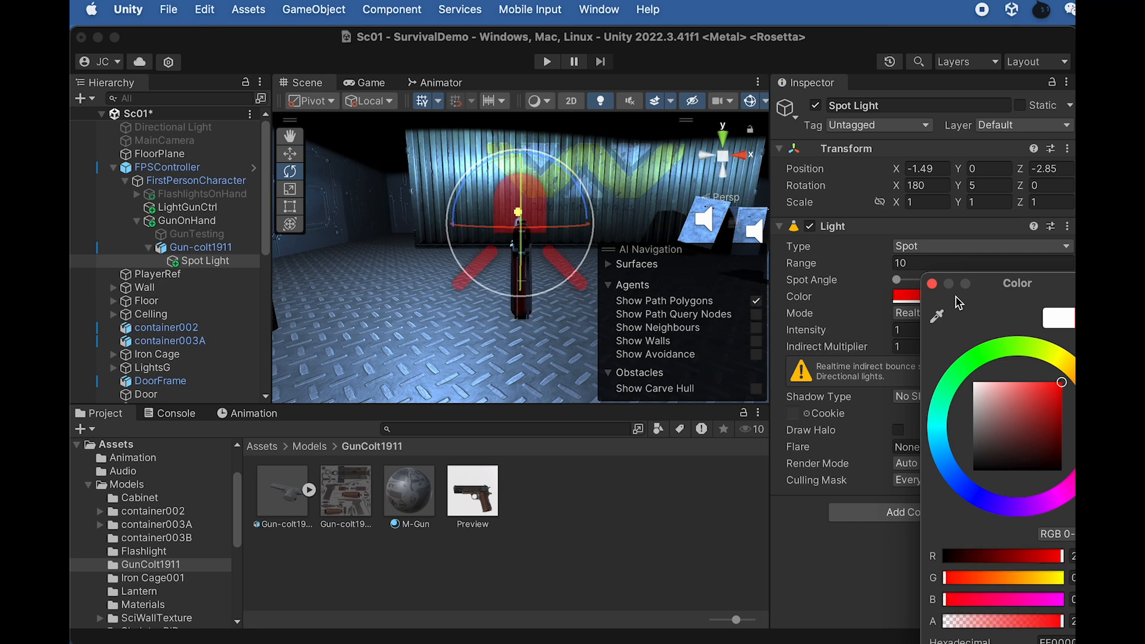
click(933, 283)
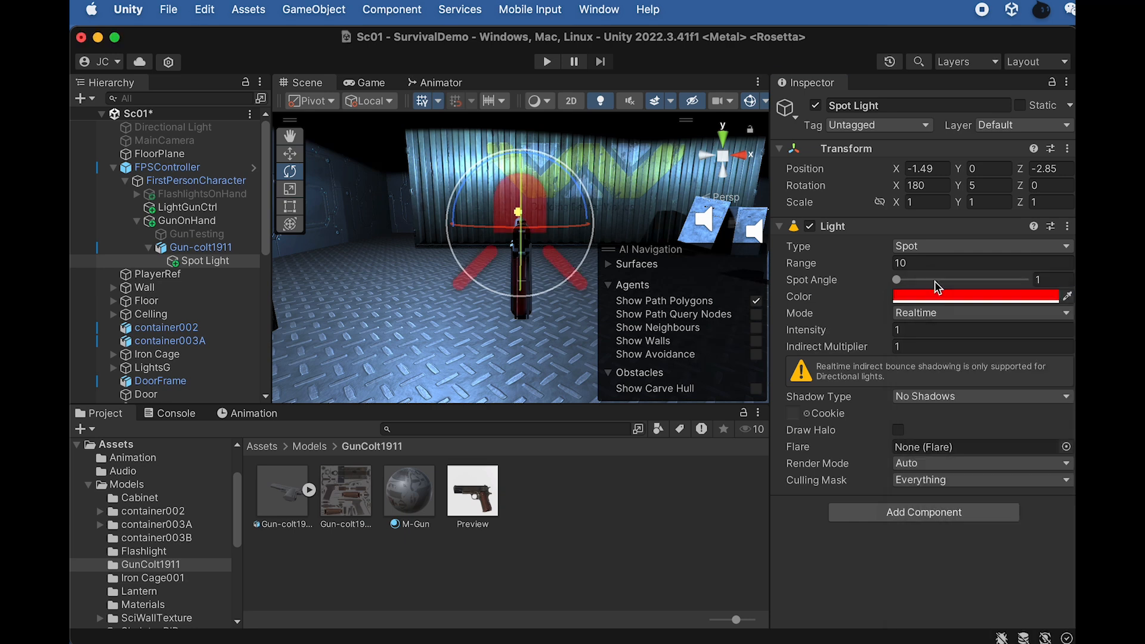
- Set the Spot Light's range and intensity both to 60 and check its aiming dot in the Game view
click(853, 266)
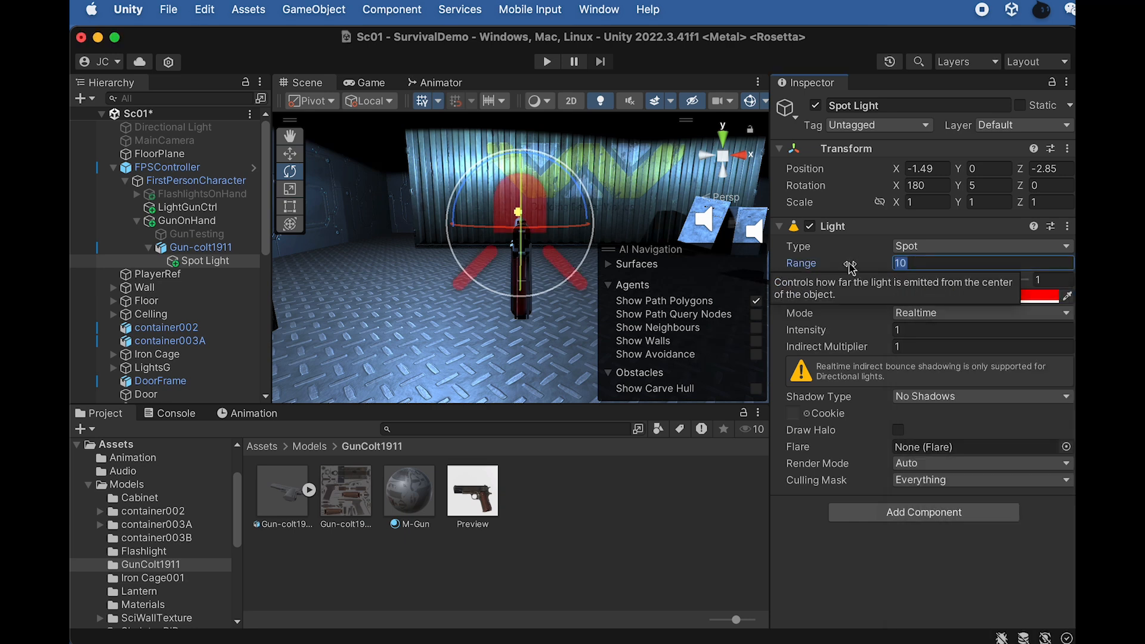
text(3)
key(BackSpace)
text(60)
drag(874, 335, 964, 340)
click(779, 332)
text(60)
key(Return)
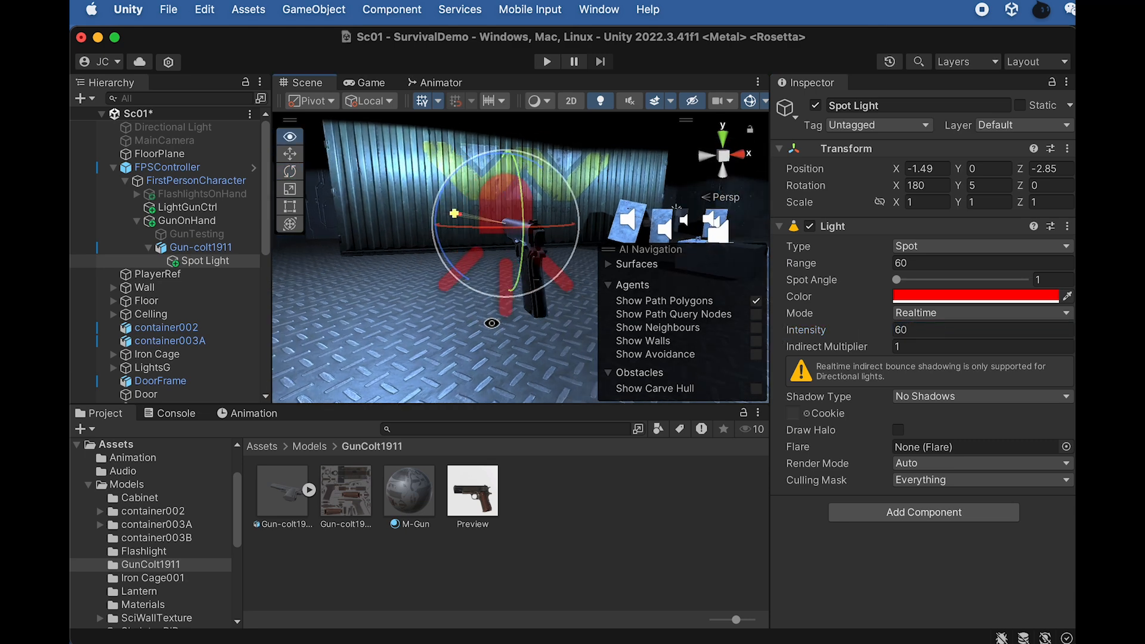
click(373, 139)
alt+drag(409, 266, 400, 291)
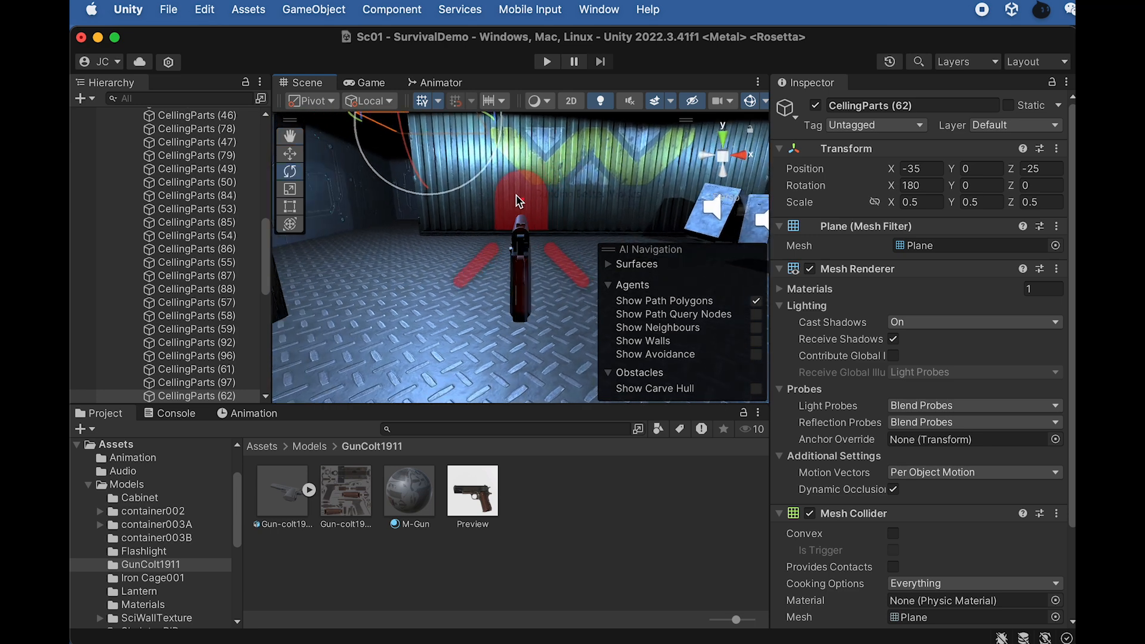
click(366, 82)
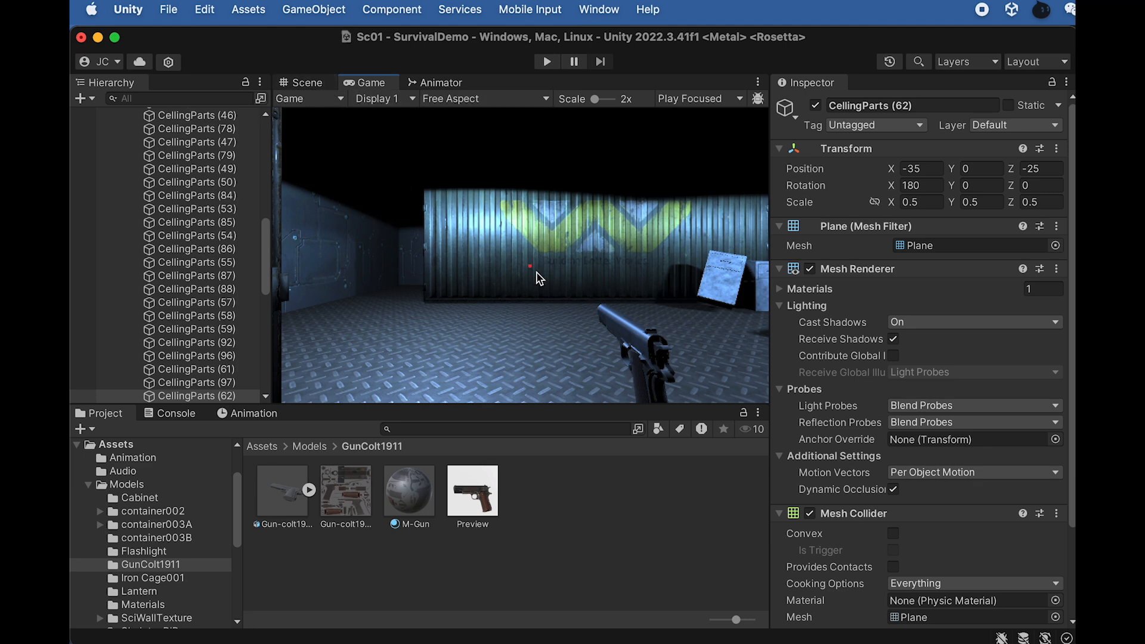
- Return to the Scene view, collapse the Celling group and rename the Spot Light as AimPoint
click(301, 82)
scroll(194, 212, up, 5)
scroll(193, 212, up, 8)
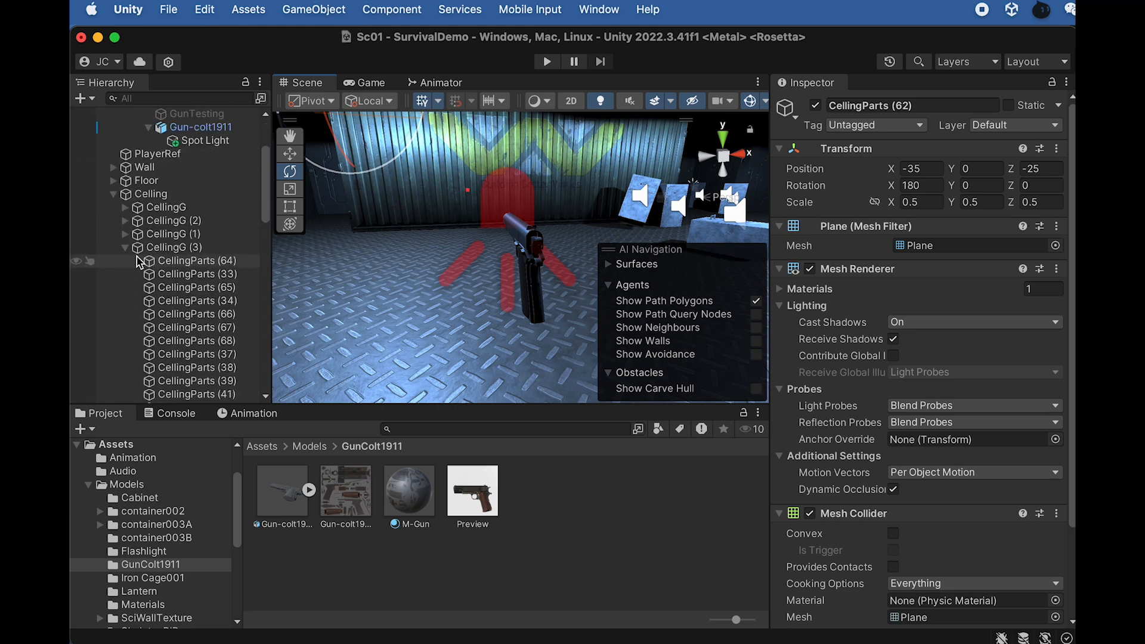
click(113, 194)
scroll(131, 209, up, 5)
click(218, 263)
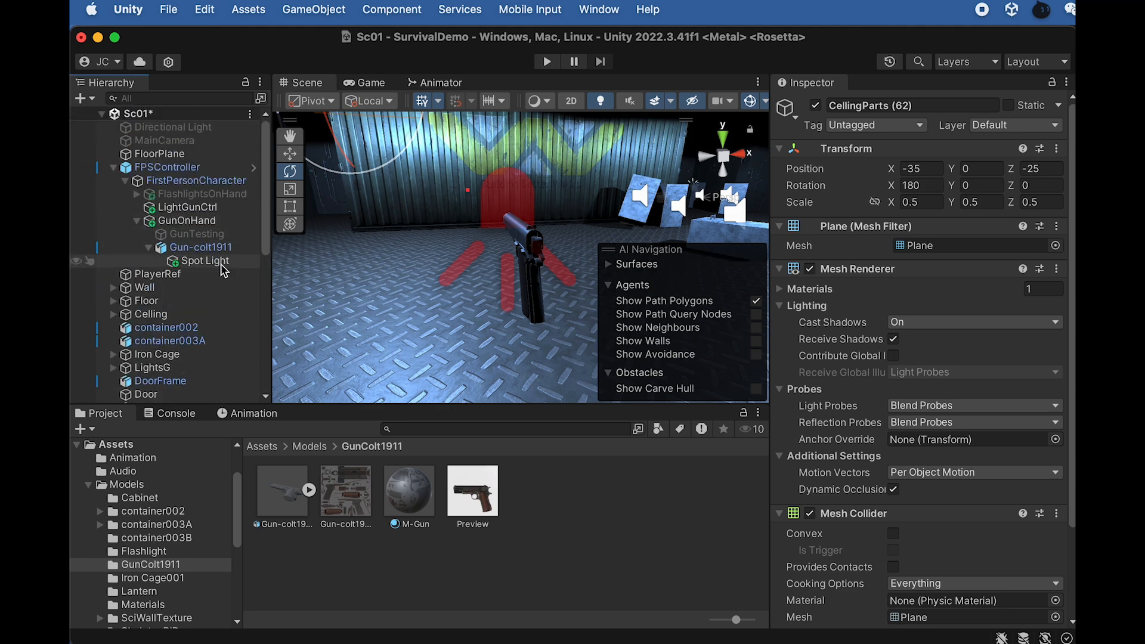
click(220, 261)
text(AimPoint)
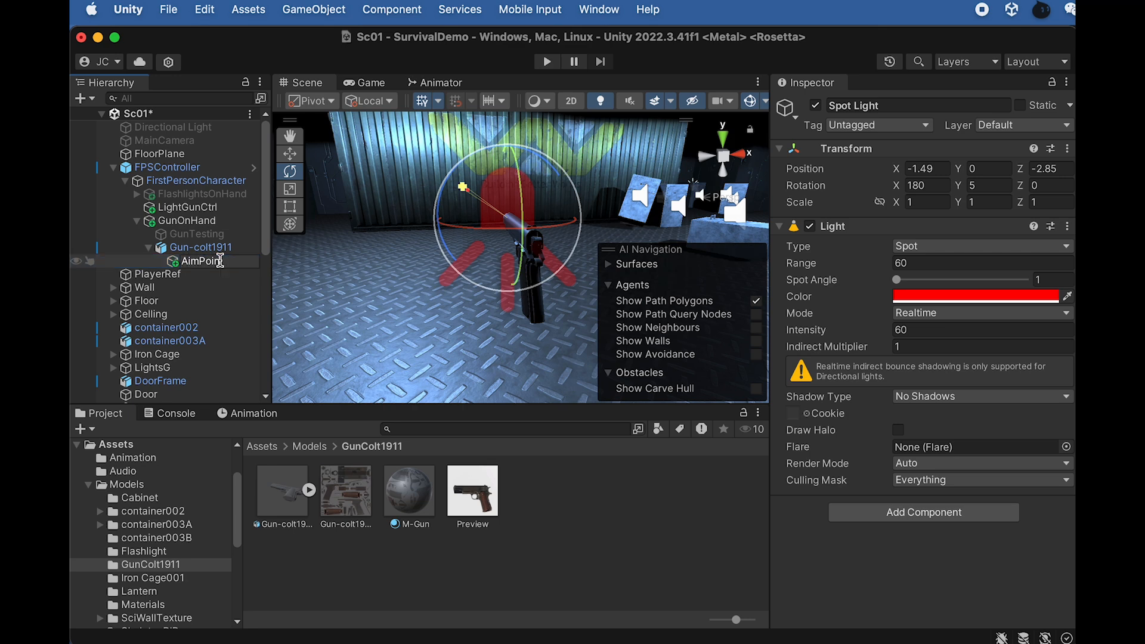
- Add a Plane as a child of Gun-colt1911
click(196, 248)
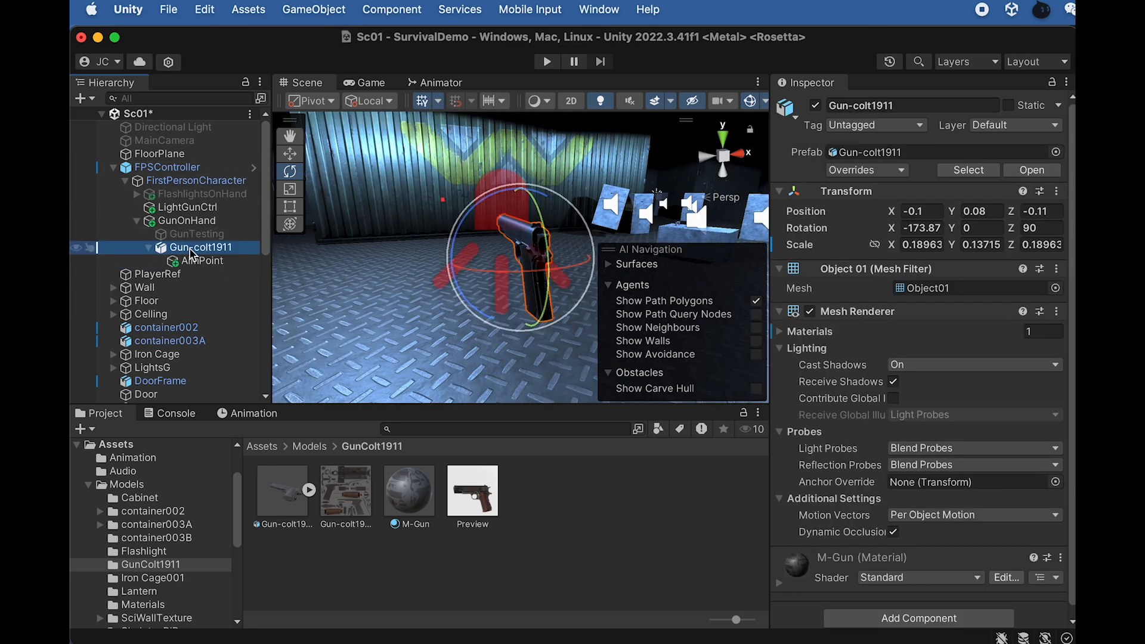
right_click(195, 253)
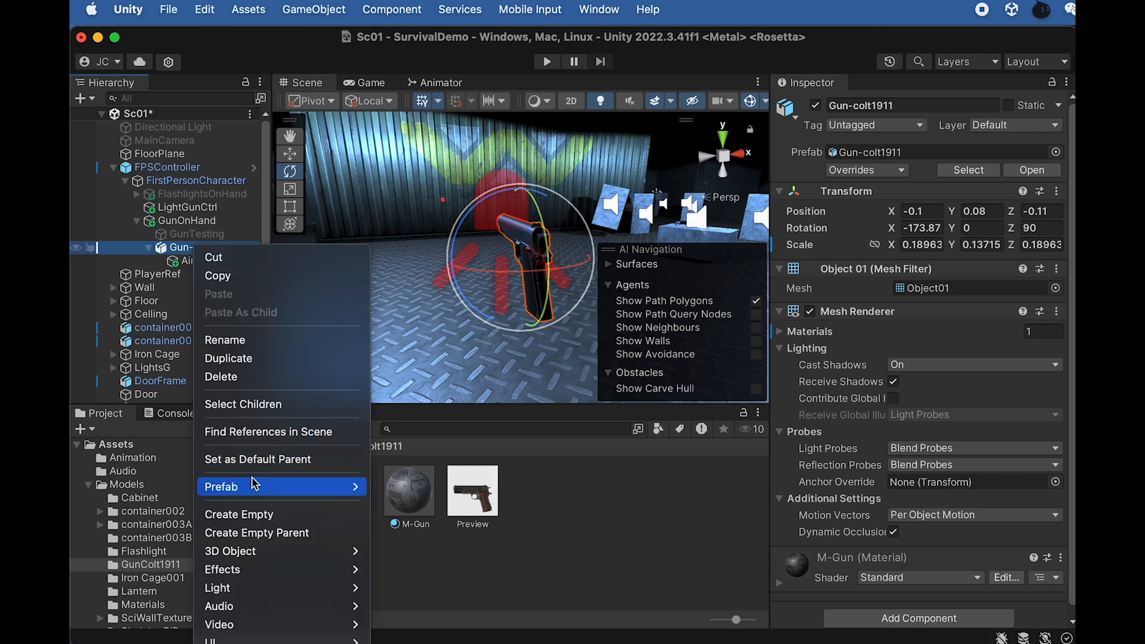
mouse_move(272, 562)
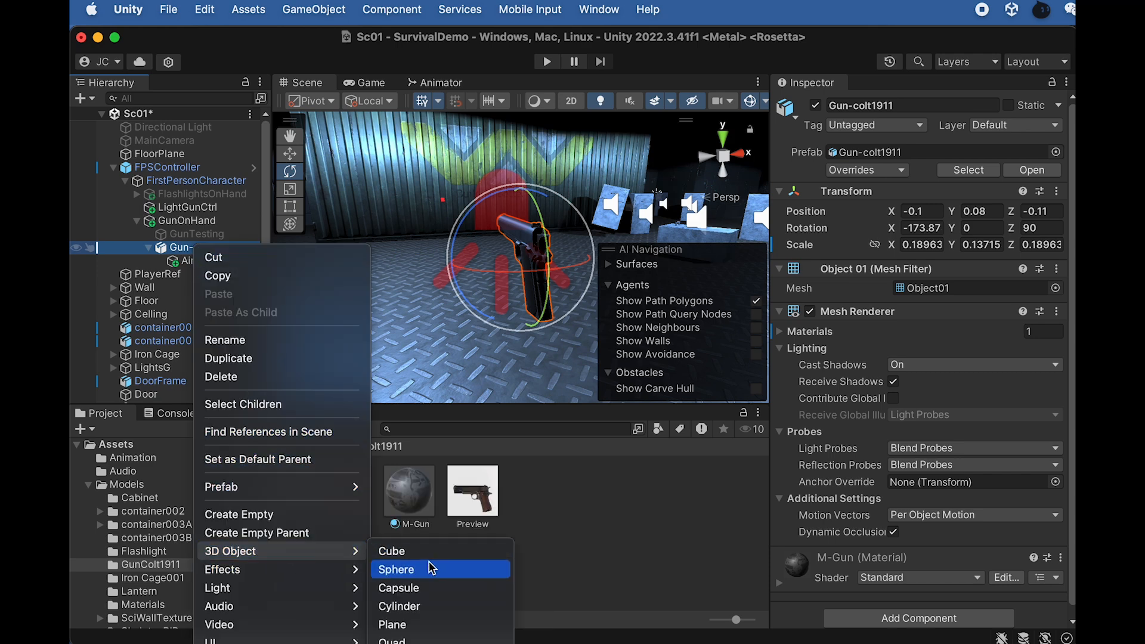
click(410, 627)
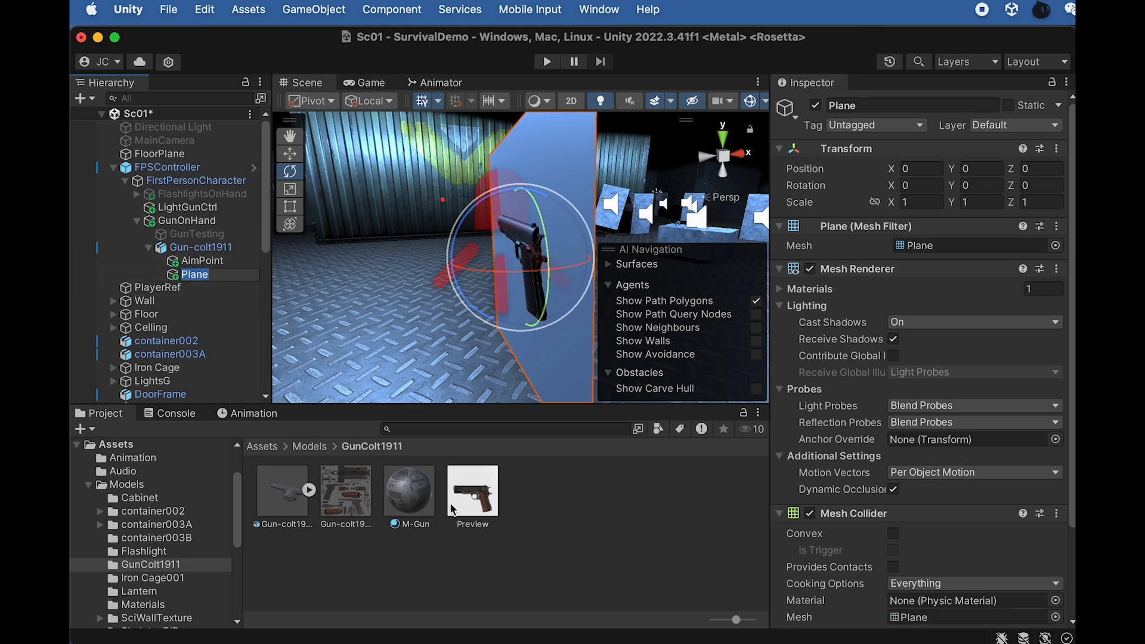
click(553, 529)
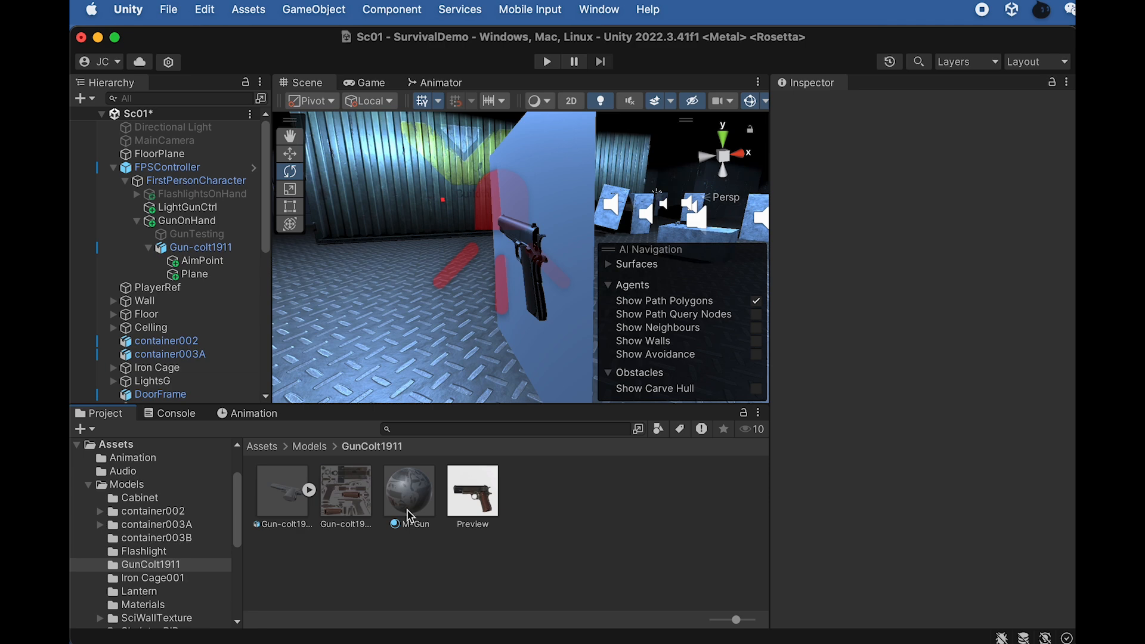
- Switch to Finder and import MuzzleFlash01.jpg, MuzzleFlash02.jpg and MuzzleFlash03.jpg from the Textures folder into Unity's GunColt1911 folder
key(super+Tab)
key(super+Tab)
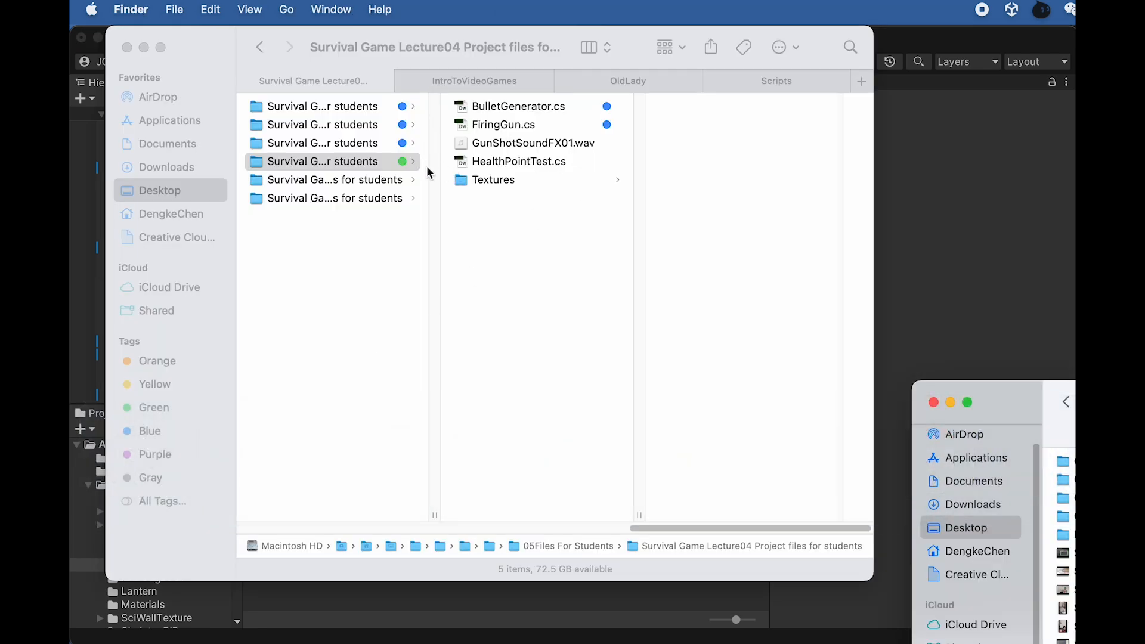
click(522, 171)
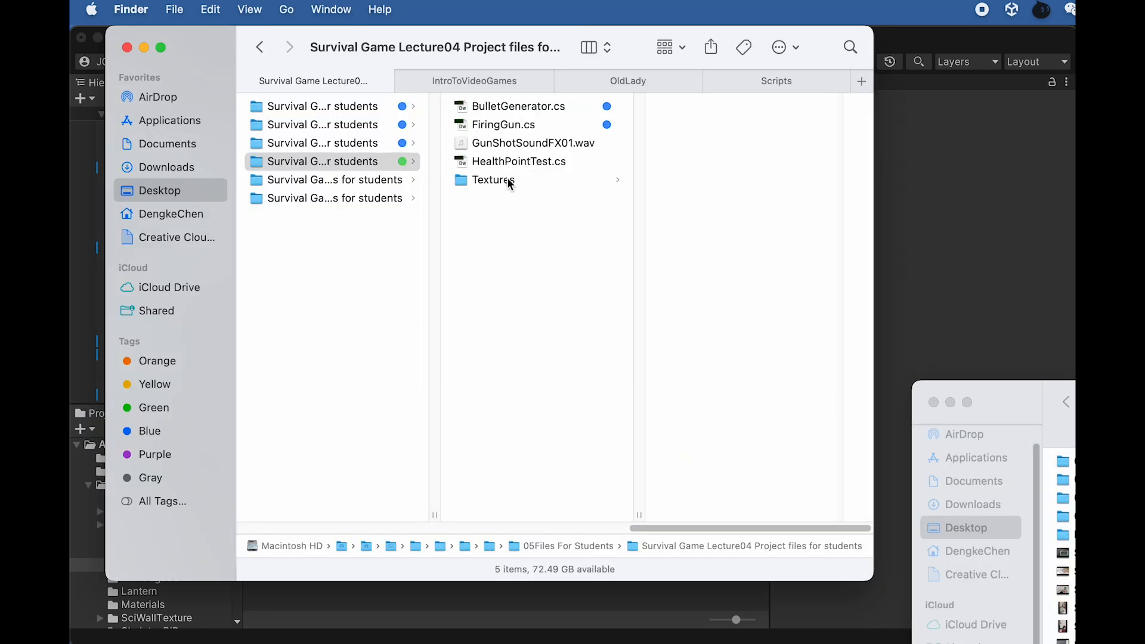
click(509, 181)
drag(503, 42, 782, 102)
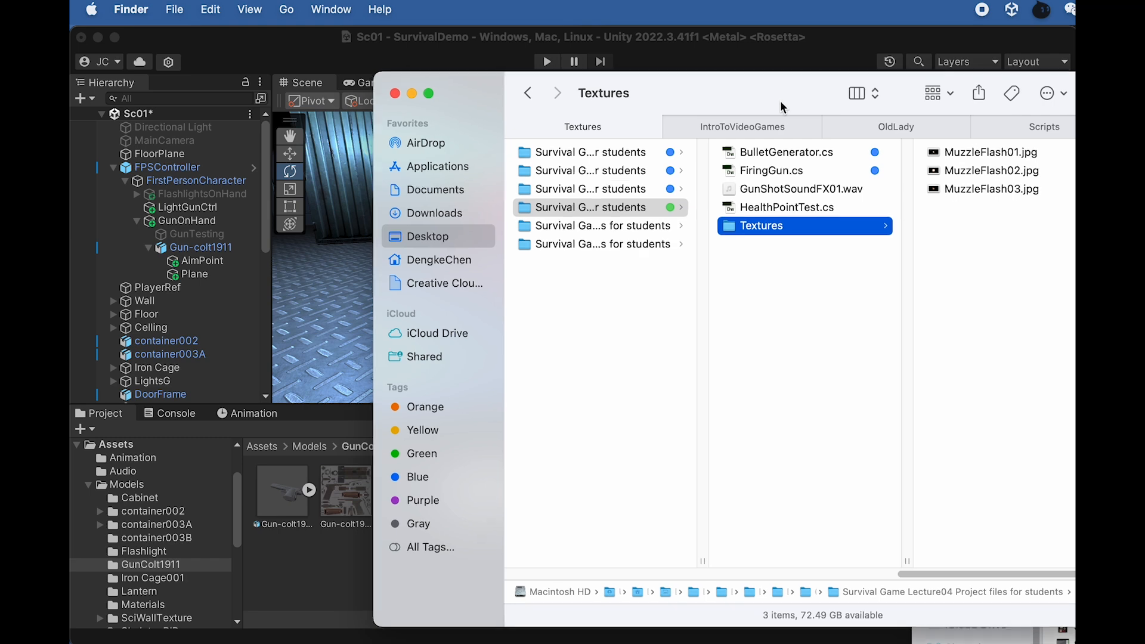
drag(970, 240, 969, 178)
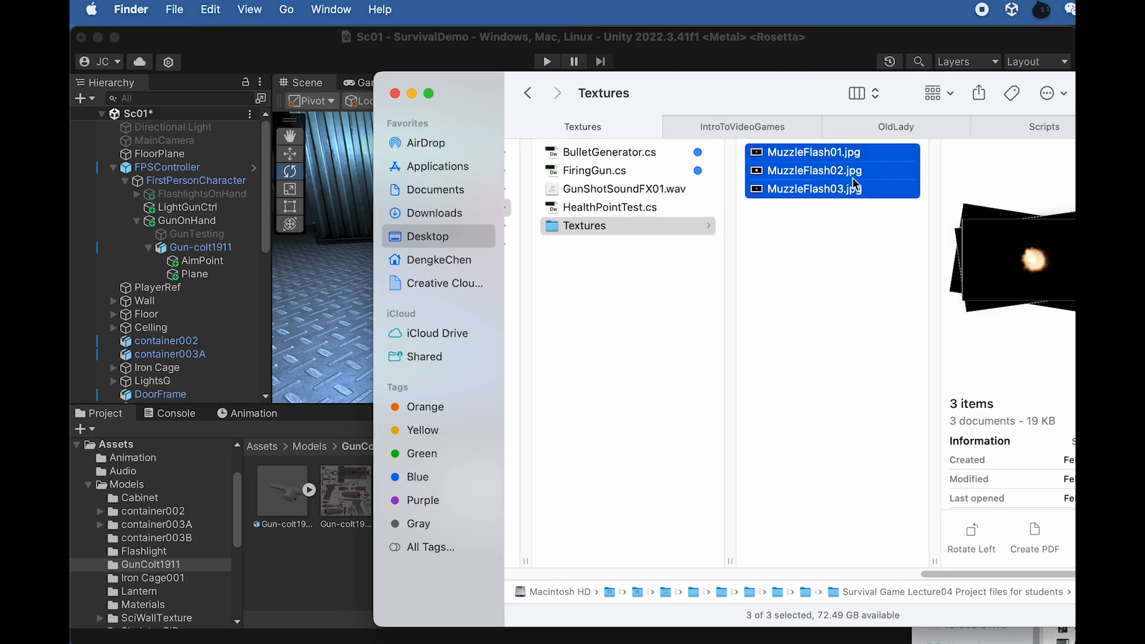
drag(843, 173, 326, 569)
click(327, 562)
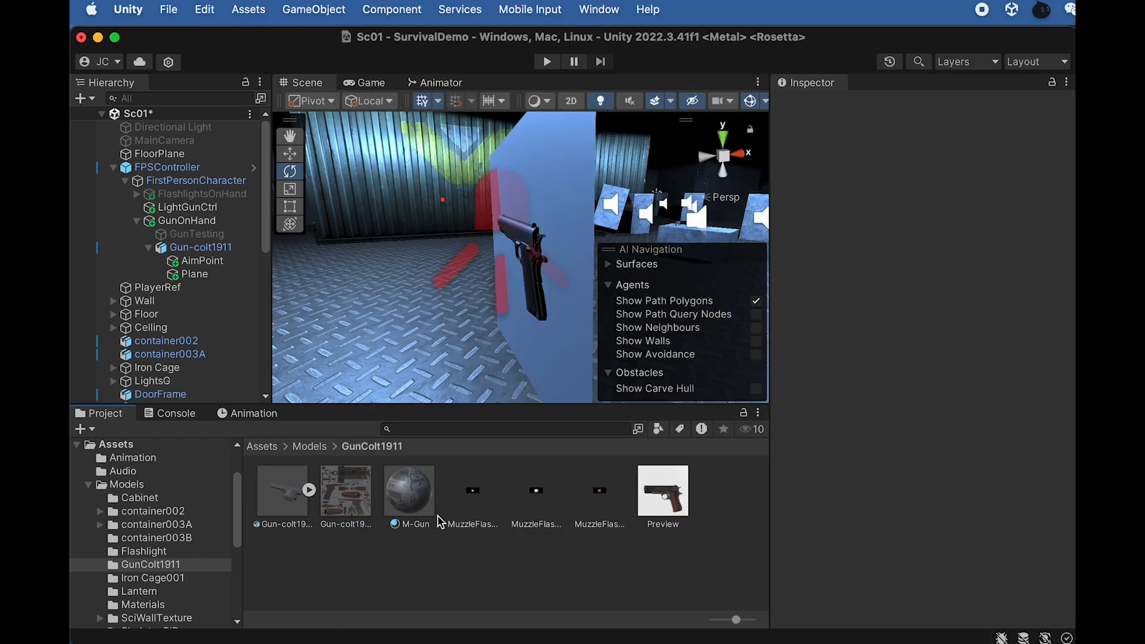
- Preview the imported muzzle flash textures and the M-Gun material
click(491, 514)
click(547, 504)
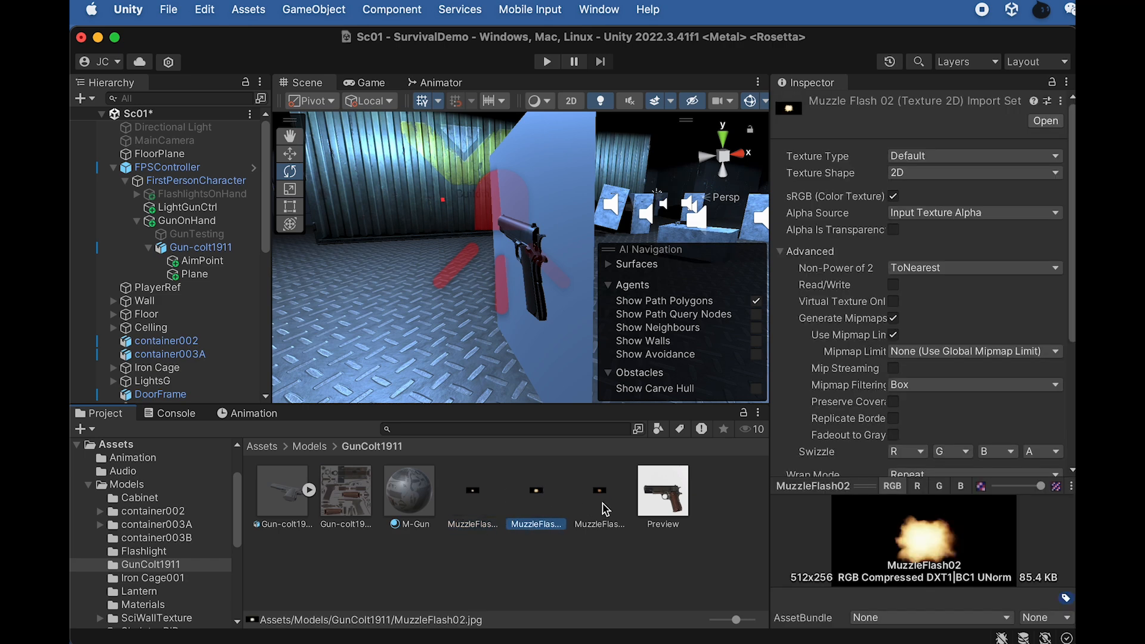
click(611, 510)
click(503, 503)
click(409, 492)
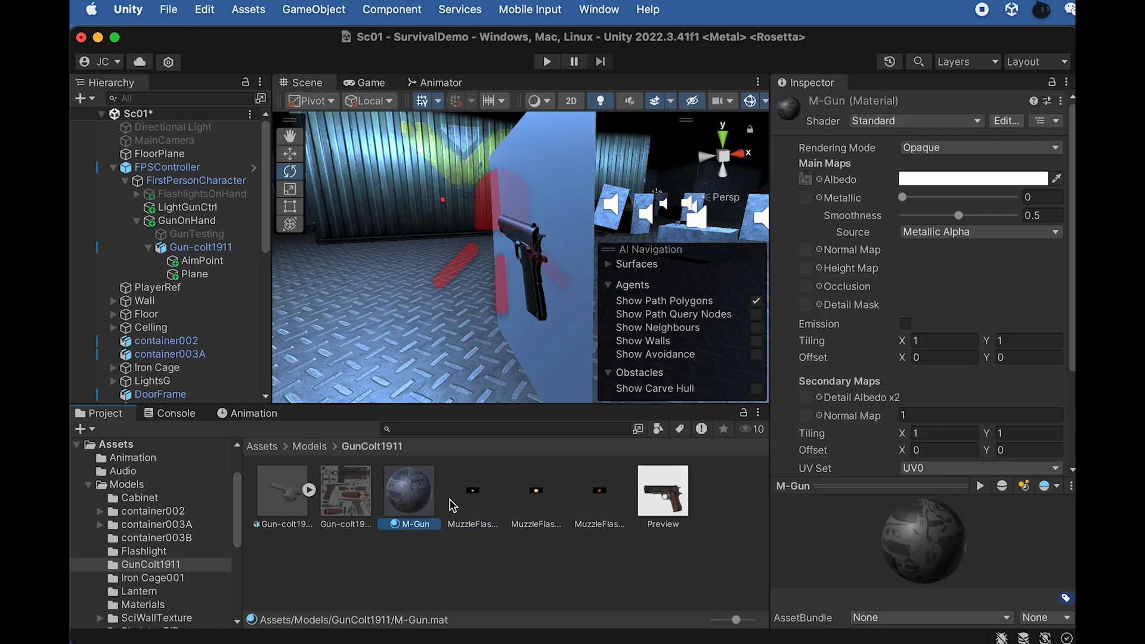
click(474, 500)
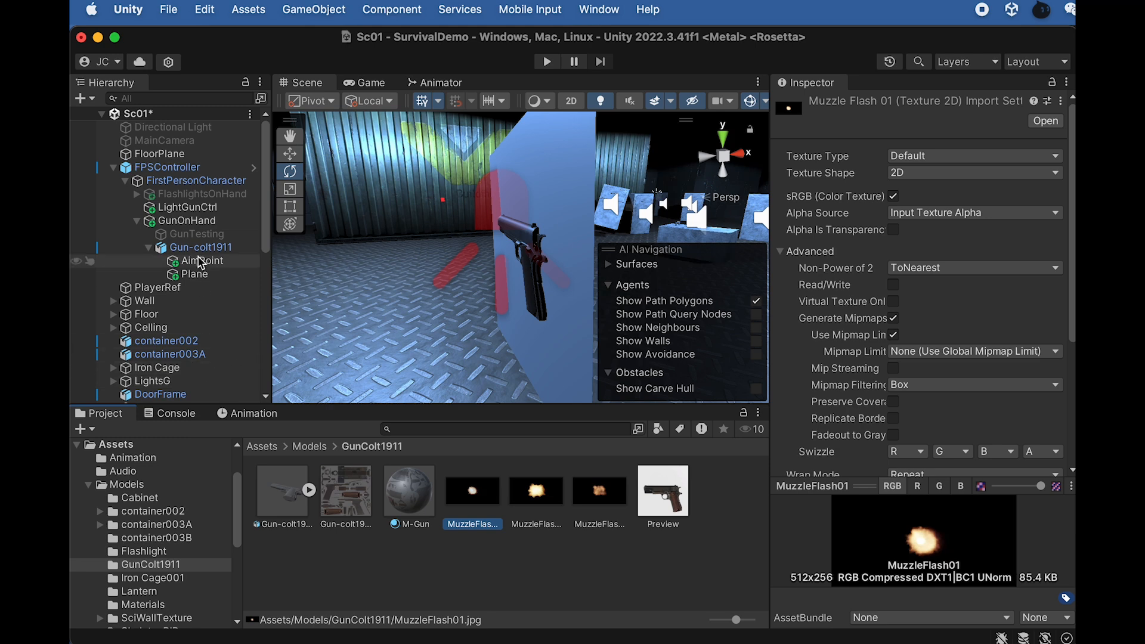
- Rename the Plane under Gun-colt1911 as MuzzleFlash01
click(198, 276)
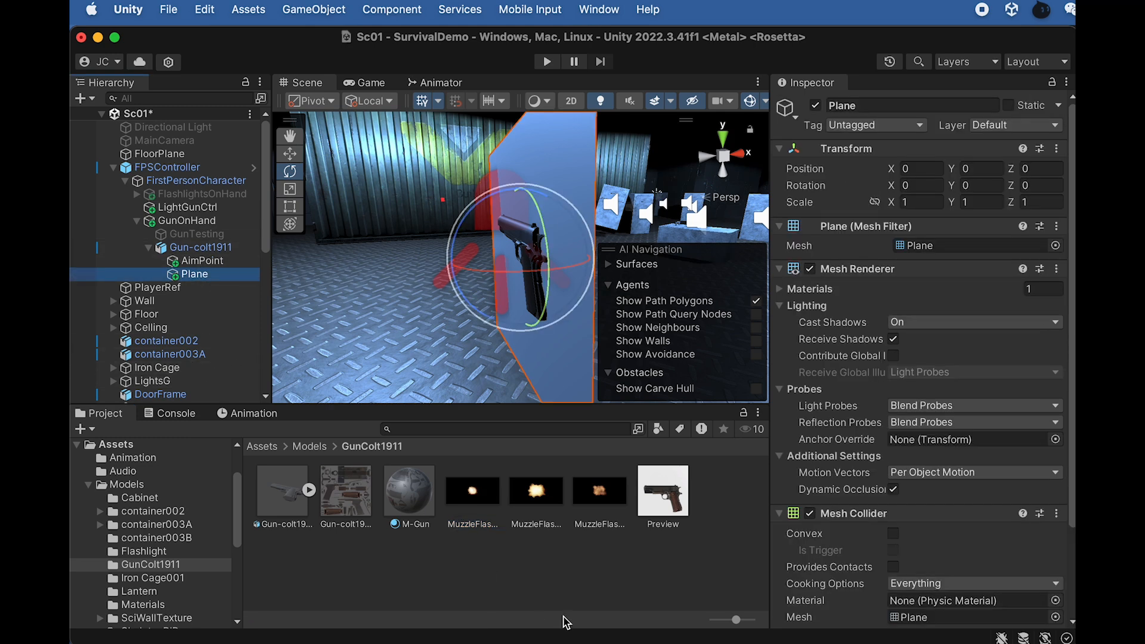
click(486, 525)
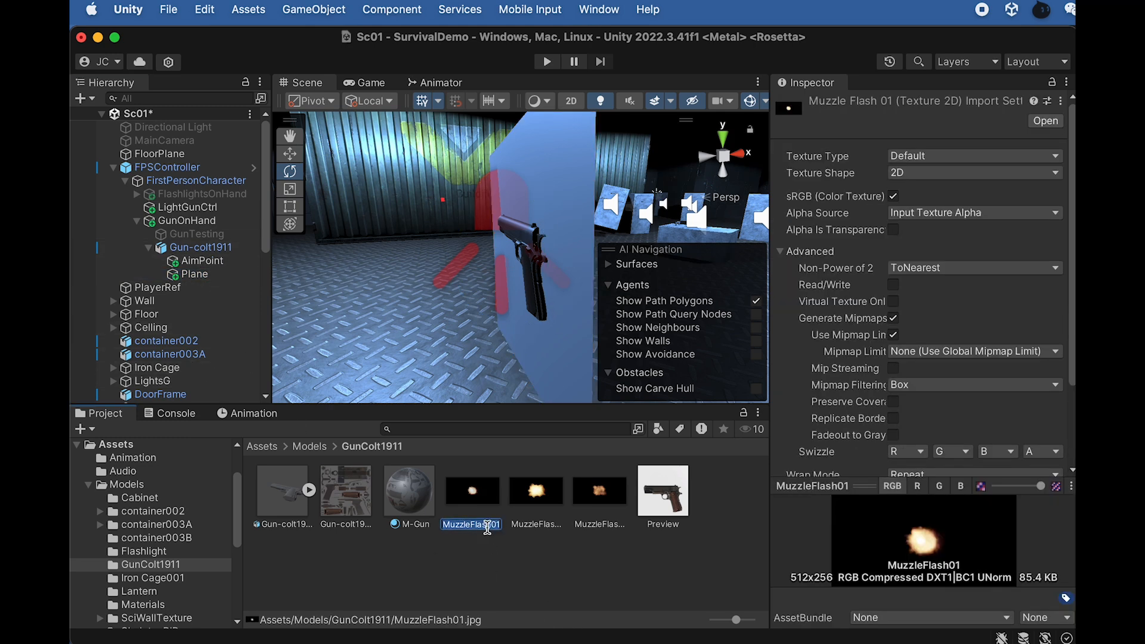
click(193, 276)
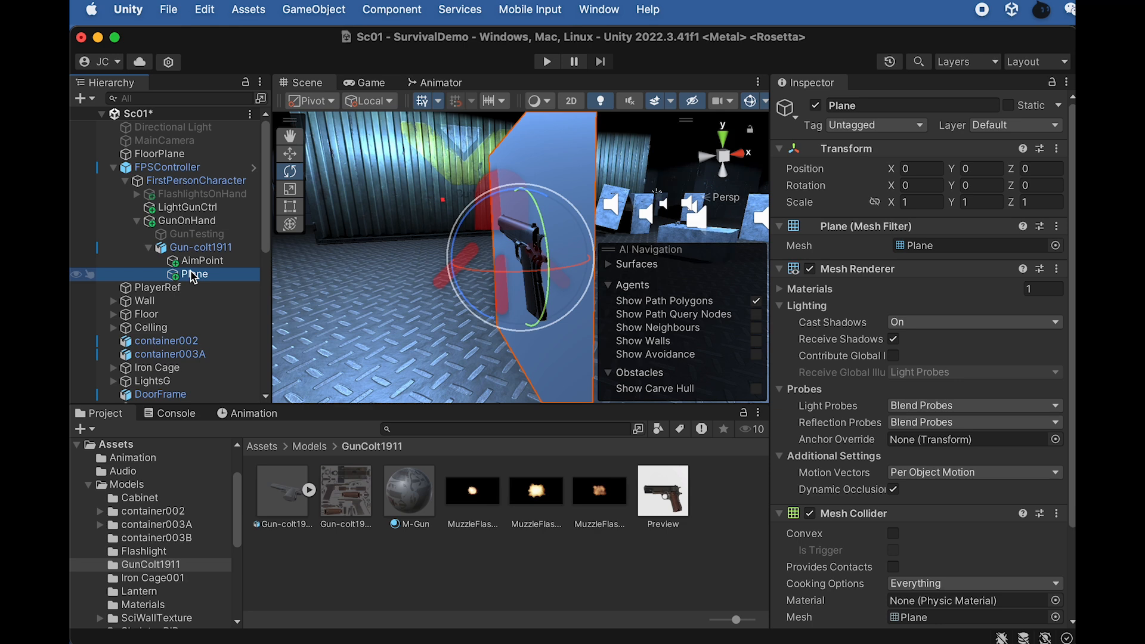
key(Return)
text(MuzzleFlash01)
key(Return)
- Move the MuzzleFlash01 plane in front of the gun to about Z -3.5 and set its X rotation to 90
drag(496, 274, 364, 275)
click(918, 186)
text(90)
- Align the MuzzleFlash01 plane with the gun barrel by moving it to about X -1.47, Z -3.49
alt+drag(348, 280, 493, 273)
key(w)
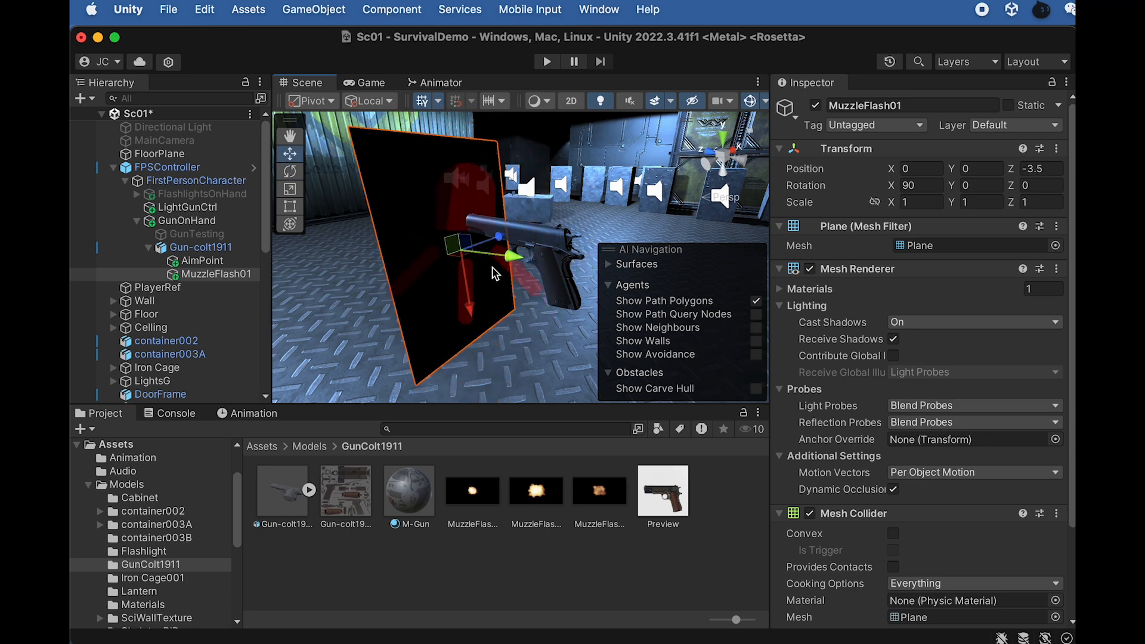
drag(476, 316, 466, 289)
alt+drag(467, 247, 466, 237)
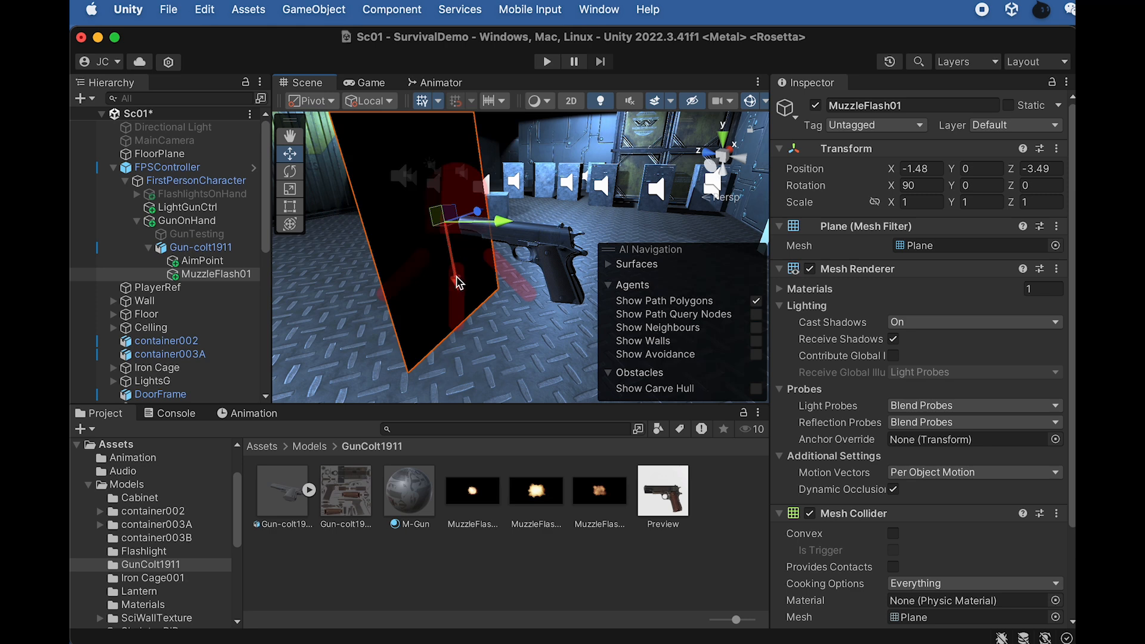
drag(455, 276, 456, 276)
- Tilt the MuzzleFlash01 plane to a Z rotation of about -7.37 relative to the barrel
key(e)
drag(489, 189, 494, 217)
alt+drag(496, 220, 589, 188)
drag(476, 191, 470, 183)
- Reduce the MuzzleFlash01 plane's height by scaling it to about 0.78 in X
alt+drag(487, 239, 334, 254)
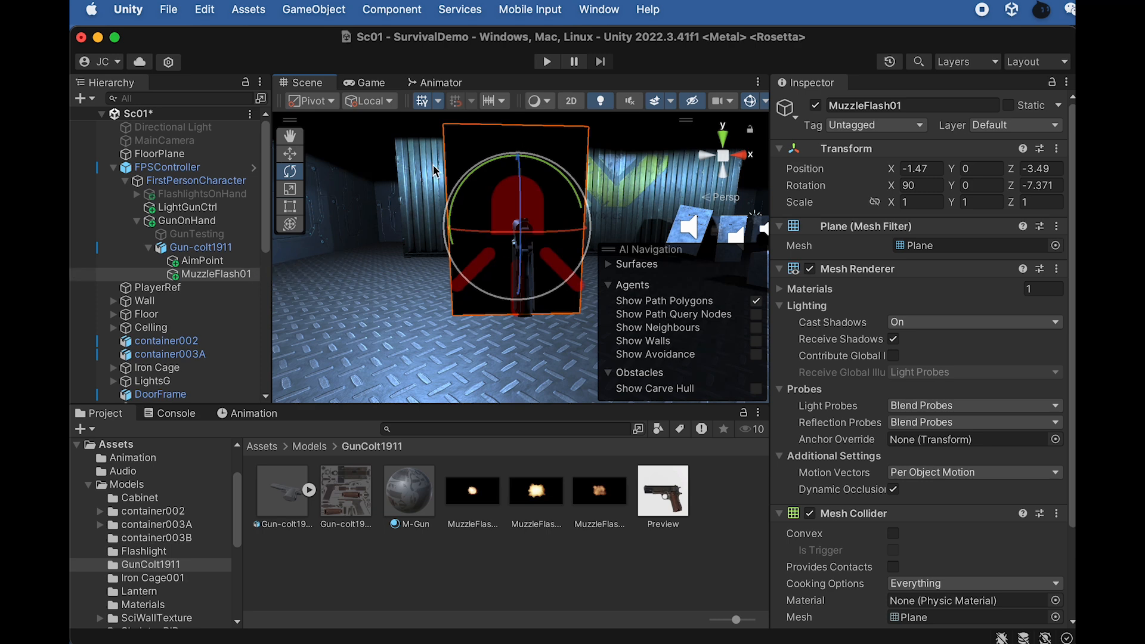
key(r)
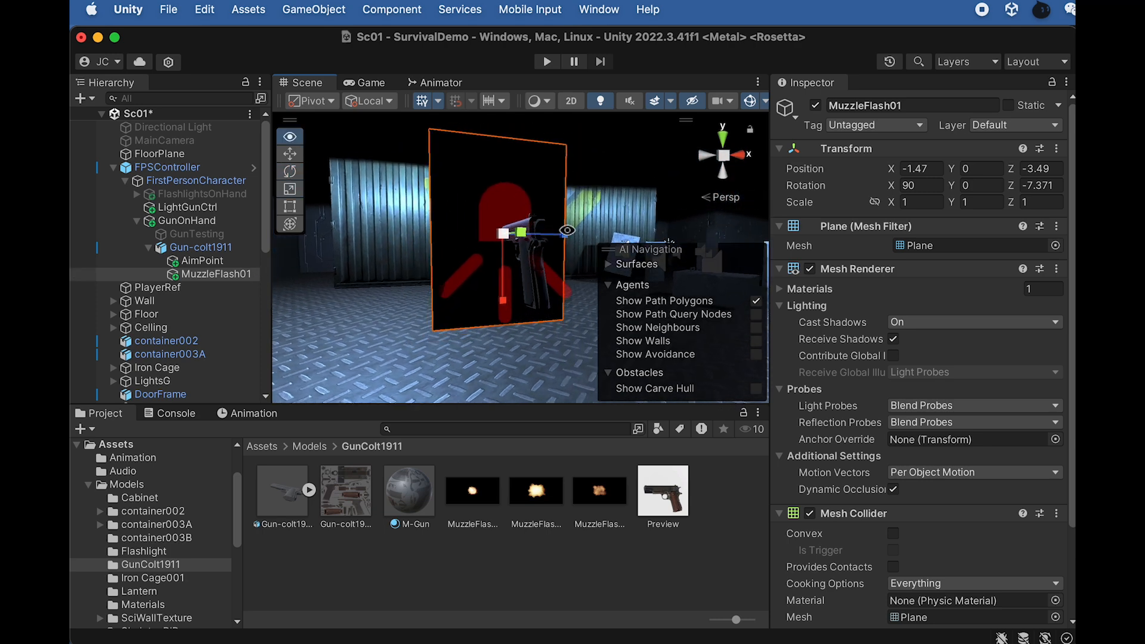
drag(517, 306, 494, 237)
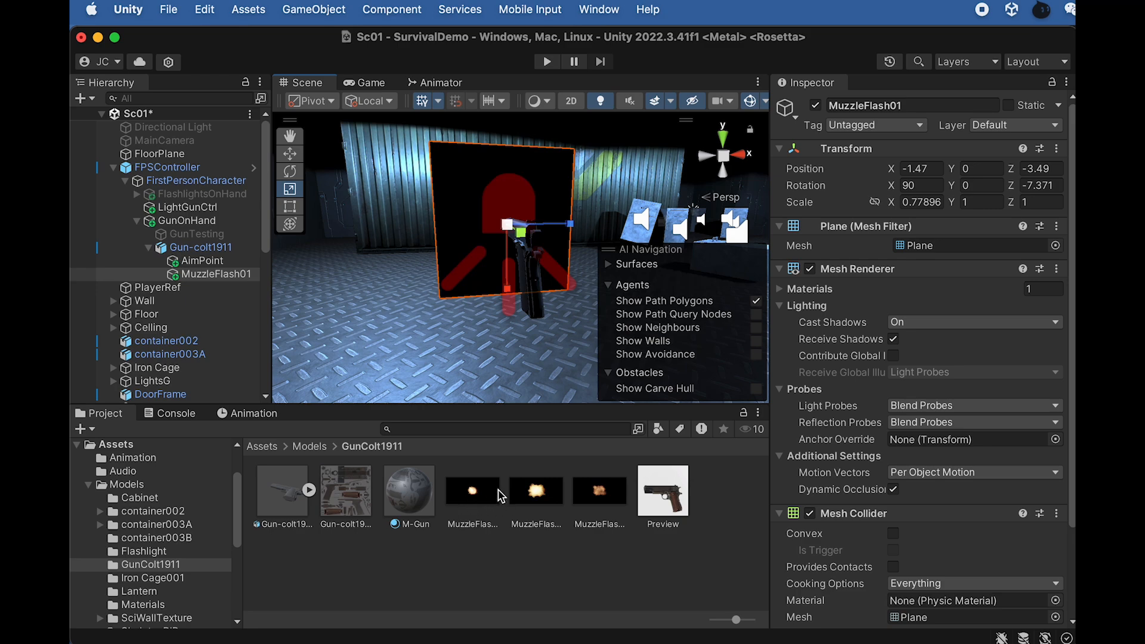
alt+drag(490, 355, 537, 352)
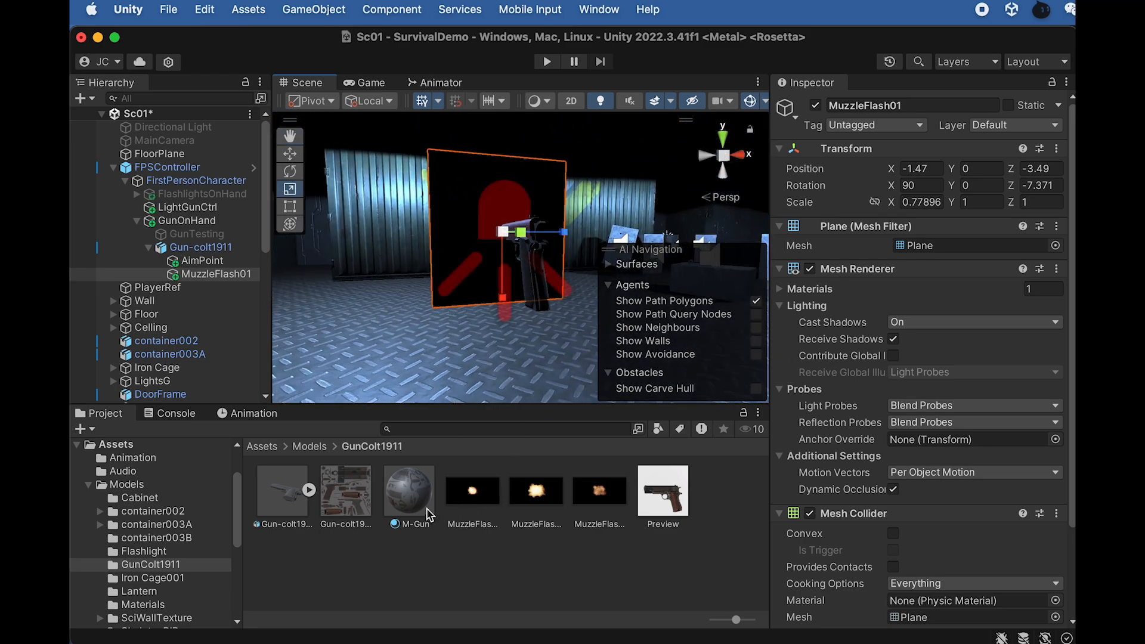
- Create a material named MuzzleFlash01 in the GunColt1911 folder
right_click(405, 567)
mouse_move(486, 382)
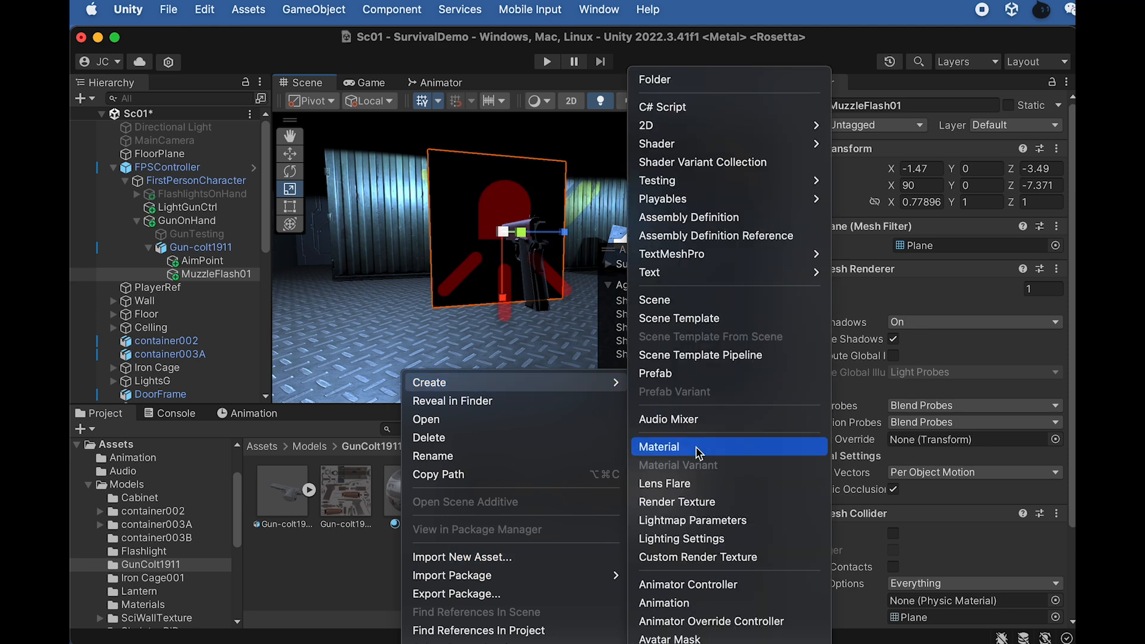
click(659, 447)
text(MuzzleFlash01)
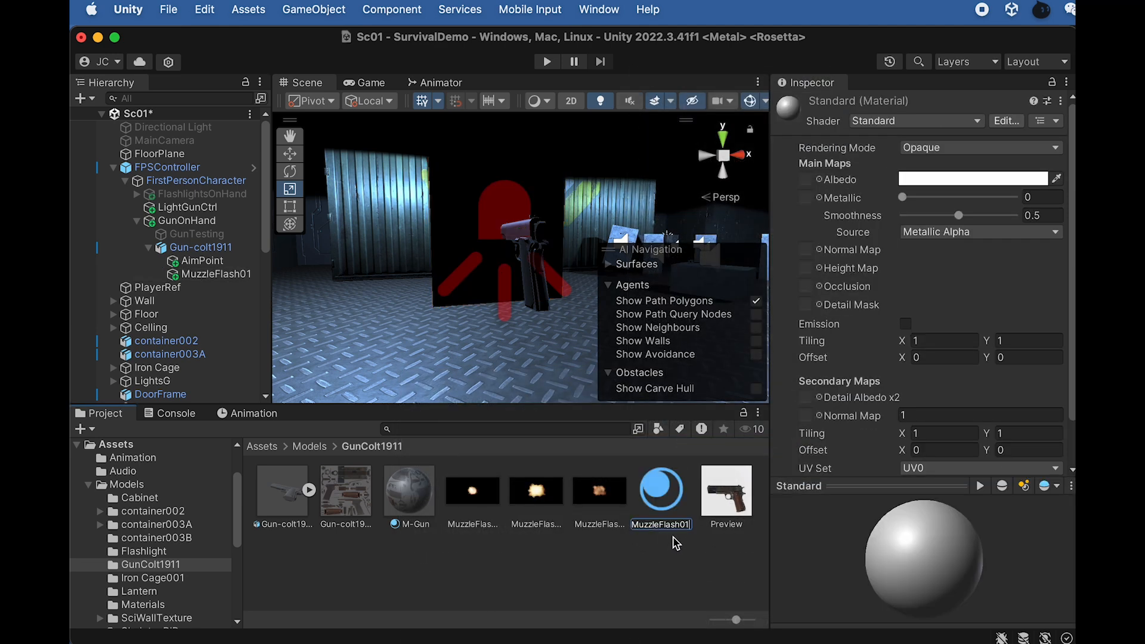
- Finish naming the new material MuzzleFlash01M and assign the MuzzleFlash01 texture as its albedo map
text(M)
key(Return)
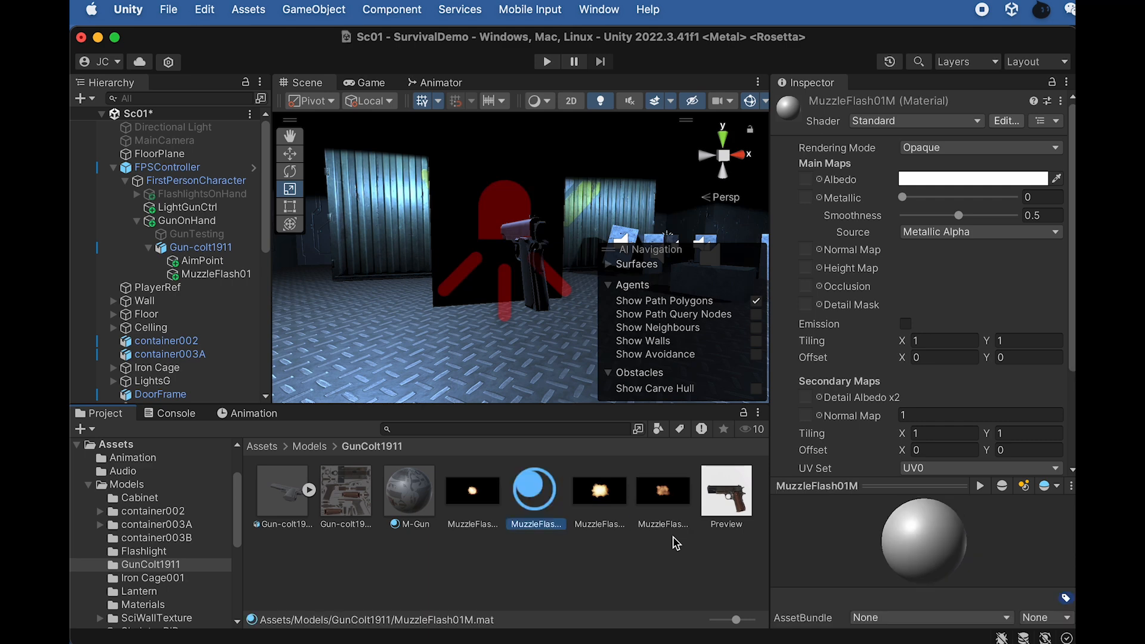
click(483, 504)
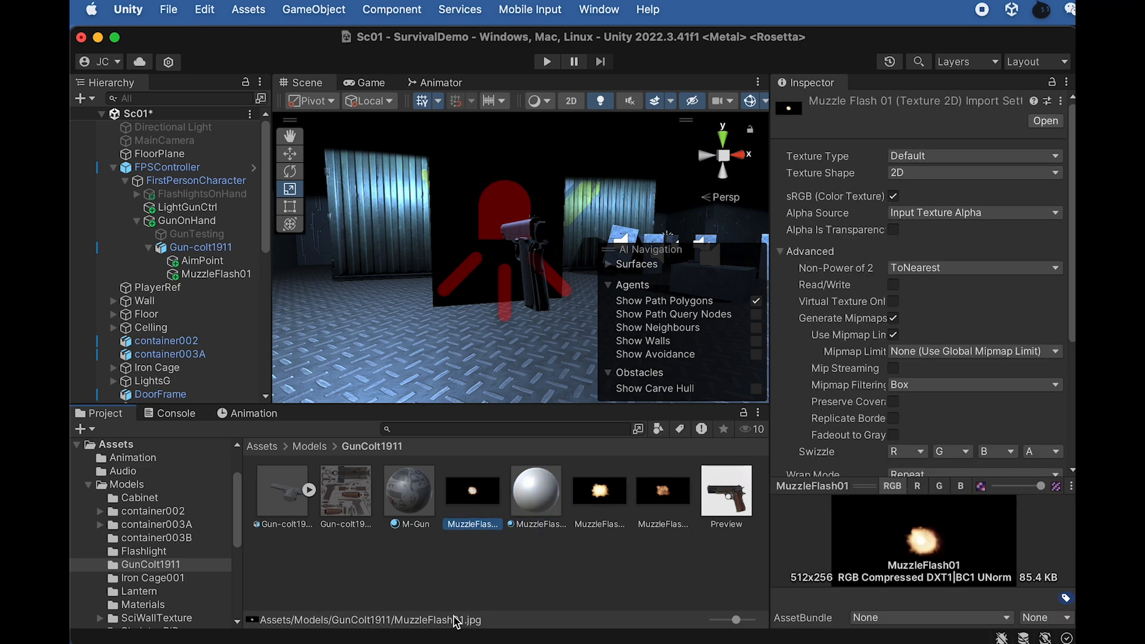
click(524, 504)
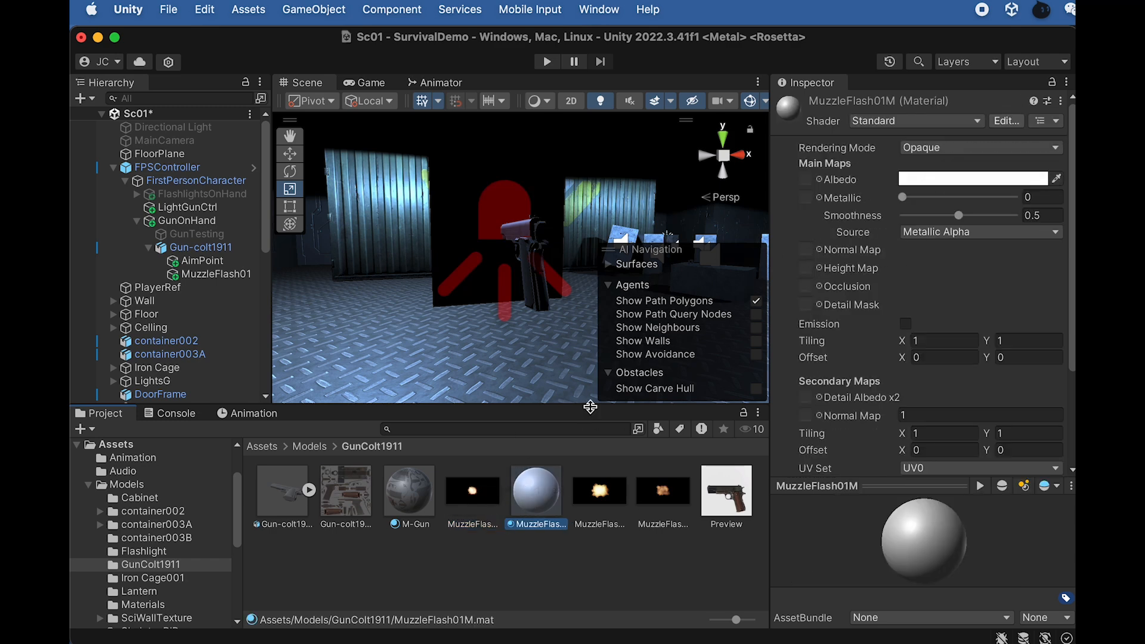
drag(486, 498, 806, 184)
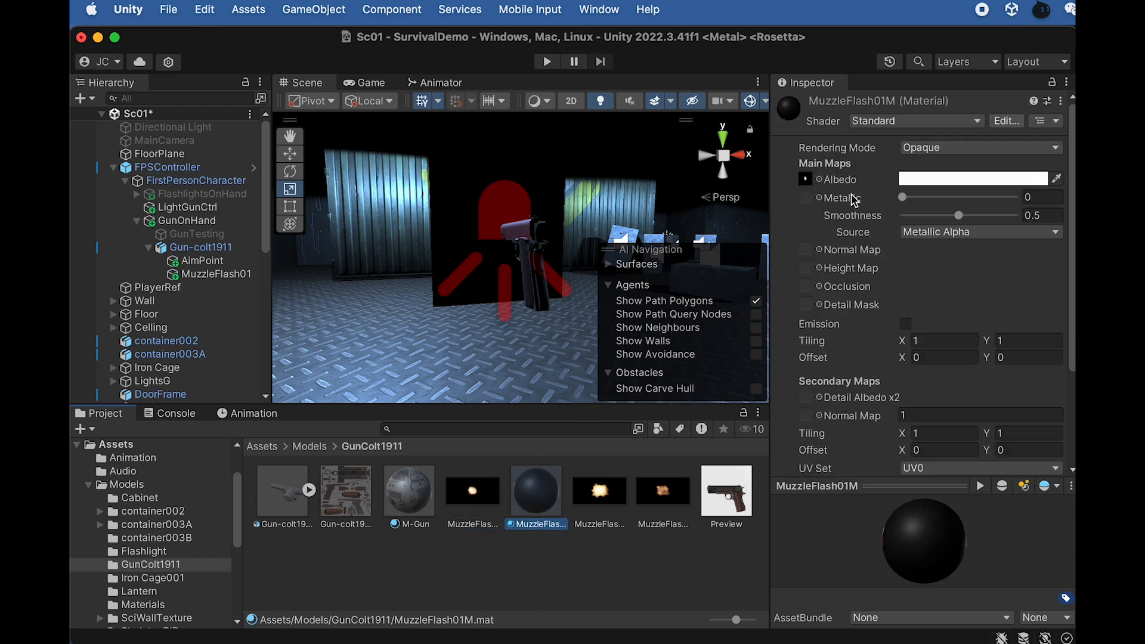
- Switch the MuzzleFlash01M material to the Particles/Priority Additive shader and apply it to the MuzzleFlash01 plane
click(886, 122)
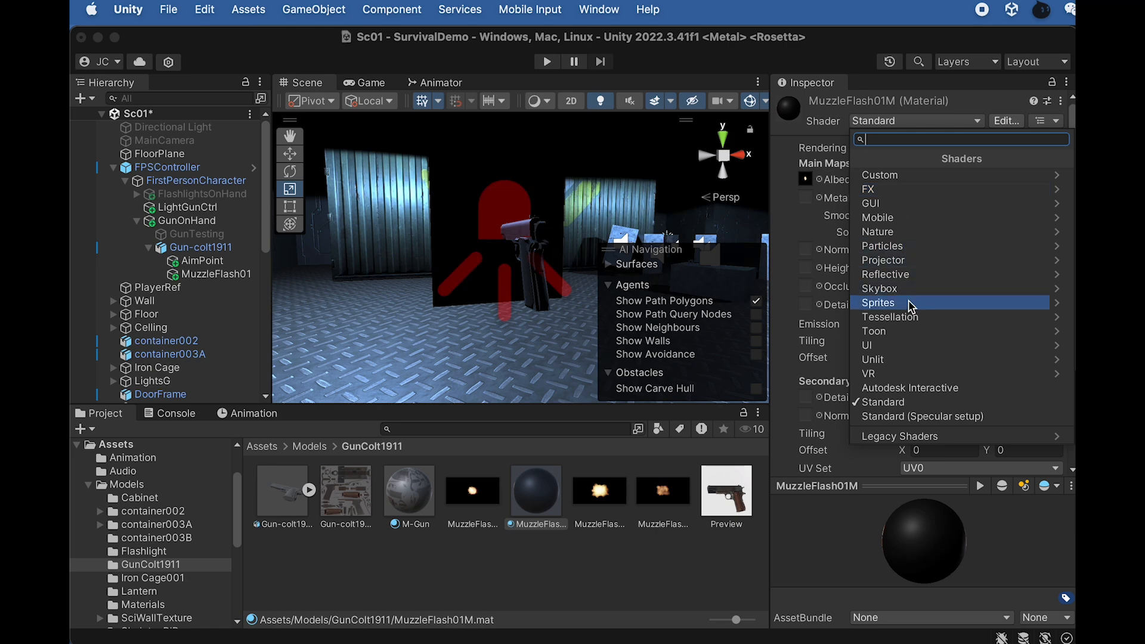
click(904, 247)
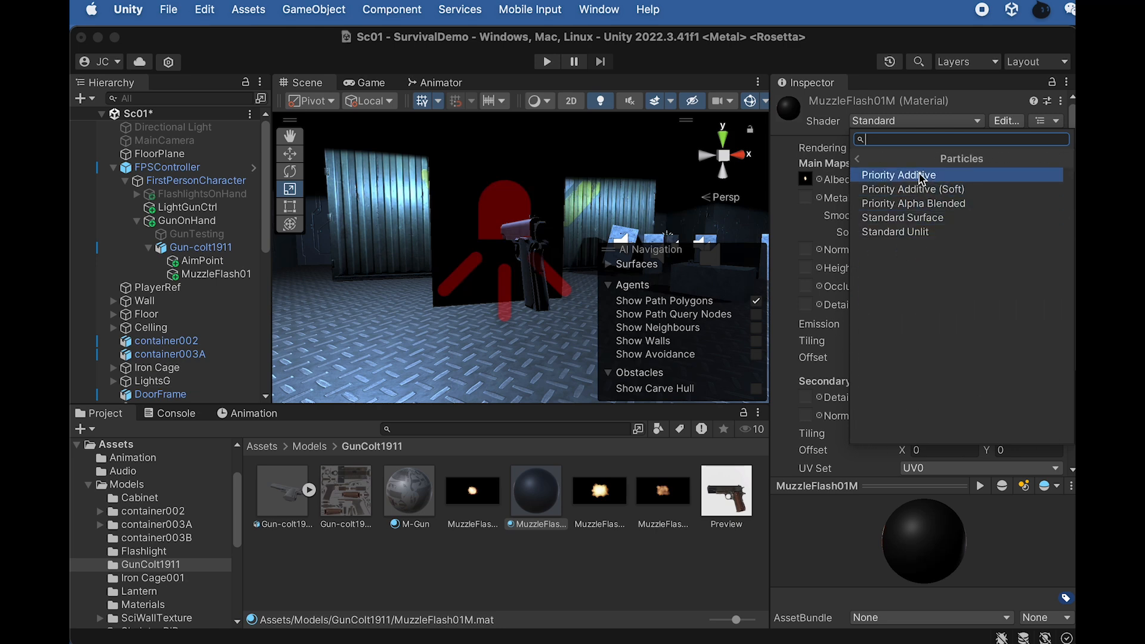
click(944, 181)
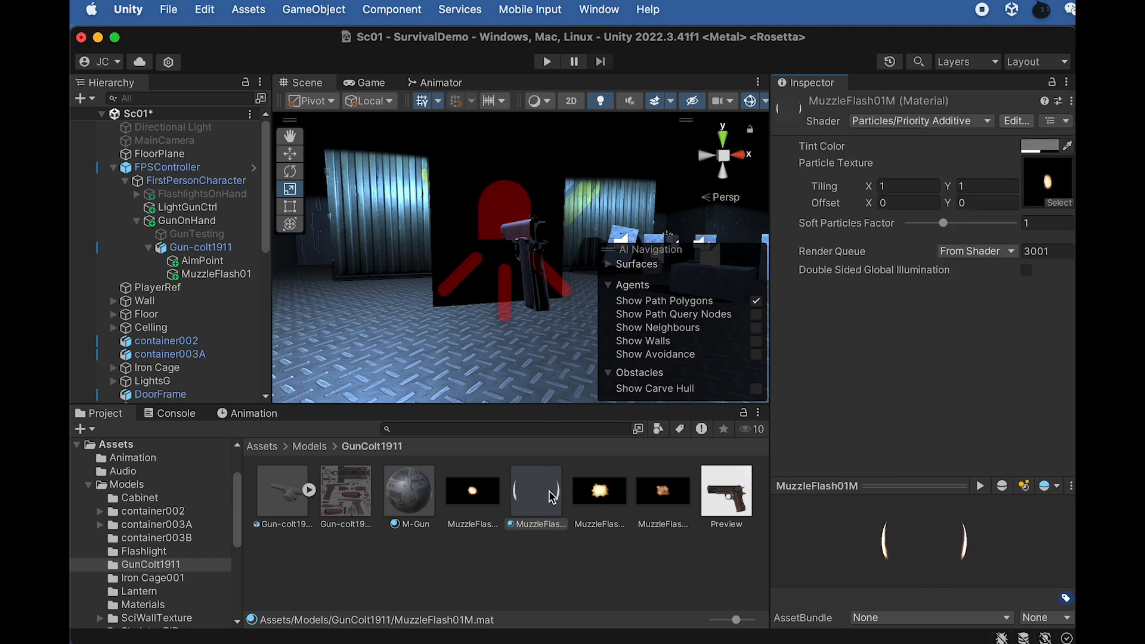
drag(544, 495, 228, 279)
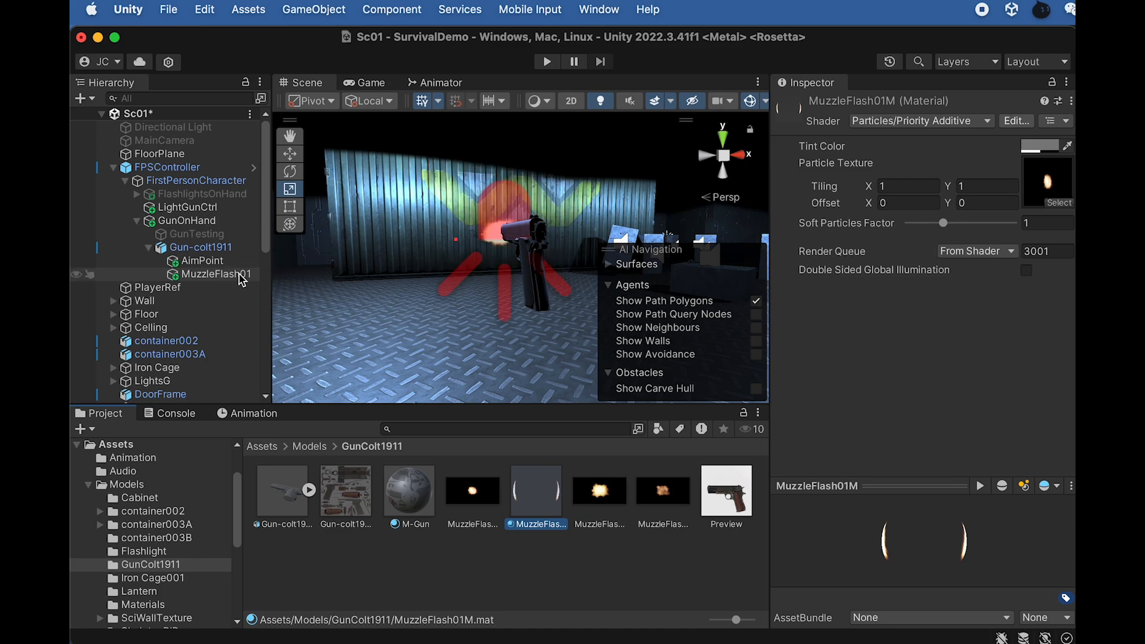
alt+drag(416, 290, 454, 307)
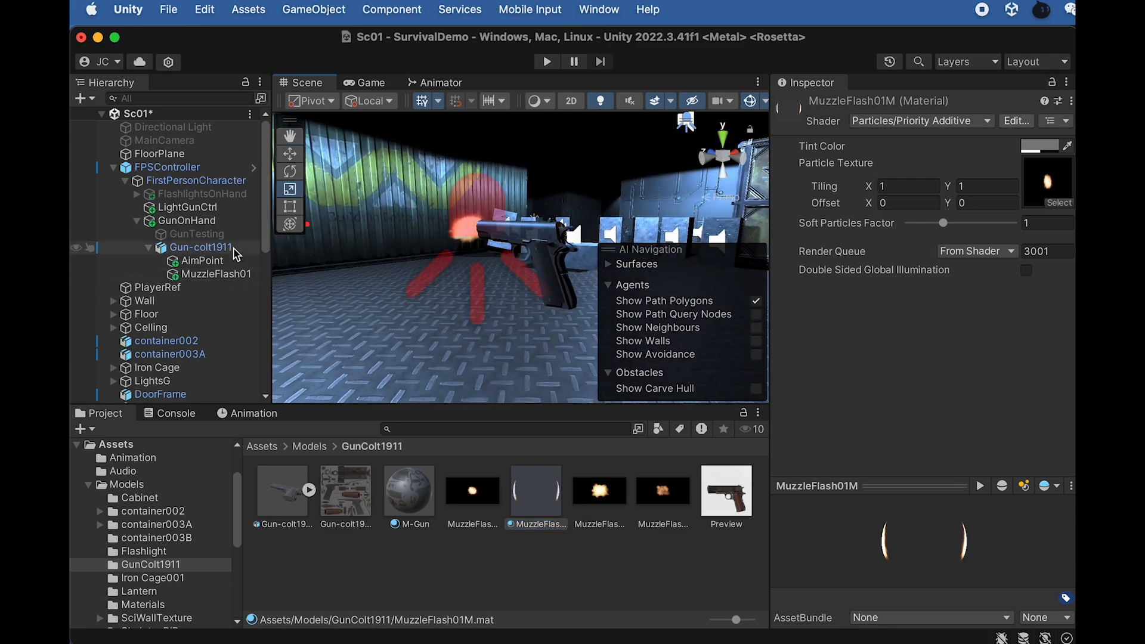
- Add a point light as a child of the MuzzleFlash01 plane, keeping its default name
click(216, 274)
drag(469, 223, 510, 219)
alt+drag(510, 219, 499, 159)
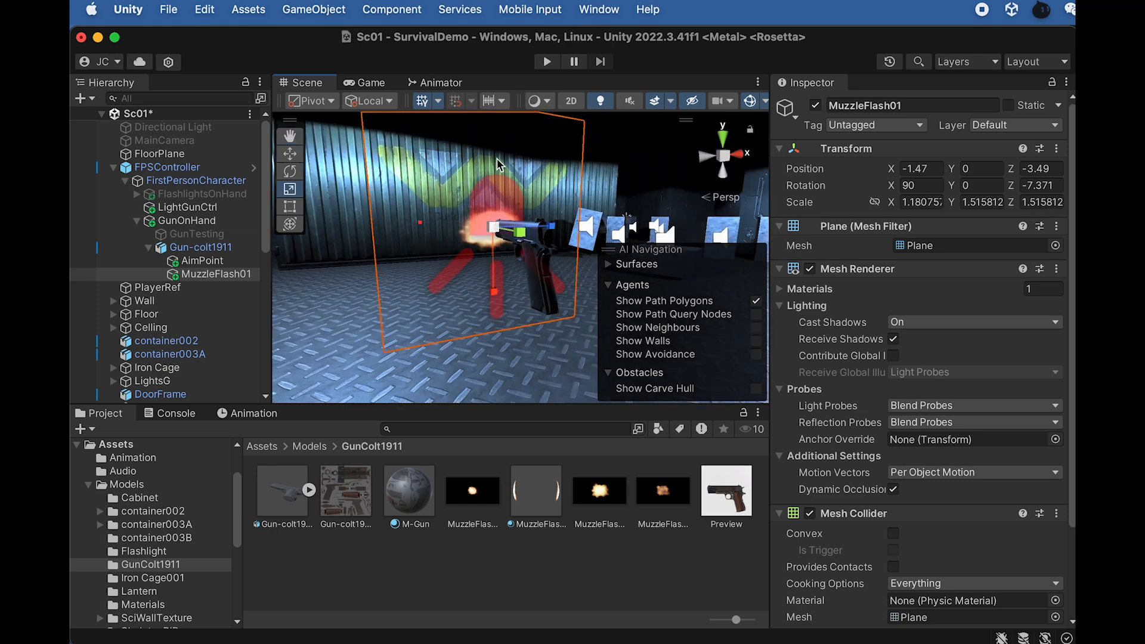
right_click(216, 278)
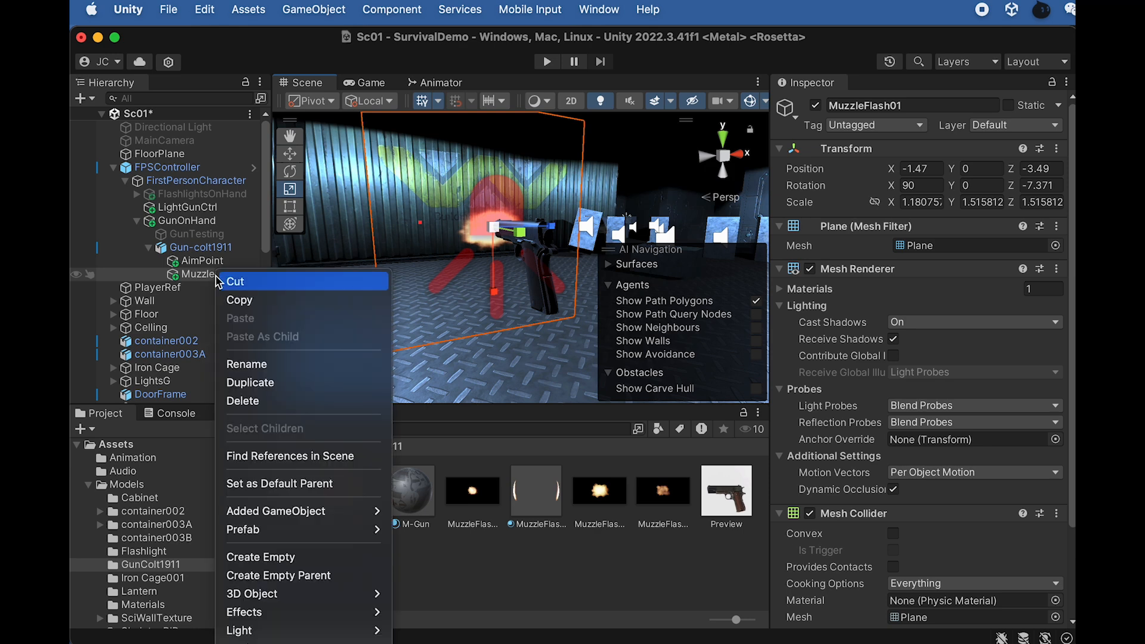
mouse_move(263, 634)
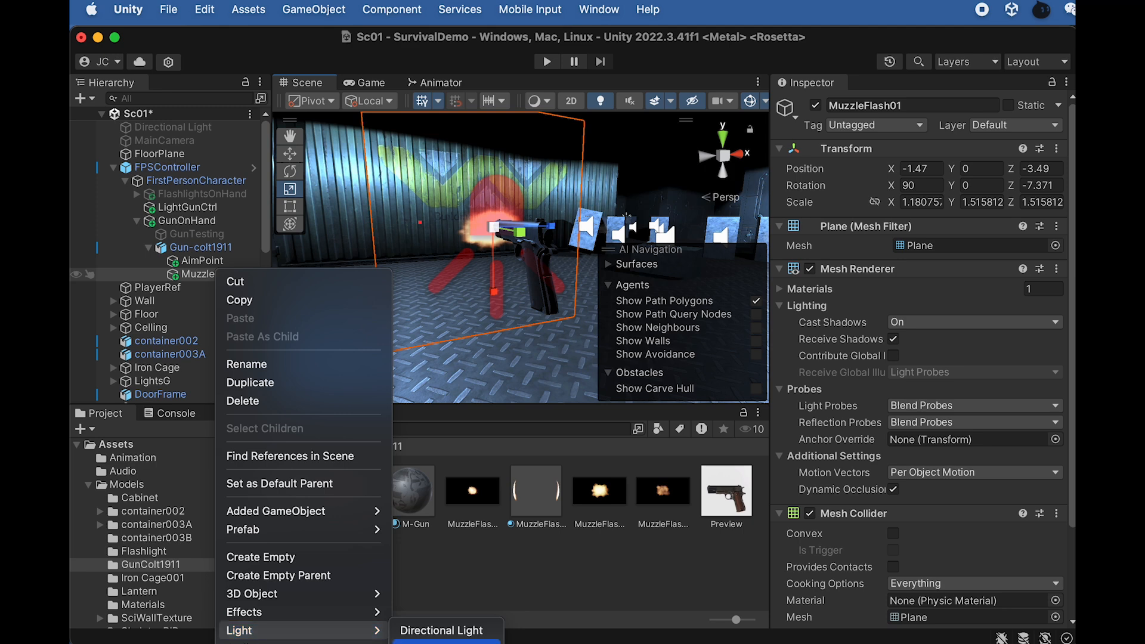
click(447, 641)
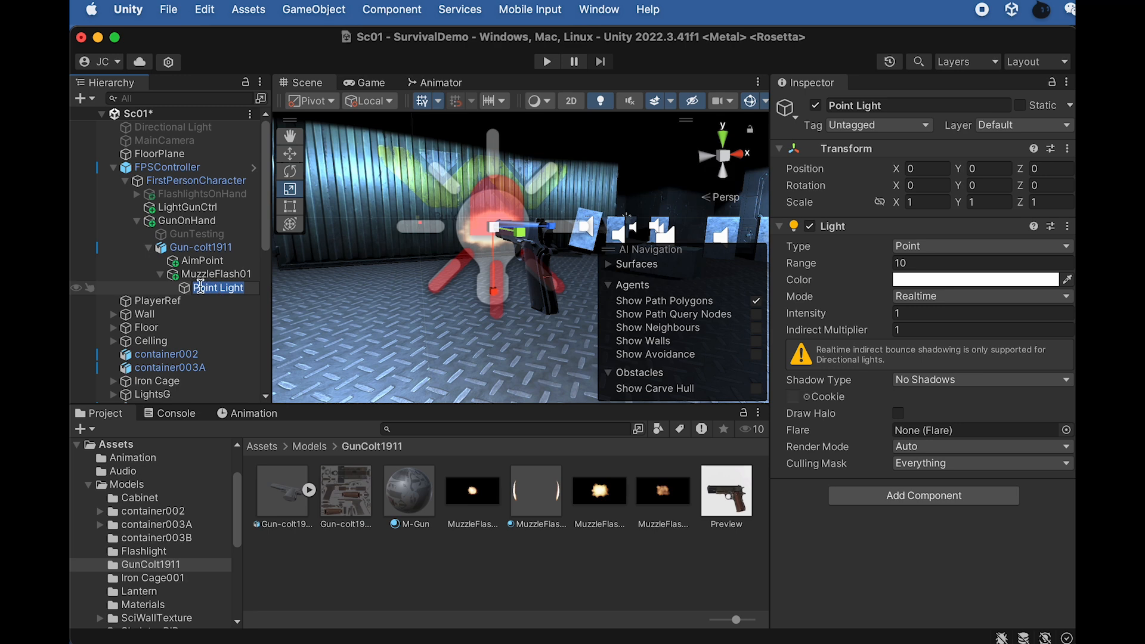
key(Return)
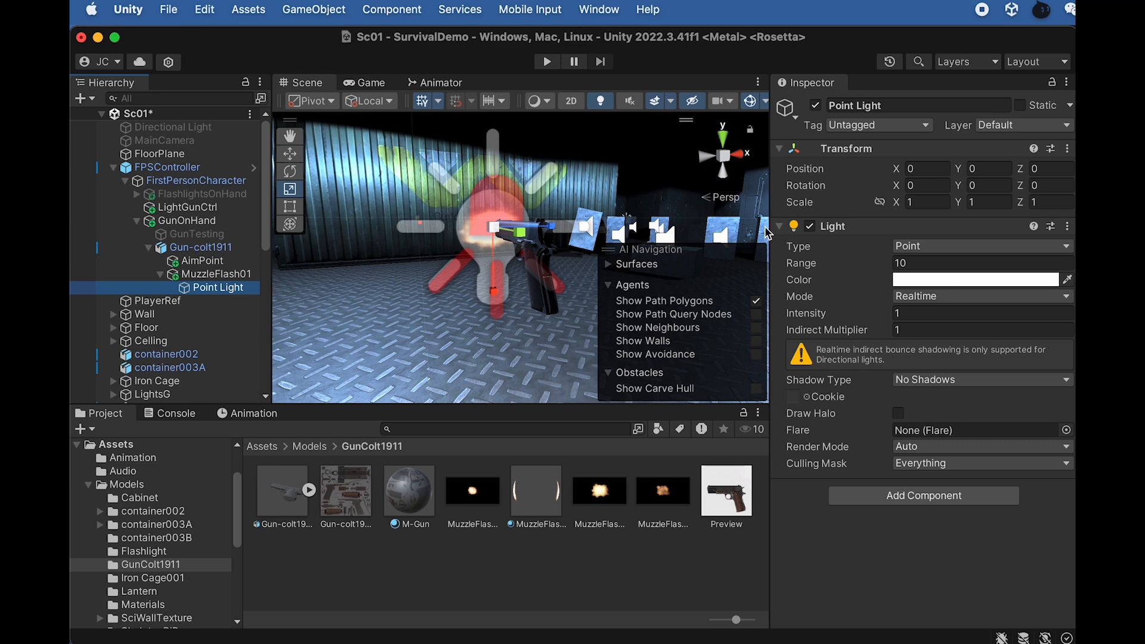
- Set the muzzle flash point light's color to orange FFA232 and its range to 10.65
click(915, 279)
mouse_move(1016, 391)
mouse_down()
mouse_move(1035, 369)
mouse_move(1080, 367)
mouse_move(1039, 362)
mouse_up()
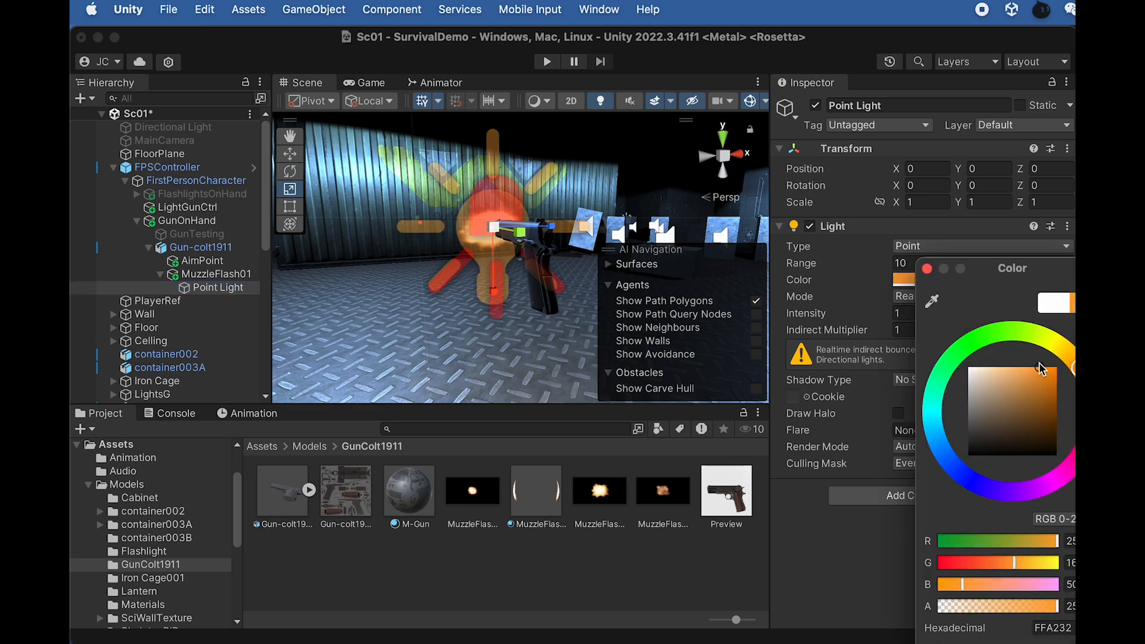
click(928, 269)
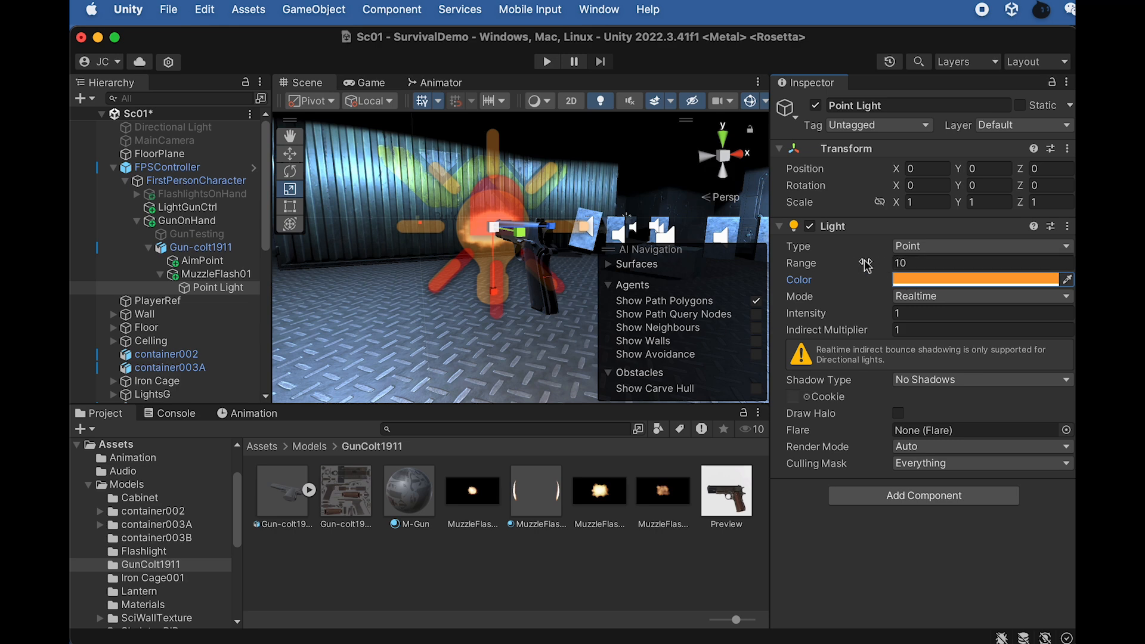
drag(853, 268, 872, 270)
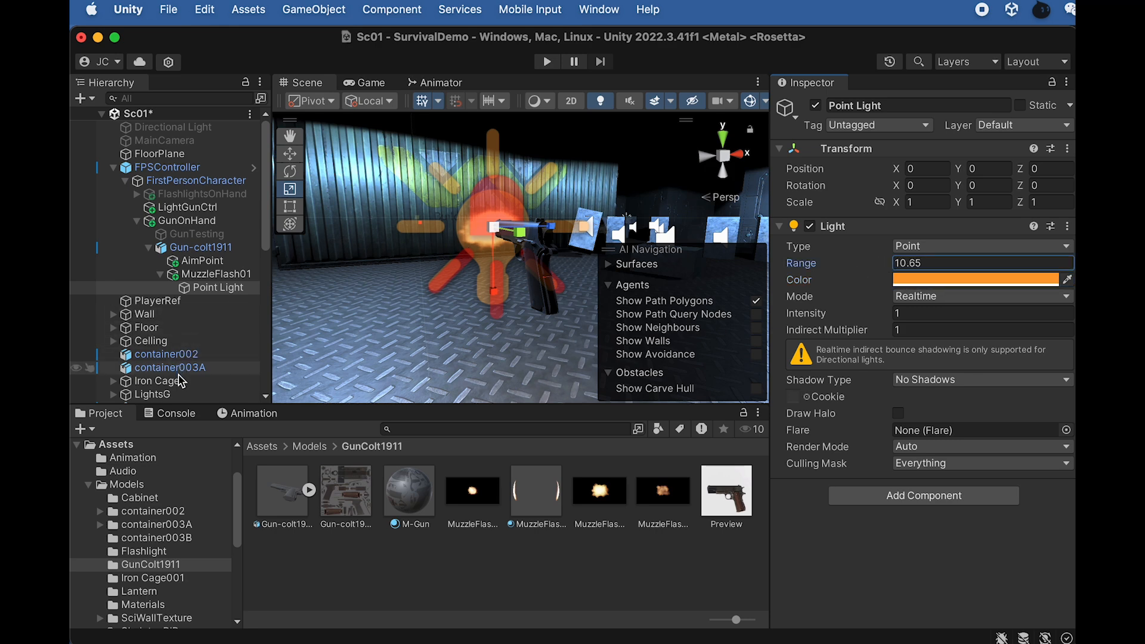
- Deactivate the LightsG group and set the muzzle flash point light's intensity to 3
click(170, 393)
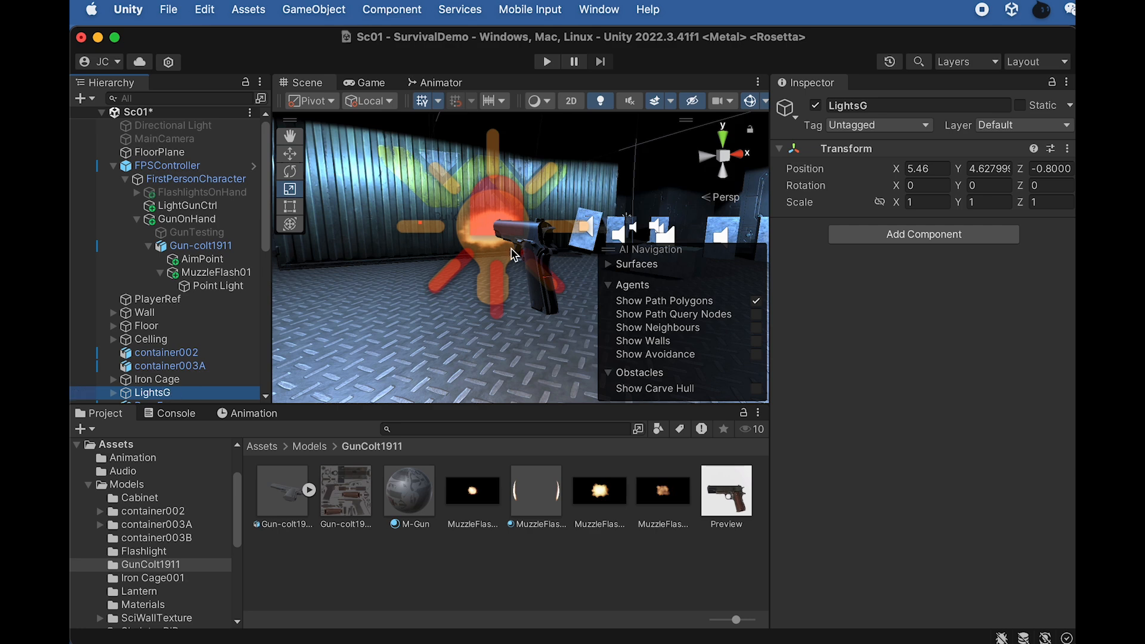
click(816, 105)
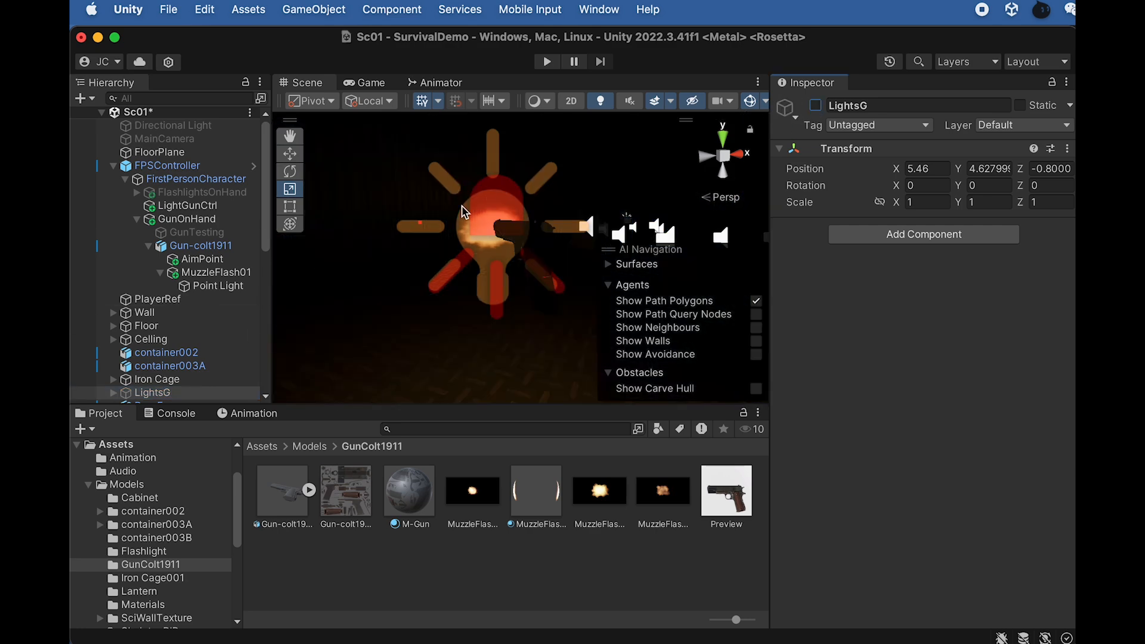
click(233, 288)
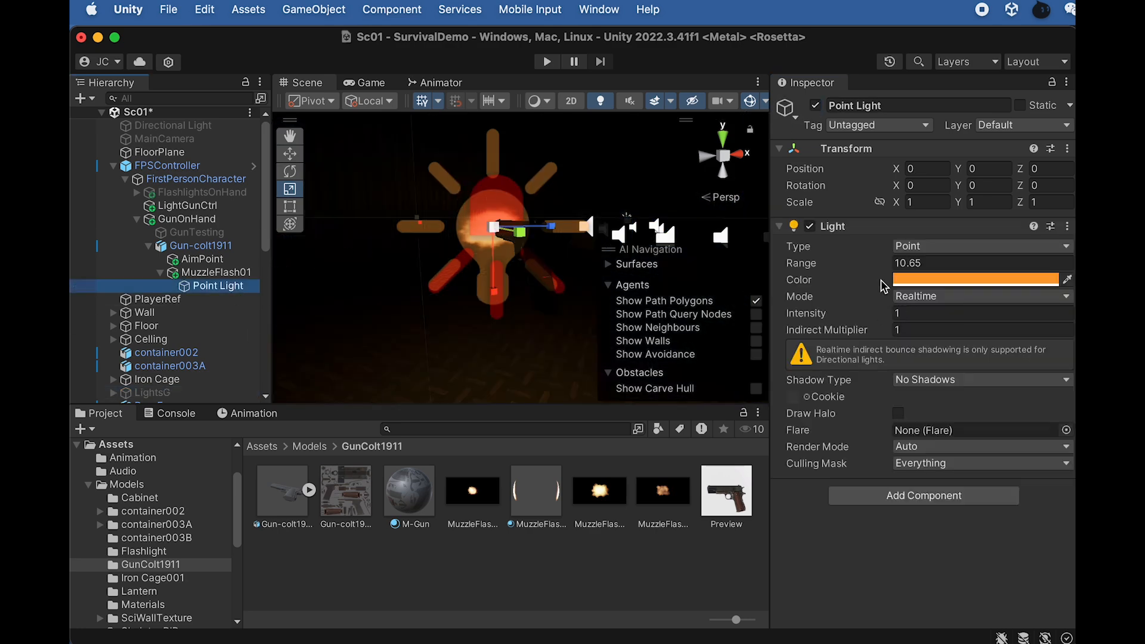
mouse_move(814, 312)
mouse_down()
mouse_move(836, 317)
mouse_move(822, 315)
mouse_up()
click(934, 313)
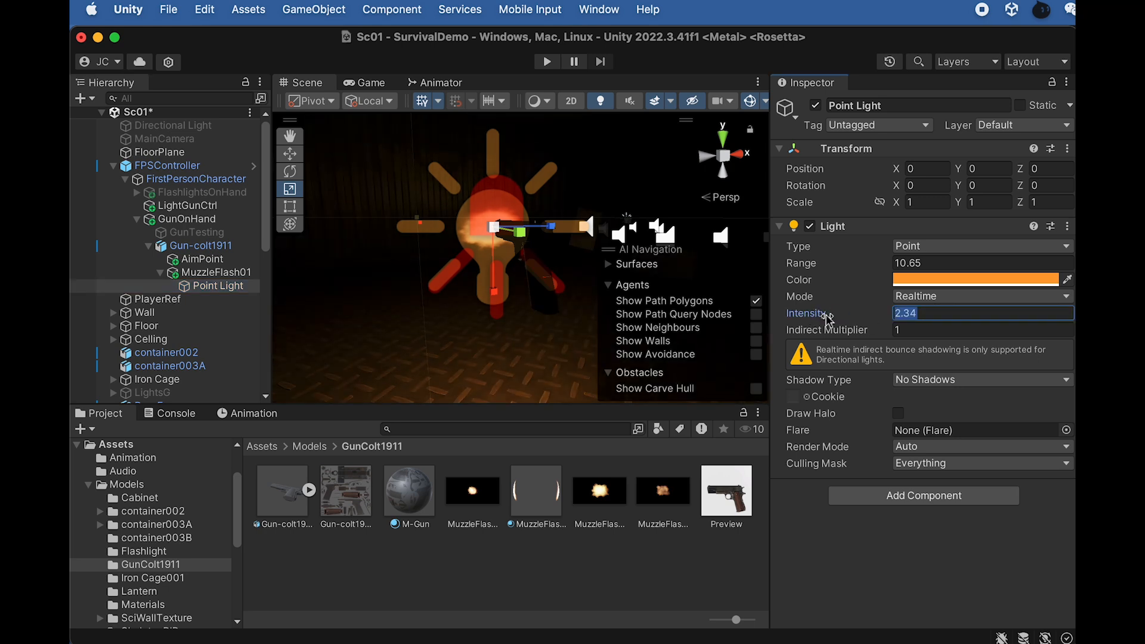
text(3)
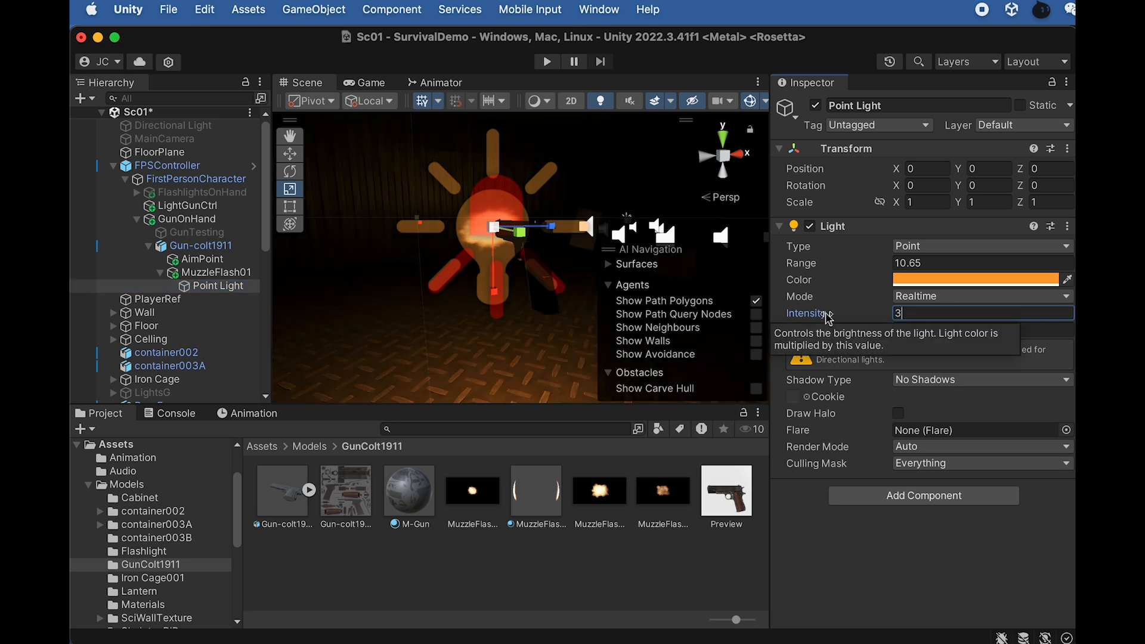
- Set the muzzle flash point light's range to 30 and its intensity to 1.5
click(937, 263)
text(30)
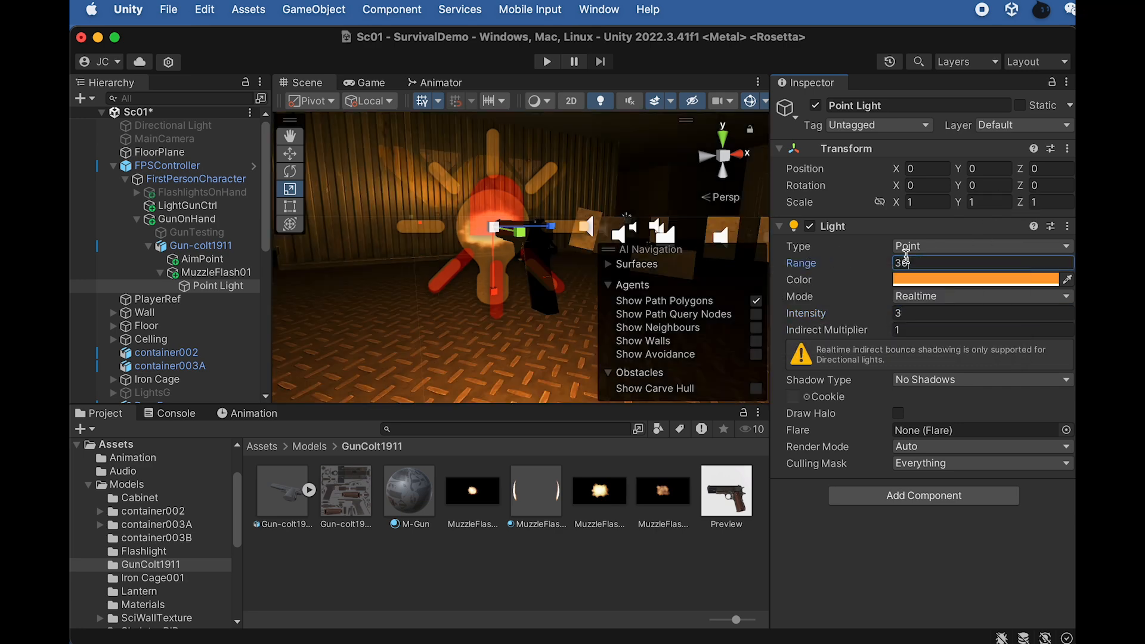
click(905, 314)
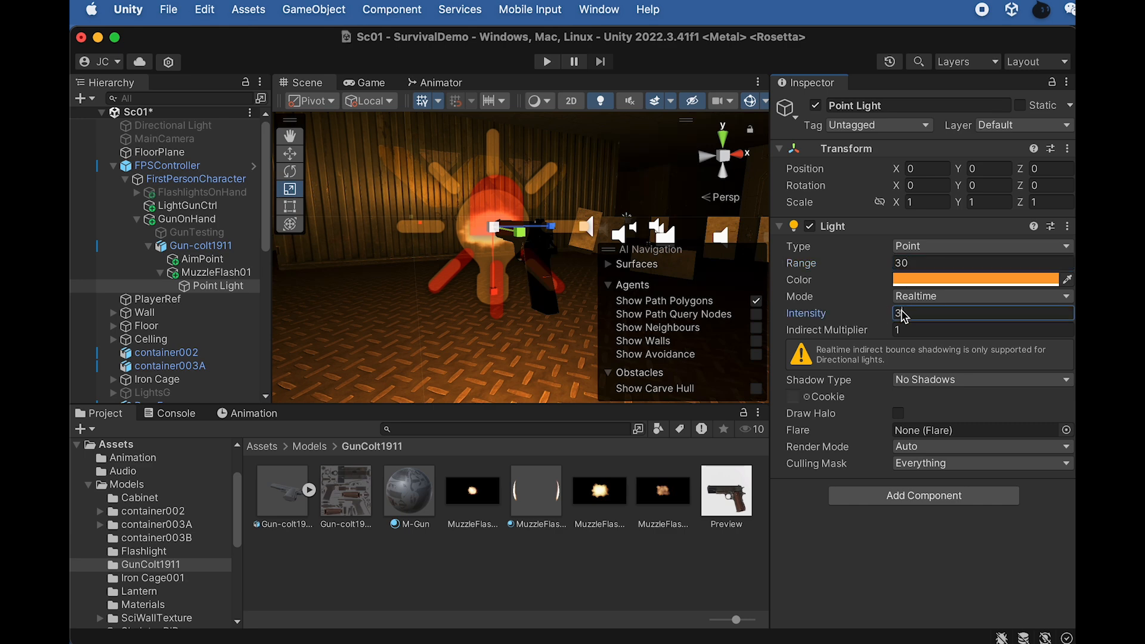
text(2)
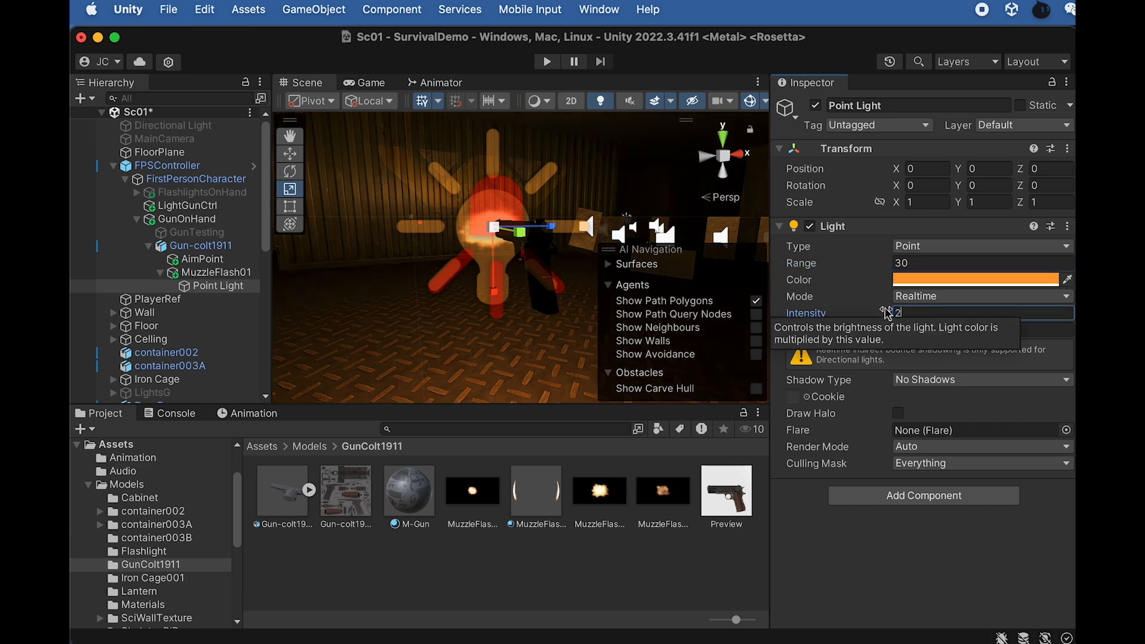
key(BackSpace)
text(1.5)
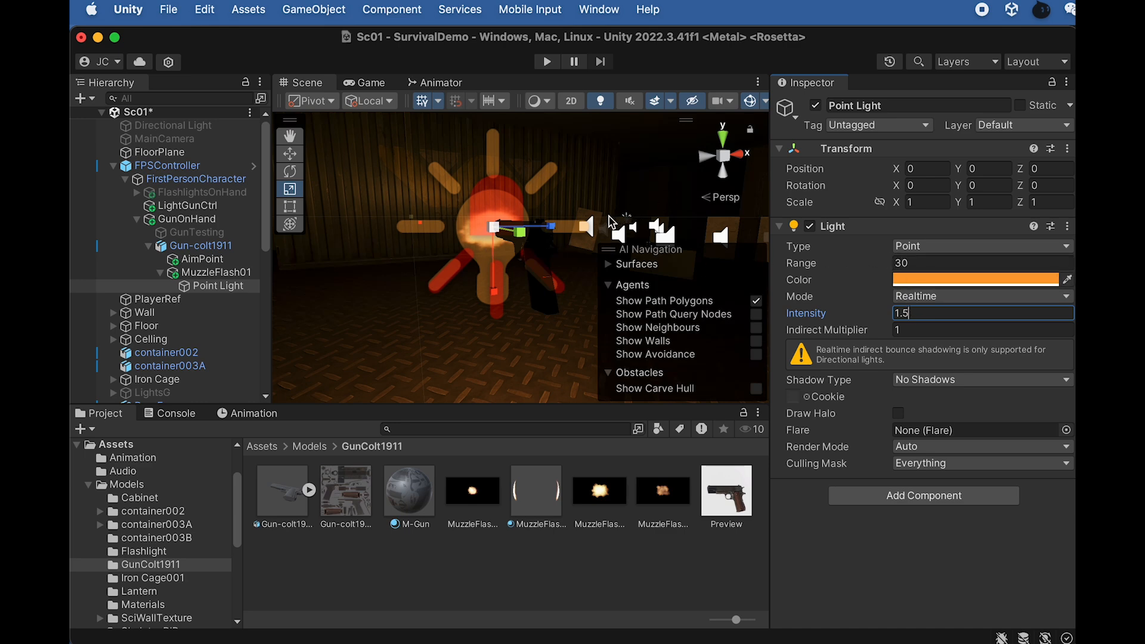
alt+drag(534, 245, 587, 200)
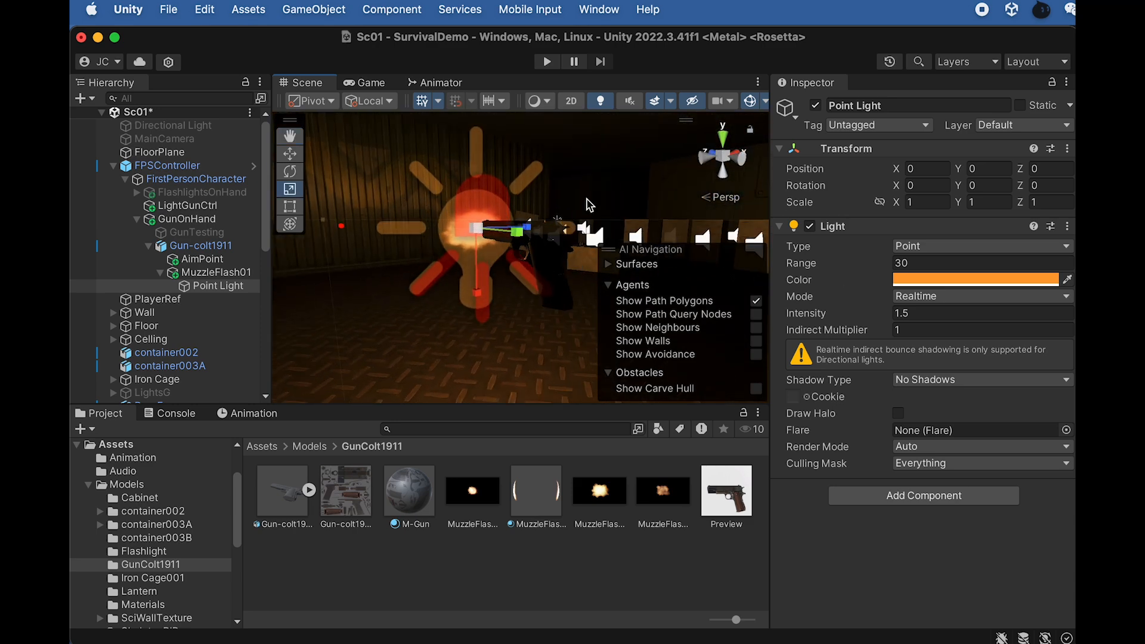
- Duplicate the MuzzleFlash01 plane together with its point light and deactivate the original
click(202, 275)
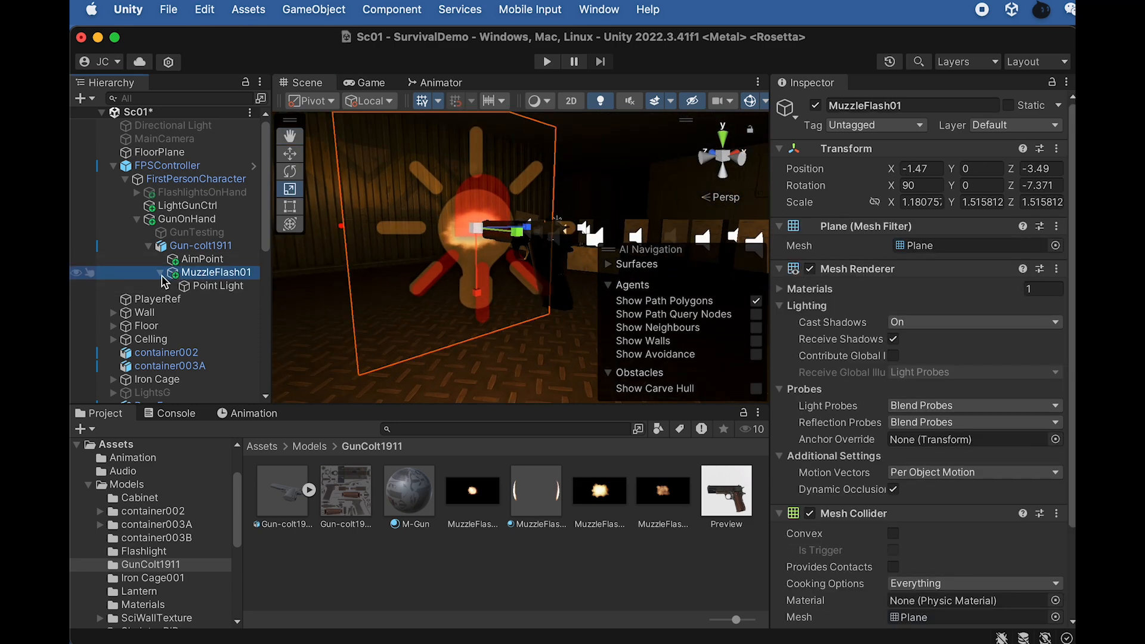
click(160, 273)
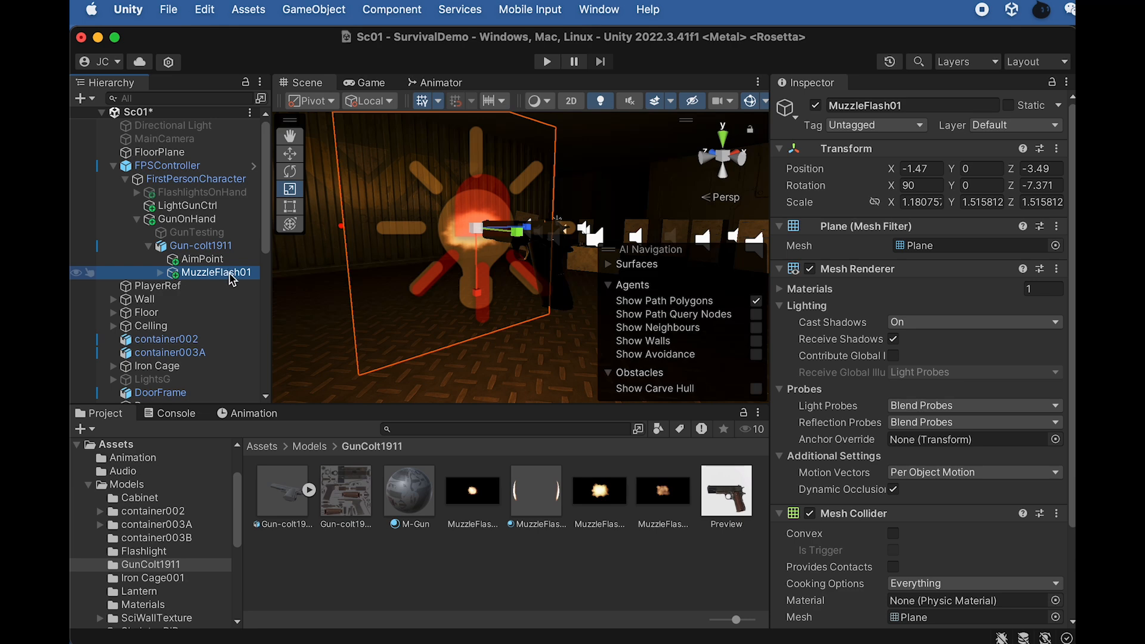
key(super+d)
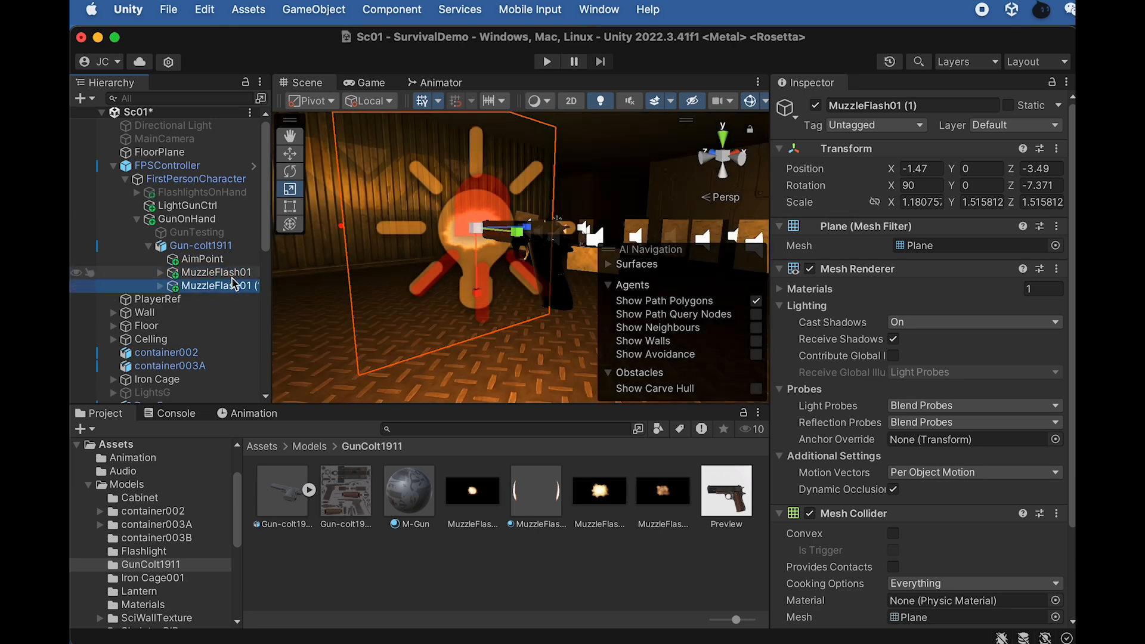
click(223, 272)
click(815, 105)
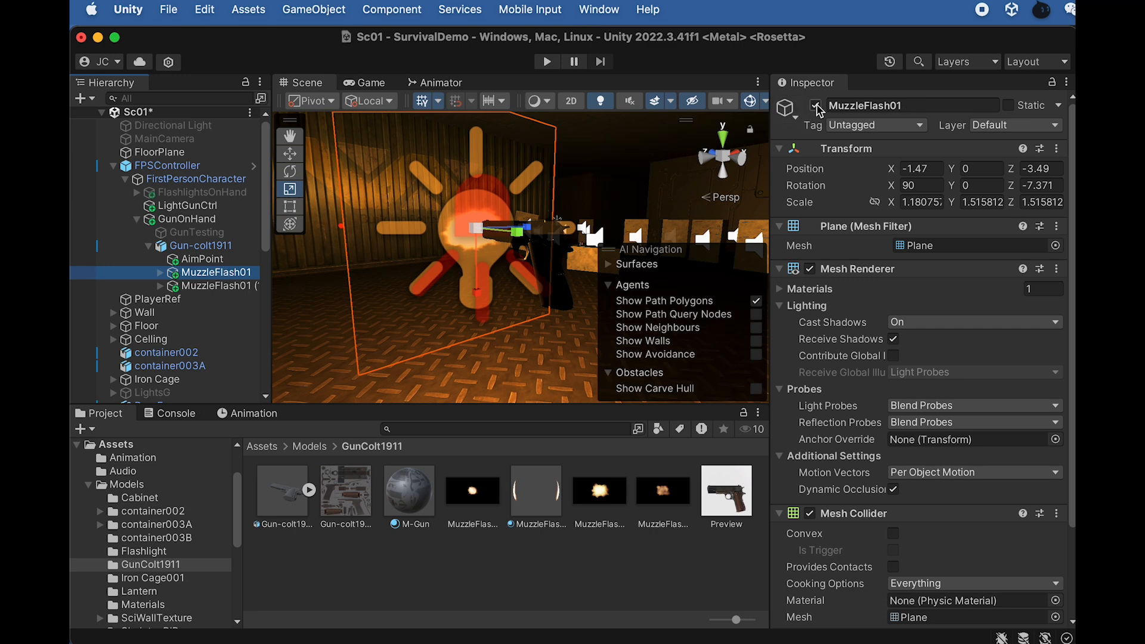
- Rename the duplicated muzzle flash plane as MuzzleFlash02
click(238, 285)
click(241, 285)
key(Right)
key(BackSpace)
key(BackSpace)
key(BackSpace)
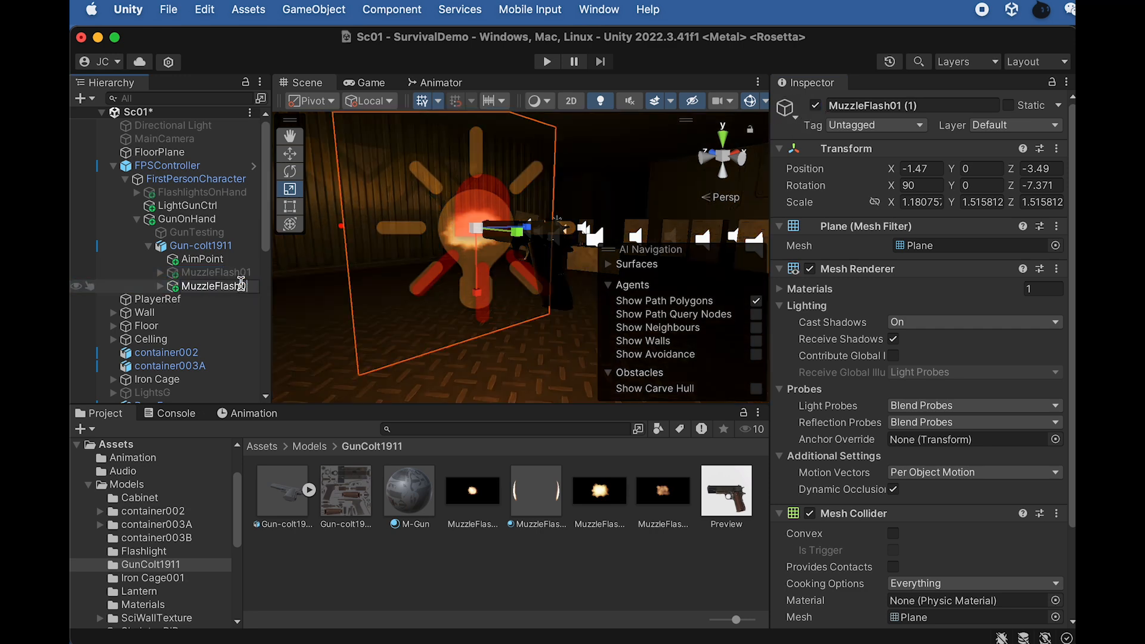
text(2)
key(Return)
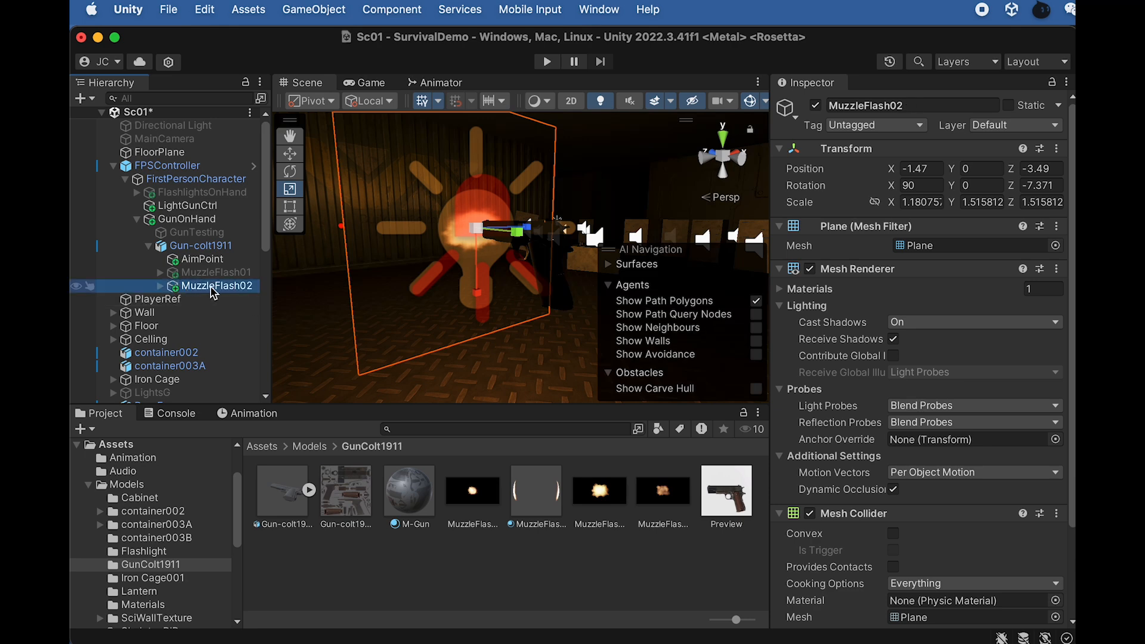
- Duplicate the MuzzleFlash01M material in the GunColt1911 folder and name the copy MuzzleFlash02M
click(523, 502)
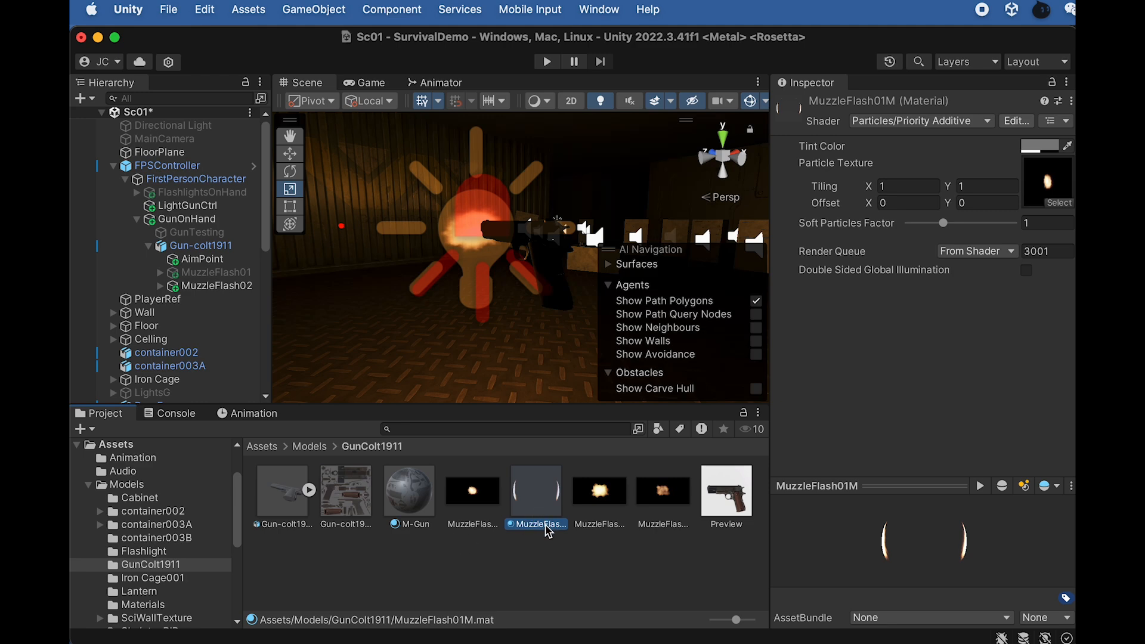
key(super+d)
click(644, 525)
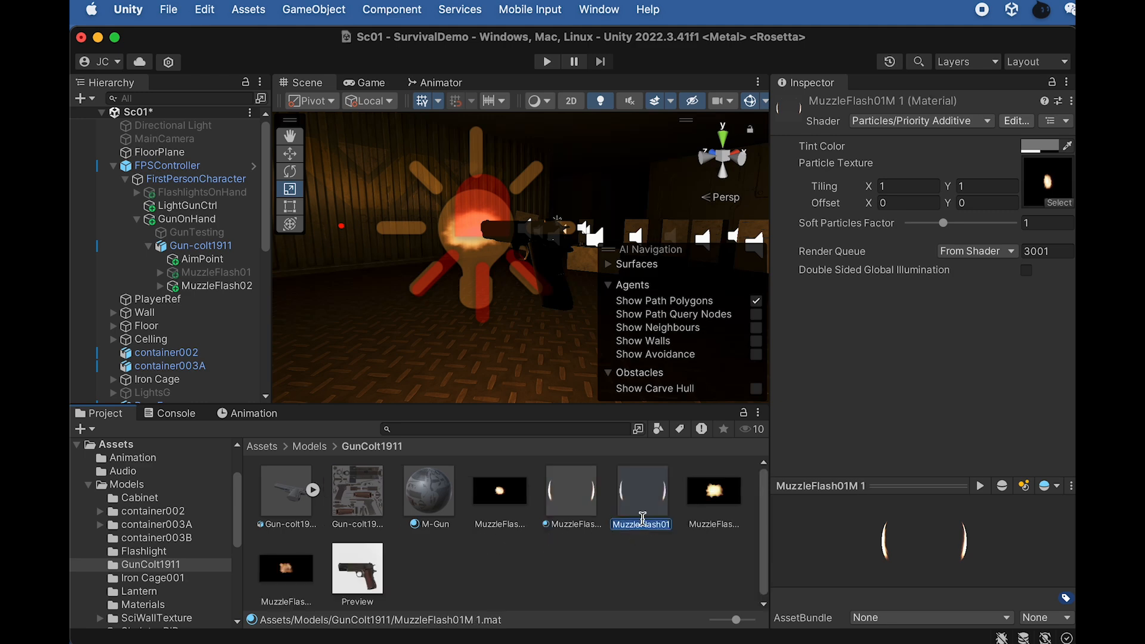
key(BackSpace)
key(BackSpace)
text(2M)
key(Return)
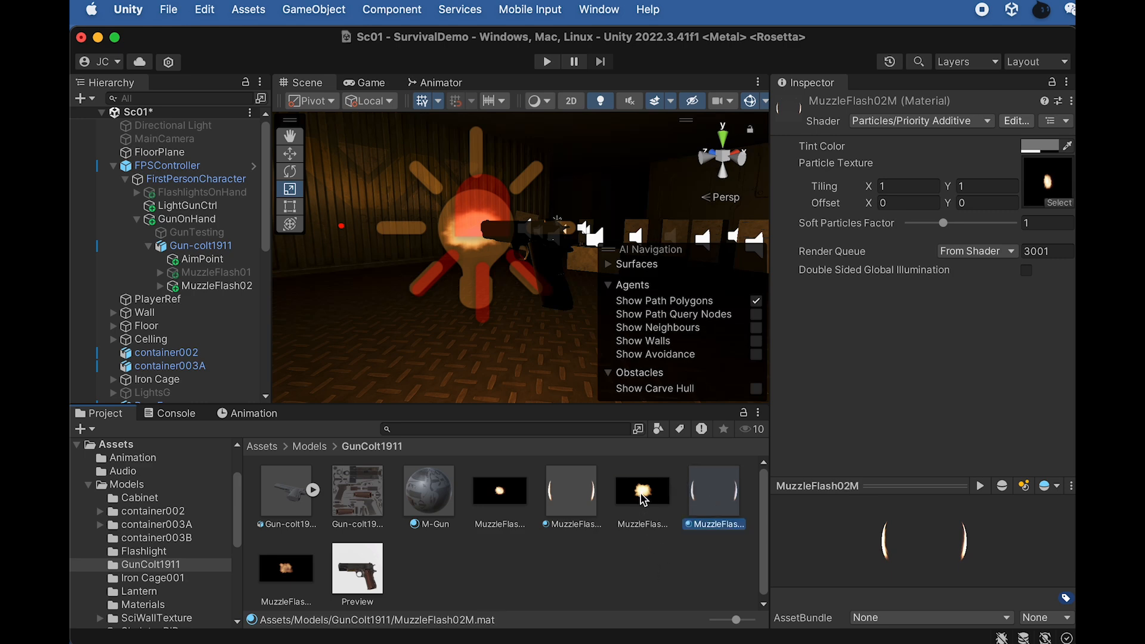
- Assign the second muzzle flash image as MuzzleFlash02M's particle texture and apply the material to the MuzzleFlash02 plane
drag(652, 499, 1045, 173)
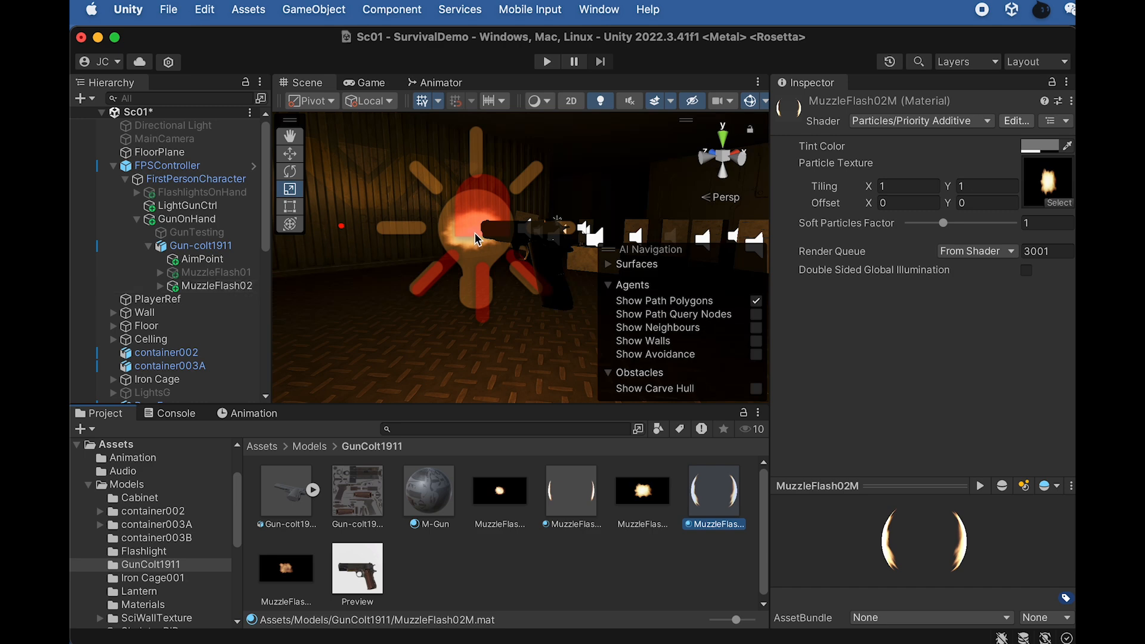
drag(721, 498, 221, 291)
drag(705, 507, 202, 290)
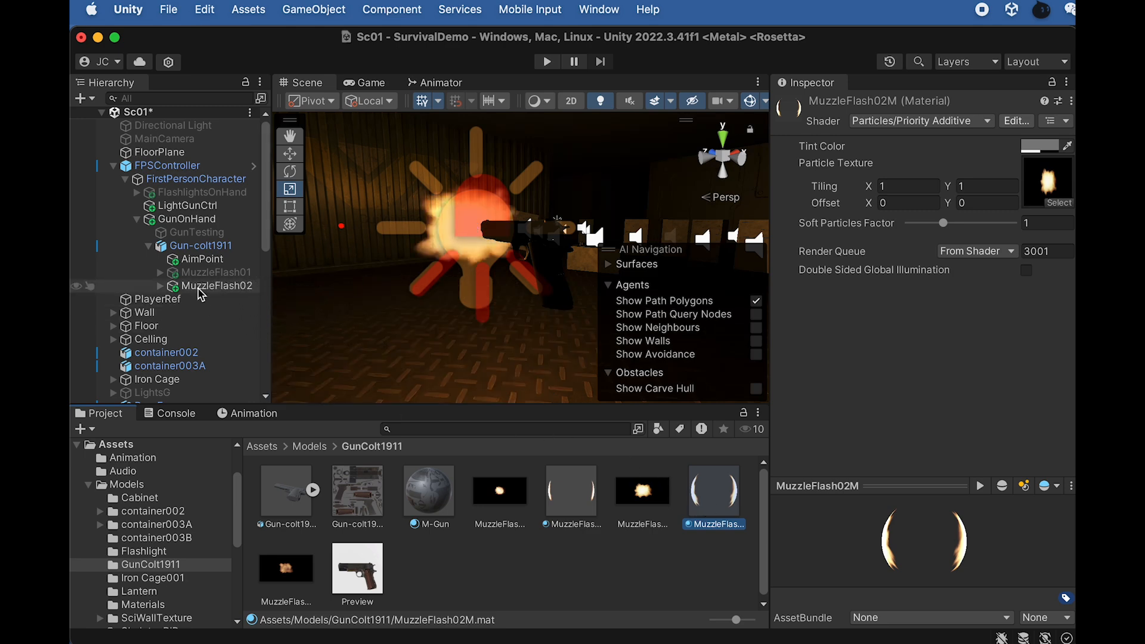
click(238, 285)
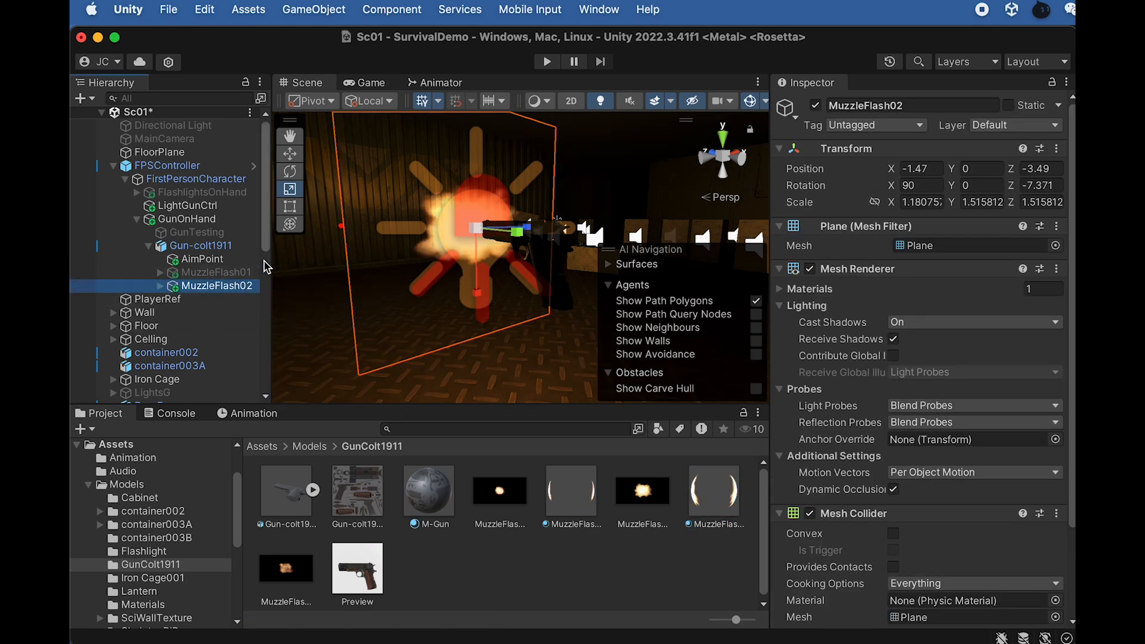
- Set the range of MuzzleFlash02's point light to 40 and its intensity to 2
click(160, 286)
click(217, 301)
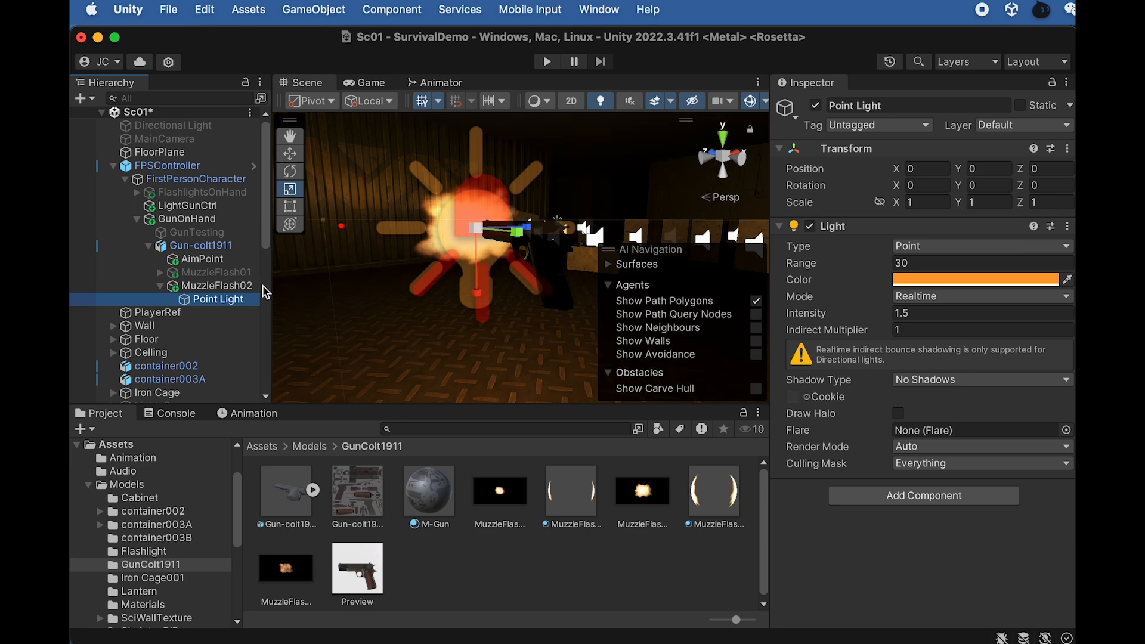
click(947, 264)
text(40)
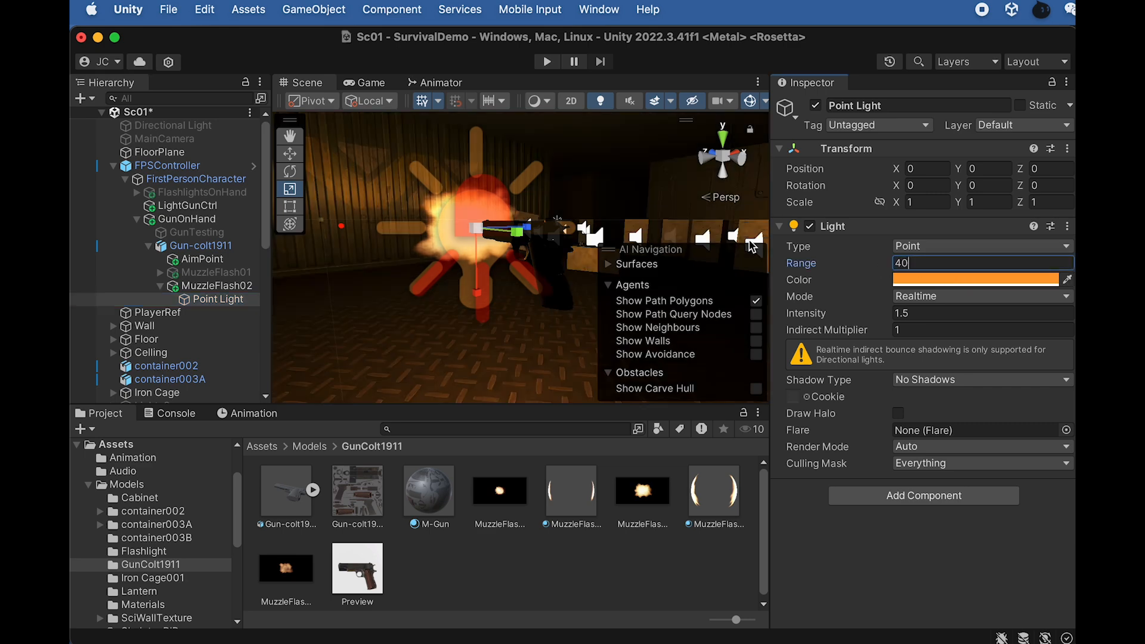
click(803, 312)
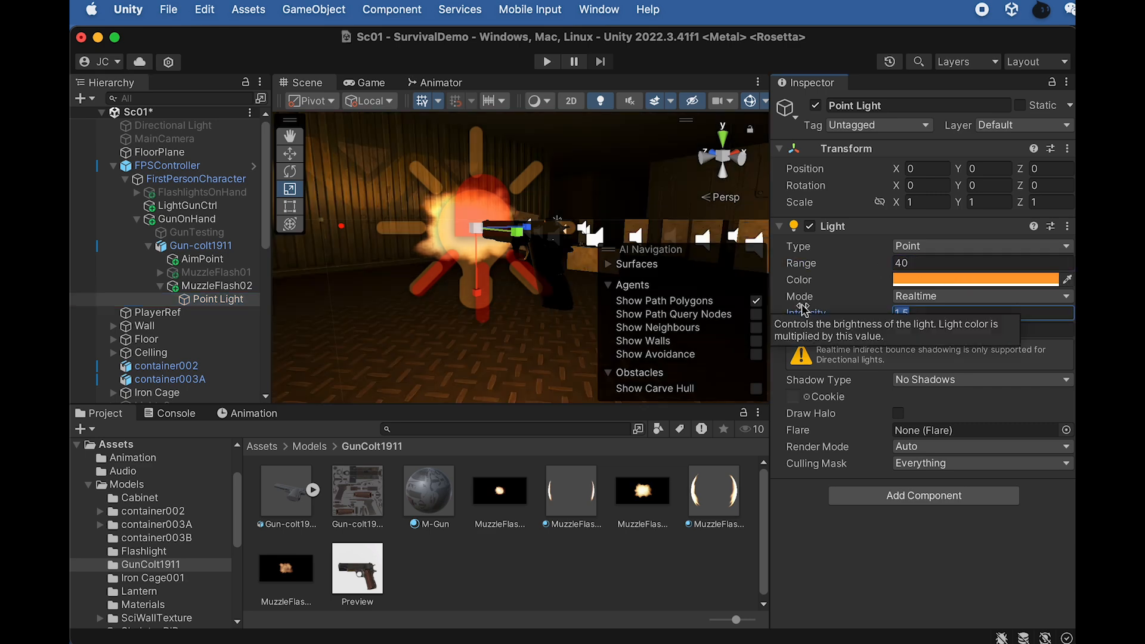
text(2)
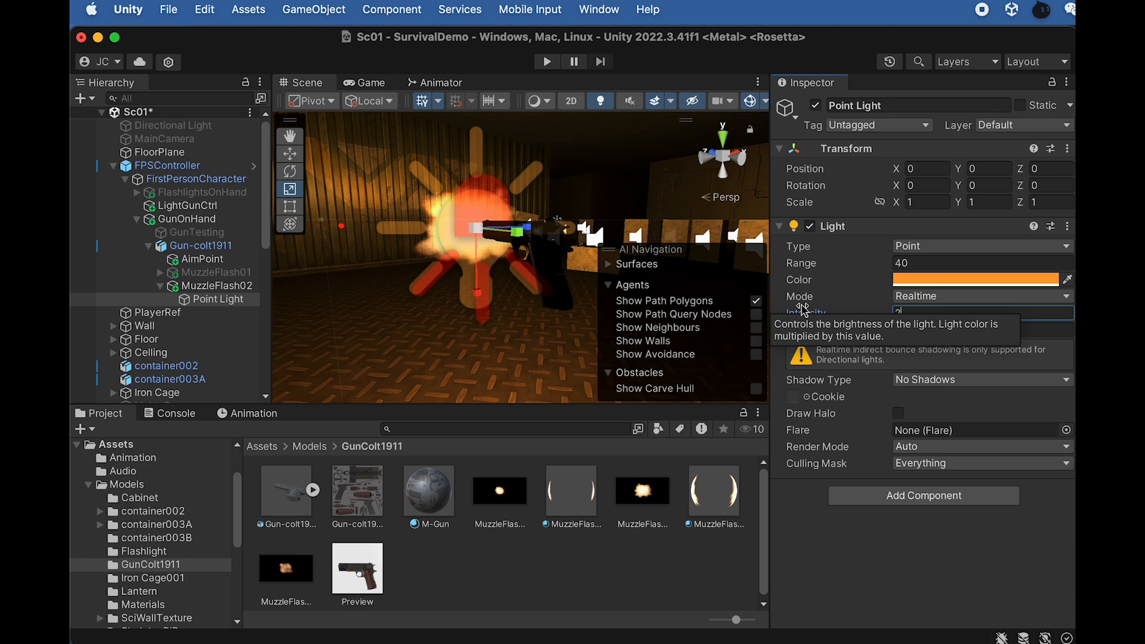
click(852, 574)
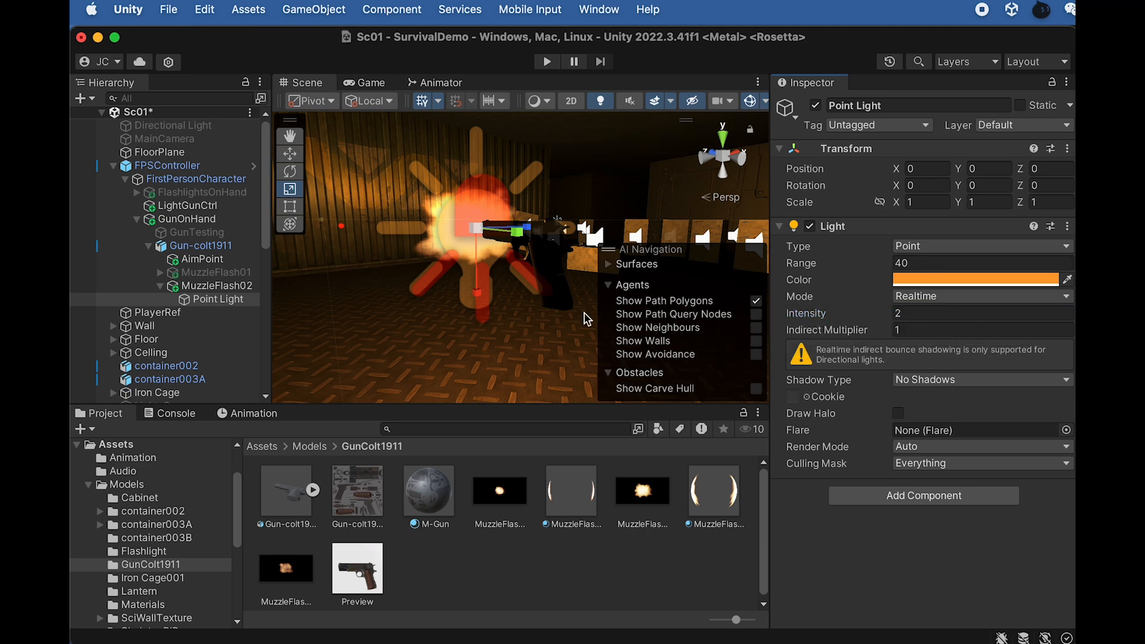
- Duplicate the MuzzleFlash02 plane with its point light and rename the copy MuzzleFlash03
click(160, 286)
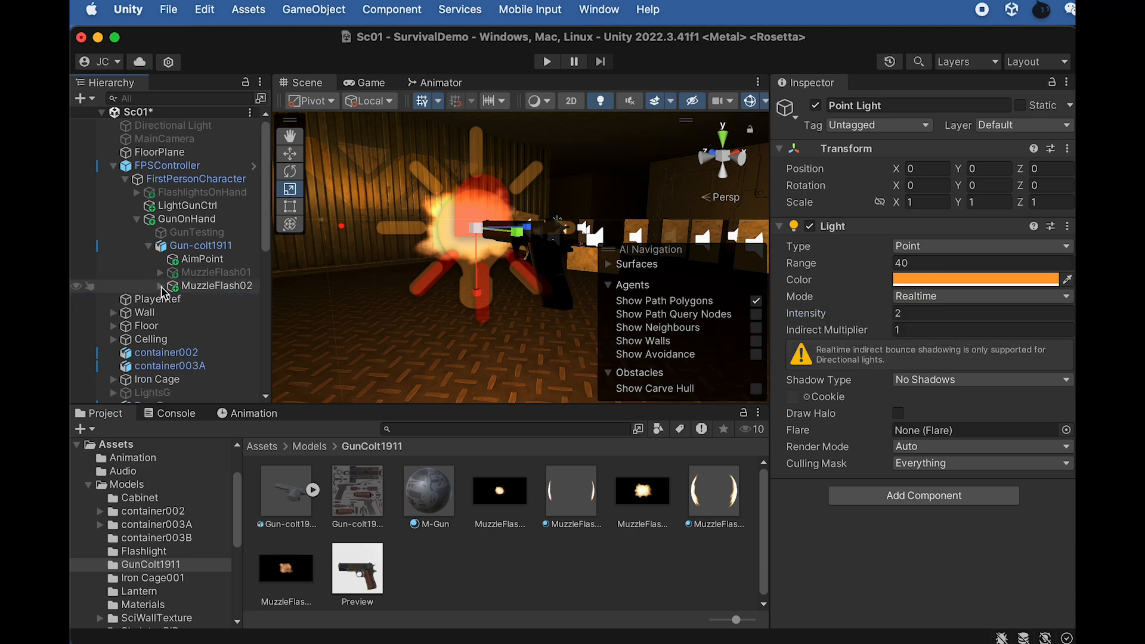
click(230, 288)
key(super+d)
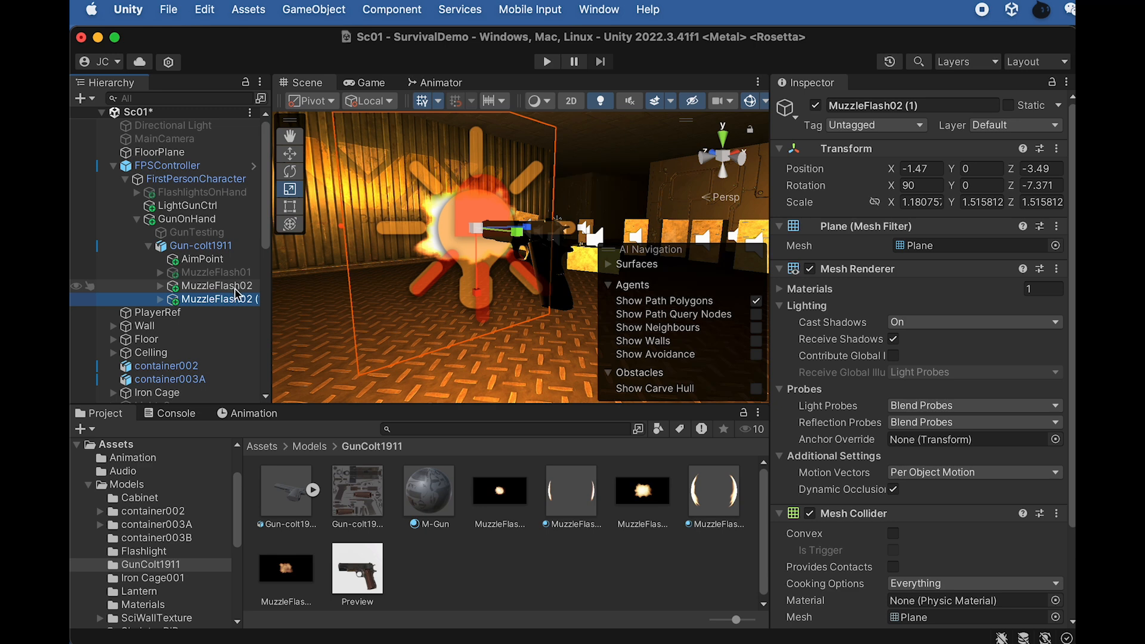
key(Return)
key(Right)
key(BackSpace)
key(BackSpace)
key(BackSpace)
key(BackSpace)
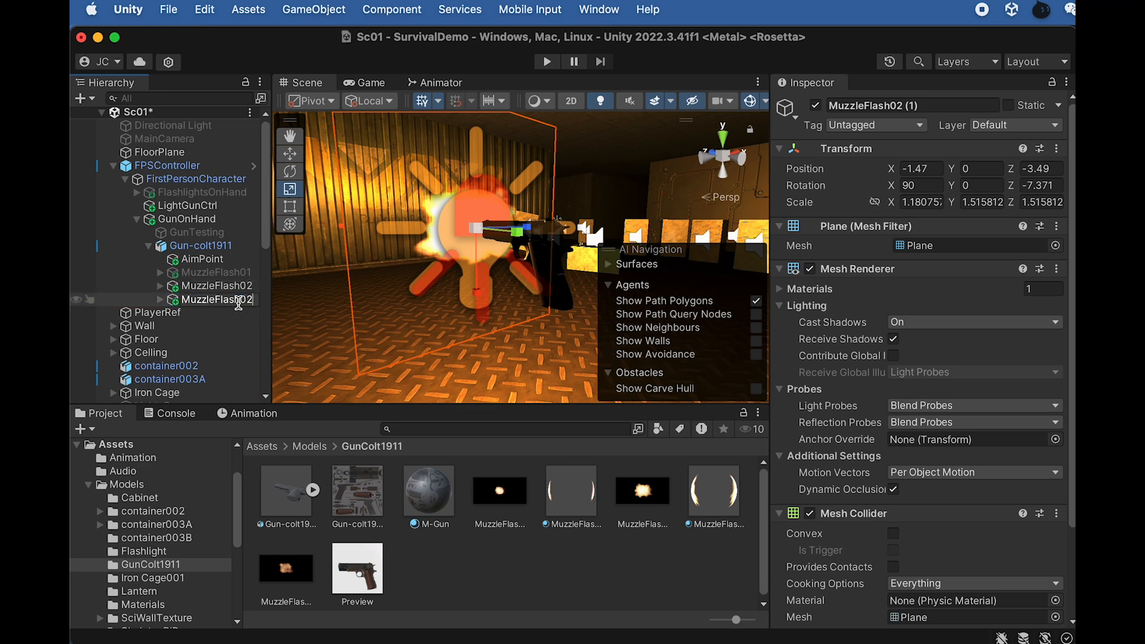
text(3)
- Deactivate the MuzzleFlash02 plane and select MuzzleFlash03
click(238, 286)
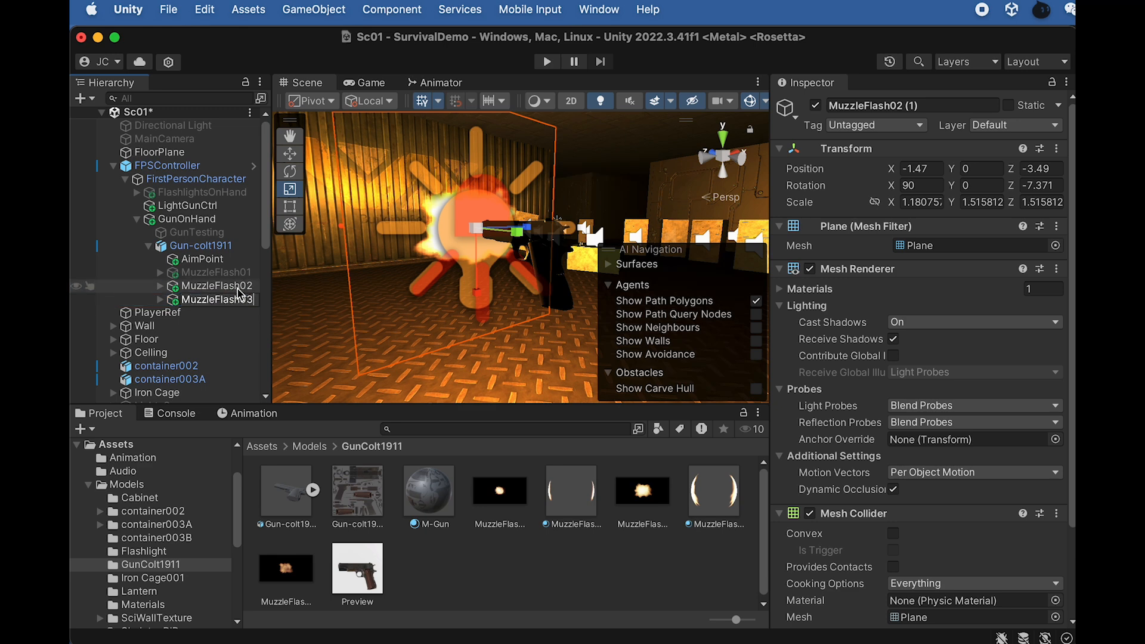
click(816, 105)
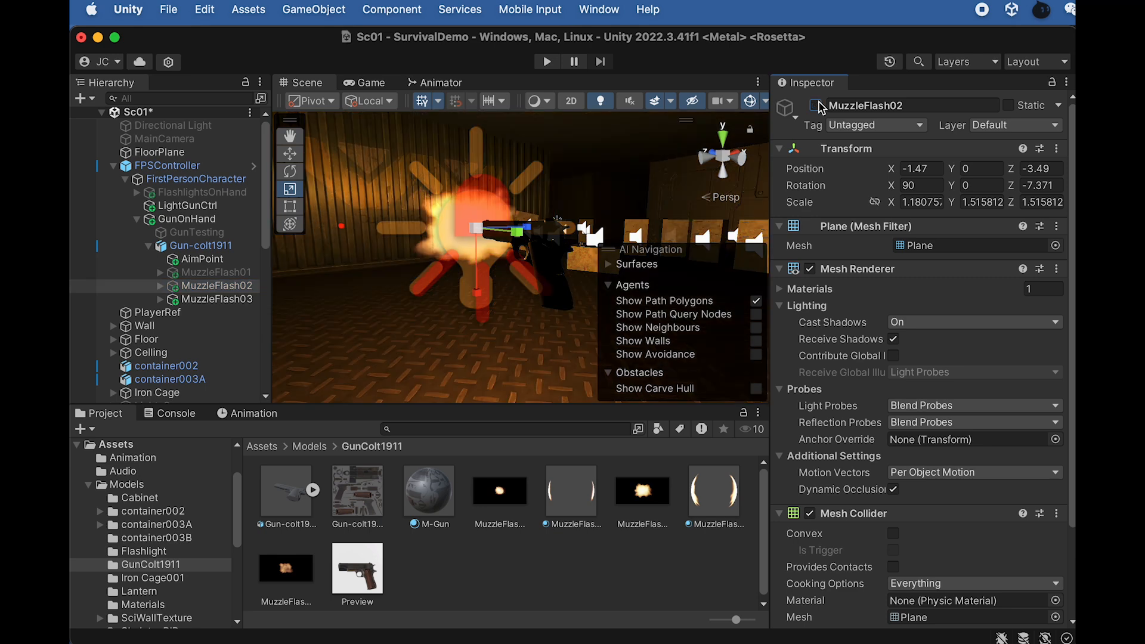
click(227, 300)
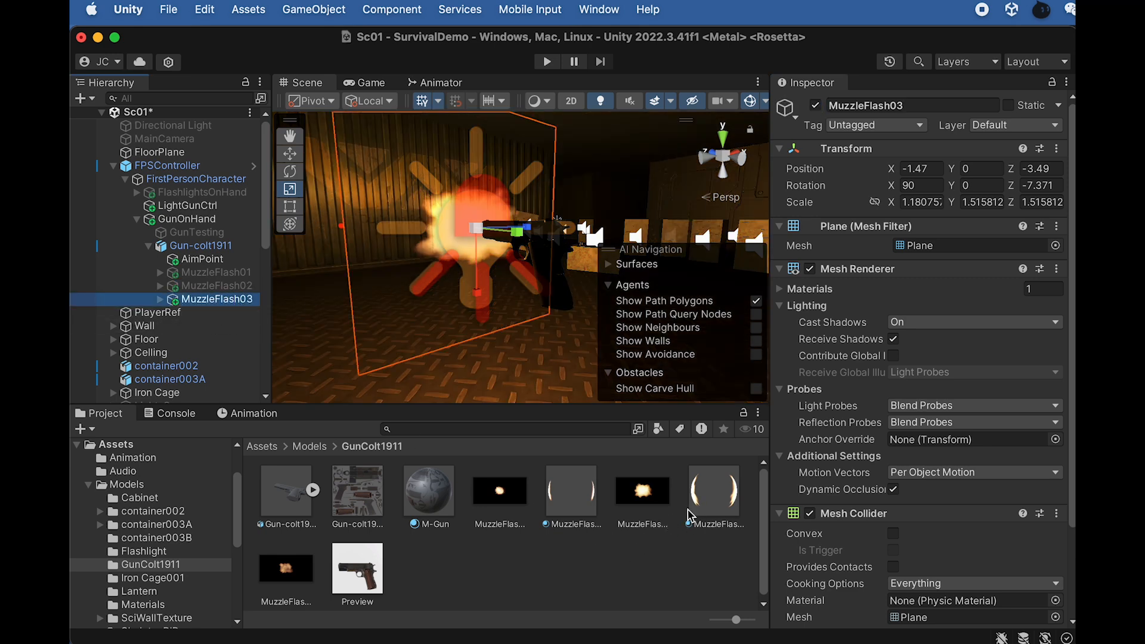
- Duplicate the MuzzleFlash02M material and name the copy MuzzleFlash03M
click(724, 512)
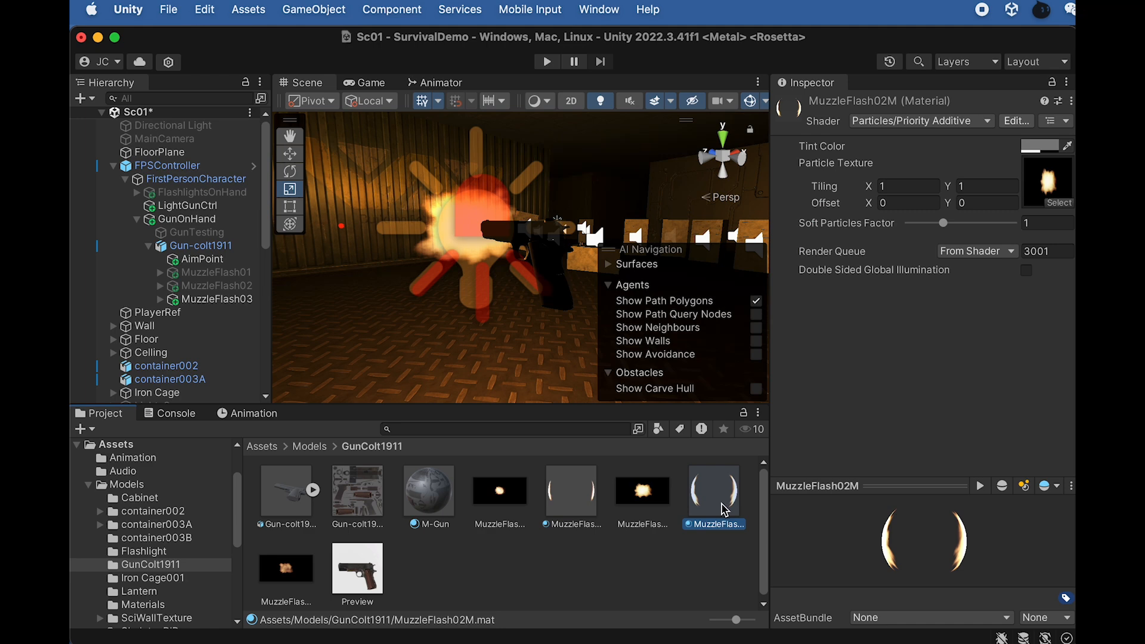
key(super+d)
click(292, 592)
key(BackSpace)
key(BackSpace)
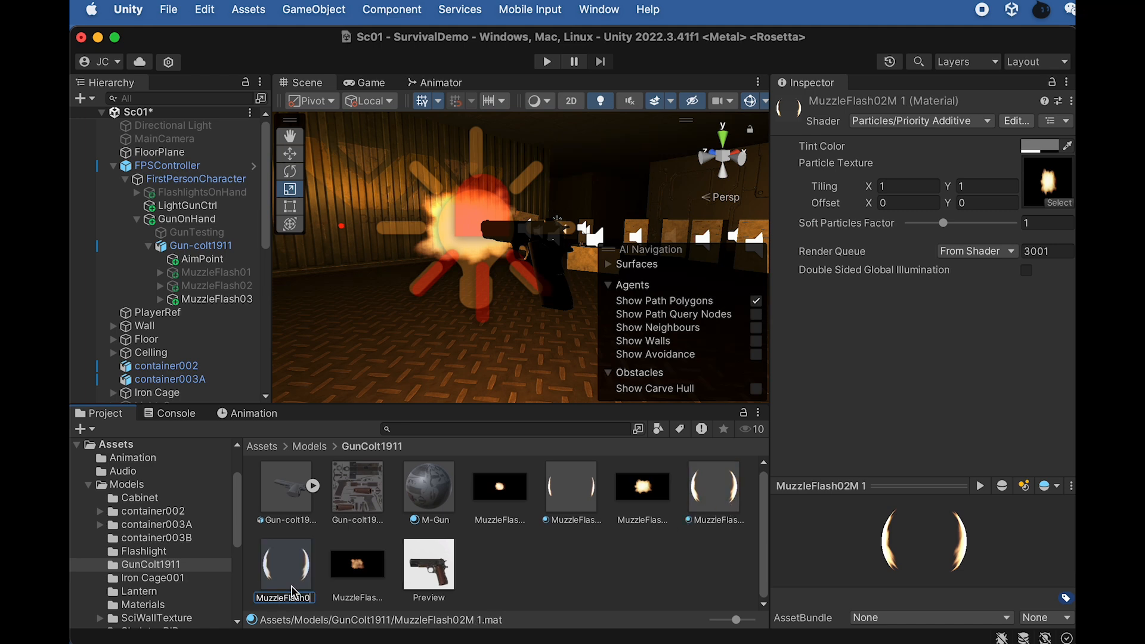
text(3M)
key(Return)
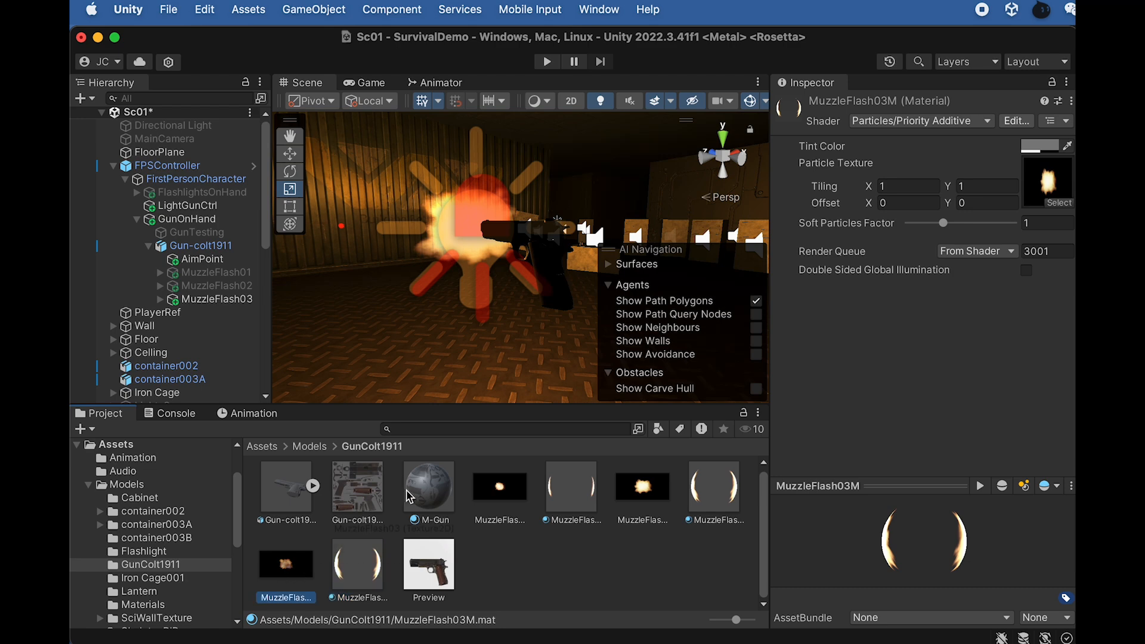
- Assign the third muzzle flash image as MuzzleFlash03M's particle texture and apply the material to the MuzzleFlash03 plane
drag(1072, 205, 1044, 184)
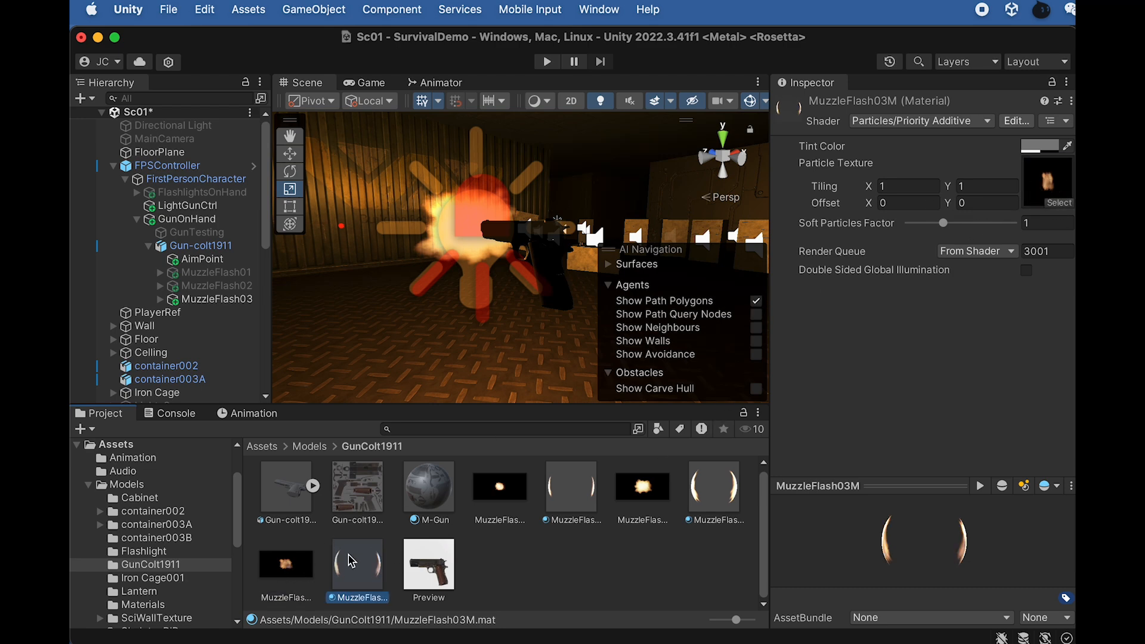
drag(343, 544, 236, 305)
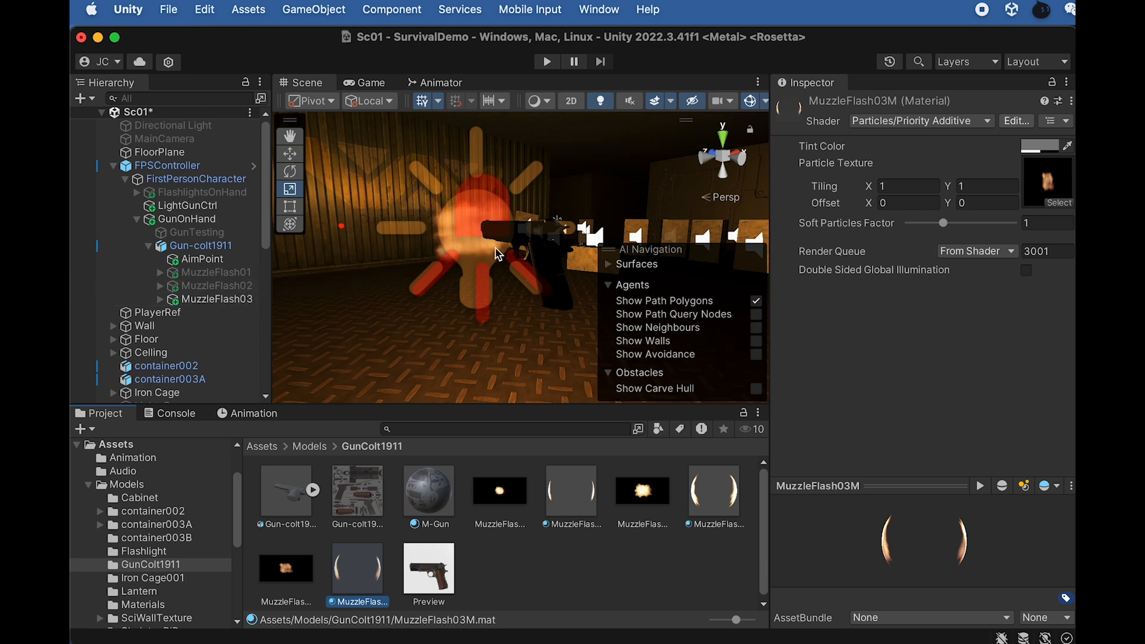
- Set the intensity of MuzzleFlash03's point light to 1 and its range to 20
click(160, 300)
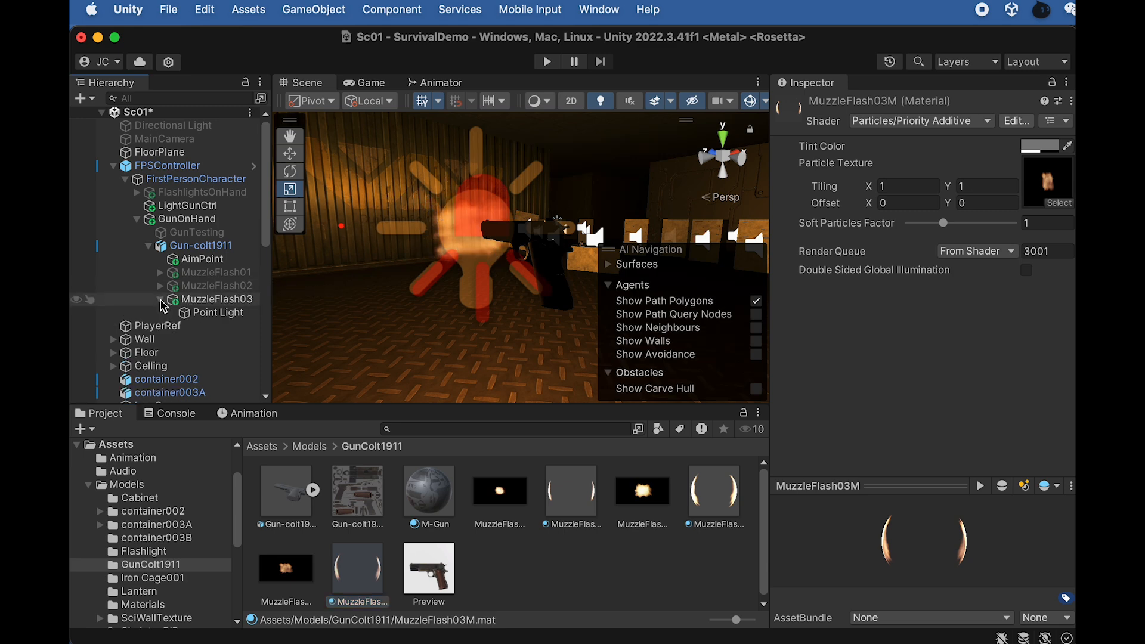
click(220, 314)
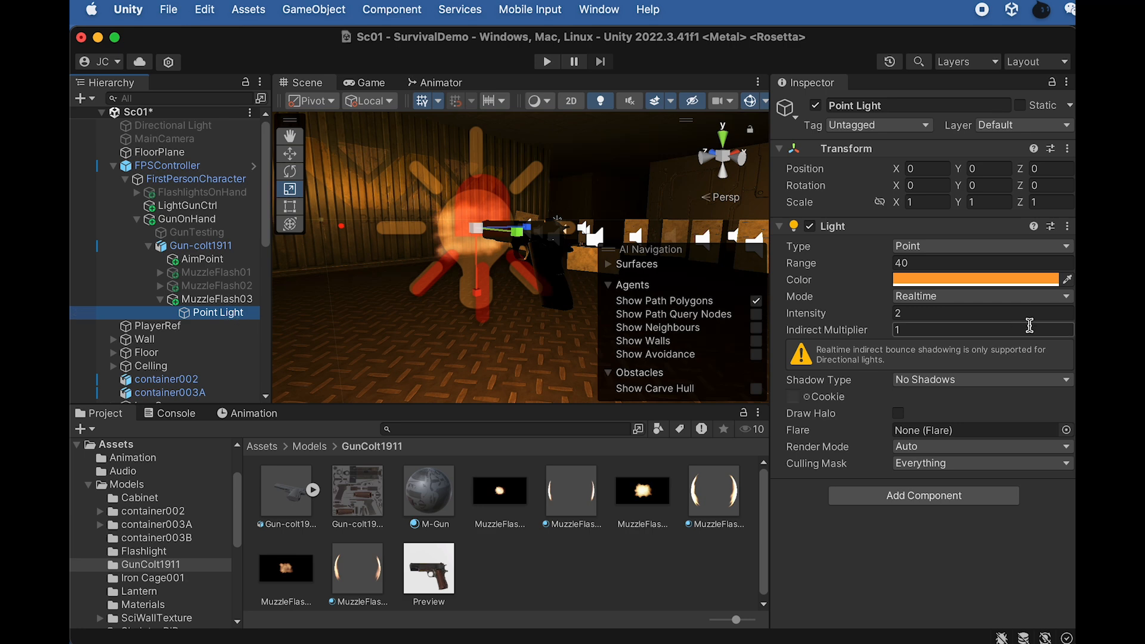
click(946, 313)
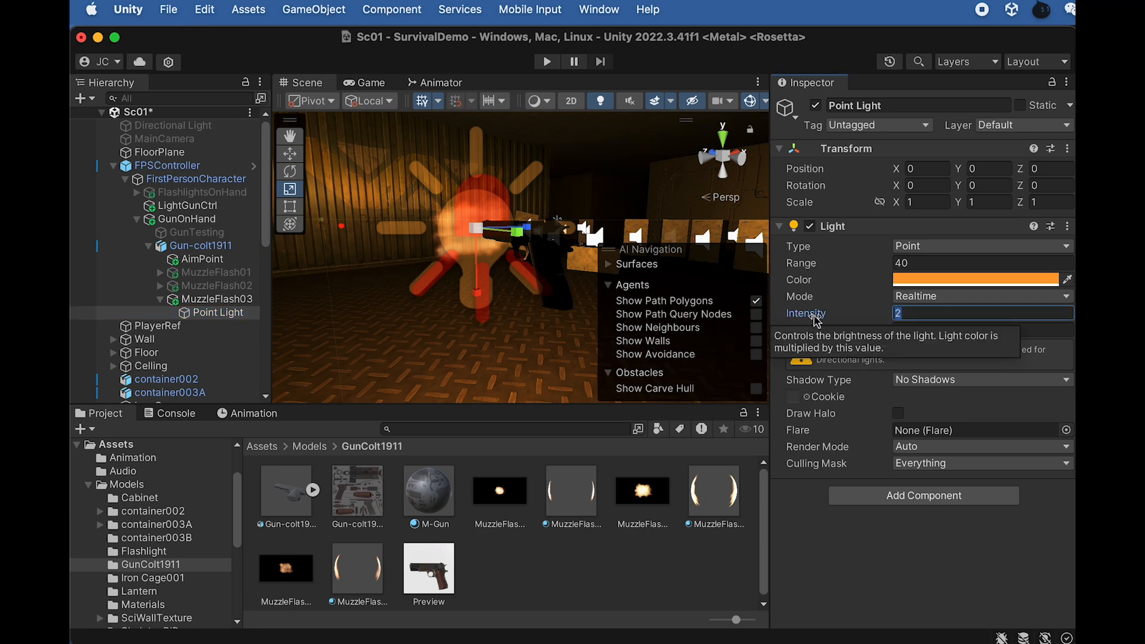
text(1)
click(857, 264)
text(20)
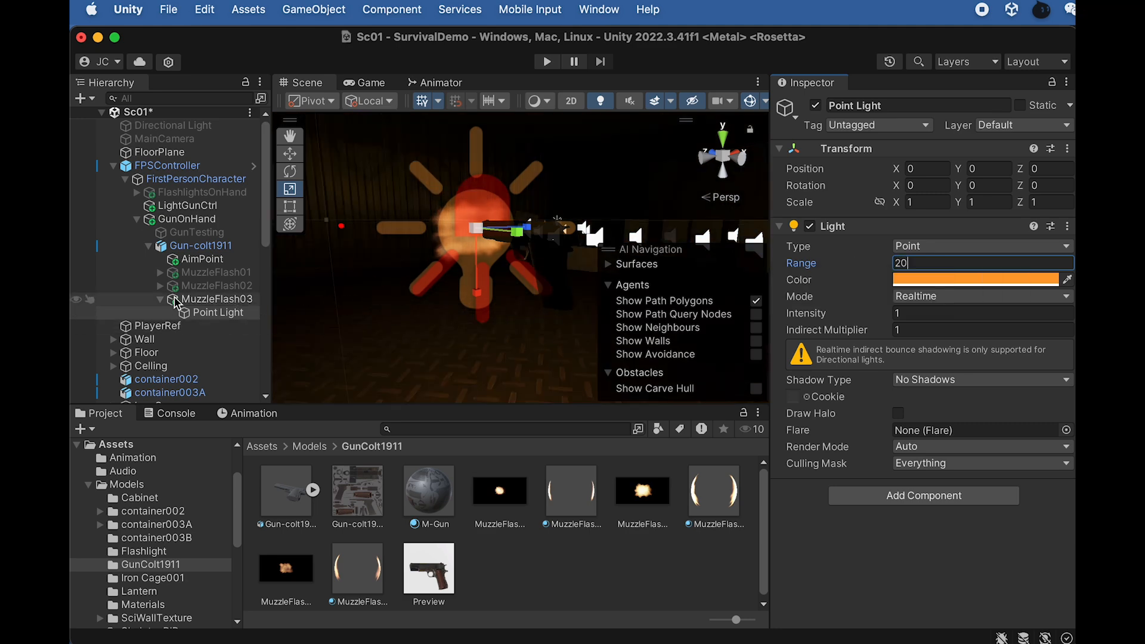
click(161, 301)
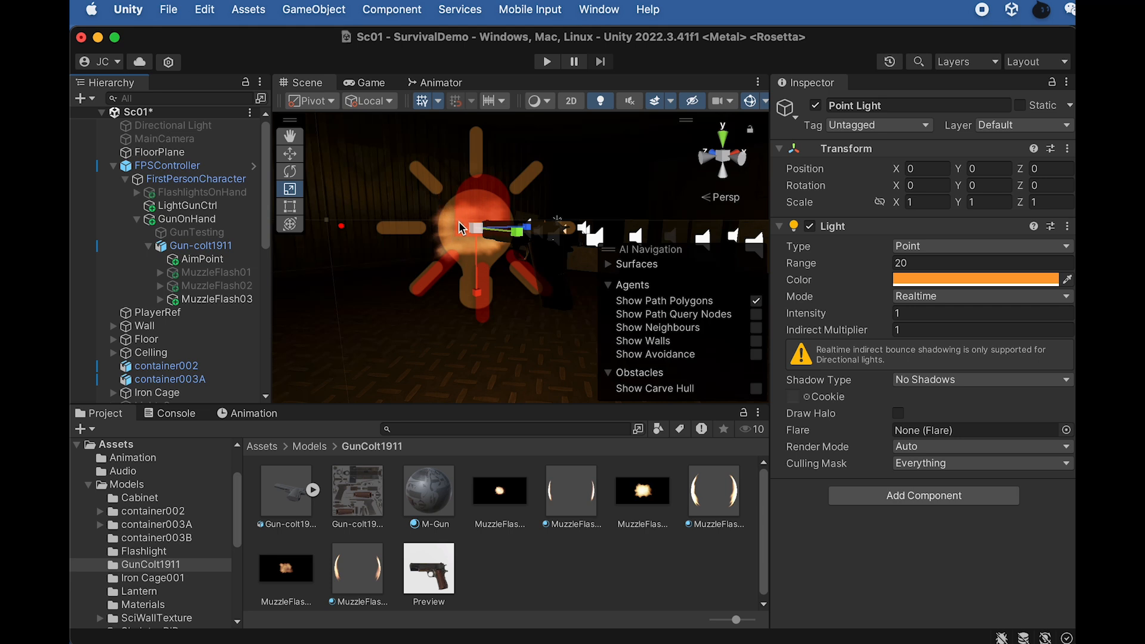
- Deactivate the MuzzleFlash03 plane and check the settings of the other muzzle flashes and AimPoint
click(240, 299)
click(816, 105)
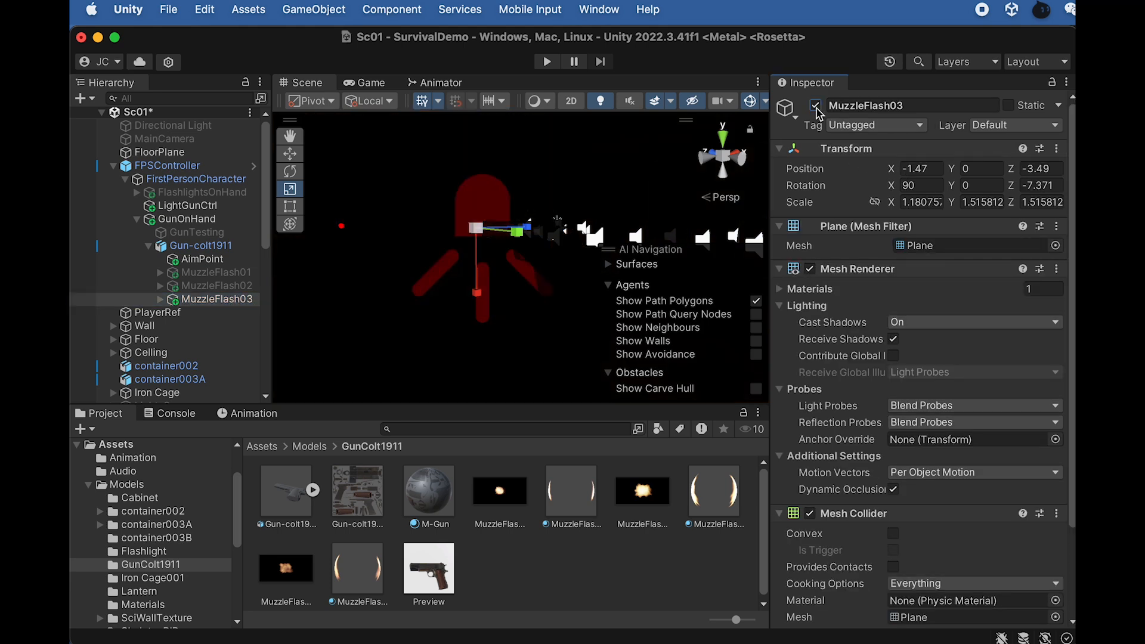
click(235, 286)
click(235, 275)
click(231, 299)
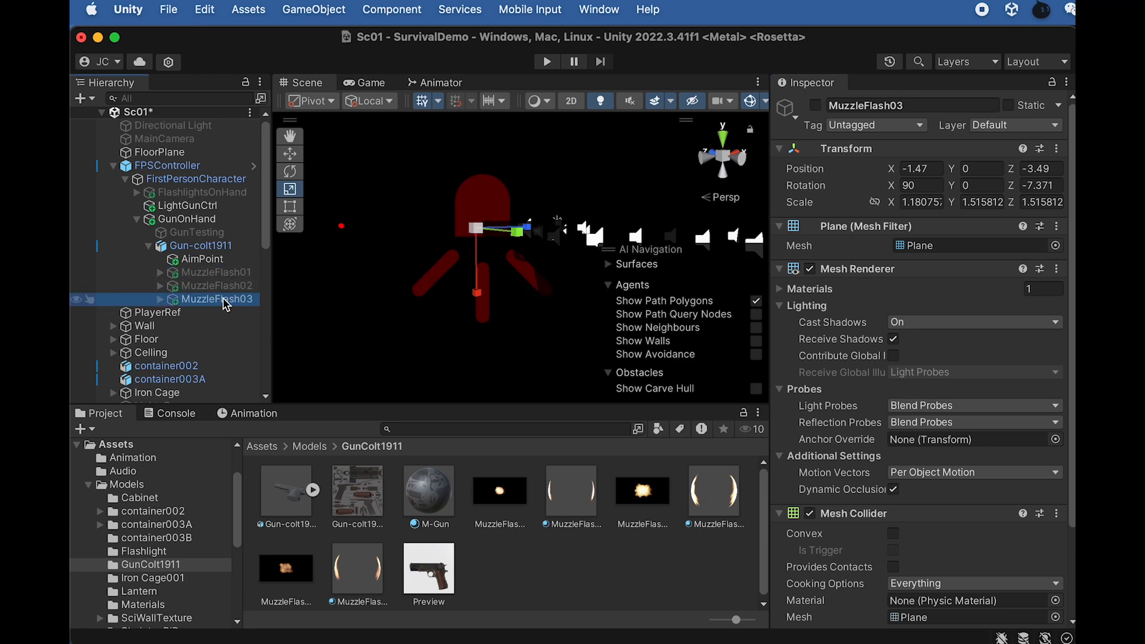
click(219, 259)
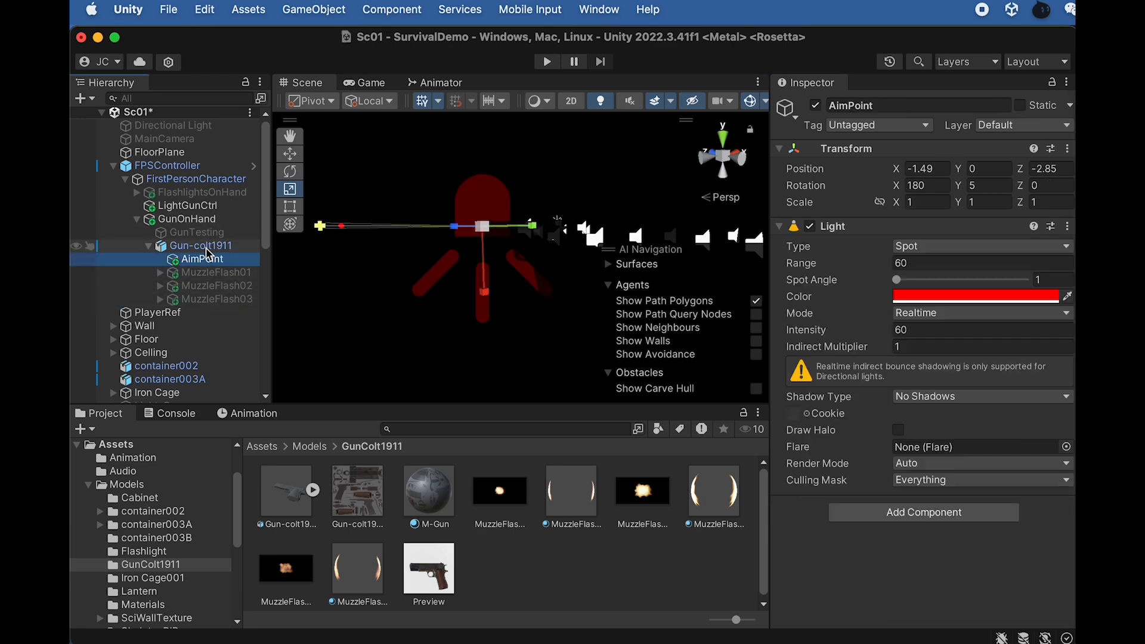
- Create an empty child object under Gun-colt1911 and name it GunSound
click(201, 247)
right_click(201, 247)
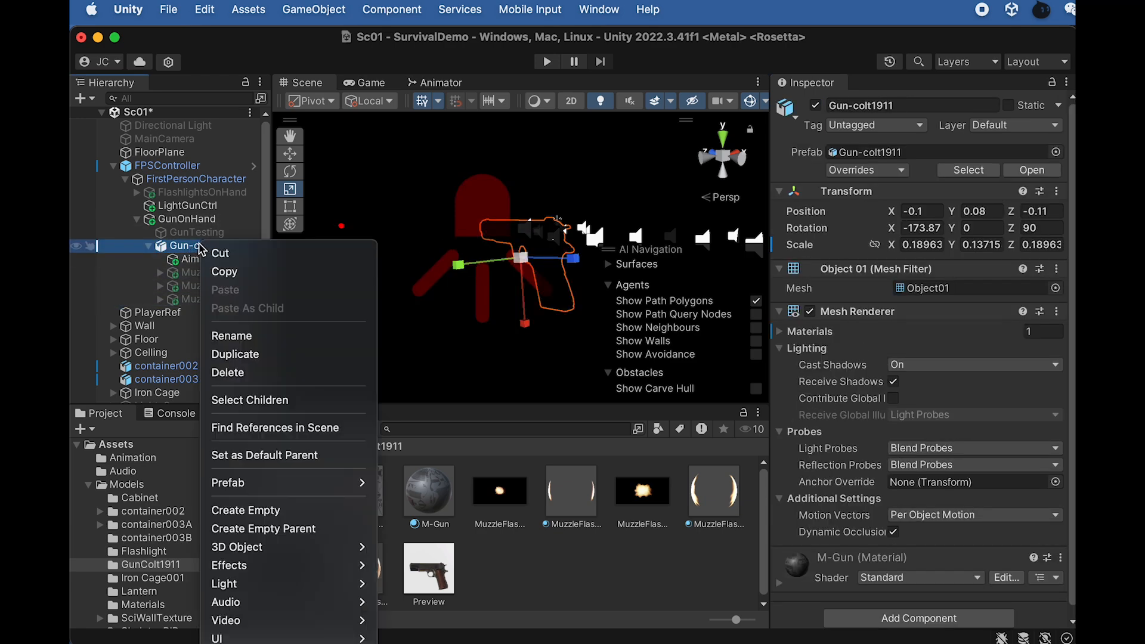
click(278, 511)
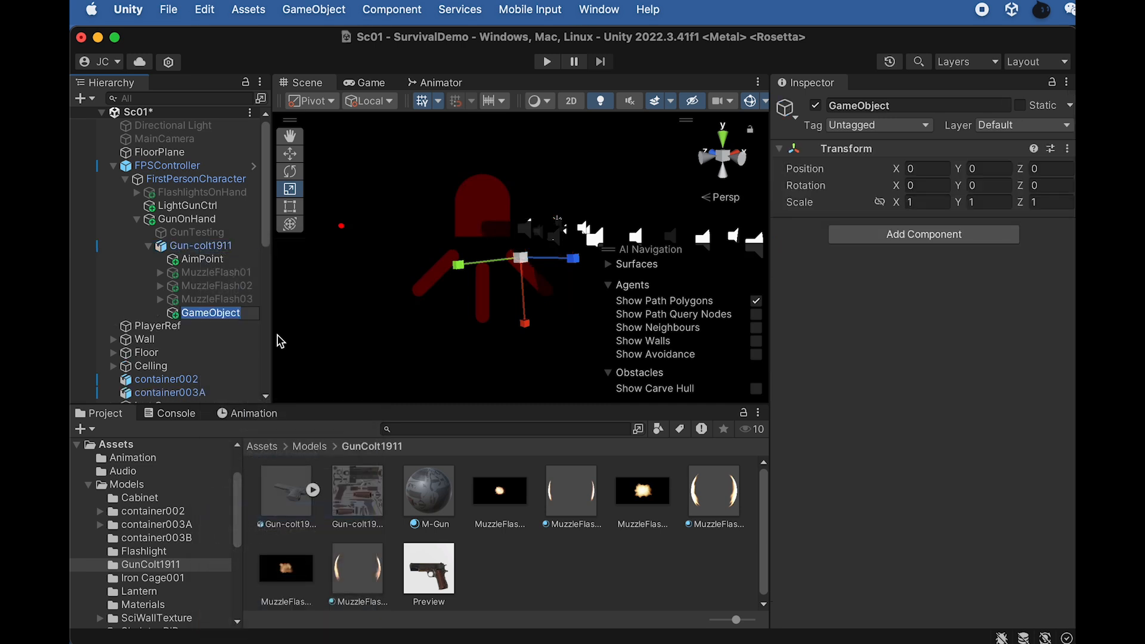
text(Gun)
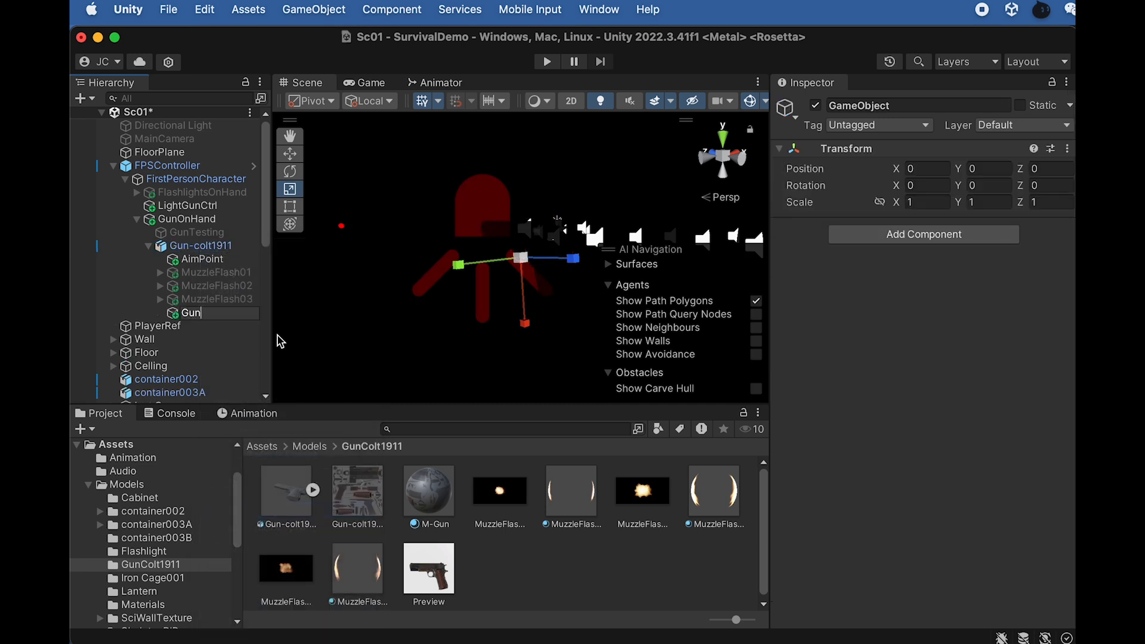
text(Sound)
key(Return)
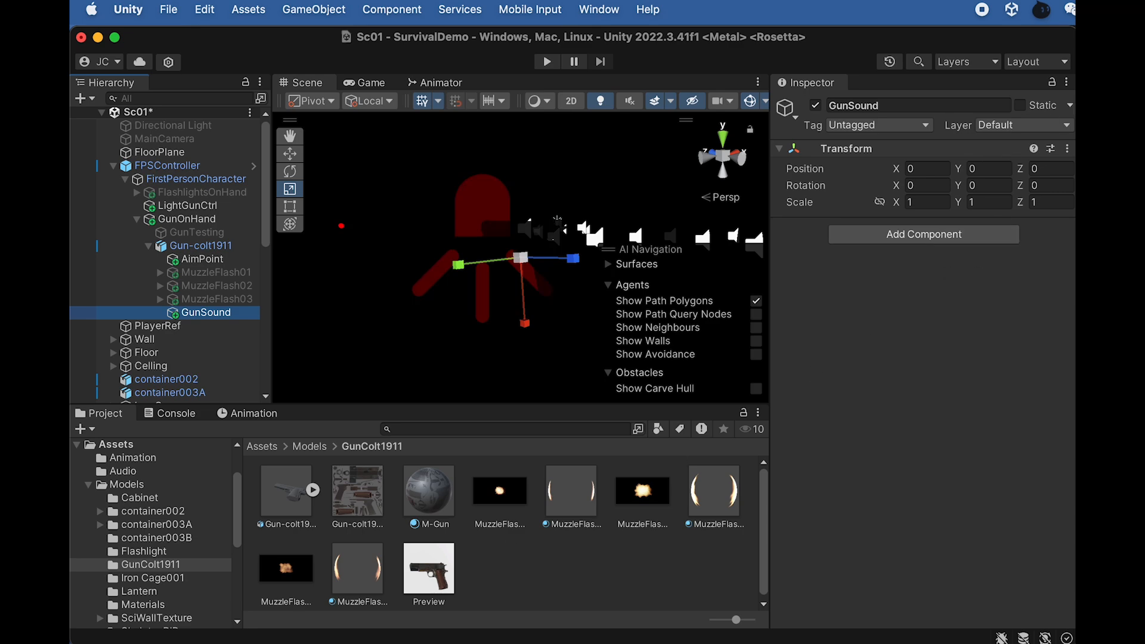
- Import GunShotSoundFX01.wav from the lecture project files in Finder into the project's Models/GunColt1911 folder
key(super+Tab)
click(617, 189)
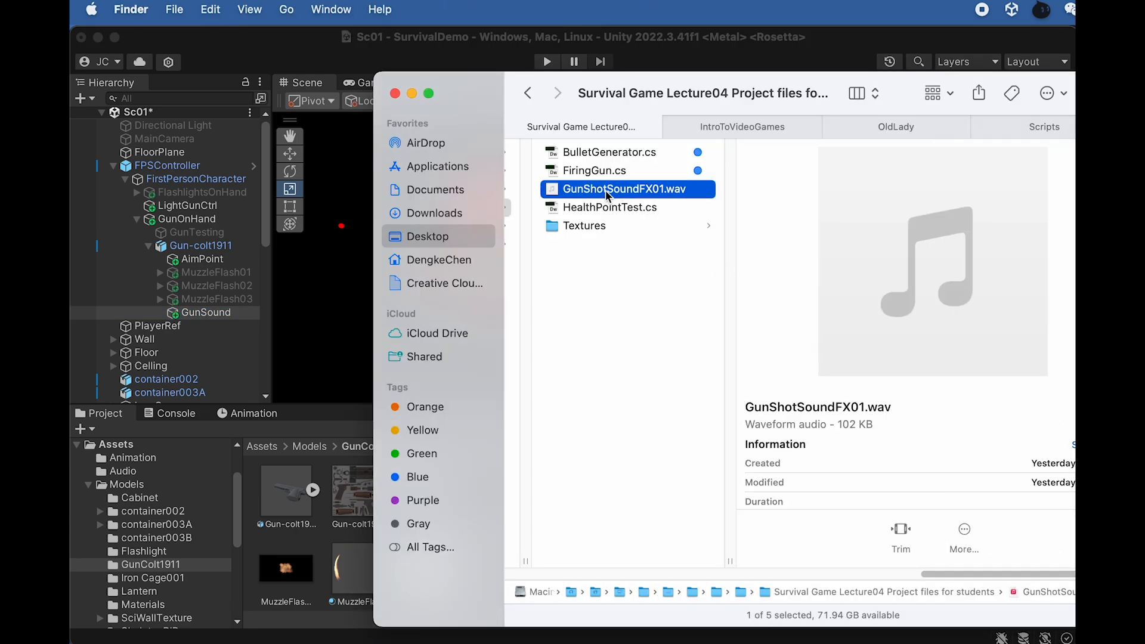
drag(621, 192, 327, 544)
click(327, 544)
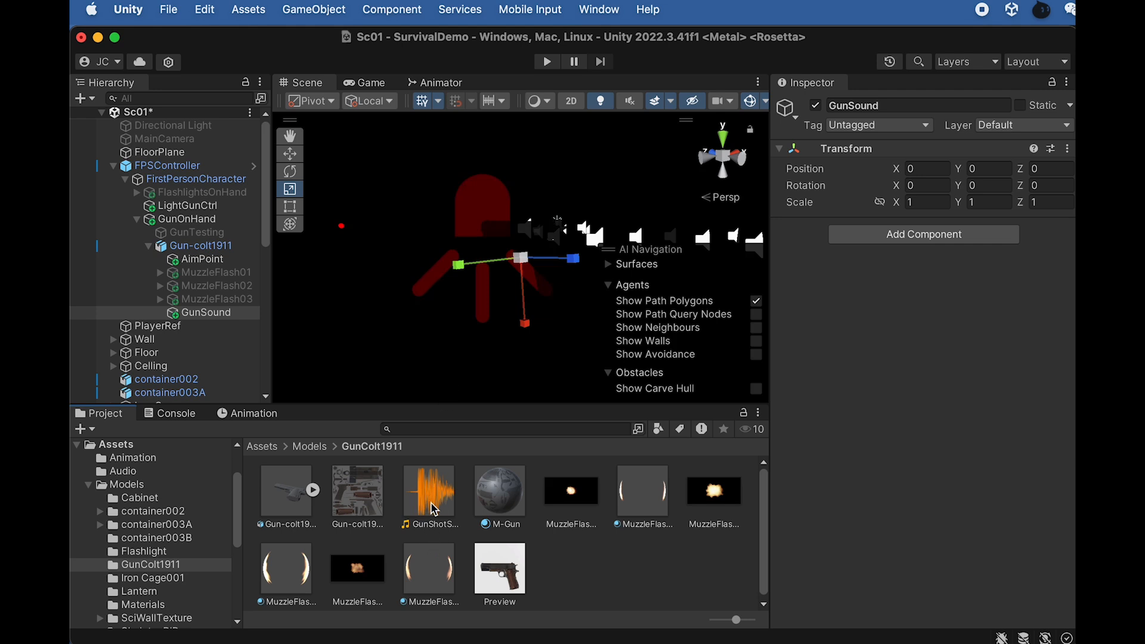
- Attach the GunShotSoundFX01 clip to the GunSound object as an audio source and turn off Play On Awake
drag(333, 156, 214, 318)
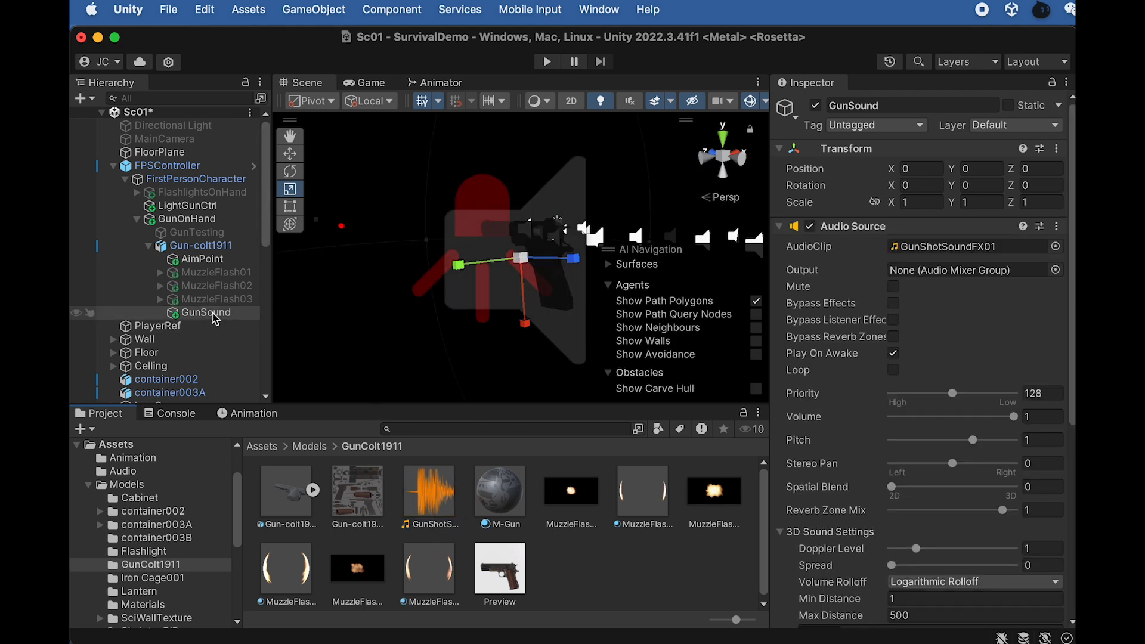
click(216, 314)
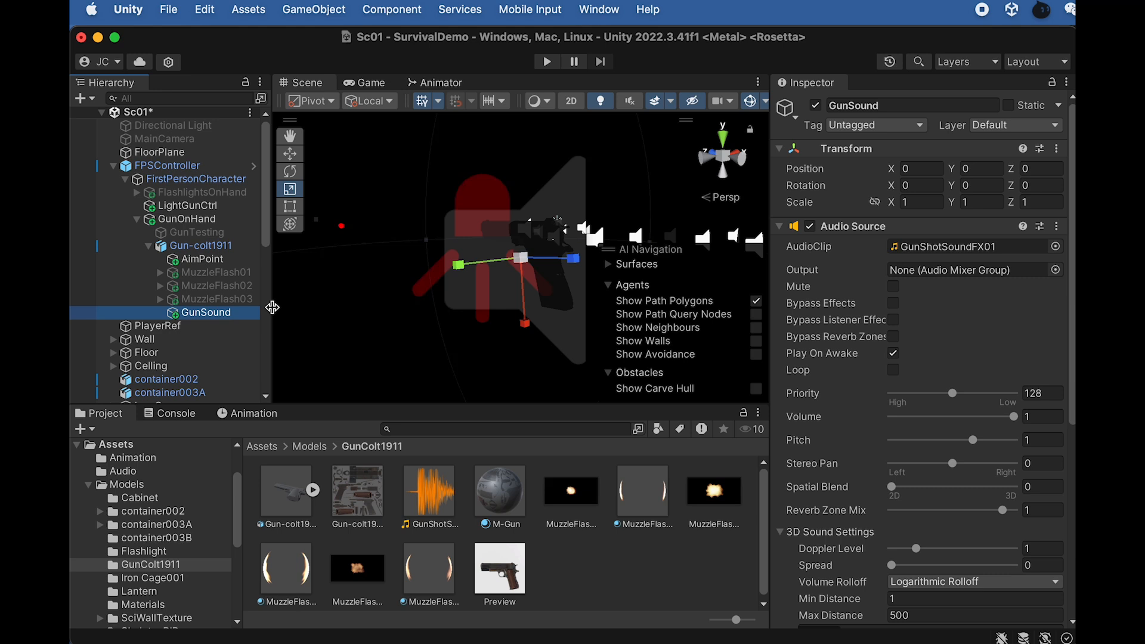
click(893, 353)
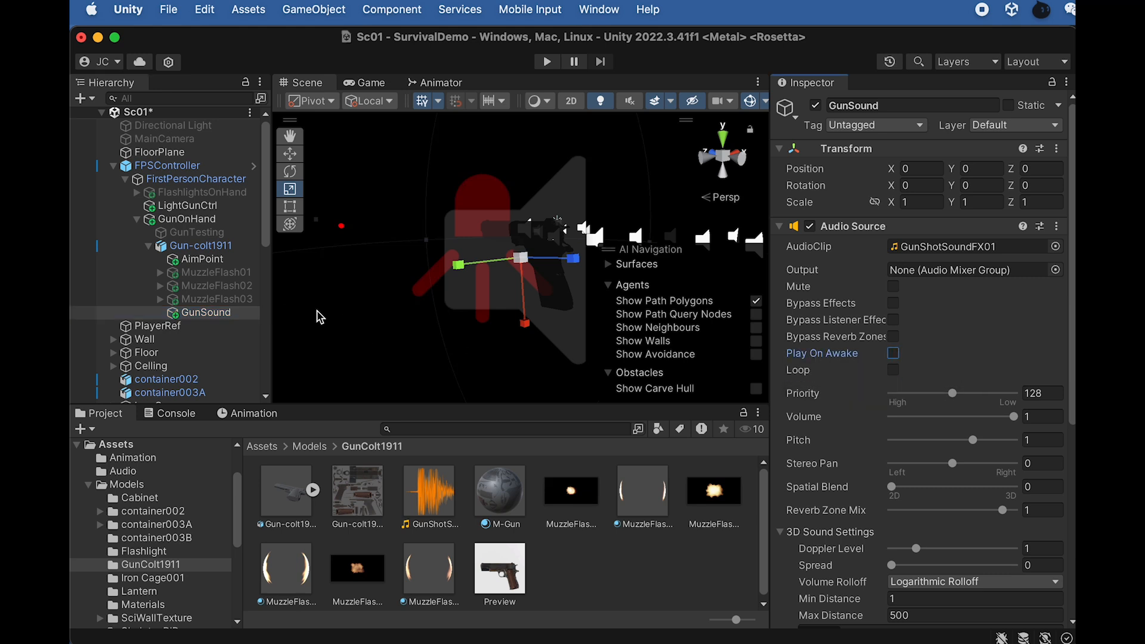
- Open the LightsGunCtrl script used by LightGunCtrl in Dreamweaver and read through its variables, Update method and coroutines
click(219, 263)
click(204, 209)
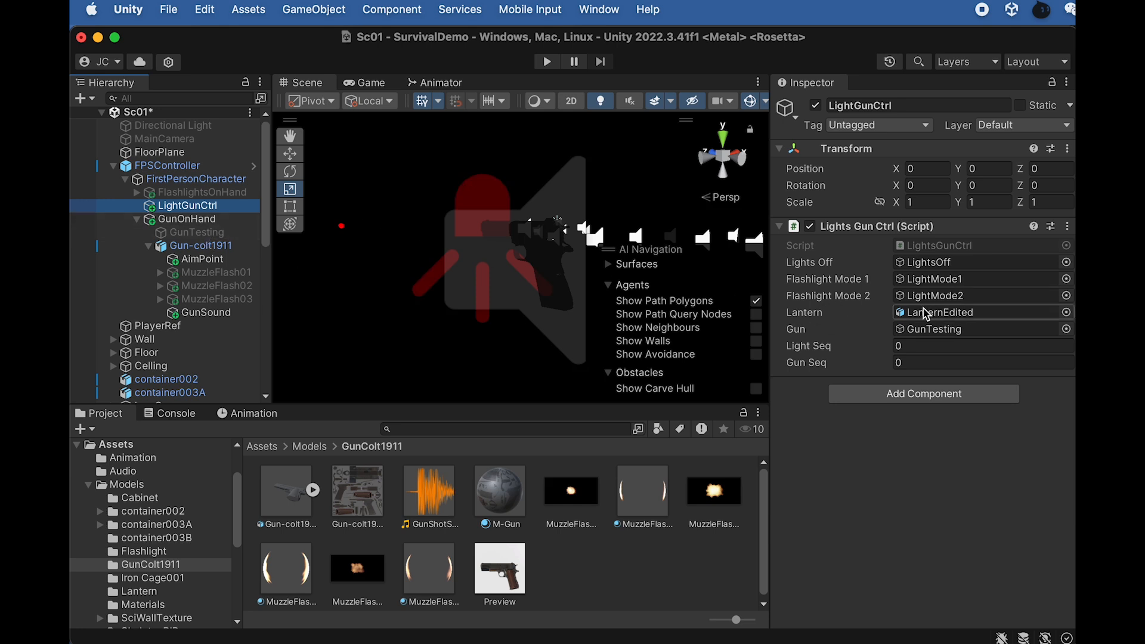
click(923, 246)
double_click(346, 503)
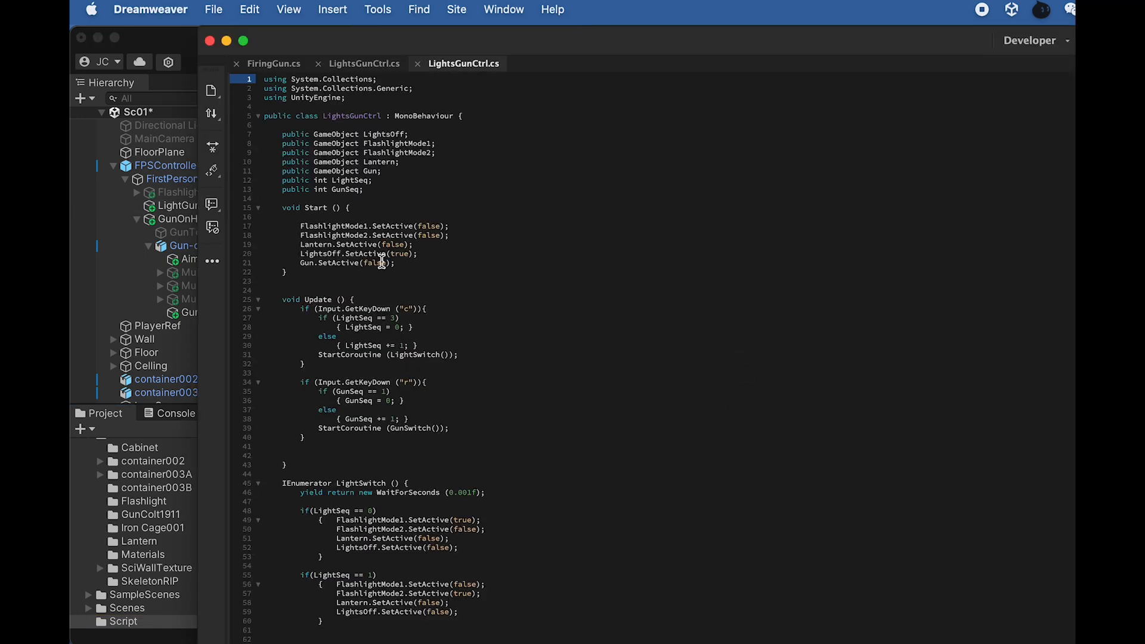
scroll(399, 266, down, 6)
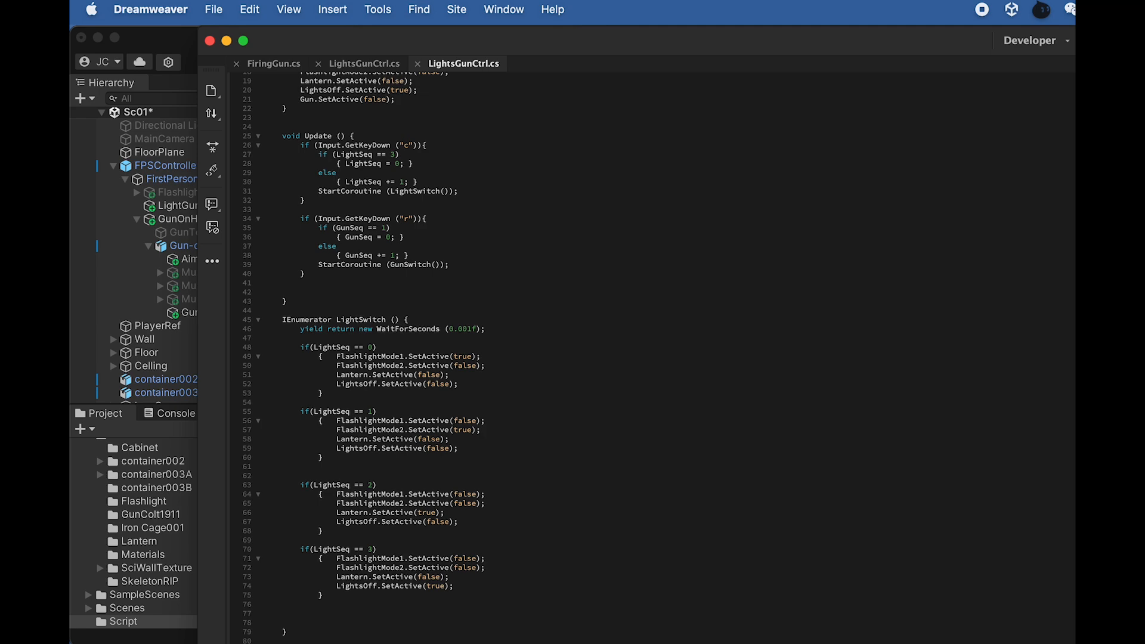
scroll(399, 266, down, 6)
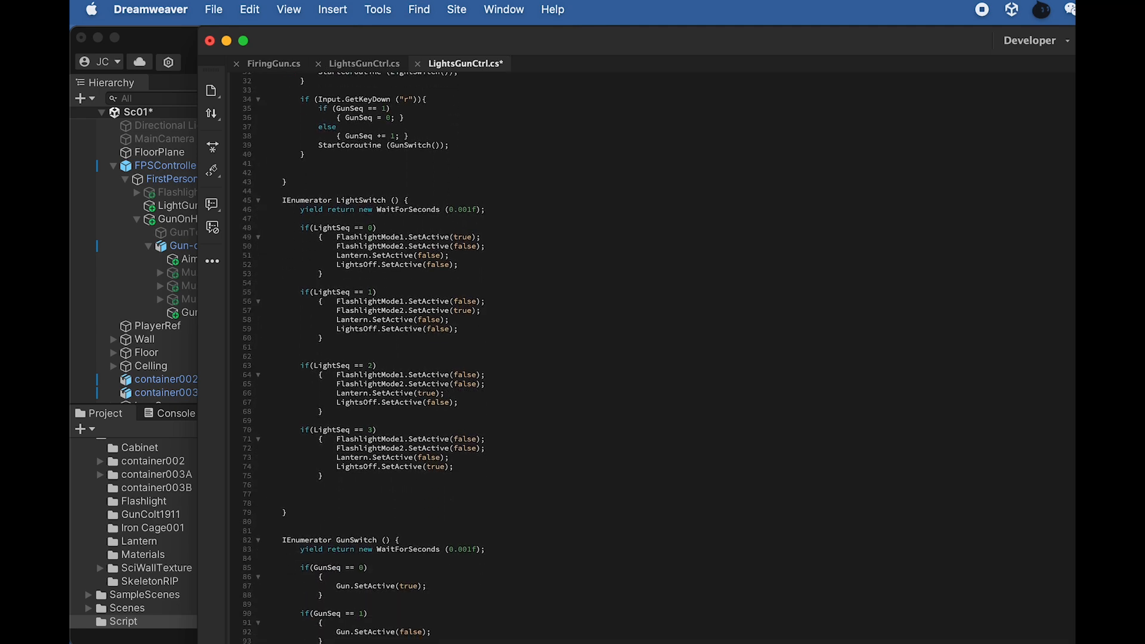
scroll(439, 627, down, 2)
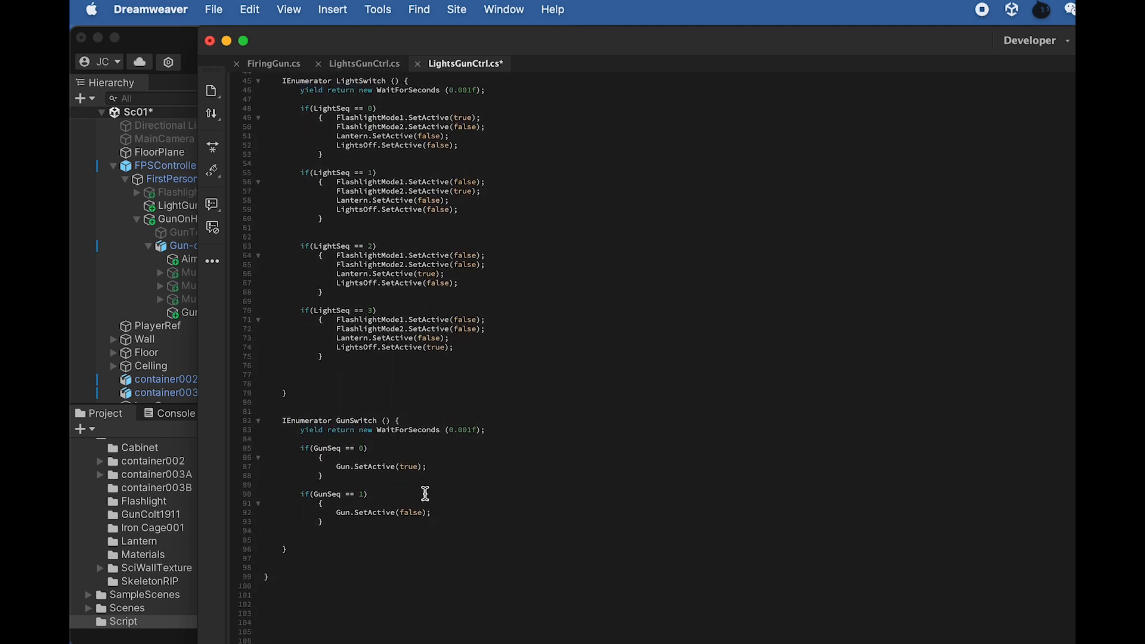
scroll(425, 494, up, 15)
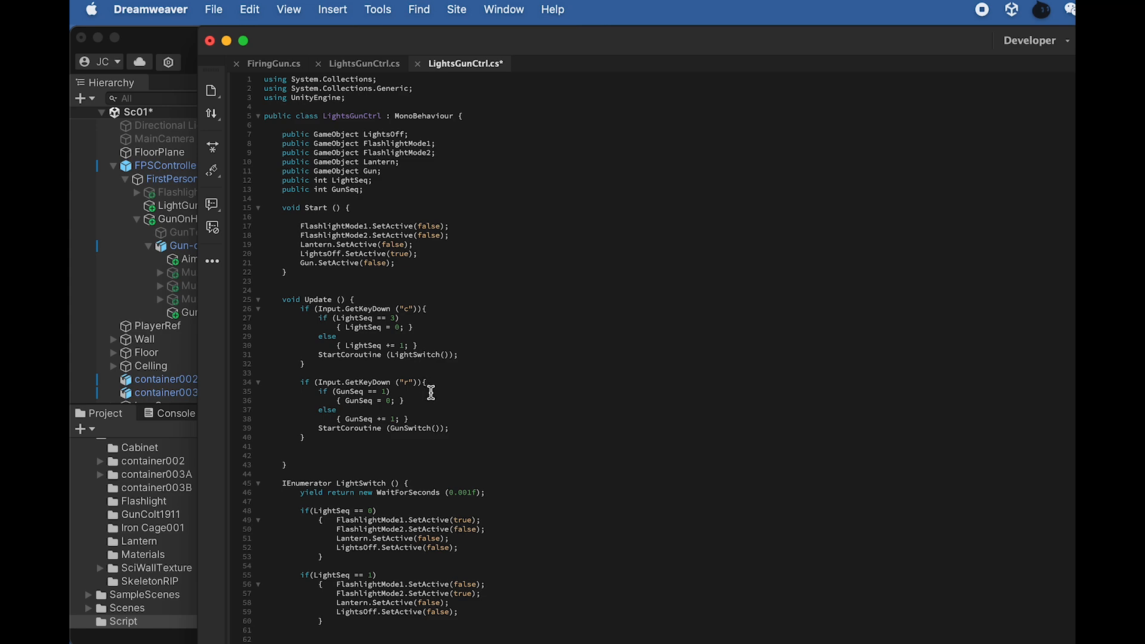
- Examine how the "r" key condition changes GunSeq and how the GunSwitch coroutine activates or deactivates the Gun object
drag(389, 391, 354, 378)
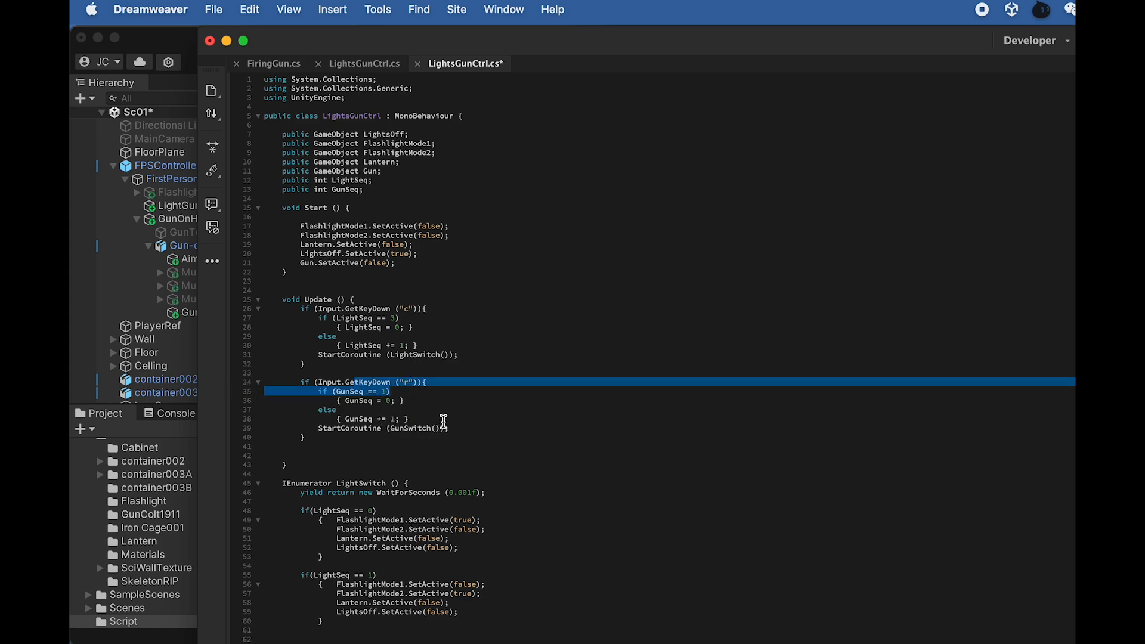
scroll(444, 424, down, 15)
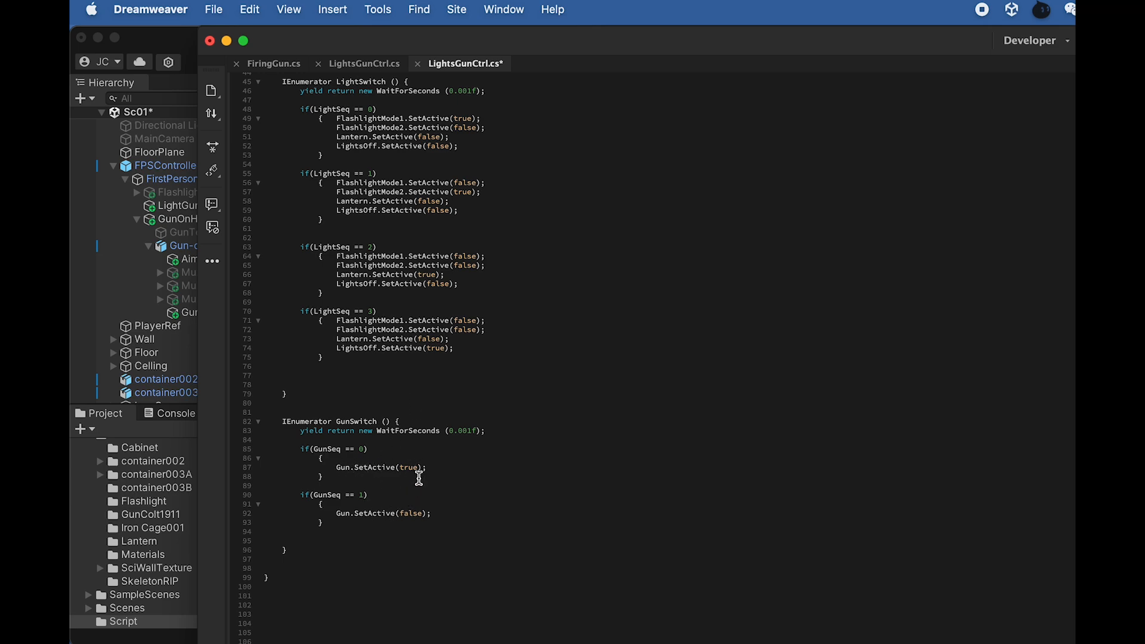
key(super+Tab)
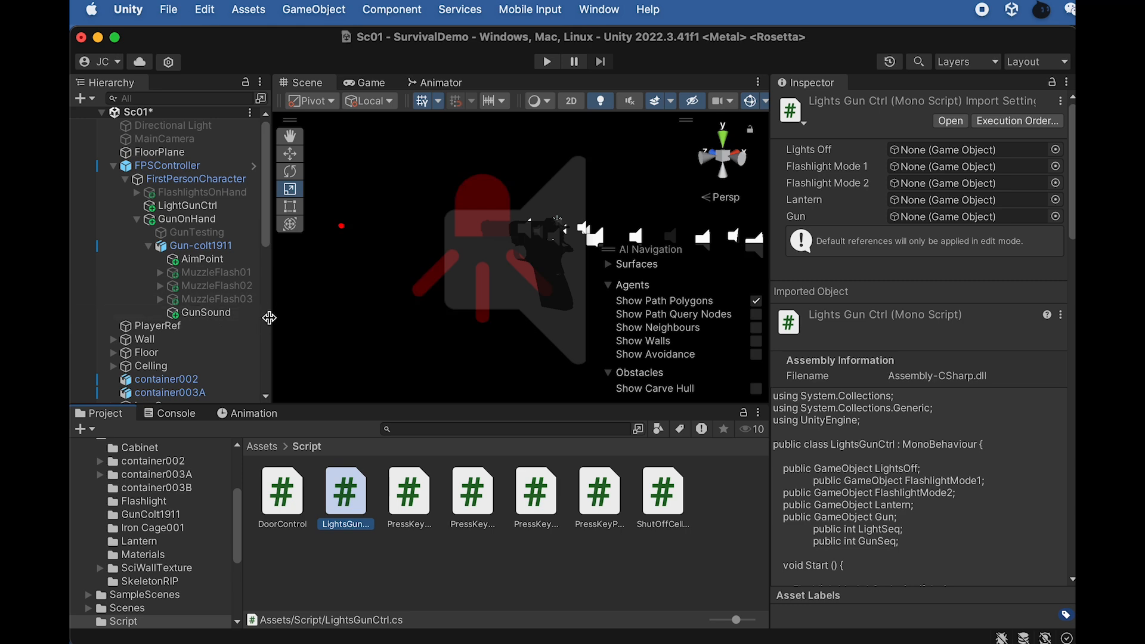
key(super+Tab)
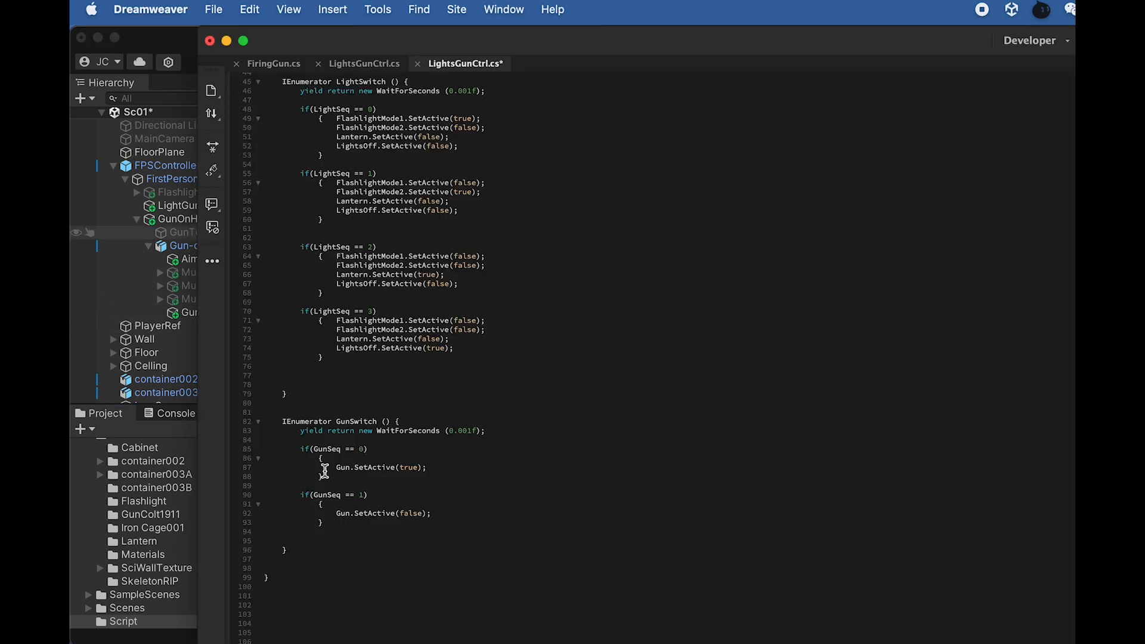
scroll(413, 253, up, 10)
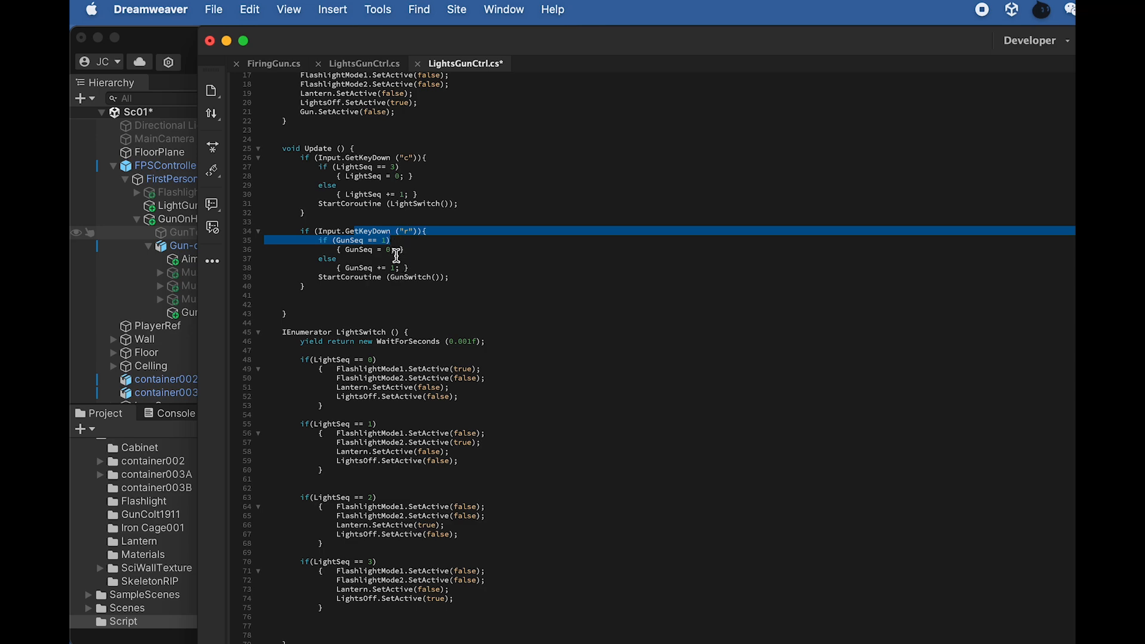
scroll(396, 255, down, 8)
scroll(405, 525, up, 2)
scroll(412, 250, up, 4)
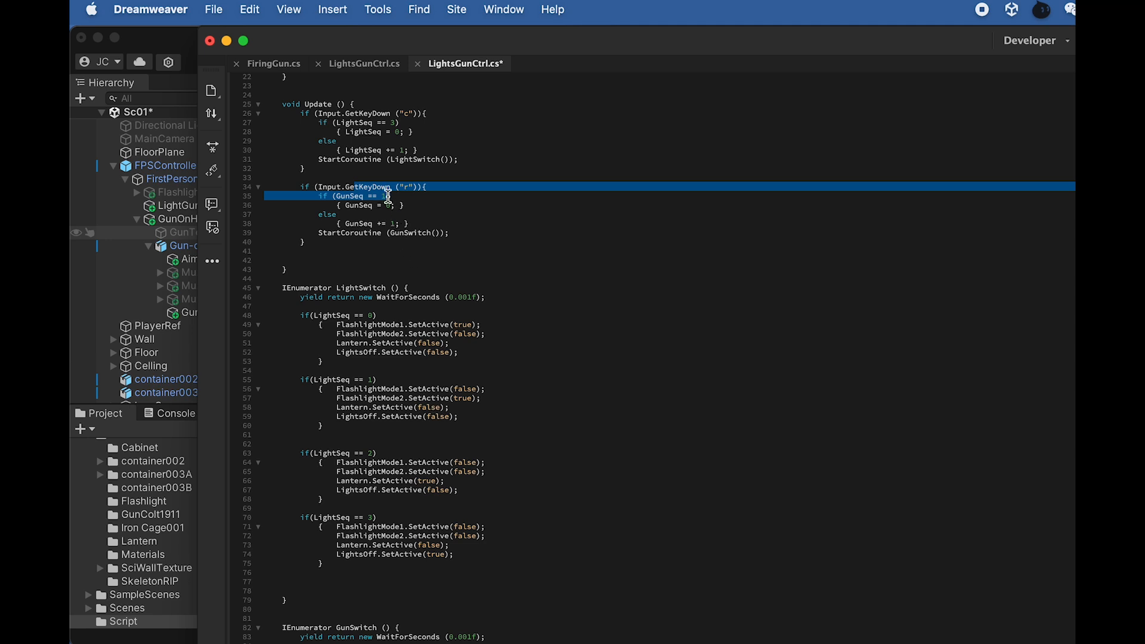
scroll(398, 222, down, 5)
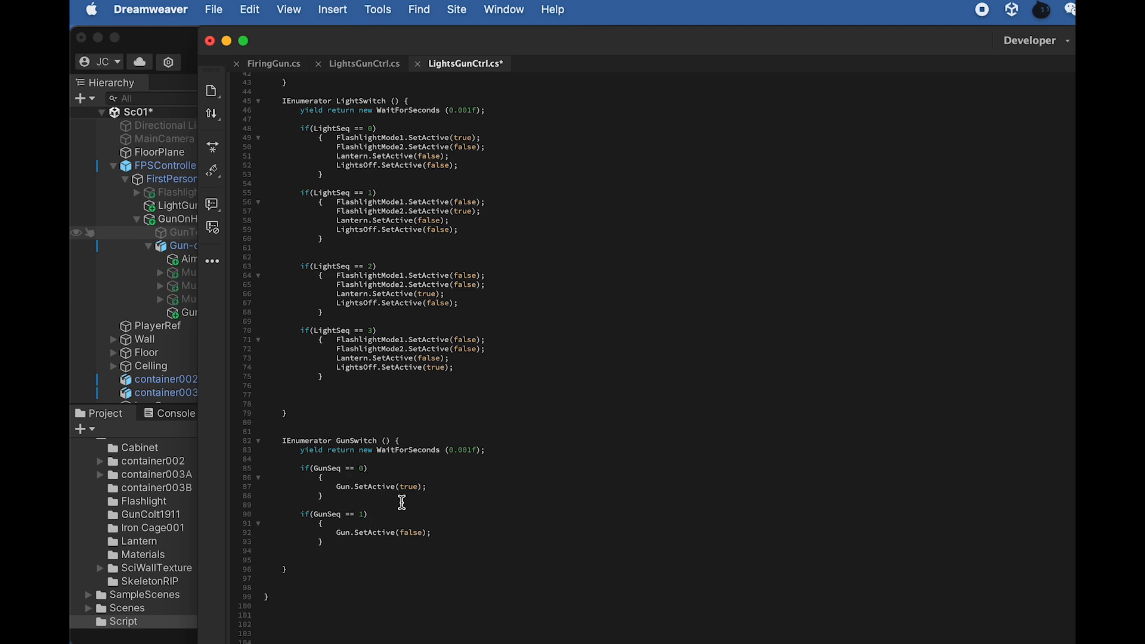
- Back in Unity, assign Gun-colt1911 as the Gun reference of LightGunCtrl's Lights Gun Ctrl script
key(super+Tab)
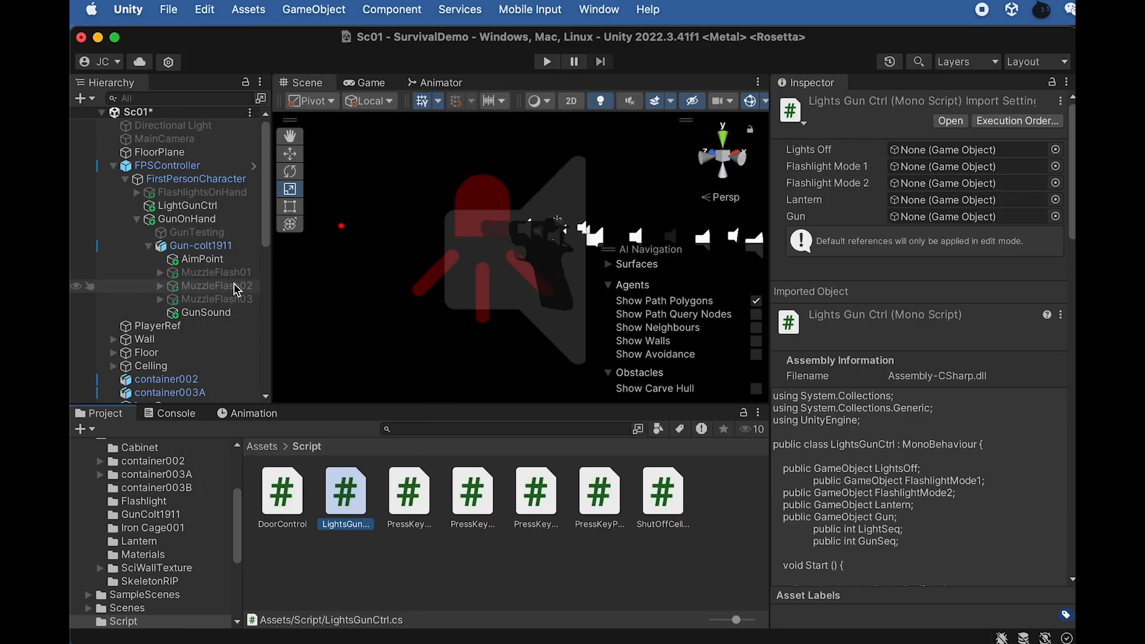
click(210, 206)
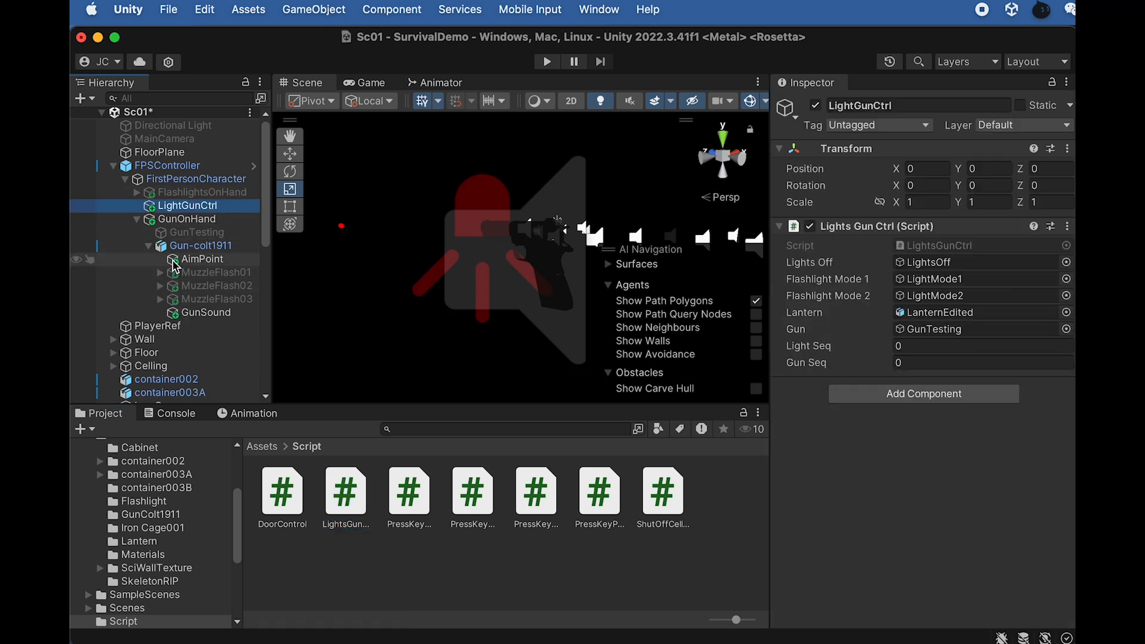
drag(195, 247, 925, 334)
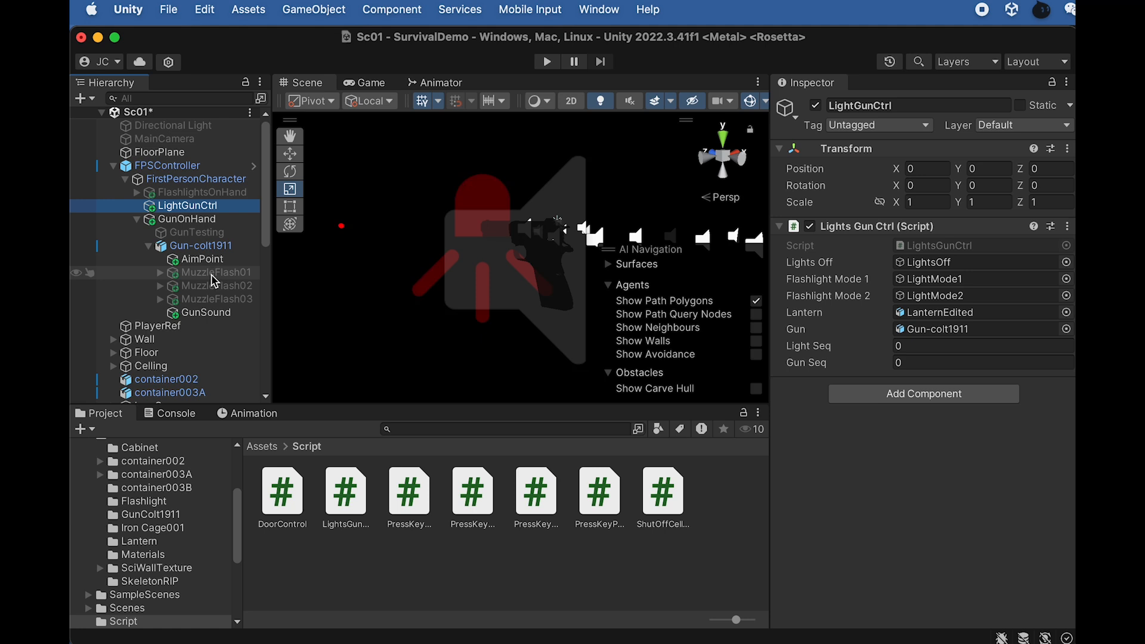
click(201, 246)
click(210, 205)
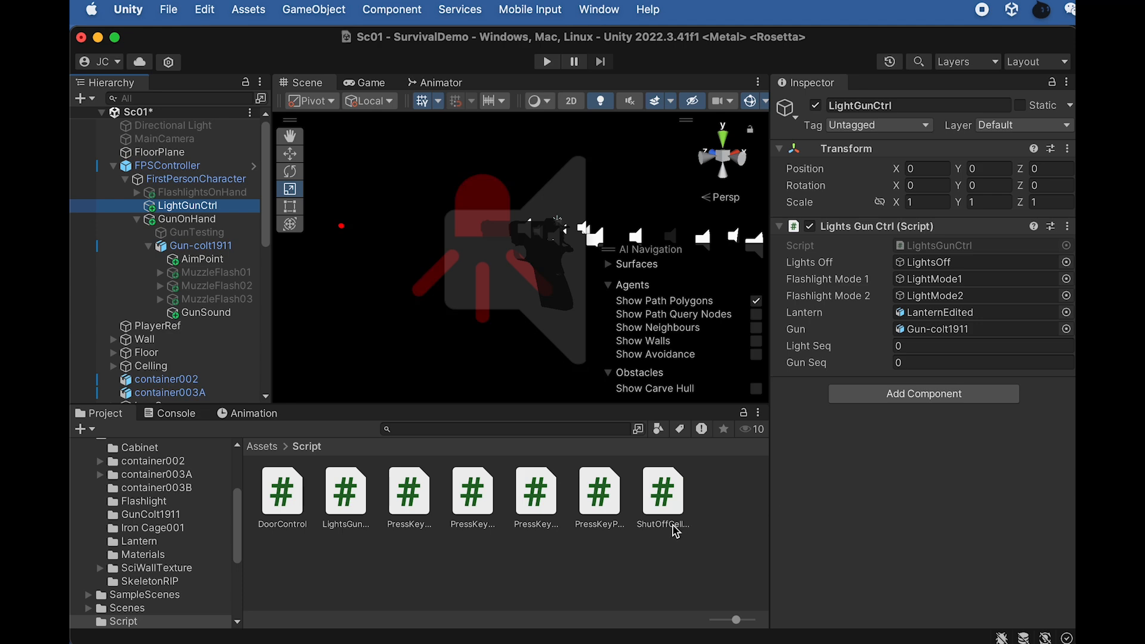
- Import FiringGun.cs from Finder into the project's Script folder and attach it to the LightGunCtrl object
key(super+Tab)
key(super+Tab)
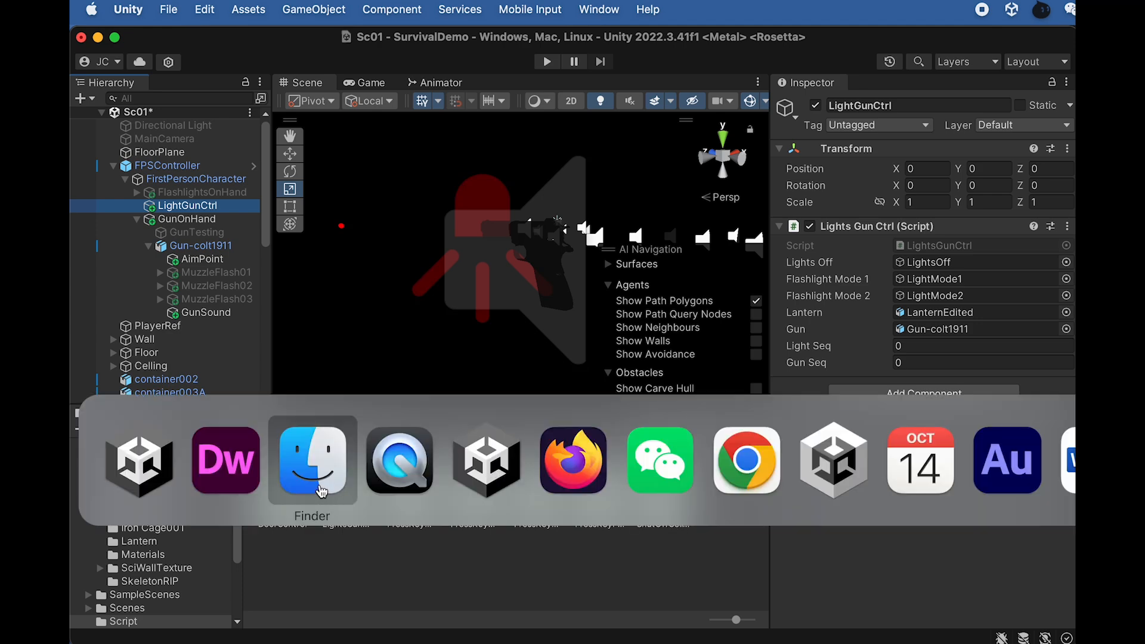
click(605, 171)
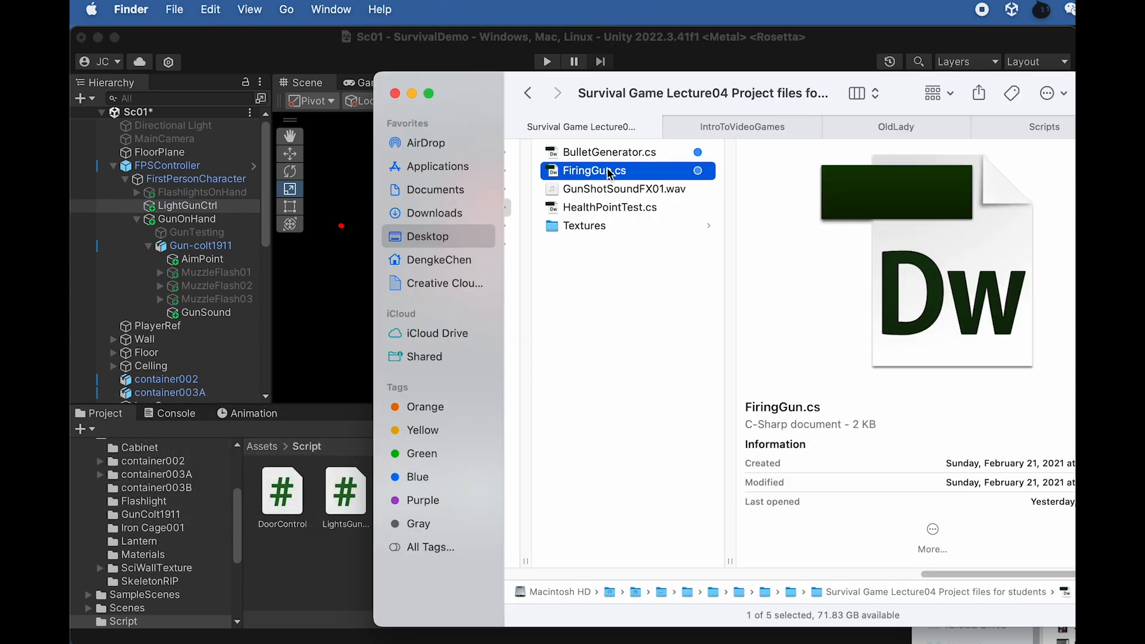
drag(596, 174, 319, 568)
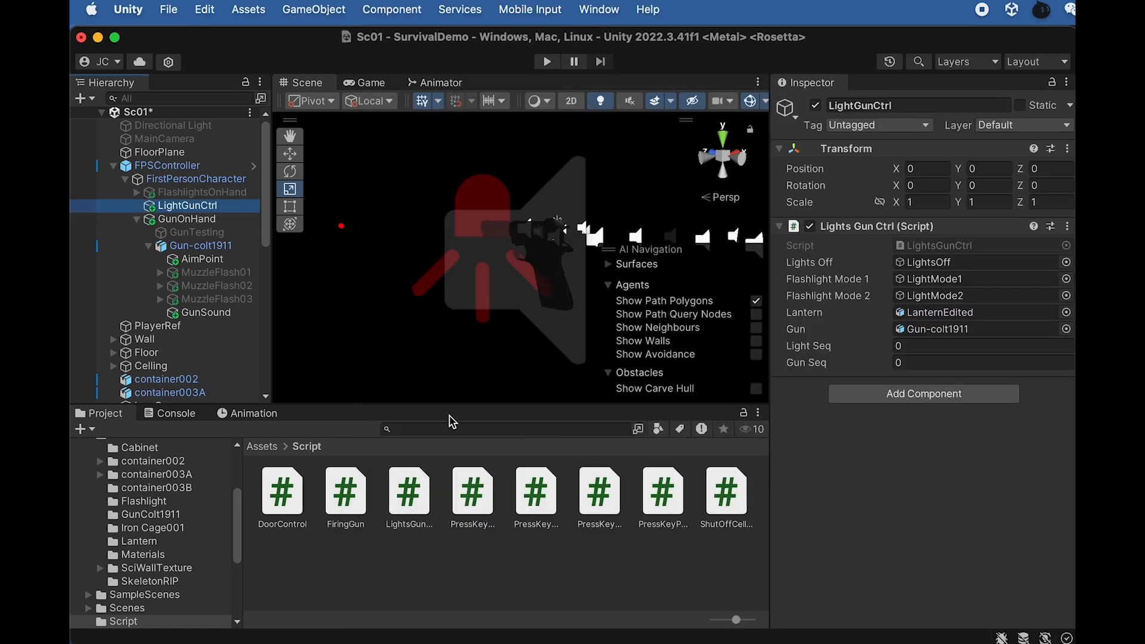
drag(342, 497, 872, 382)
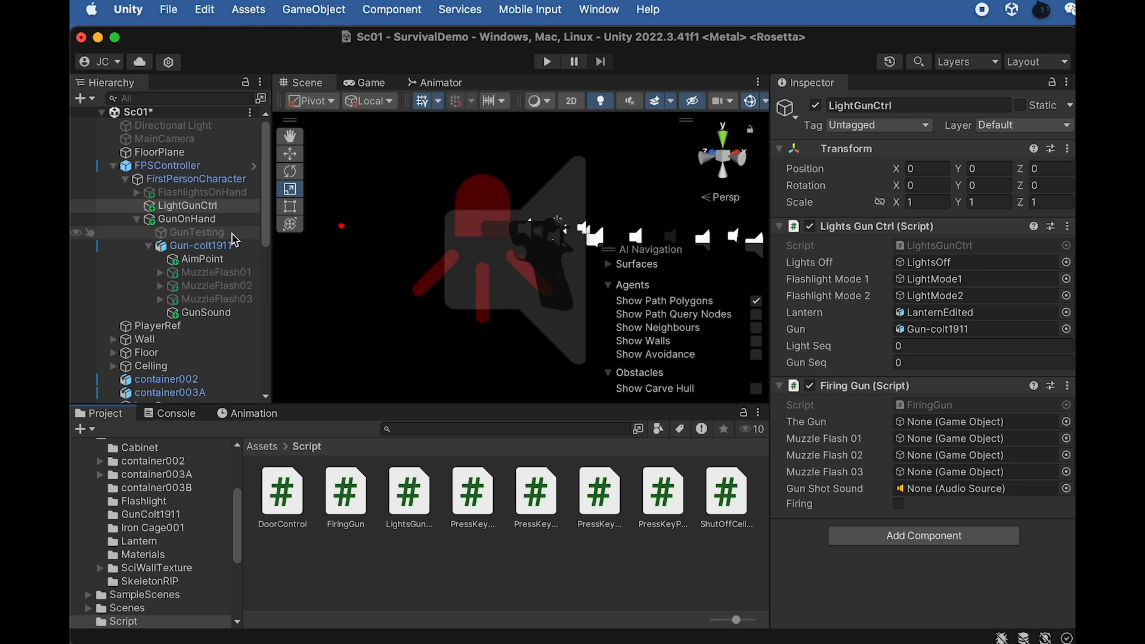
- Link Gun-colt1911, MuzzleFlash01, MuzzleFlash02, MuzzleFlash03 and GunSound to the matching references of the Firing Gun script
drag(211, 251, 923, 425)
drag(221, 273, 974, 439)
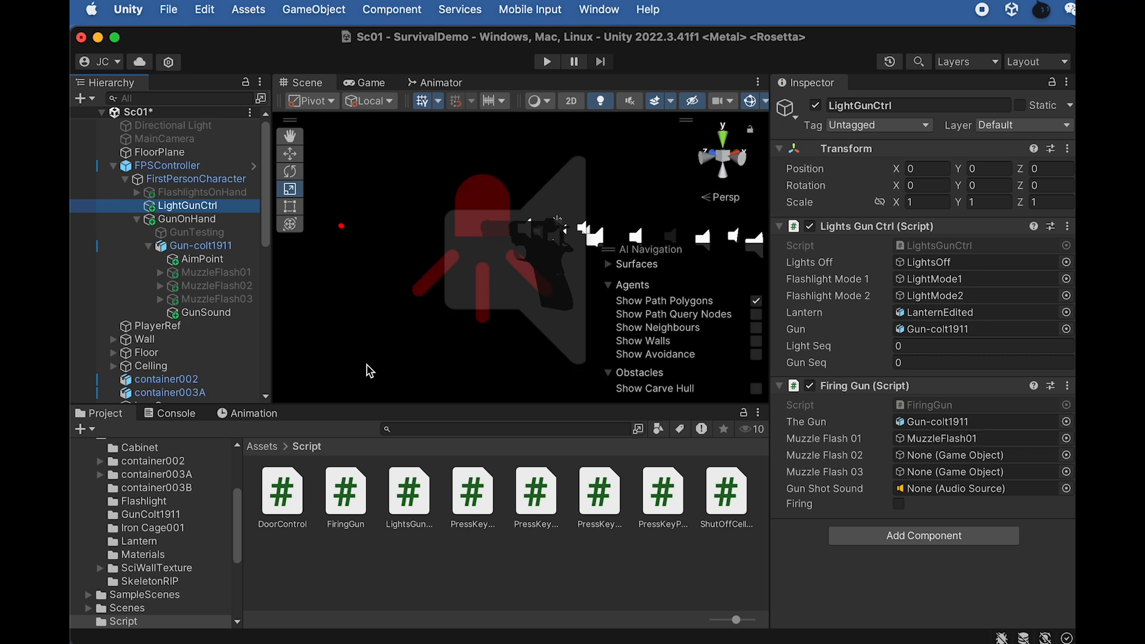
drag(238, 287, 912, 453)
drag(222, 299, 902, 474)
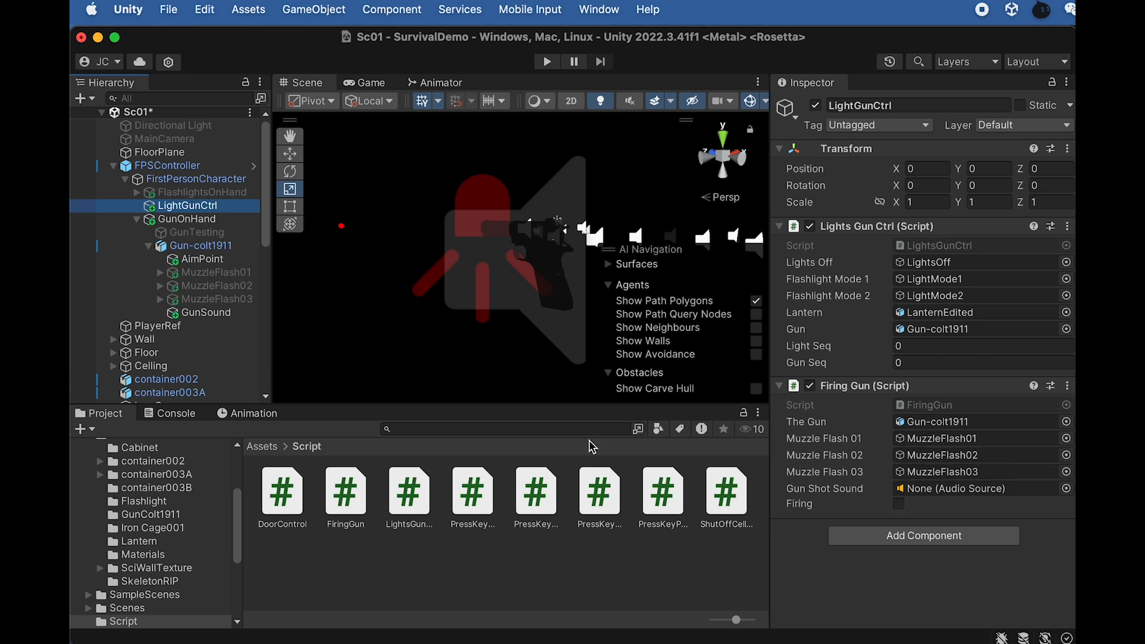
drag(209, 312, 924, 494)
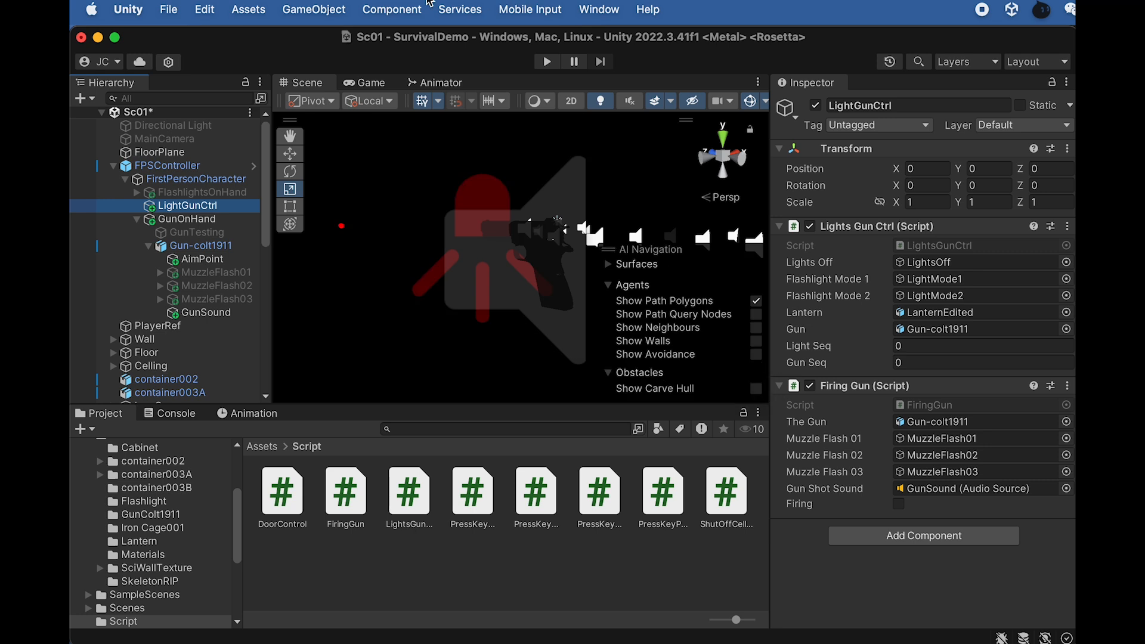
- Create an animation clip named GunAnime for Gun-colt1911, saved in the Models/GunColt1911 folder
click(197, 247)
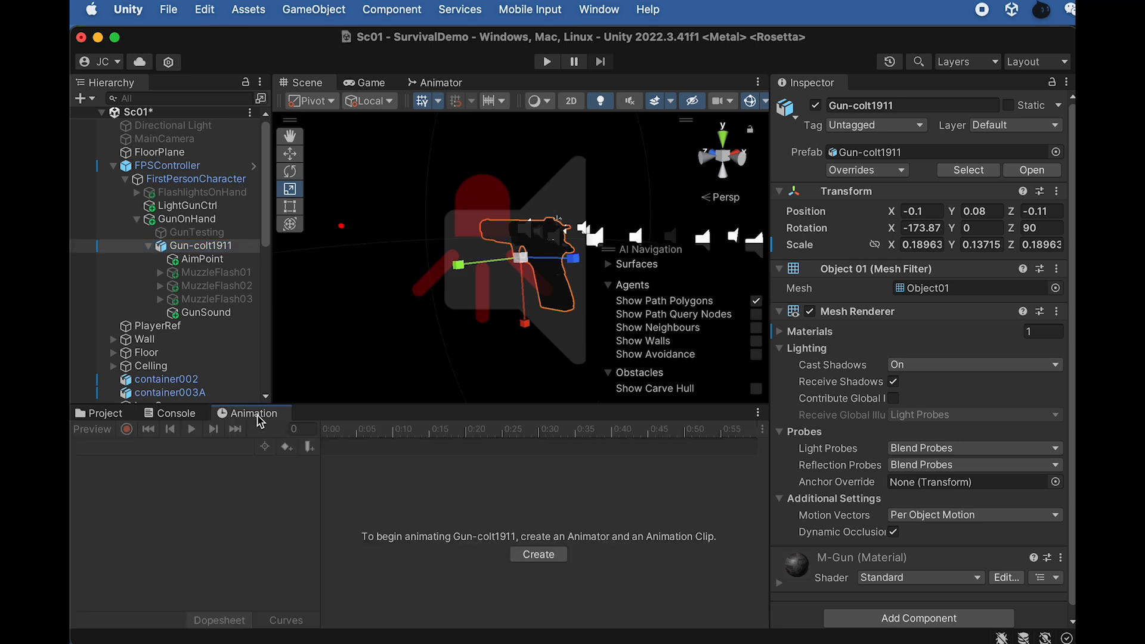
click(231, 248)
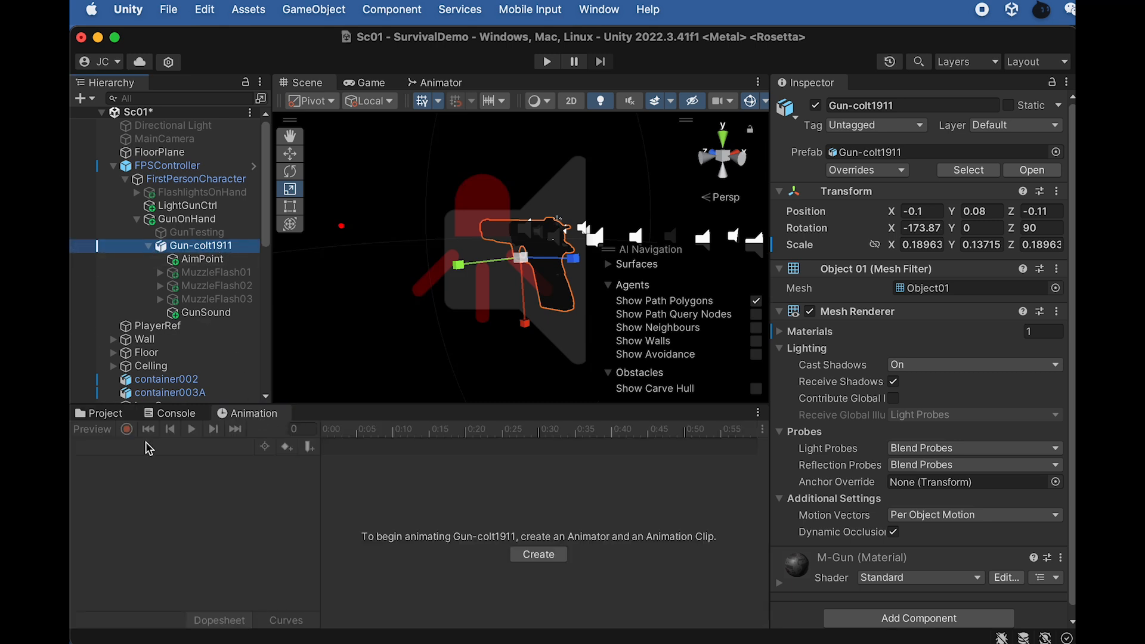
click(113, 417)
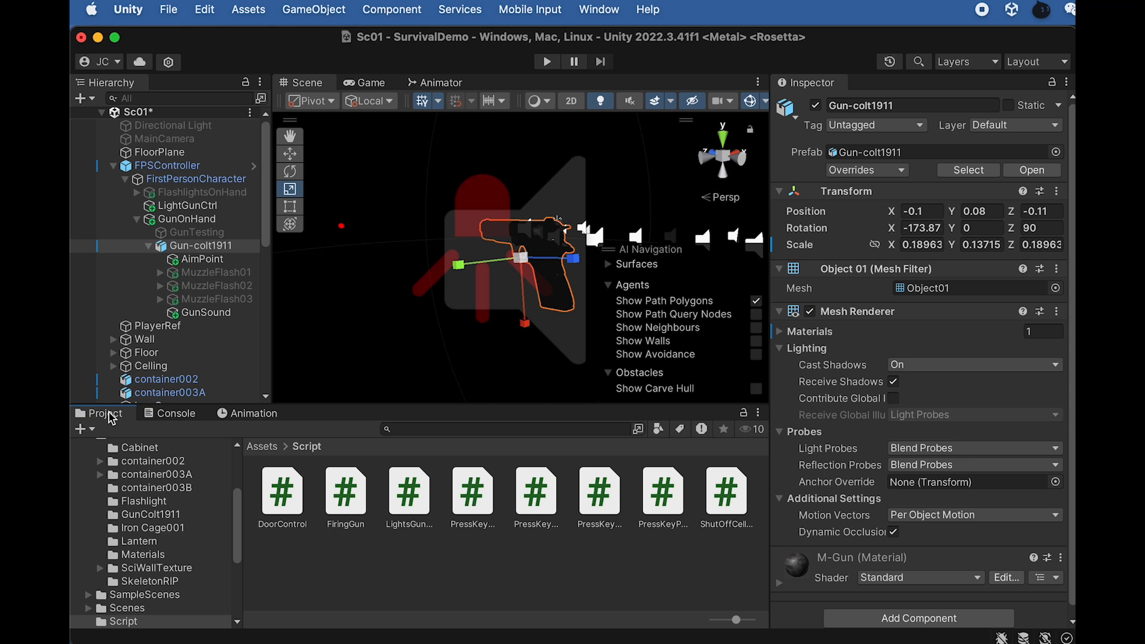
click(266, 452)
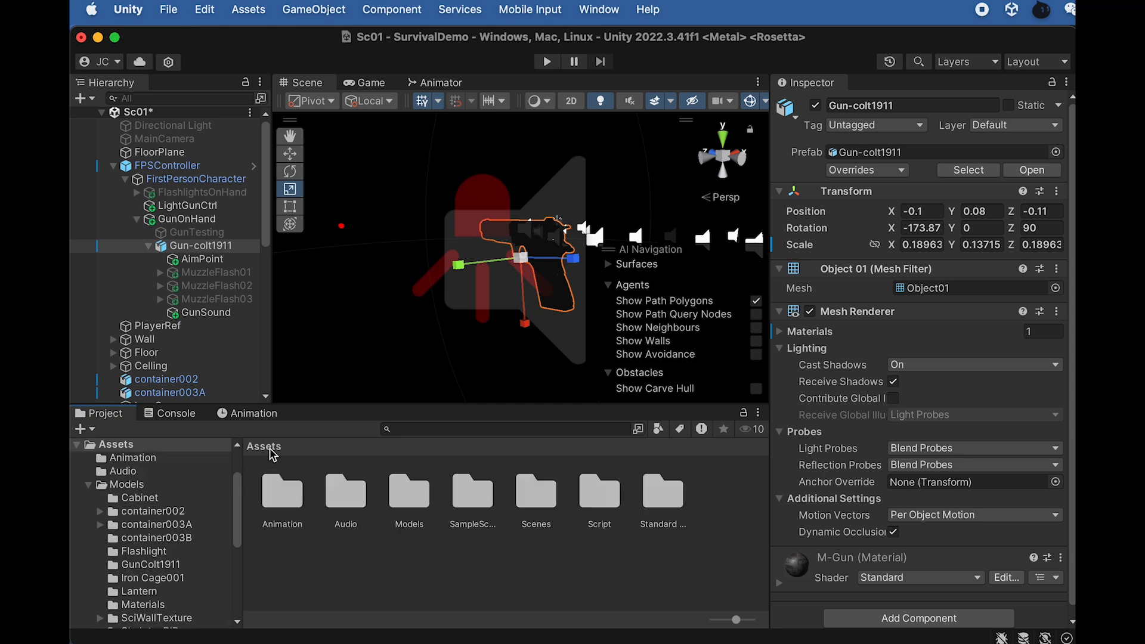
double_click(417, 500)
double_click(702, 495)
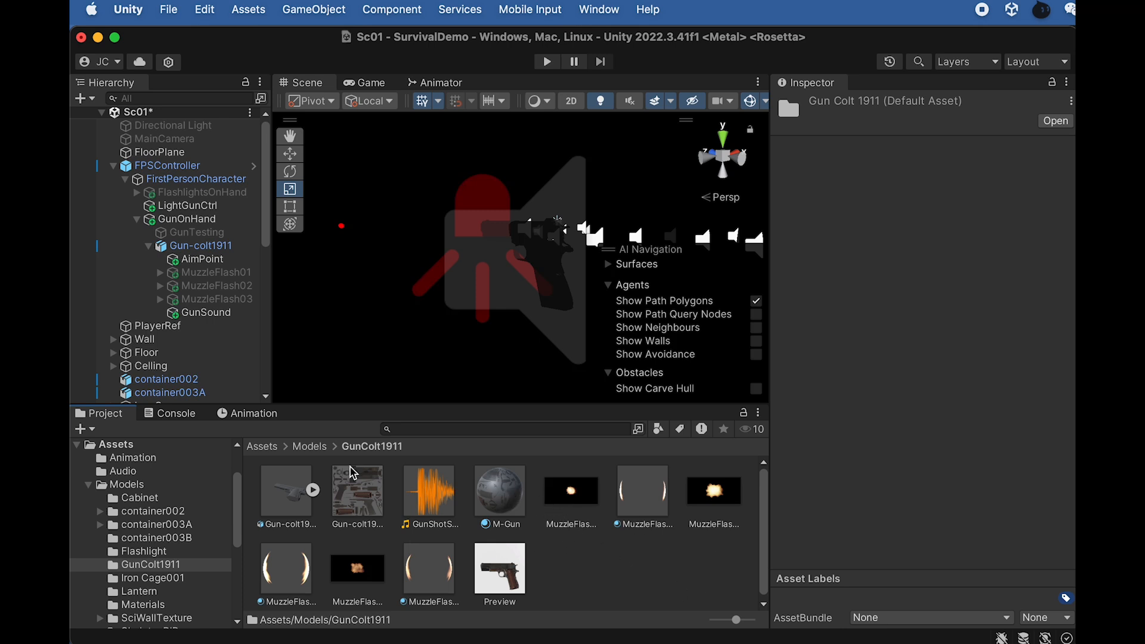
click(258, 413)
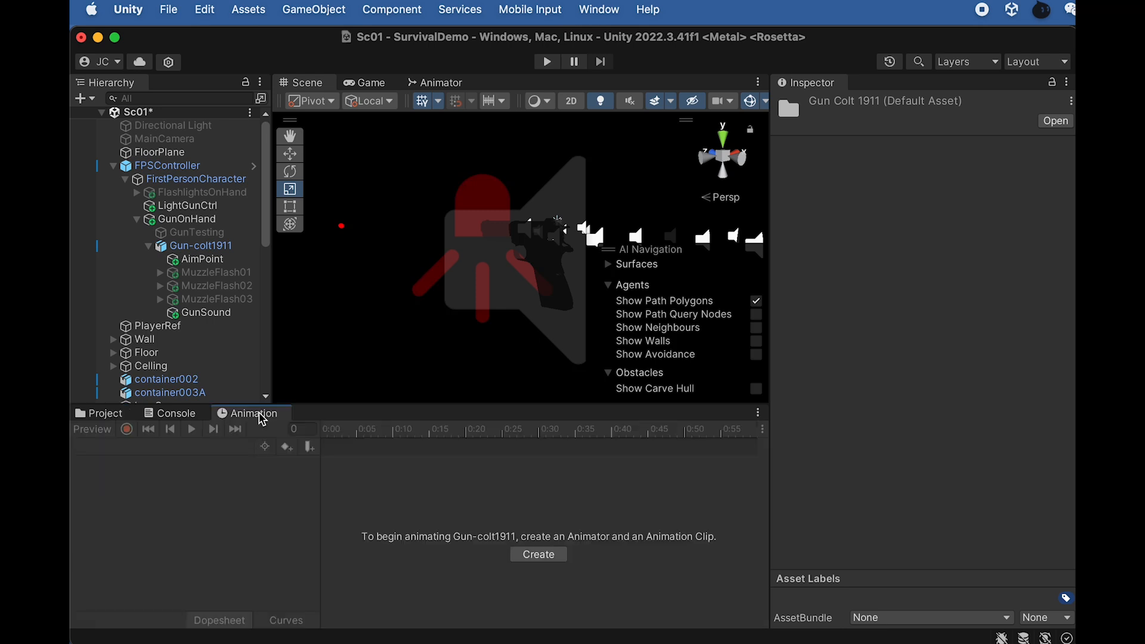
click(199, 247)
click(544, 560)
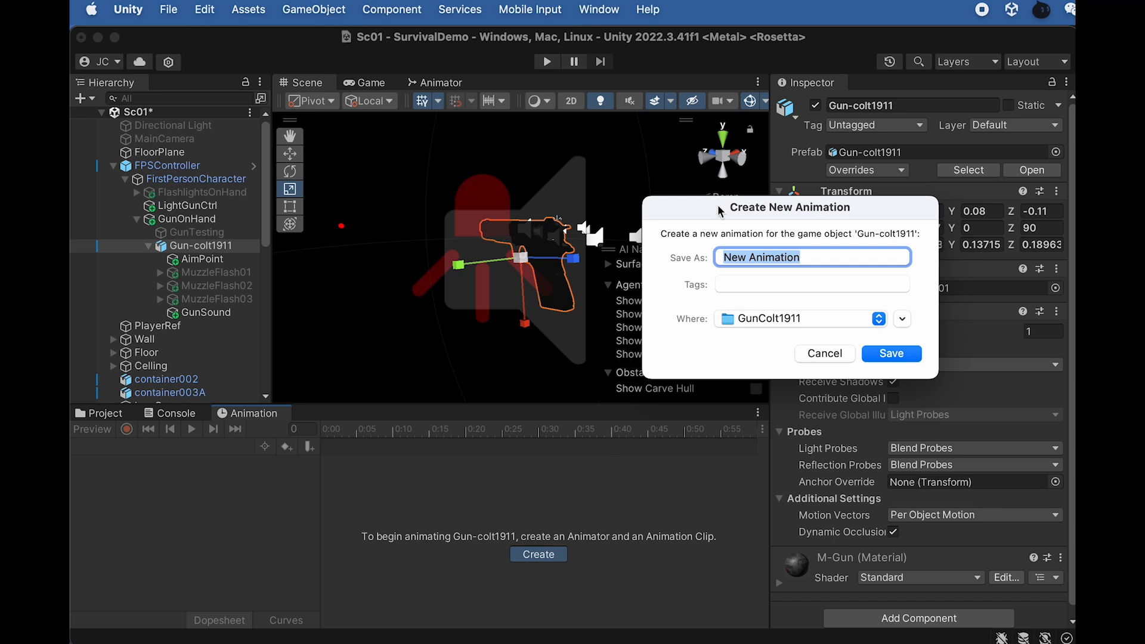
text(GunAnime)
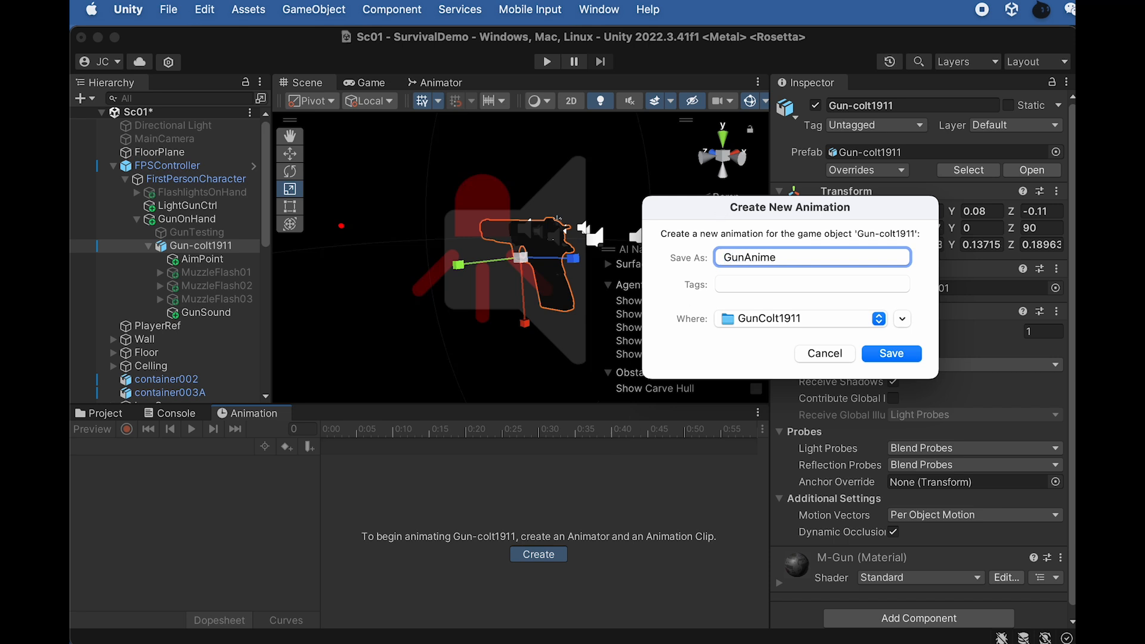
click(905, 355)
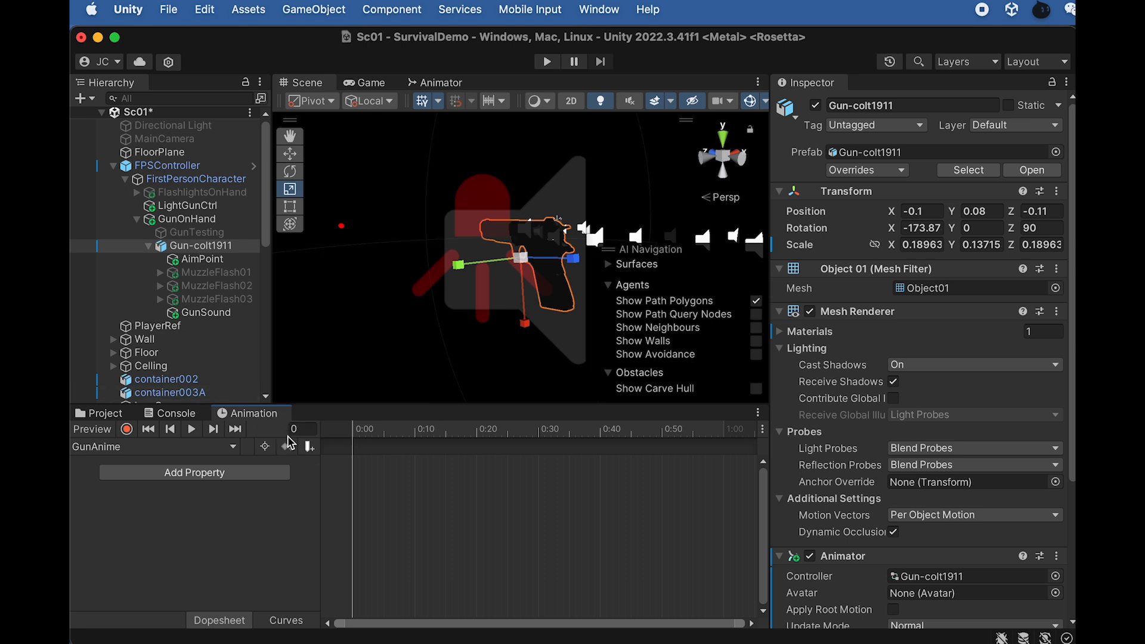
- Record a recoil keyframe at frame 6 of GunAnime, tilting Gun-colt1911 to about X -201.22 and moving it to Y 0.175, Z -0.147
click(128, 431)
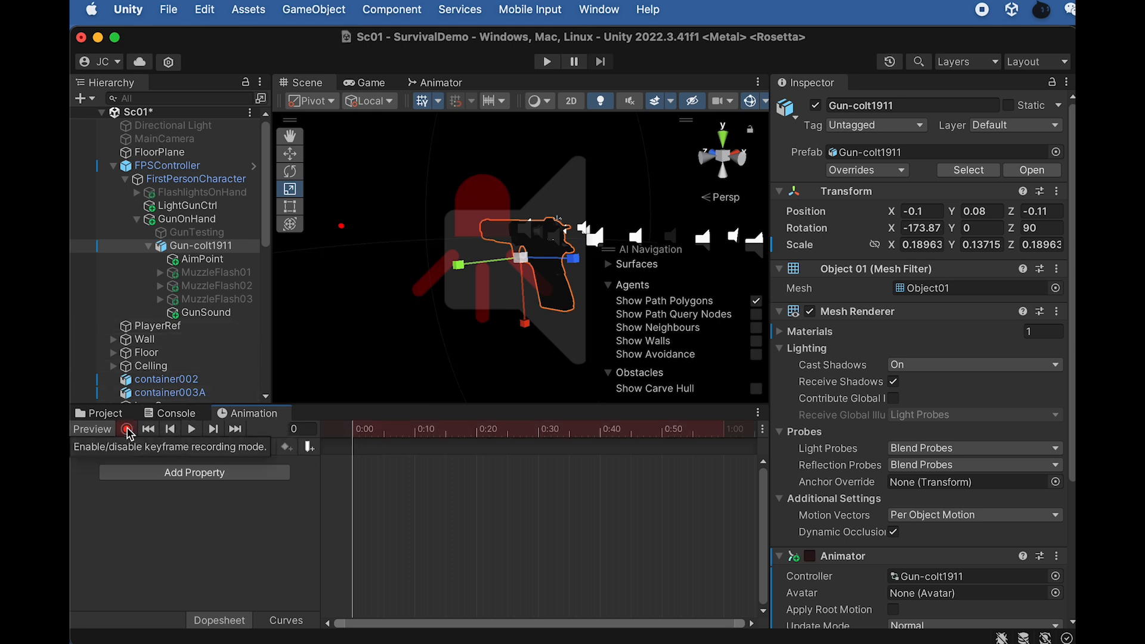
drag(364, 431, 391, 447)
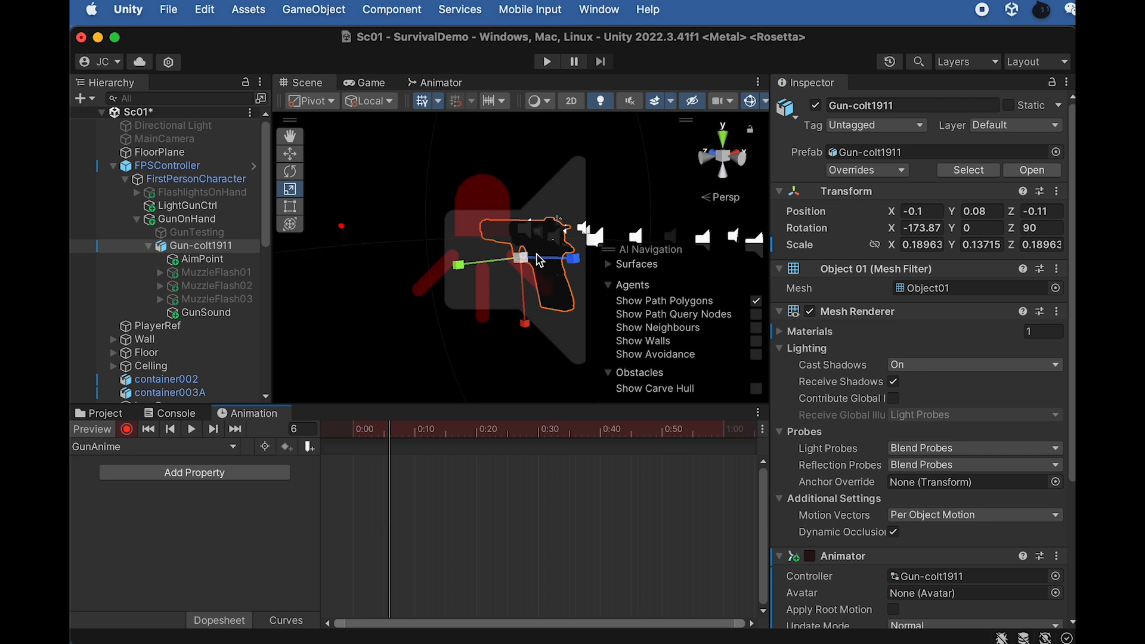
click(215, 246)
key(e)
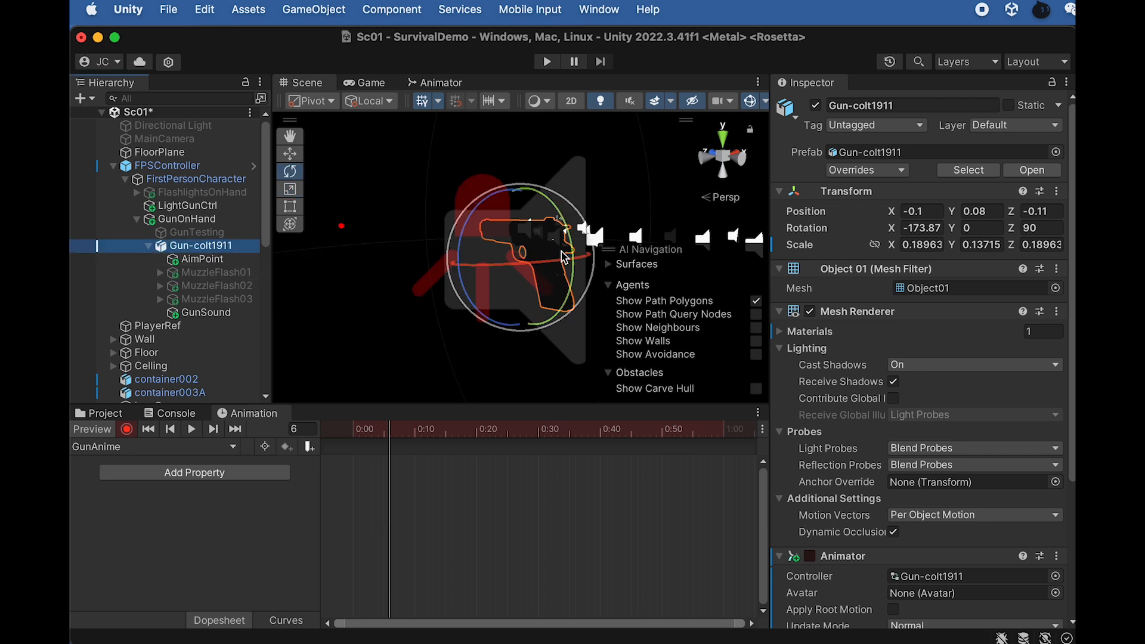
drag(576, 219, 575, 253)
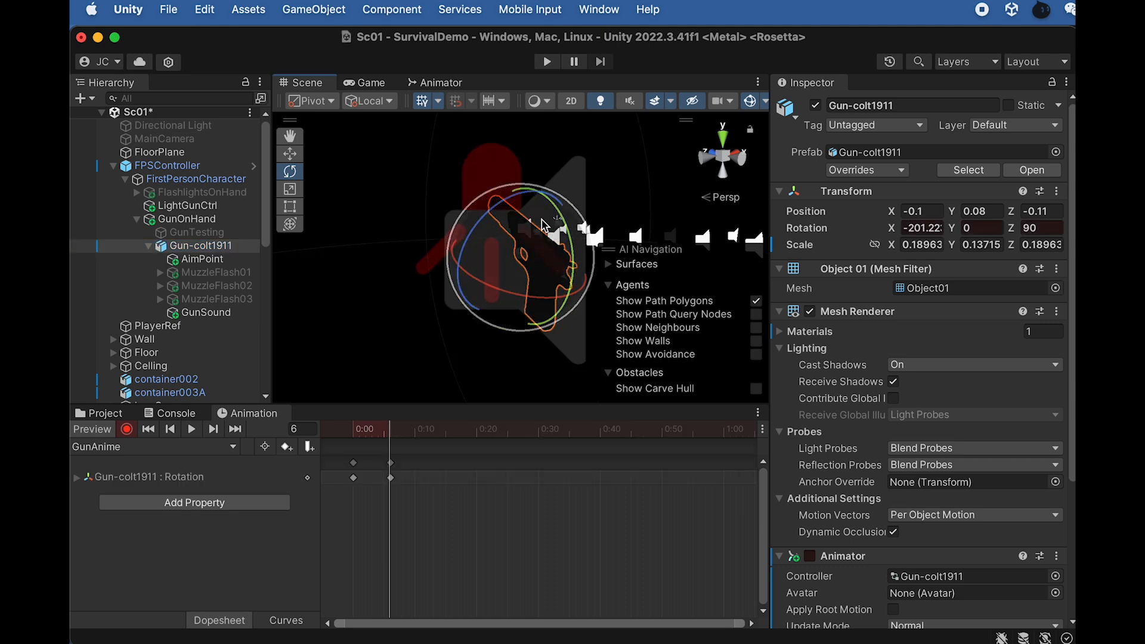
key(w)
drag(516, 302, 509, 292)
- Activate the LightsG object to light the scene for judging the gun's pose
click(365, 83)
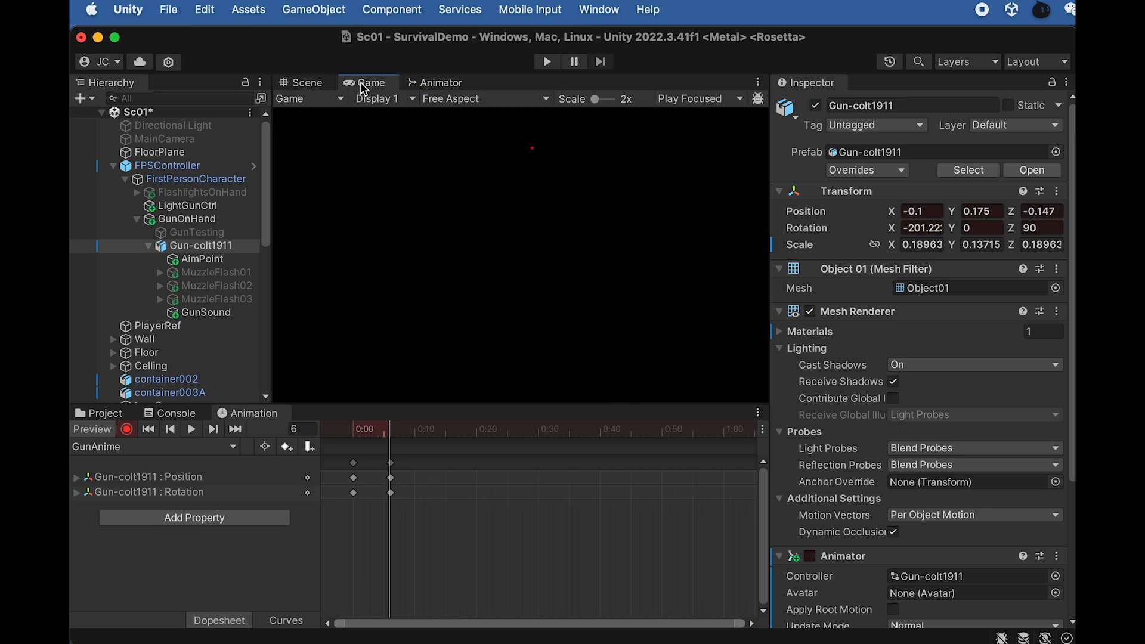
click(304, 87)
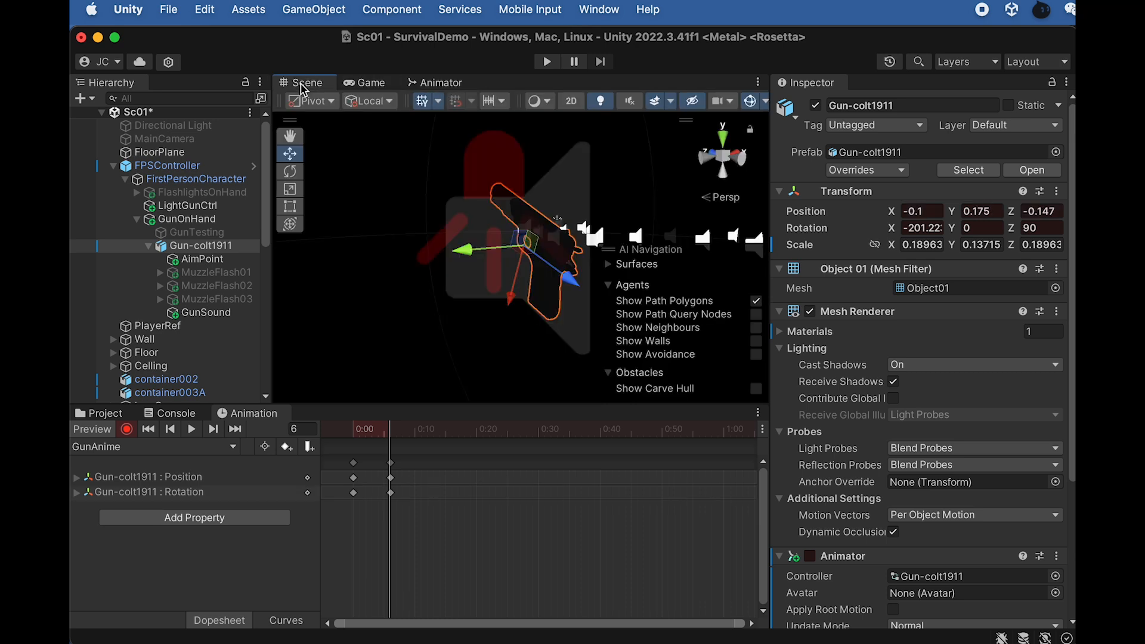
scroll(170, 344, down, 3)
scroll(170, 344, down, 7)
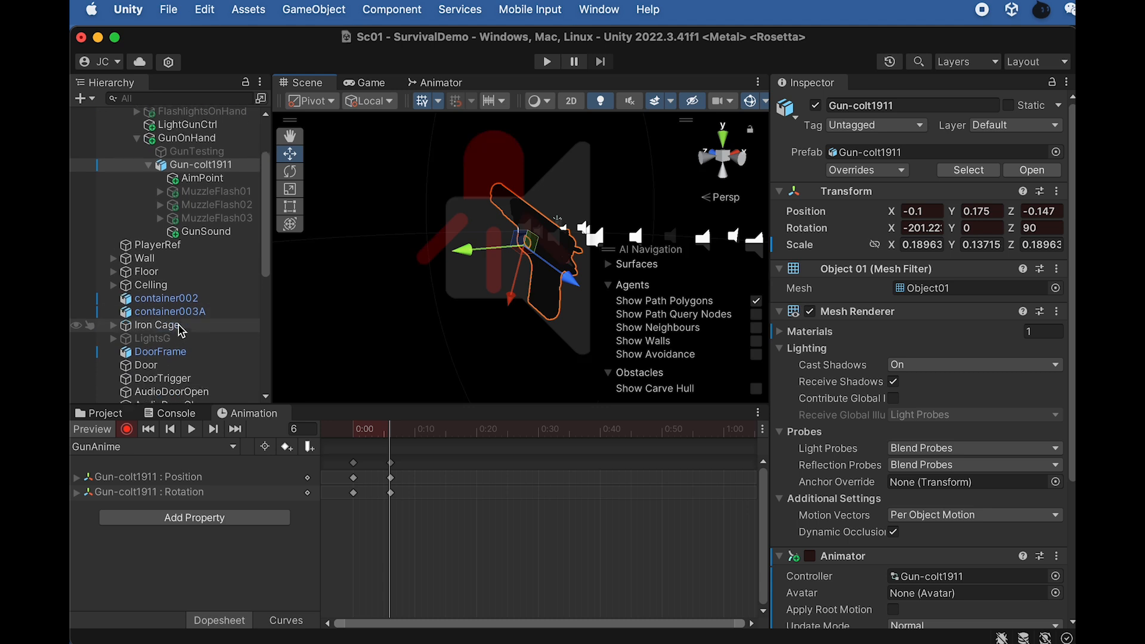
scroll(178, 289, up, 1)
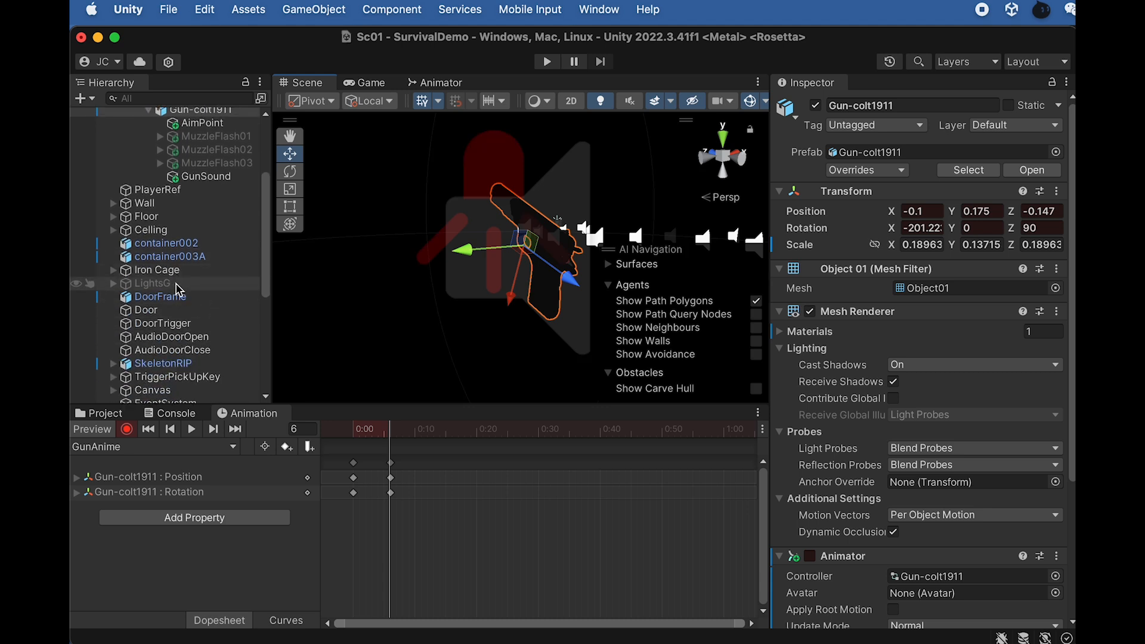
click(176, 286)
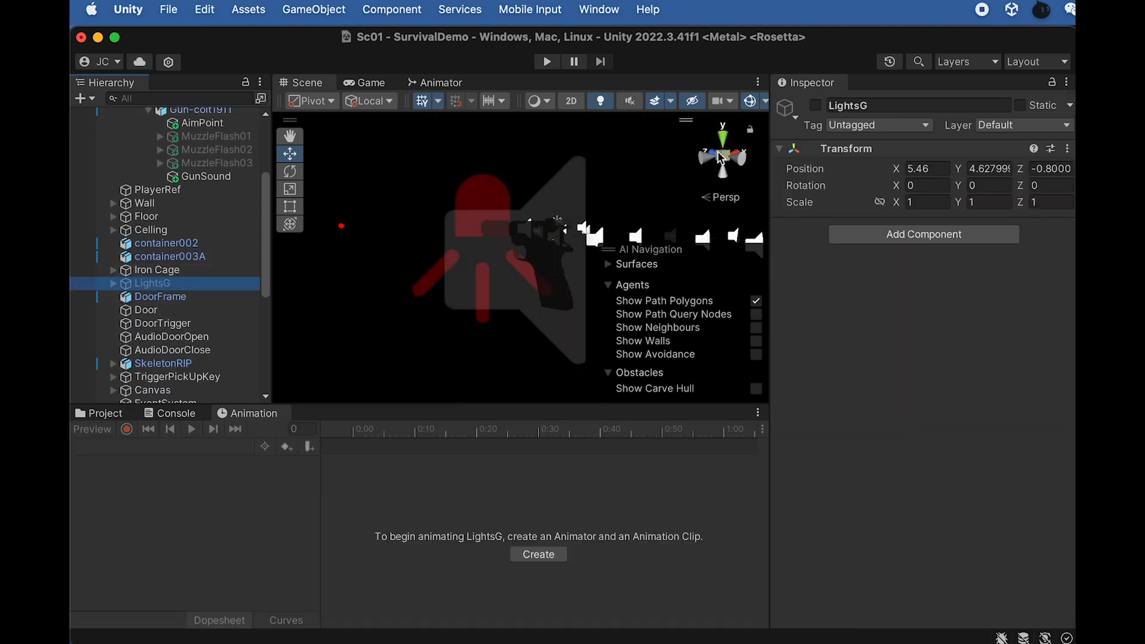
click(816, 106)
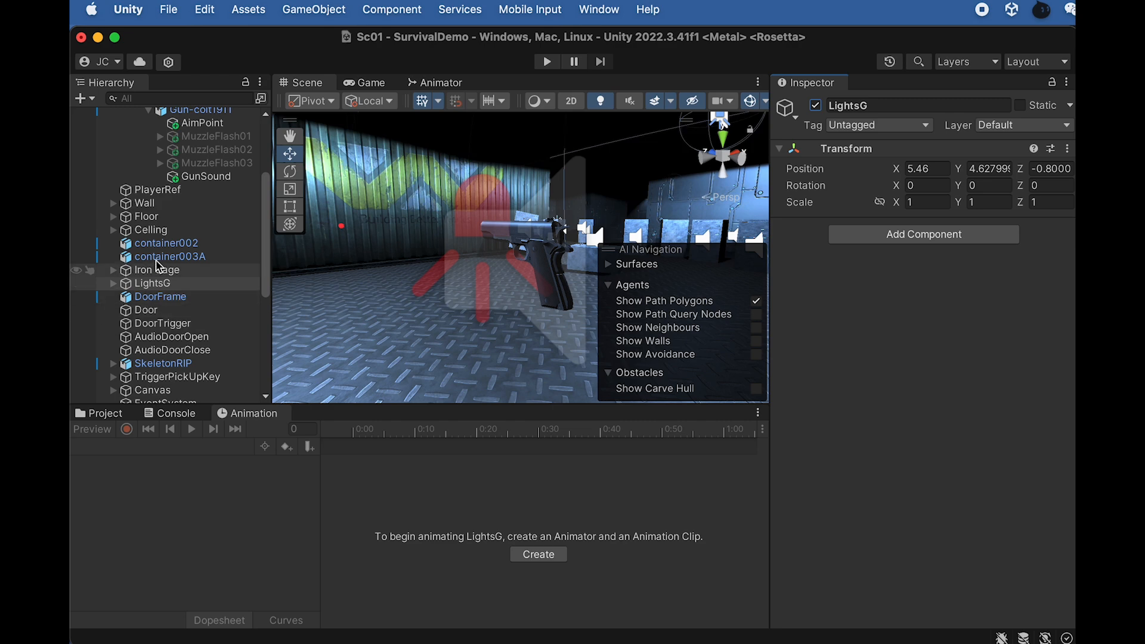
scroll(173, 265, up, 10)
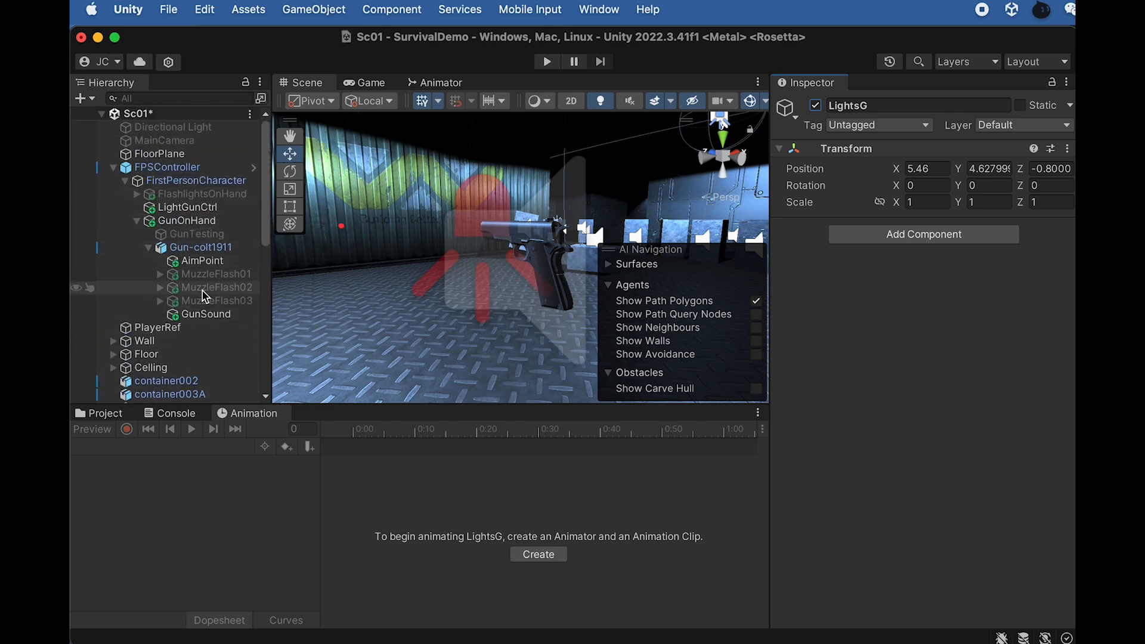
- Resume recording GunAnime and raise Gun-colt1911 at frame 6 to about Y 0.218, Z -0.164, checking the pose in the game view
click(197, 247)
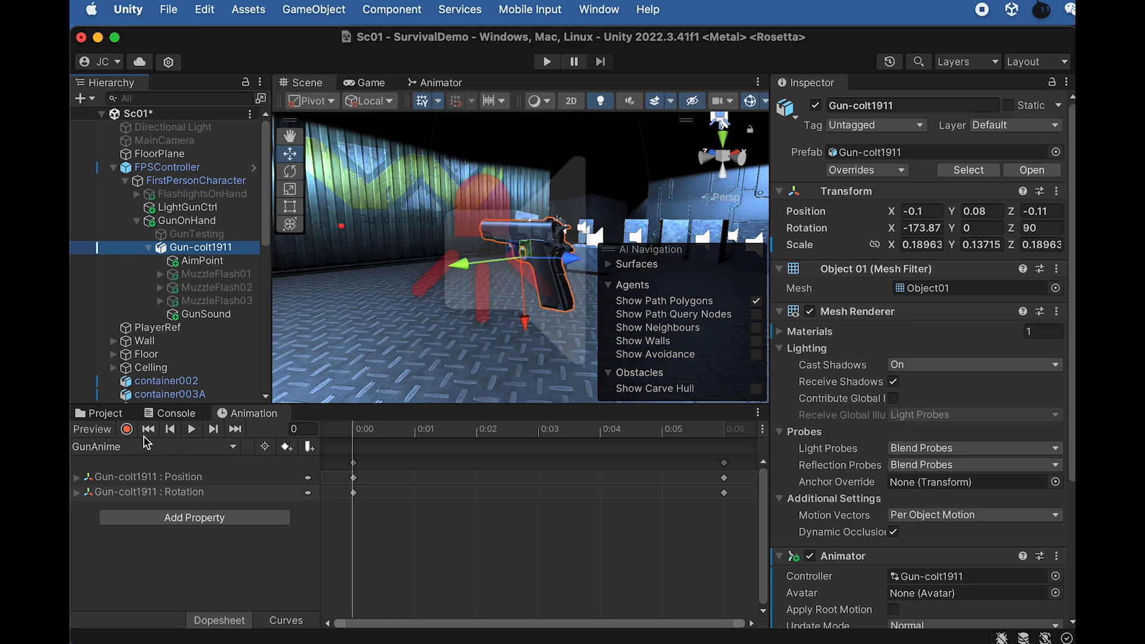
click(127, 429)
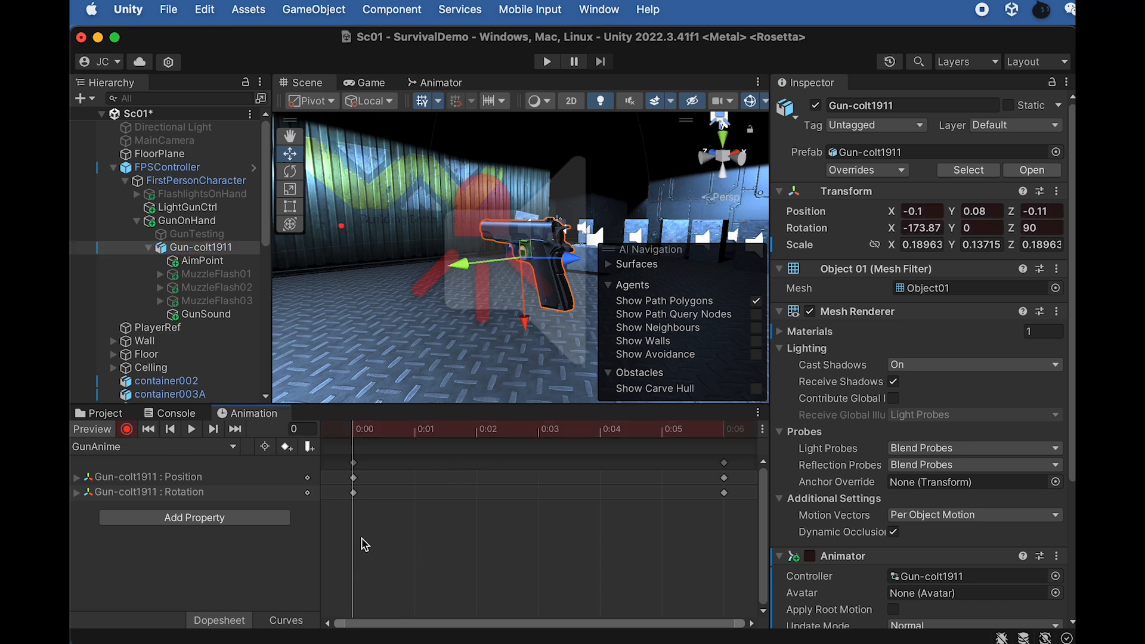
drag(509, 432, 691, 469)
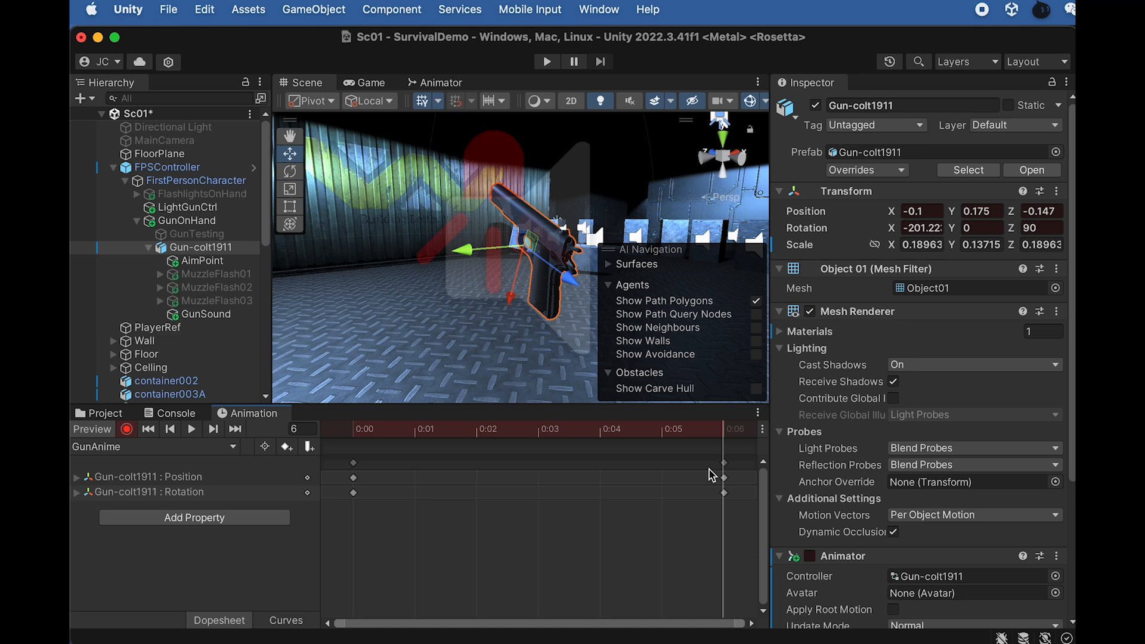
click(375, 84)
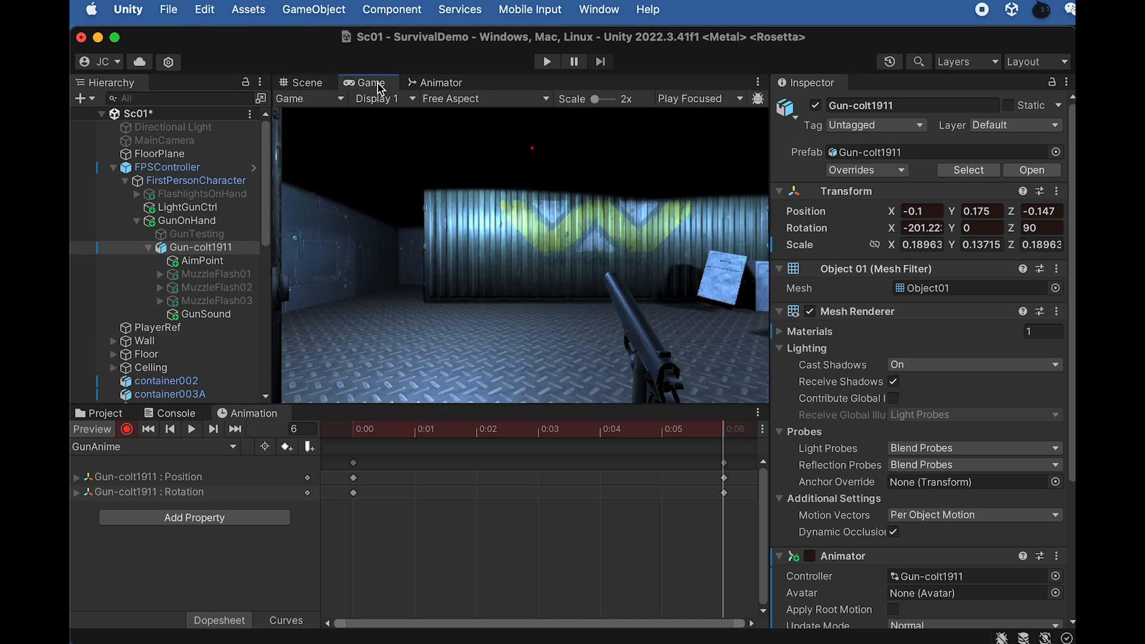
click(316, 87)
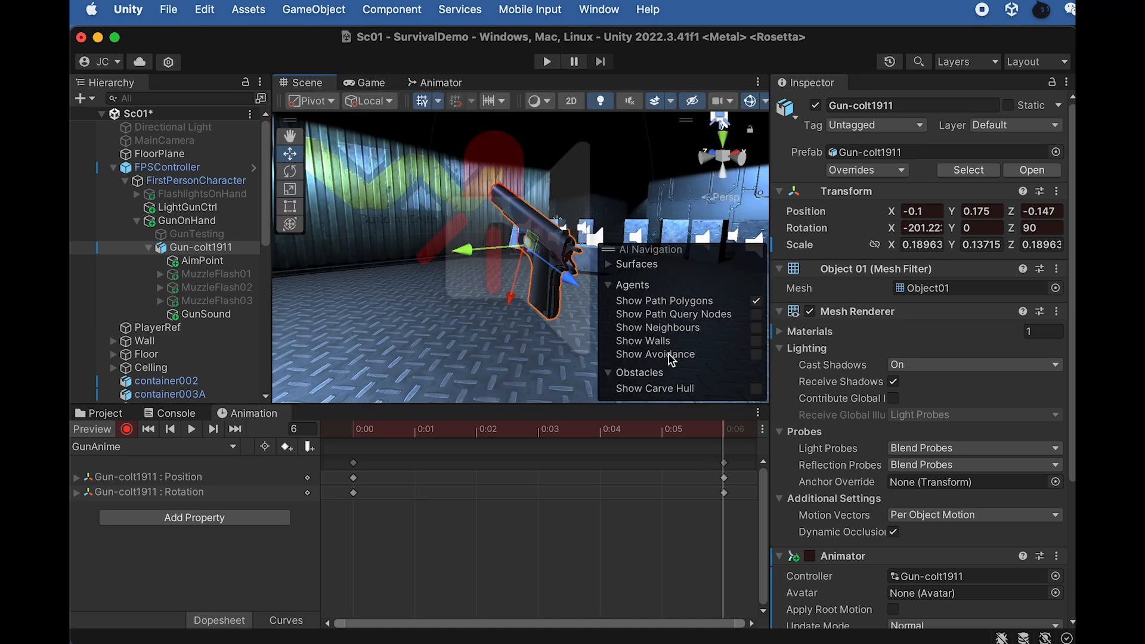
drag(519, 291, 461, 180)
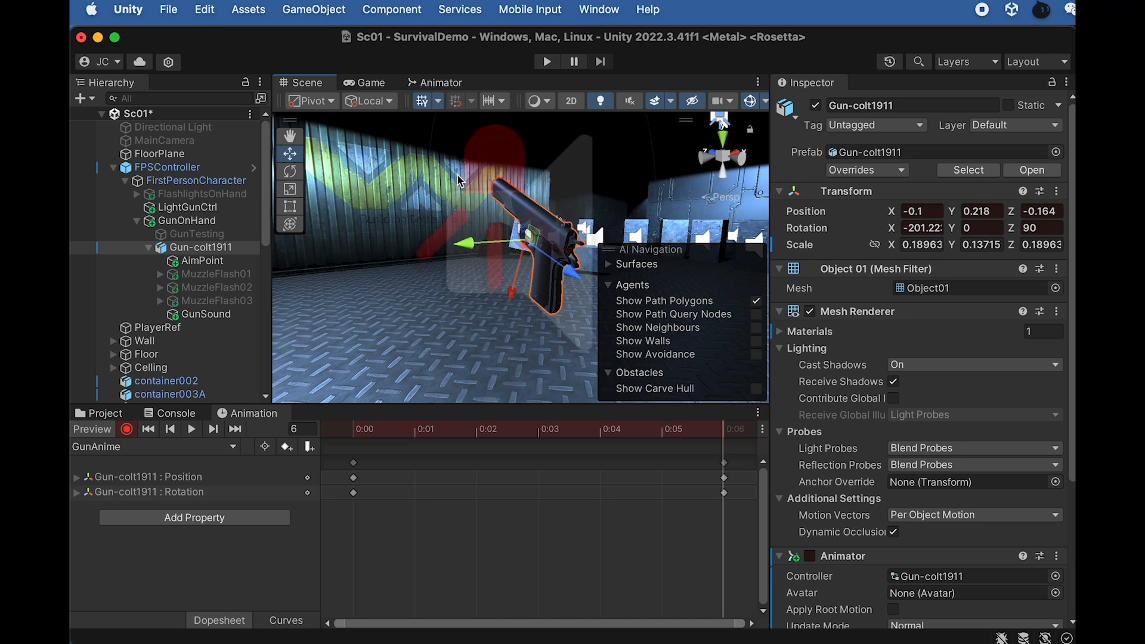
click(378, 87)
click(307, 84)
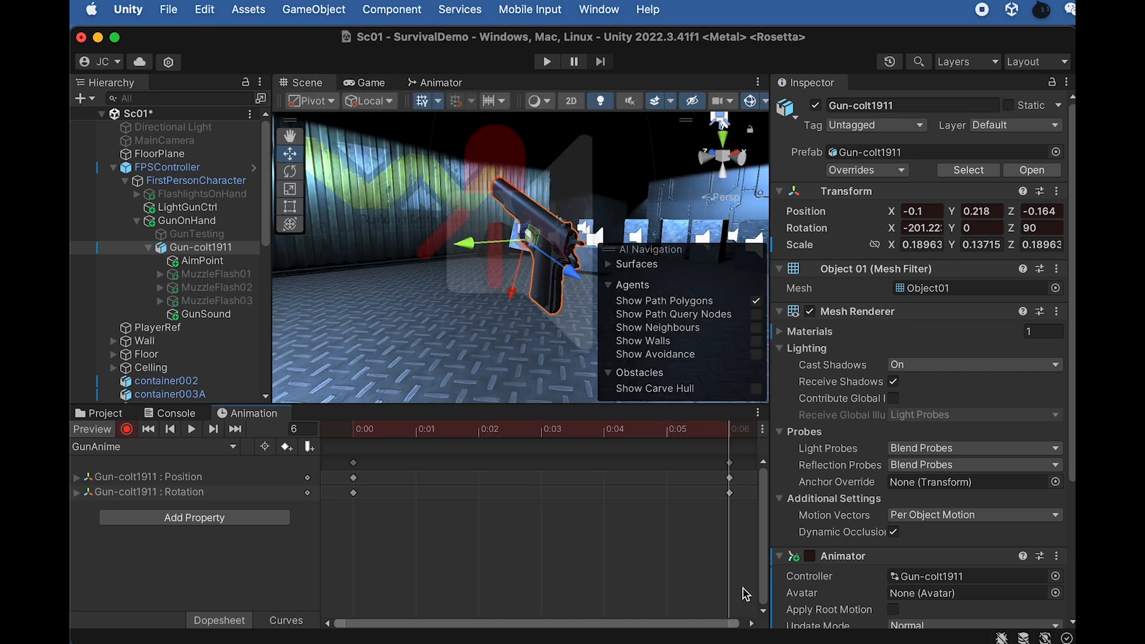
- Copy the position and rotation keyframes of GunAnime from frame 0 to frame 20
click(752, 624)
click(752, 624)
click(753, 624)
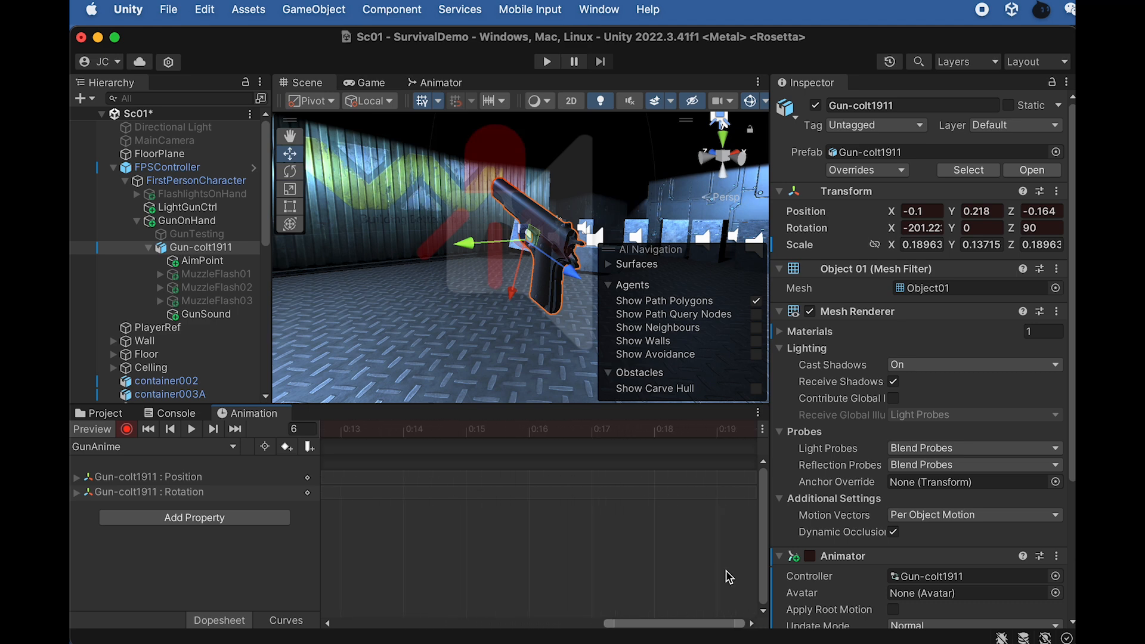
click(716, 428)
click(753, 624)
click(754, 625)
click(624, 429)
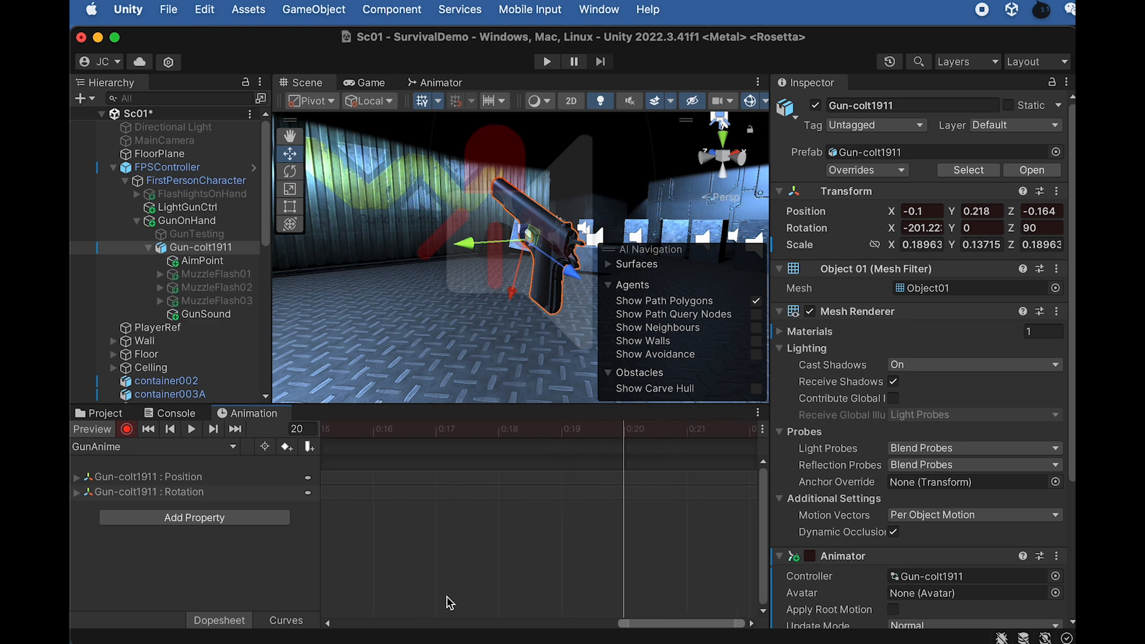
drag(617, 623, 199, 637)
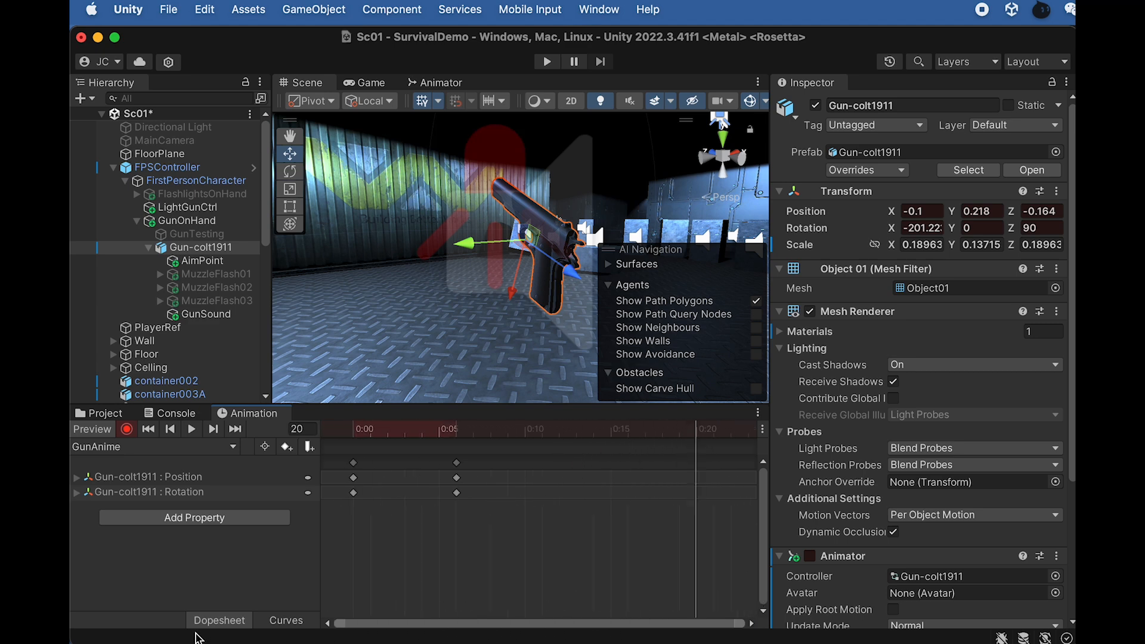
drag(370, 480, 343, 500)
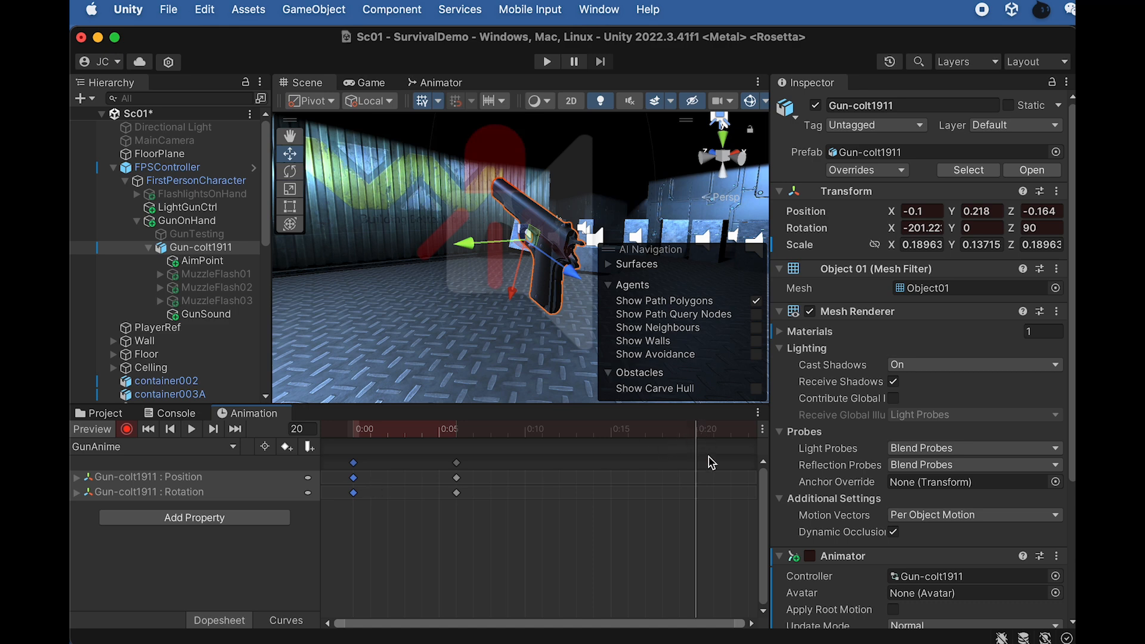
key(super+v)
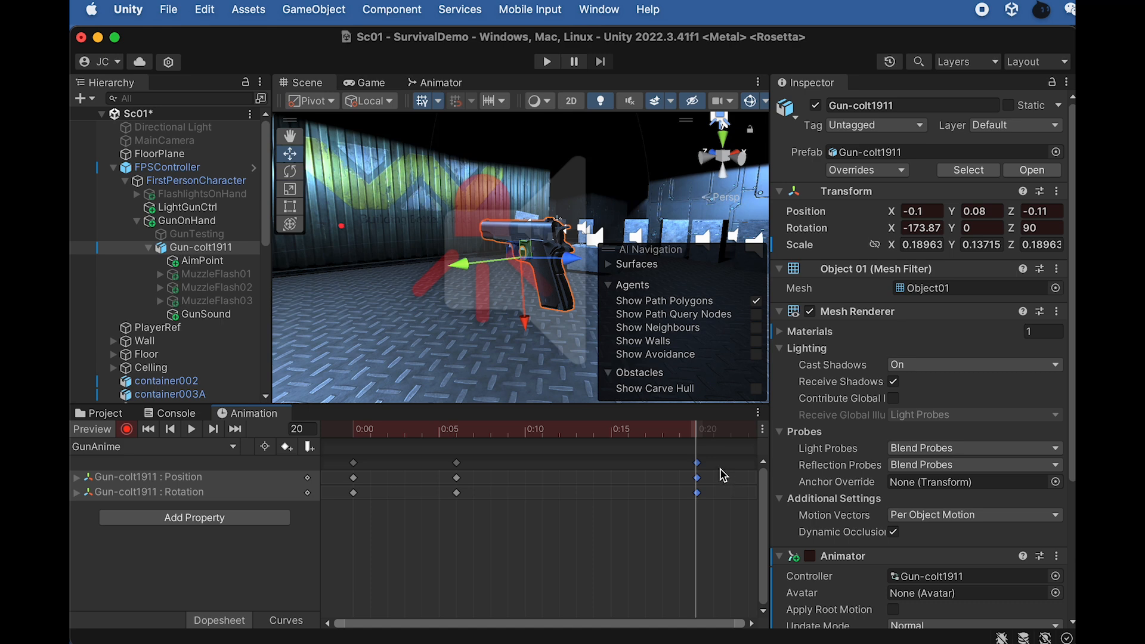
- Stop recording GunAnime with the playhead back at frame 0 and return to the GunColt1911 asset folder
drag(420, 435, 201, 435)
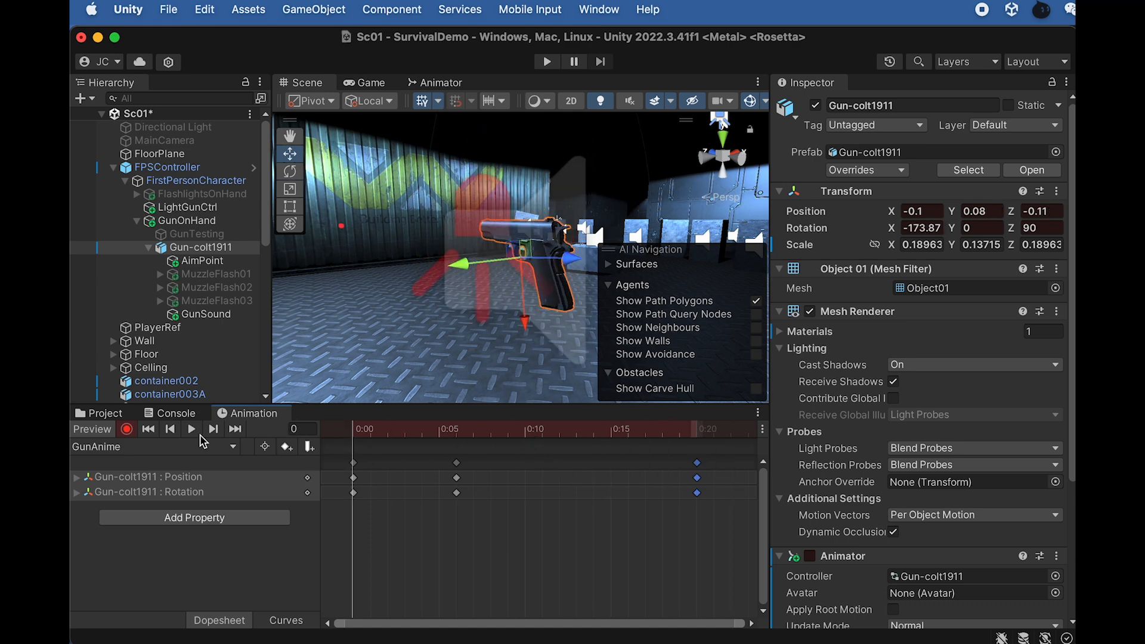
click(126, 430)
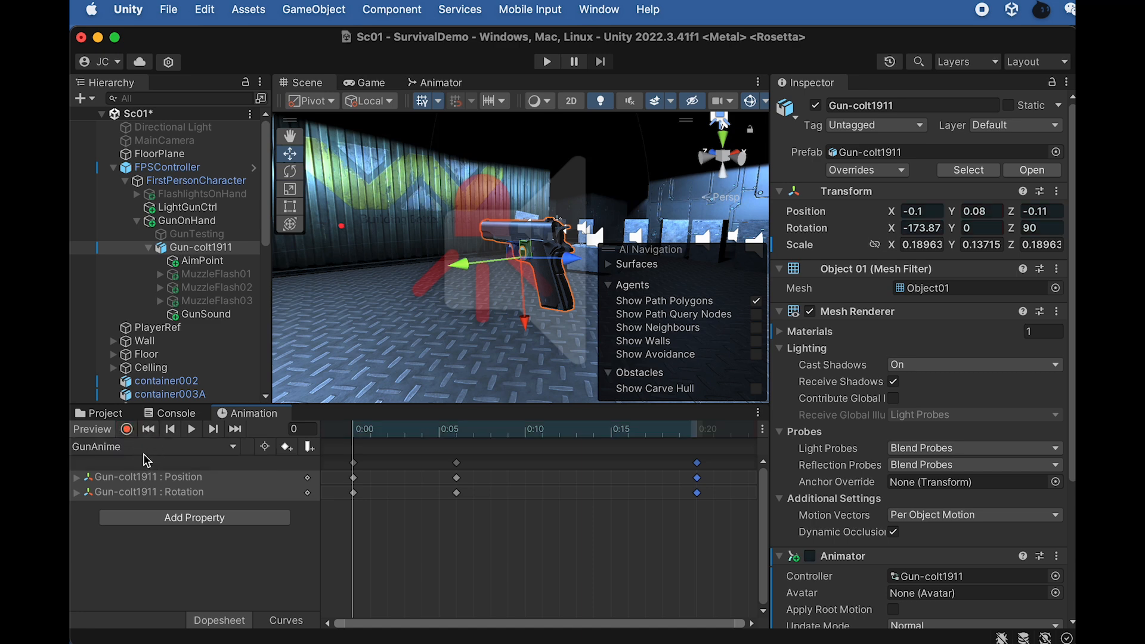
click(113, 416)
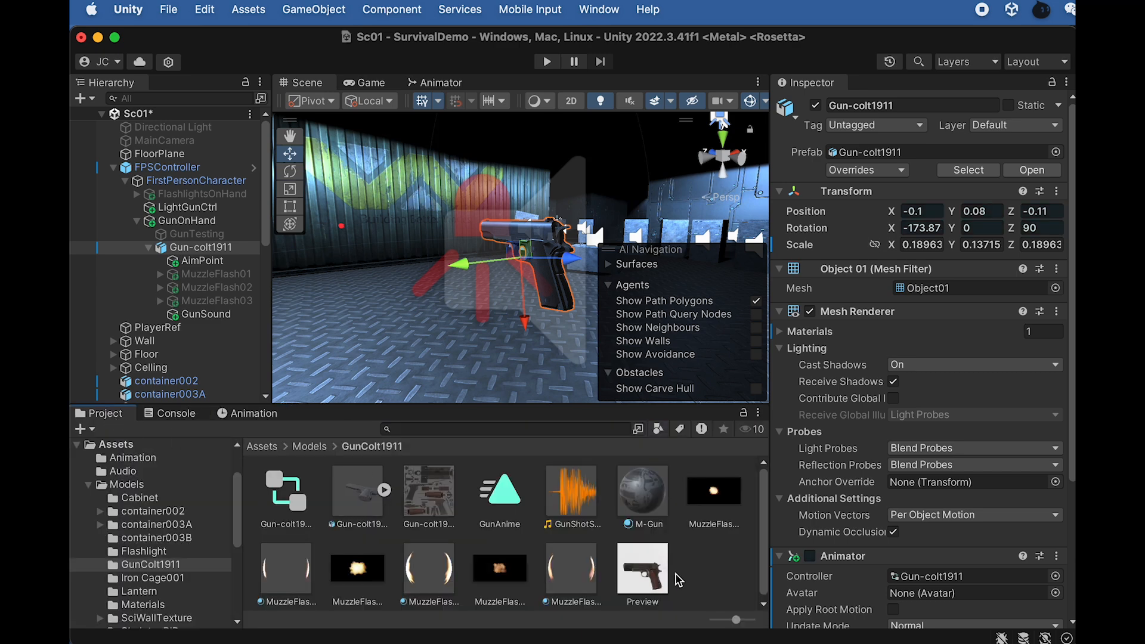
- Turn off Loop Time for the GunAnime animation clip
click(496, 500)
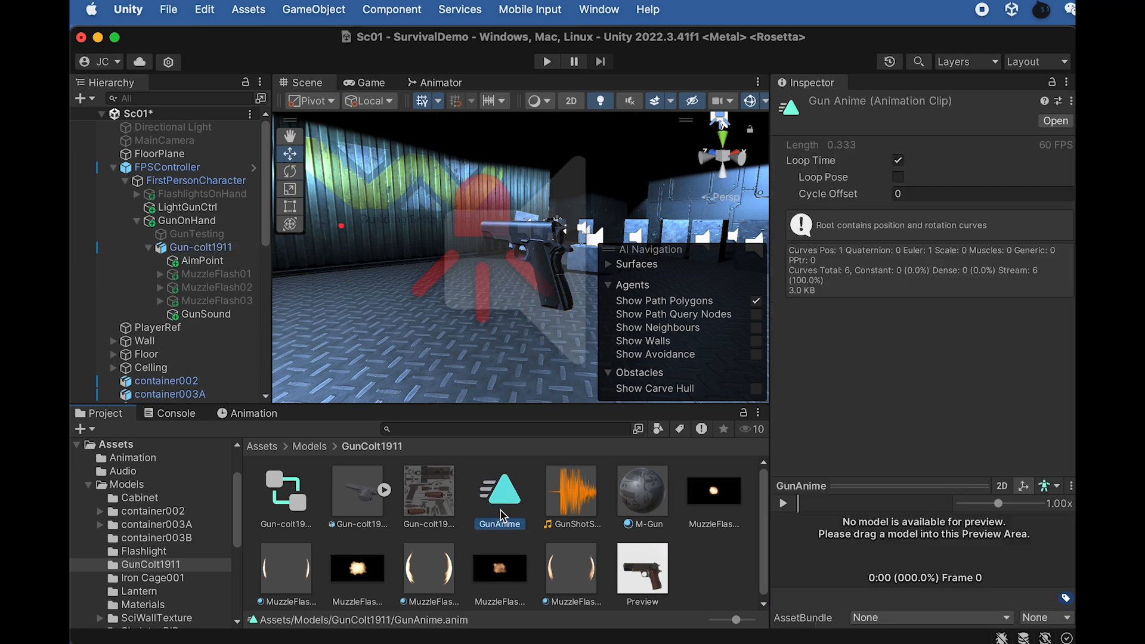
click(898, 161)
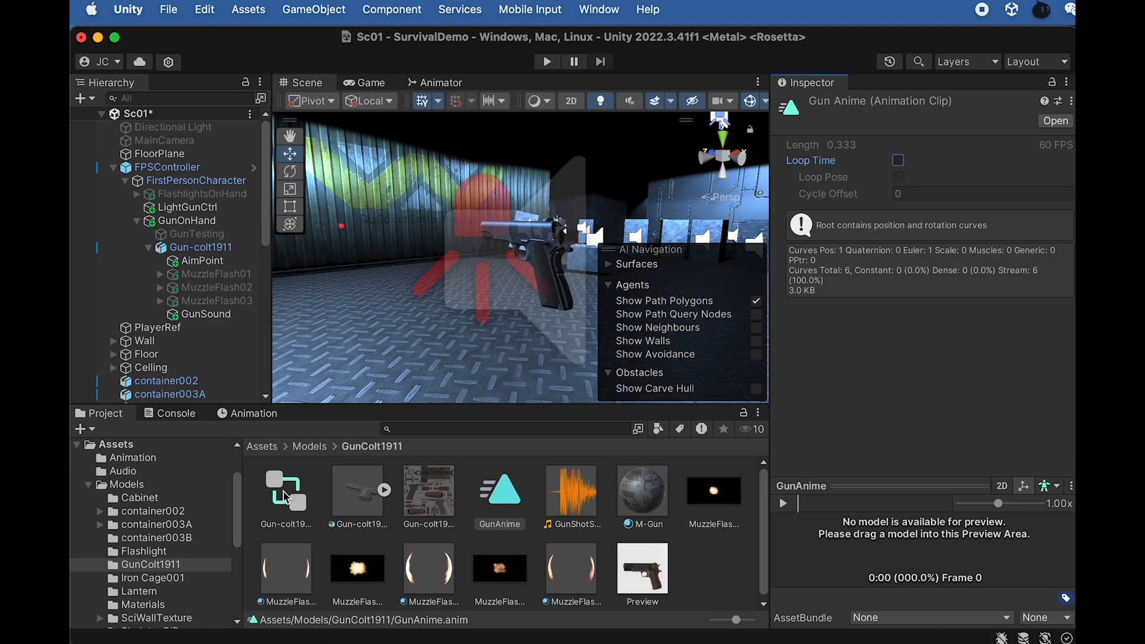
- Open the Gun-colt1911 animator controller and move the GunAnime state below the level of the Entry node
click(292, 512)
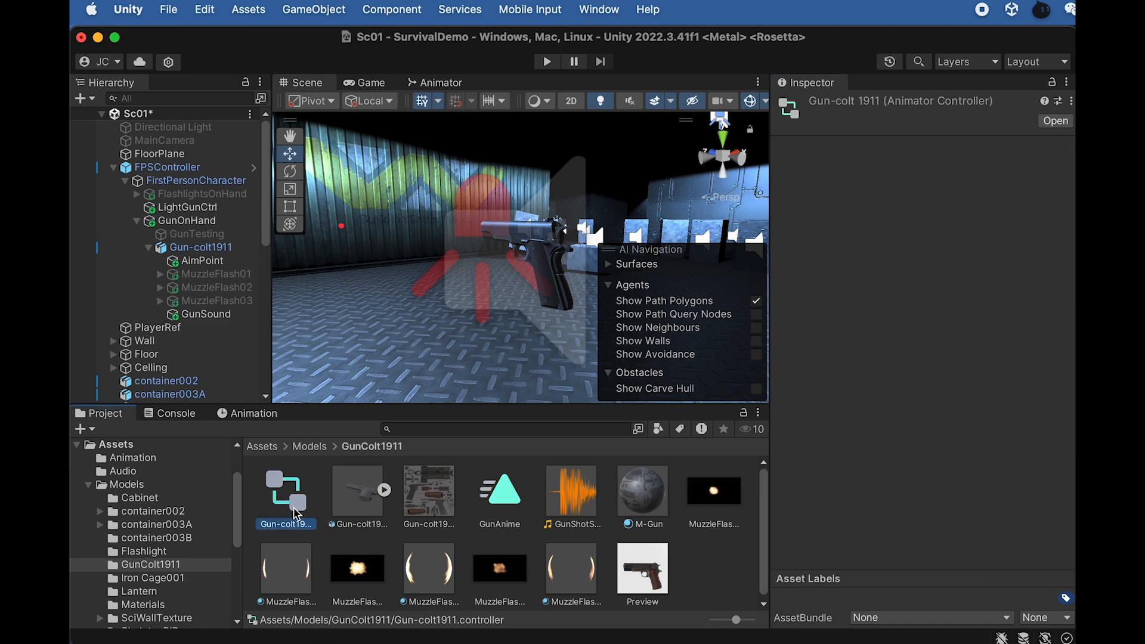
click(230, 252)
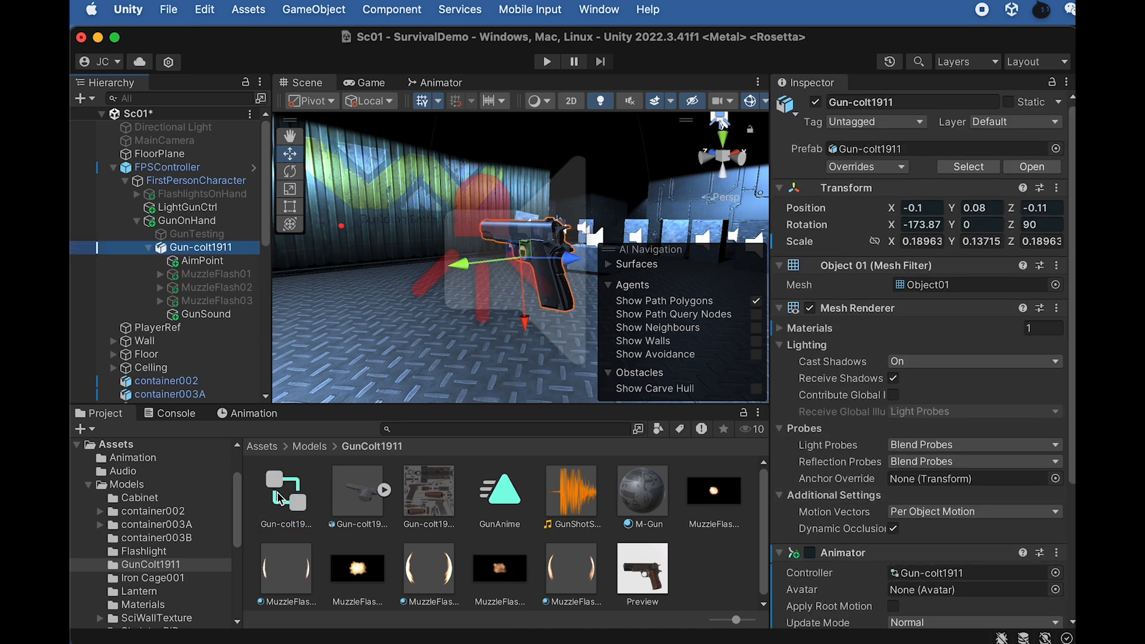
double_click(285, 492)
drag(608, 216, 650, 315)
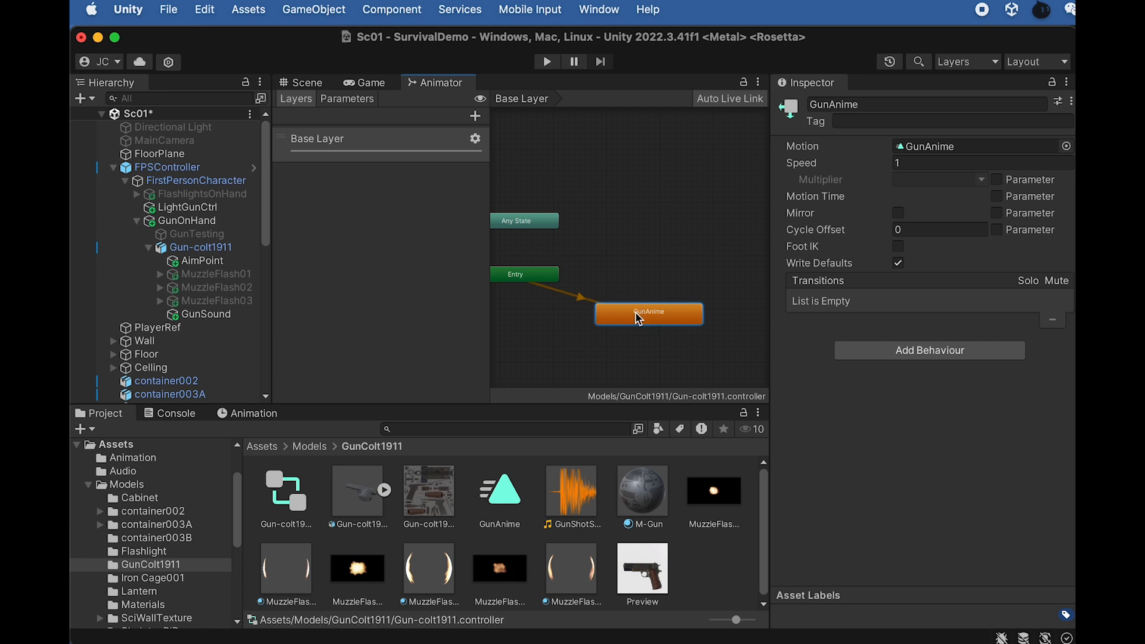
- Add an empty state above GunAnime and set it as the layer default state
right_click(630, 264)
mouse_move(651, 279)
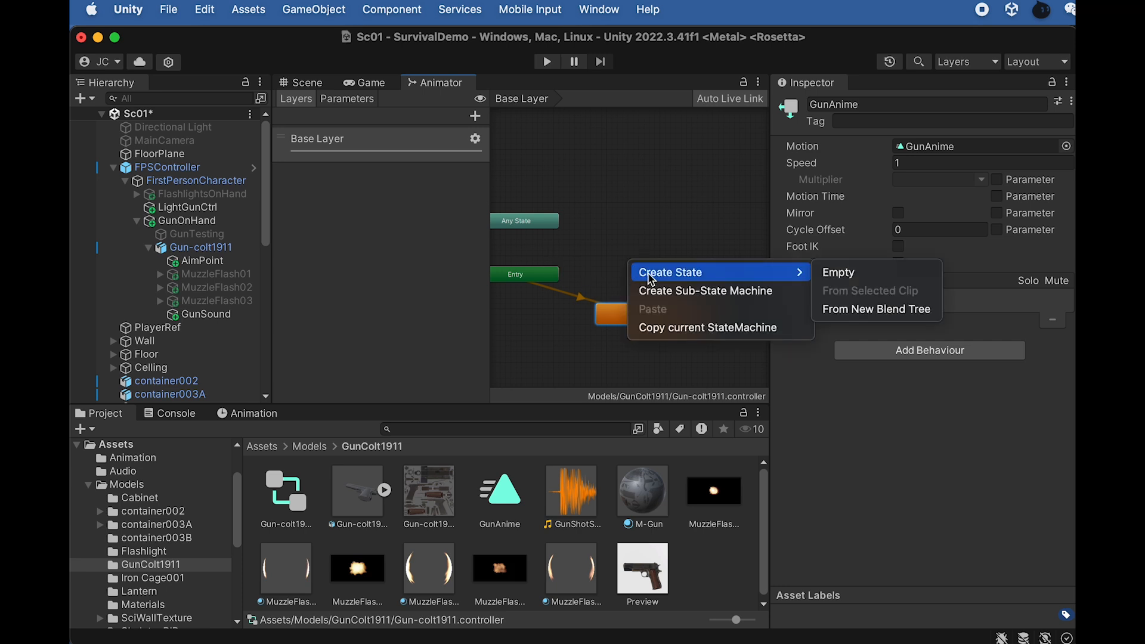
click(836, 272)
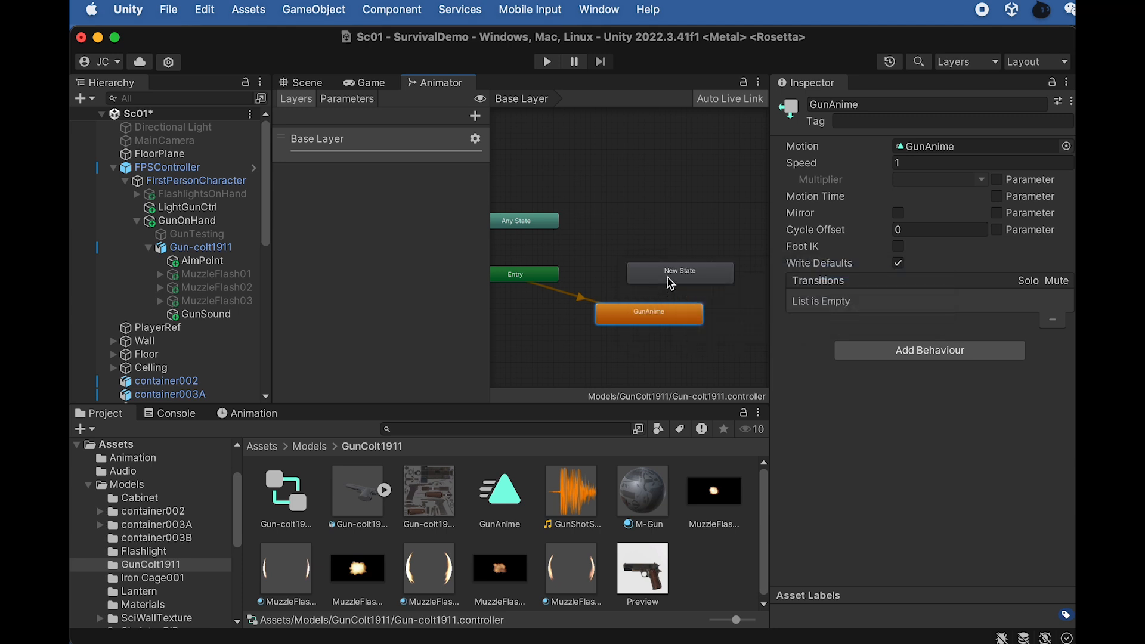
right_click(631, 264)
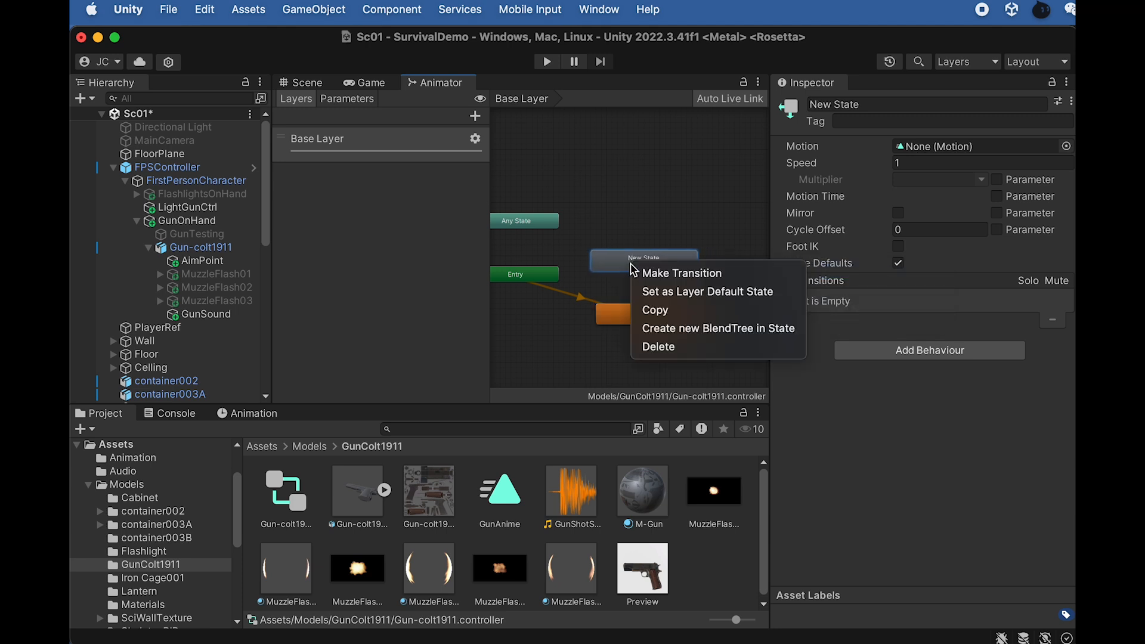
click(693, 289)
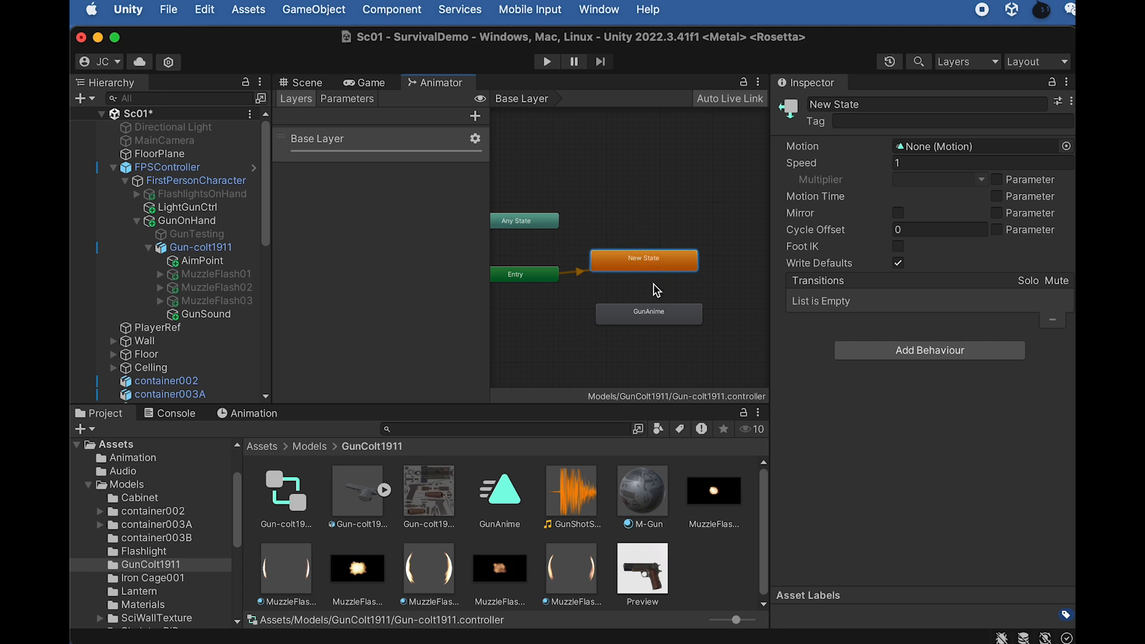
- Open the FiringGun script from LightGunCtrl in Dreamweaver and copy the animation name GunShotAnime from its Play call
click(649, 319)
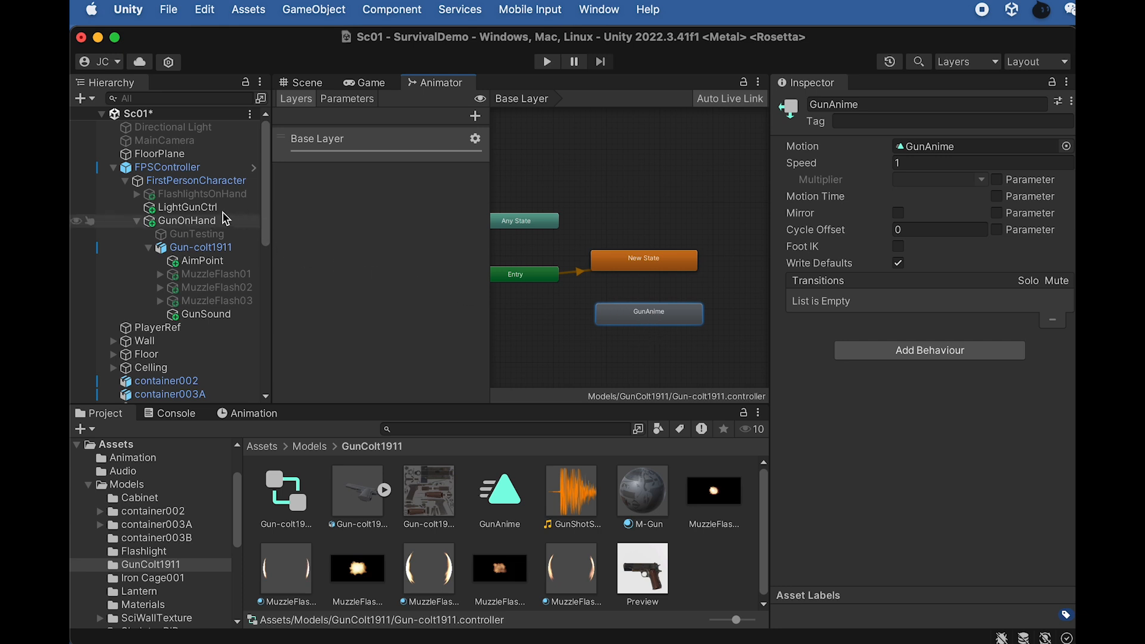
click(200, 209)
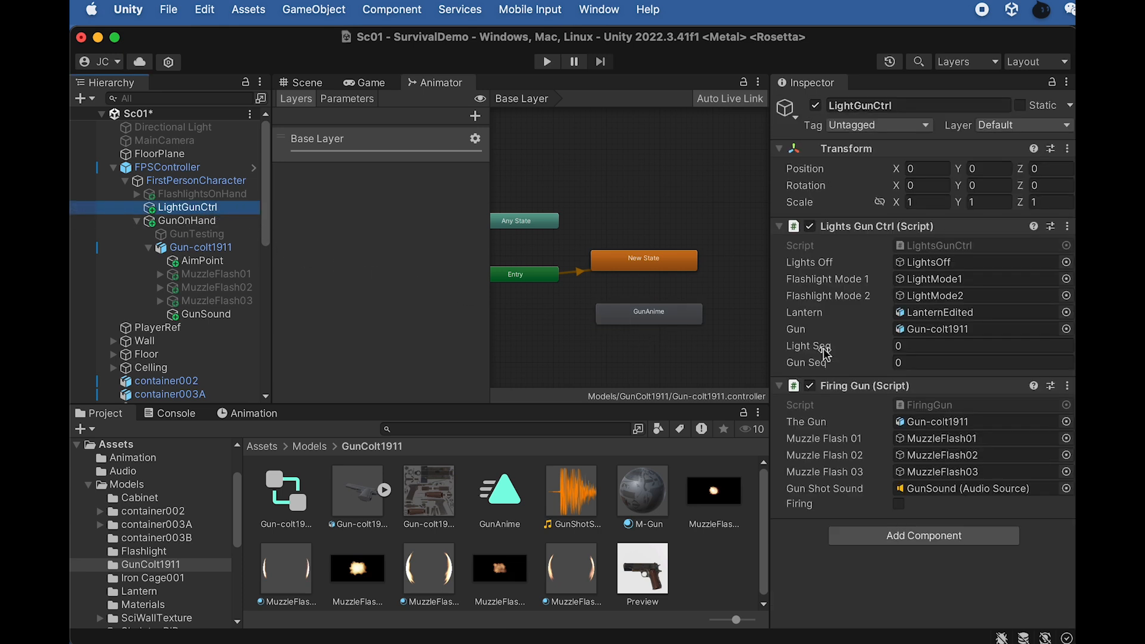
click(938, 407)
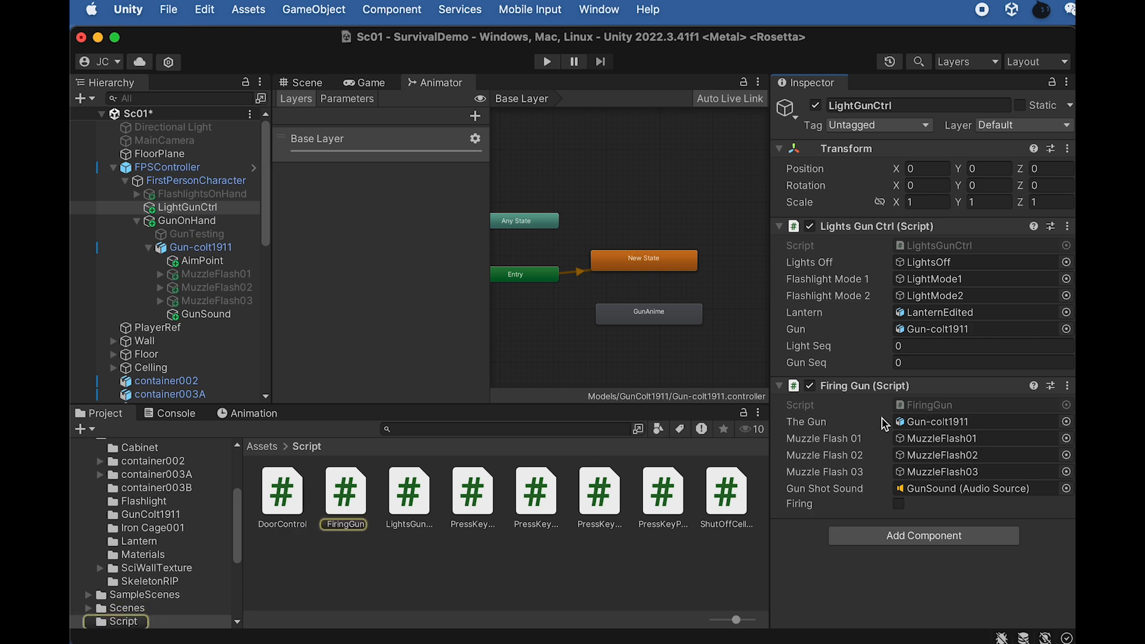
double_click(352, 491)
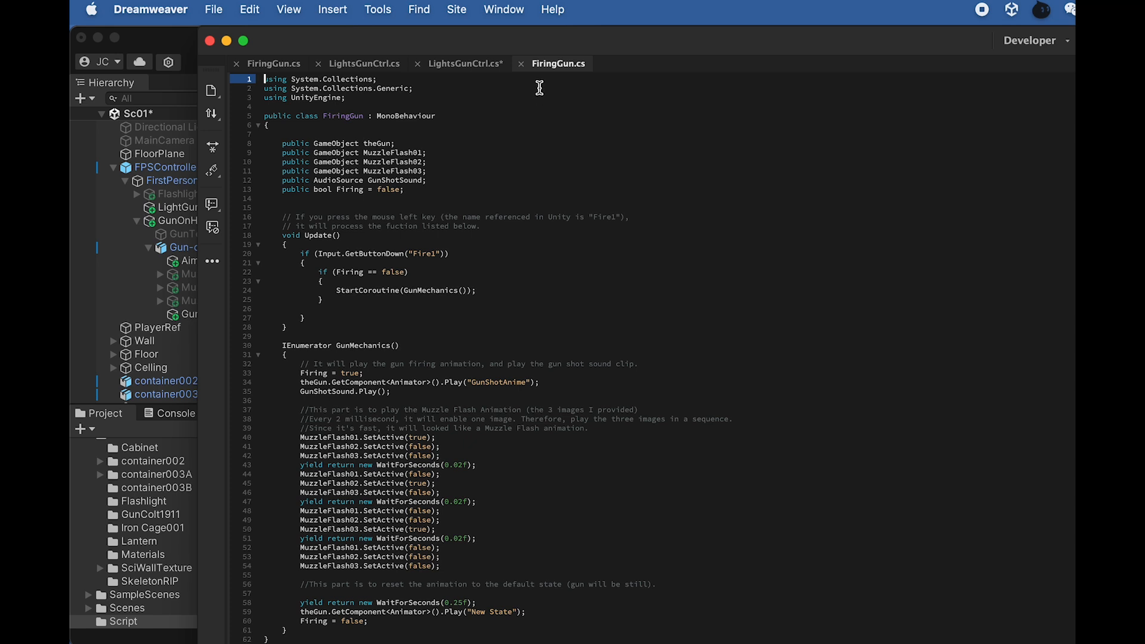
drag(528, 383, 470, 382)
key(super+c)
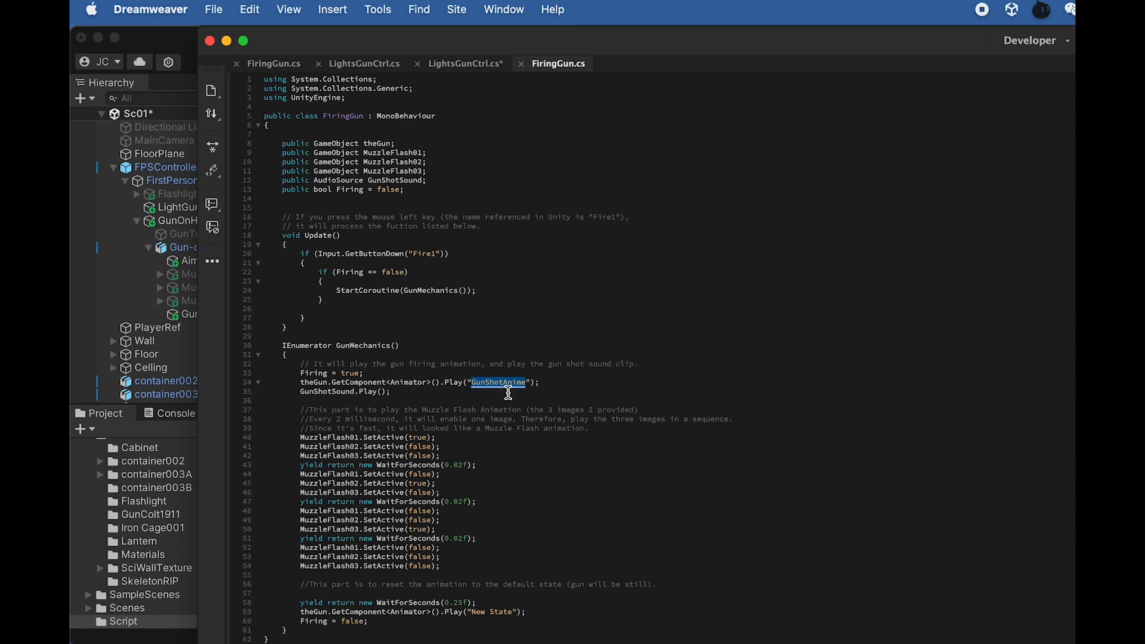
- Switch back to Unity and rename the GunAnime state in the animator to GunShotAnime
key(super+Tab)
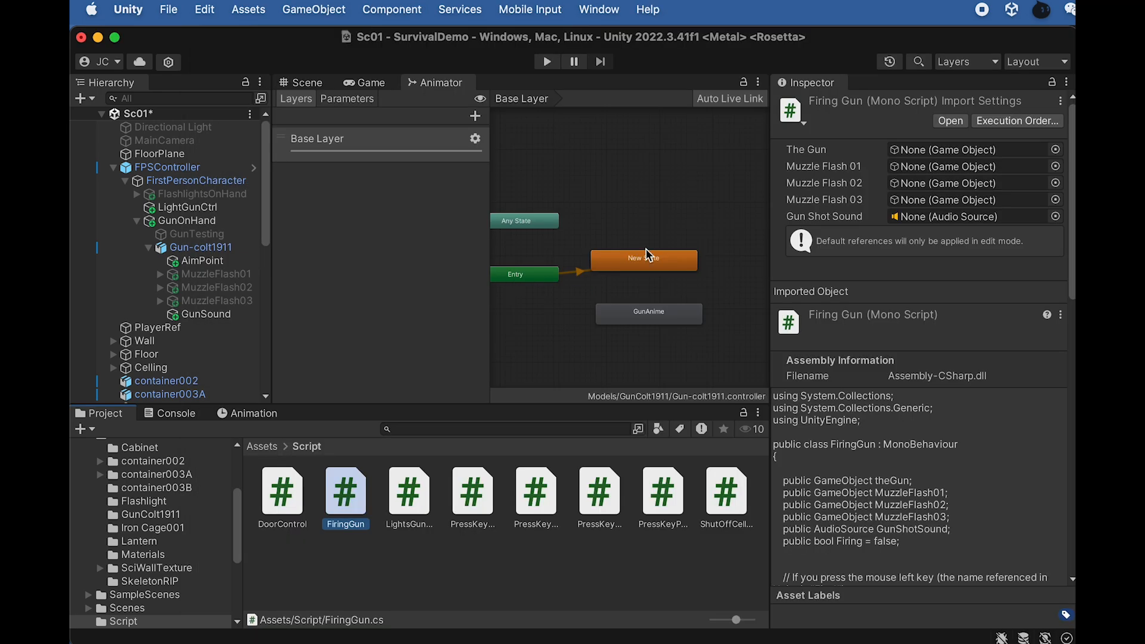
click(653, 315)
click(883, 102)
key(super+v)
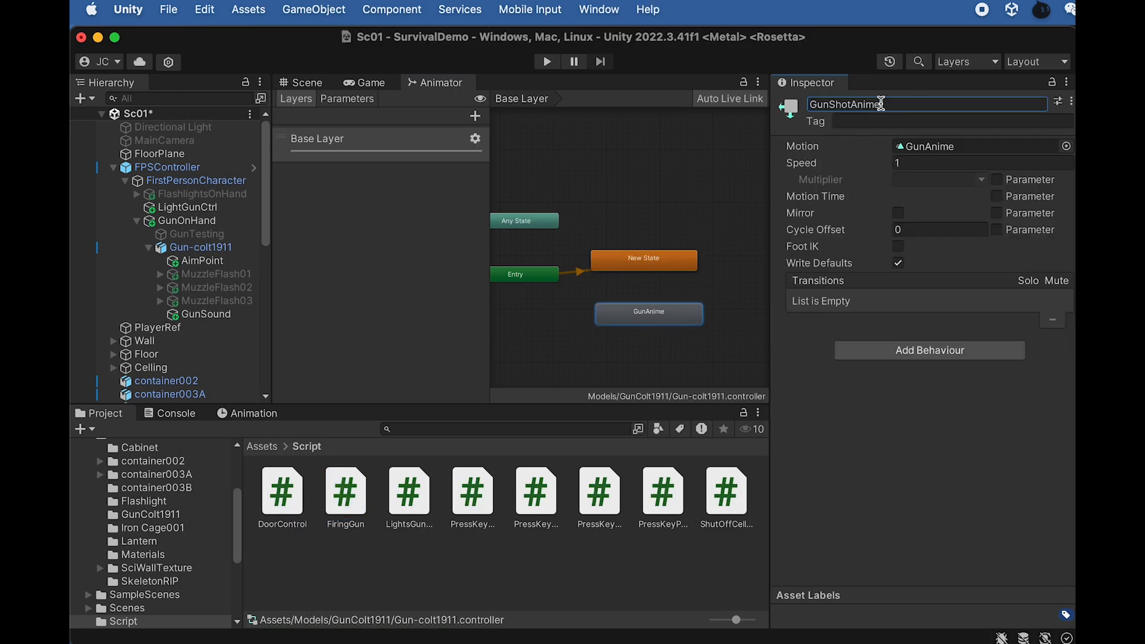
click(705, 312)
- Compare the animator's state names with the FiringGun script and examine its muzzle flash sequence and animation reset code
key(super+Tab)
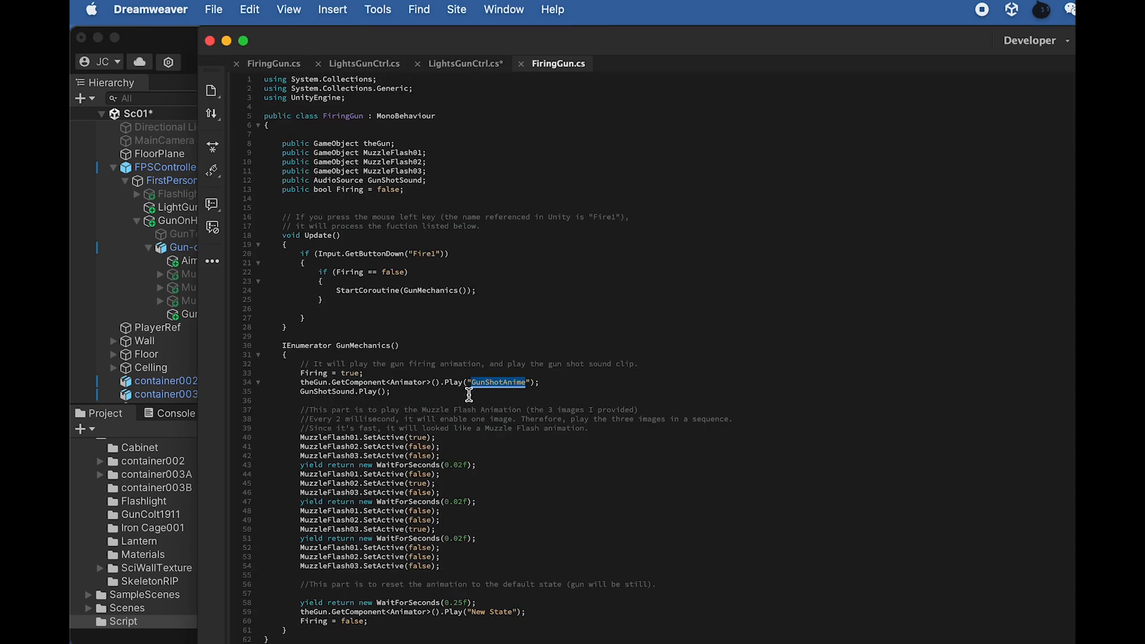
key(super+Tab)
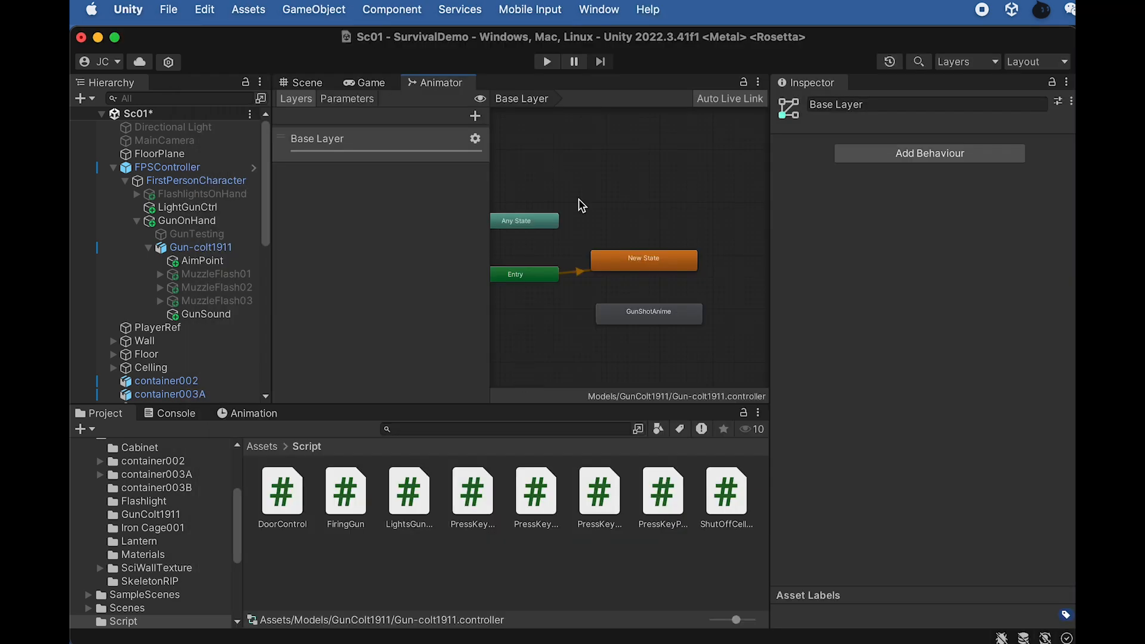
key(super+Tab)
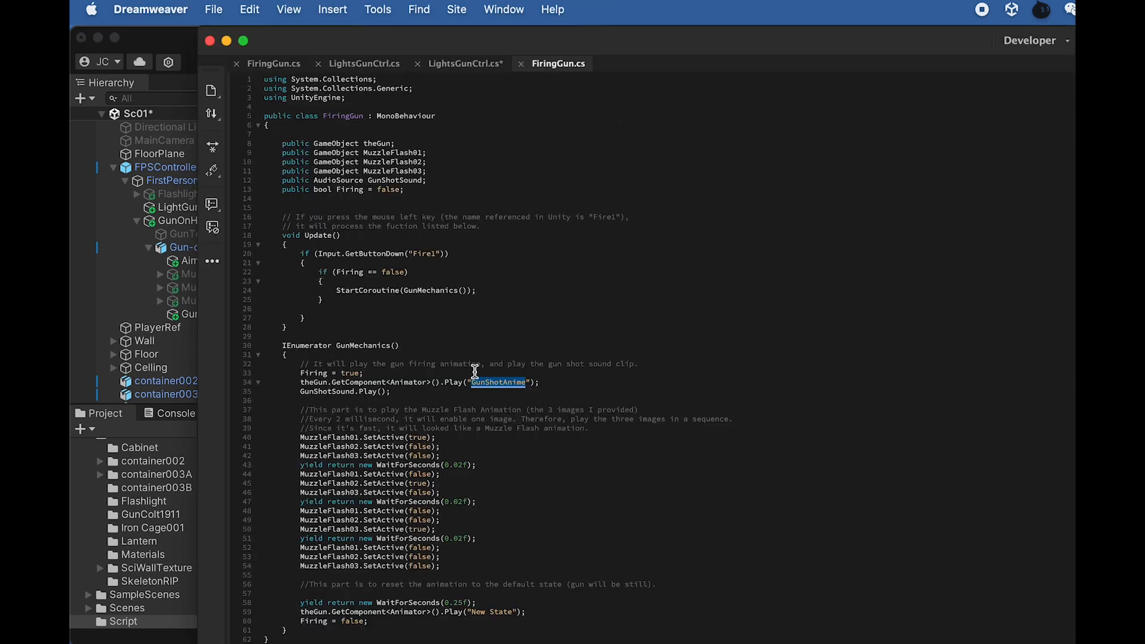
key(super+Tab)
key(super+Tab)
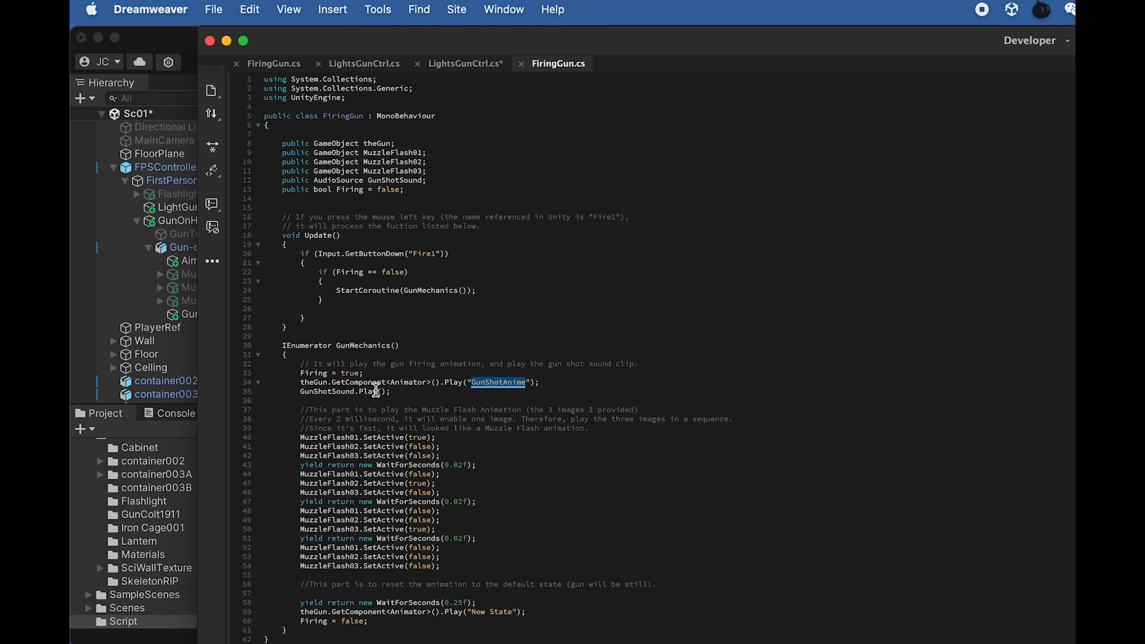
drag(327, 437, 355, 457)
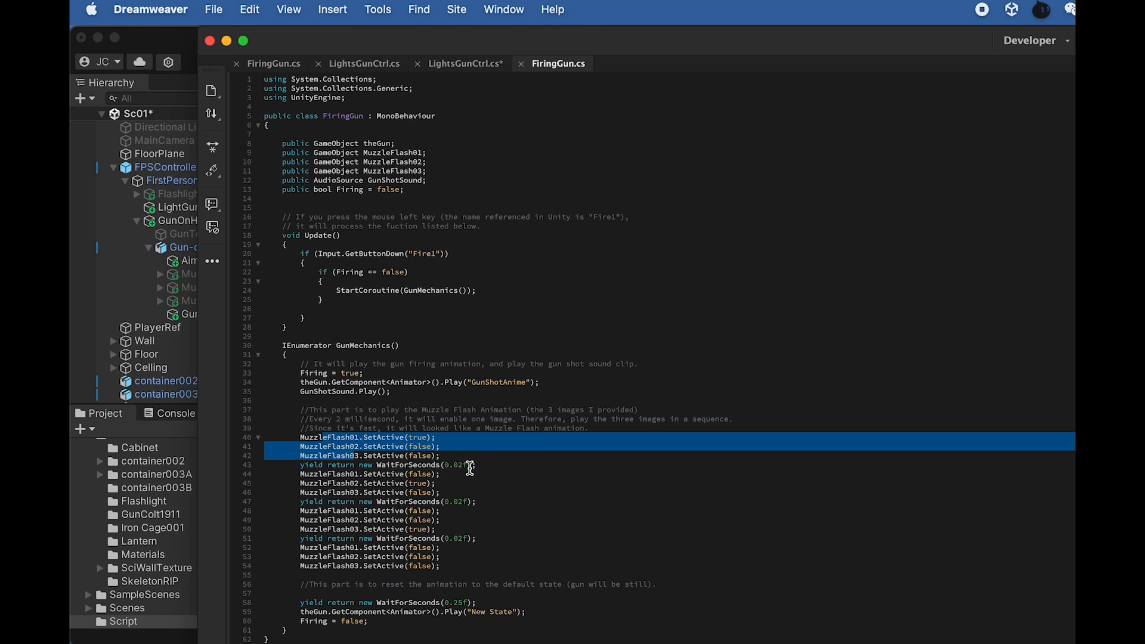
drag(436, 484, 327, 483)
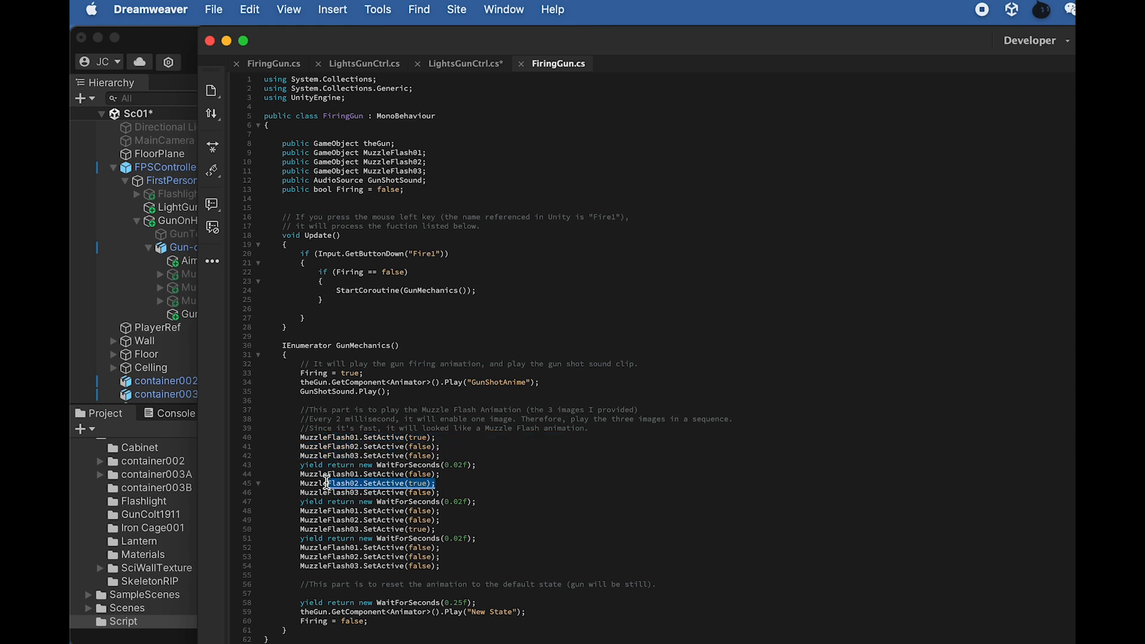
drag(480, 502, 348, 527)
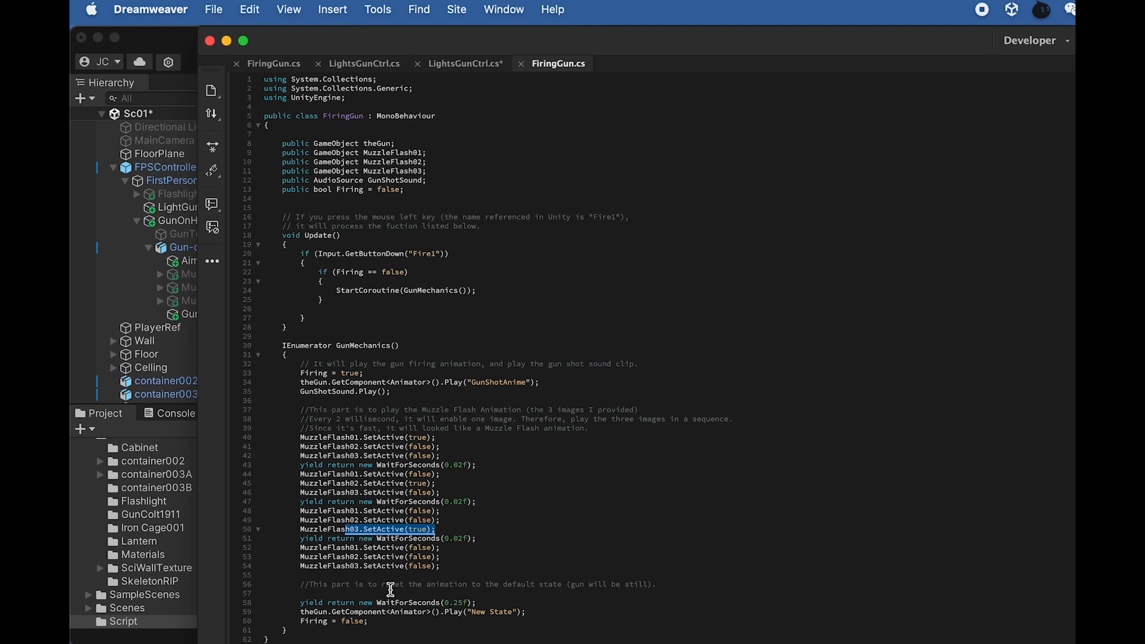
double_click(314, 613)
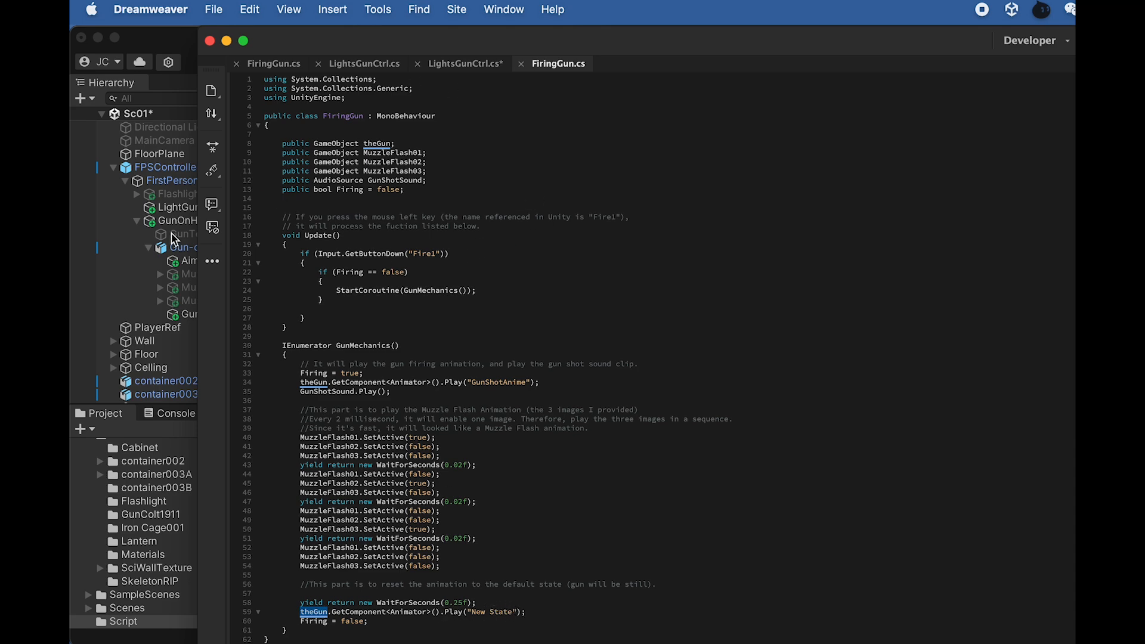
- Return to Unity, start play mode, and bring out the lantern and the Colt 1911
click(88, 314)
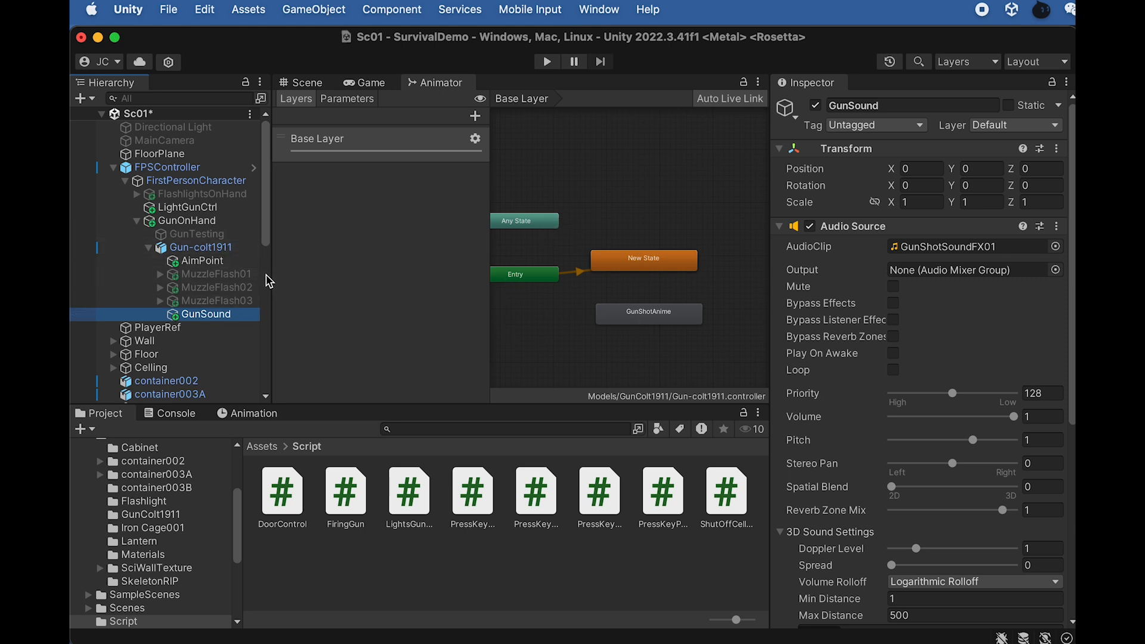
key(super+p)
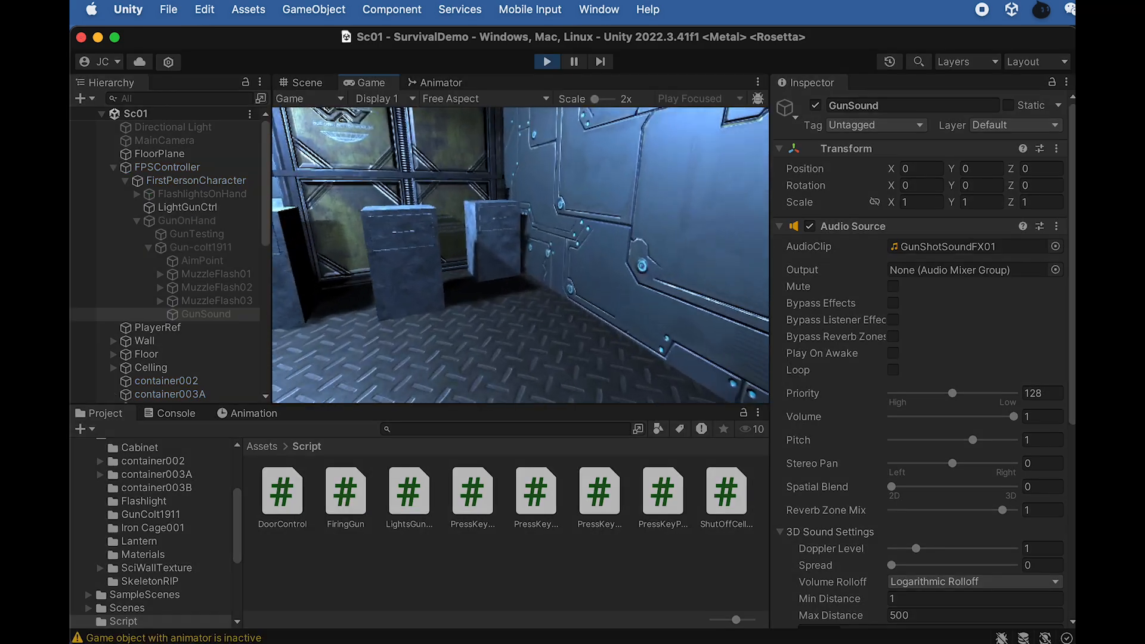
key(e)
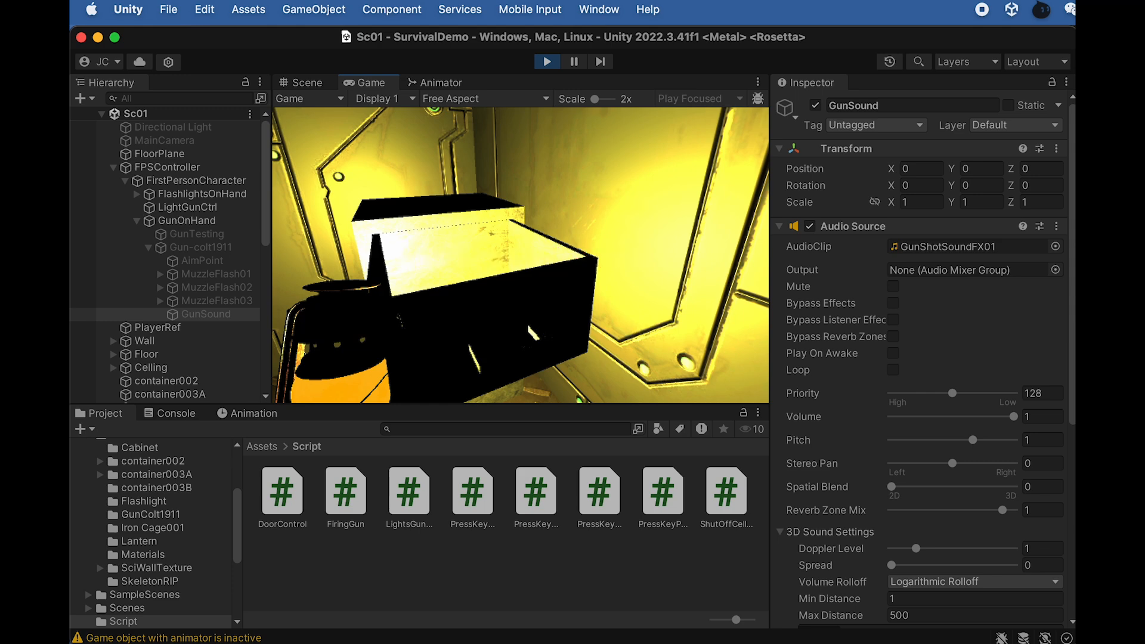
key(r)
key(s)
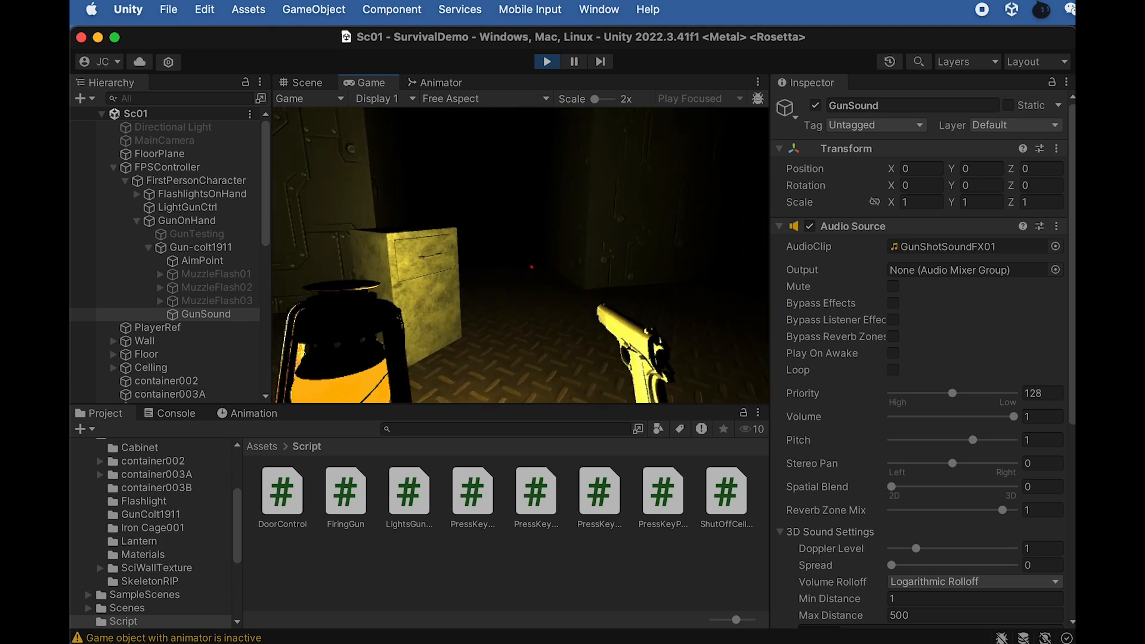
- Fire the gun several times to test recoil, muzzle flash and sound, and end play mode
click(532, 267)
click(531, 266)
click(532, 266)
click(531, 267)
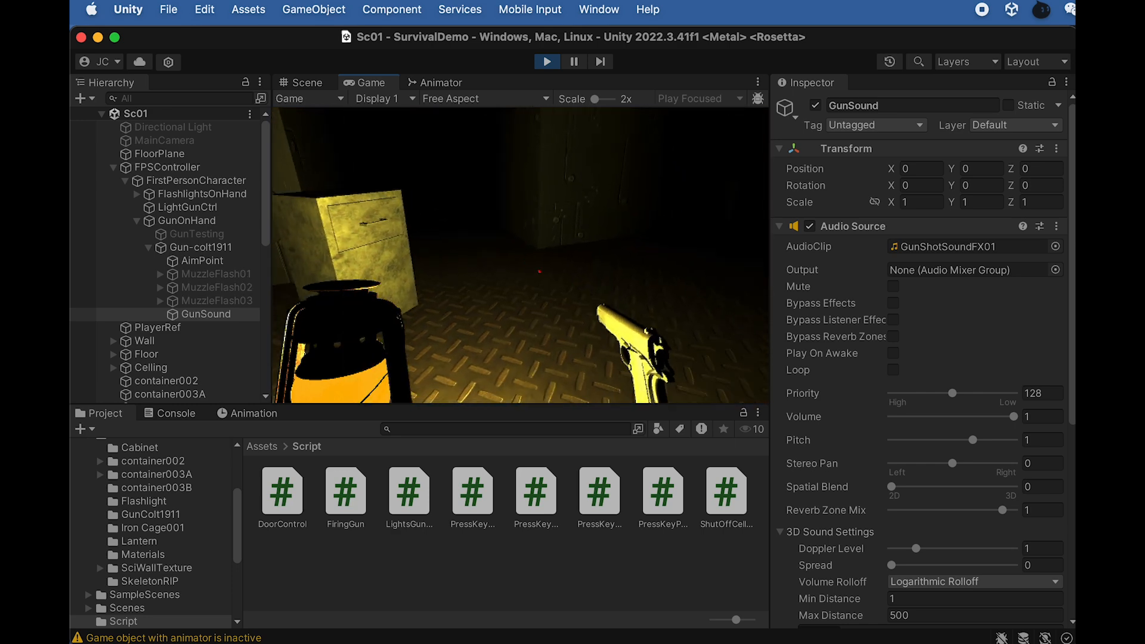
click(531, 266)
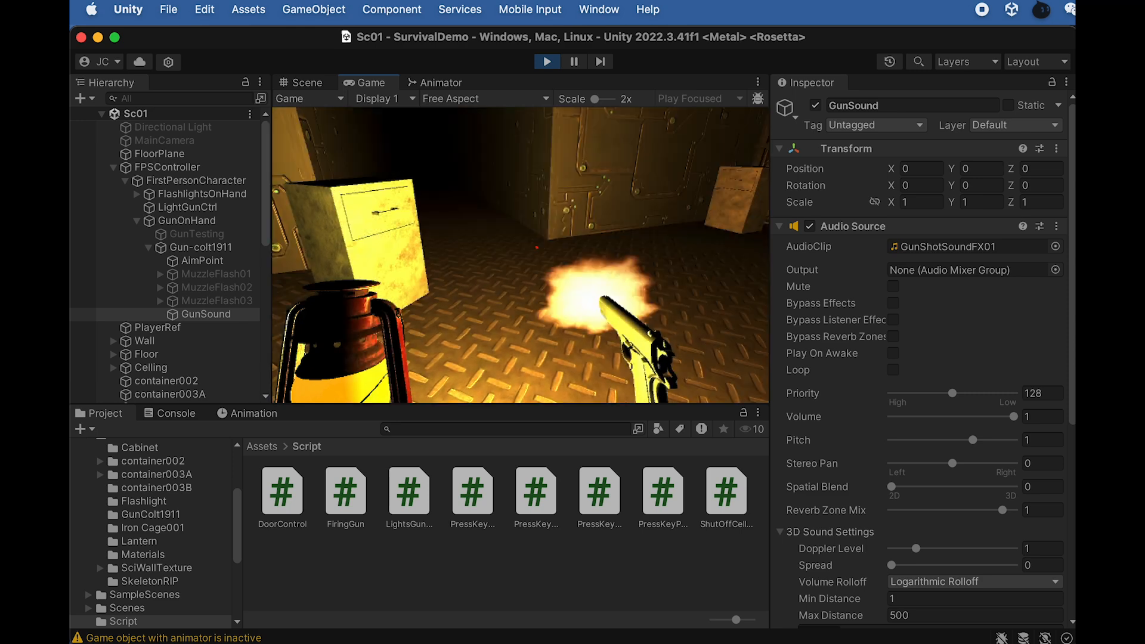
click(530, 265)
click(529, 265)
key(Escape)
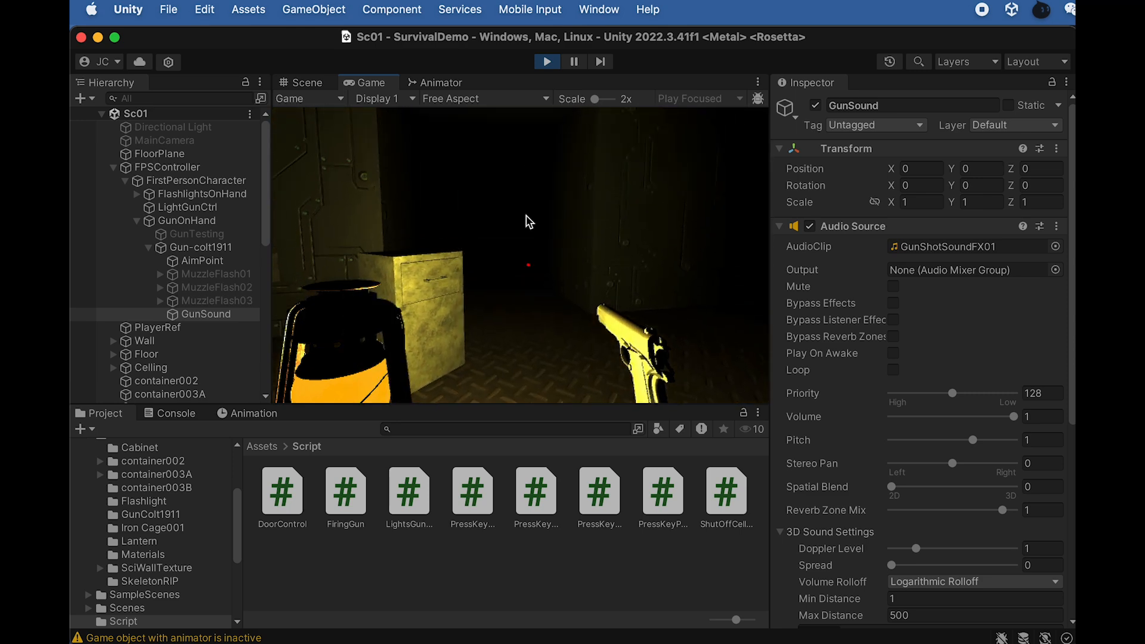
key(super+p)
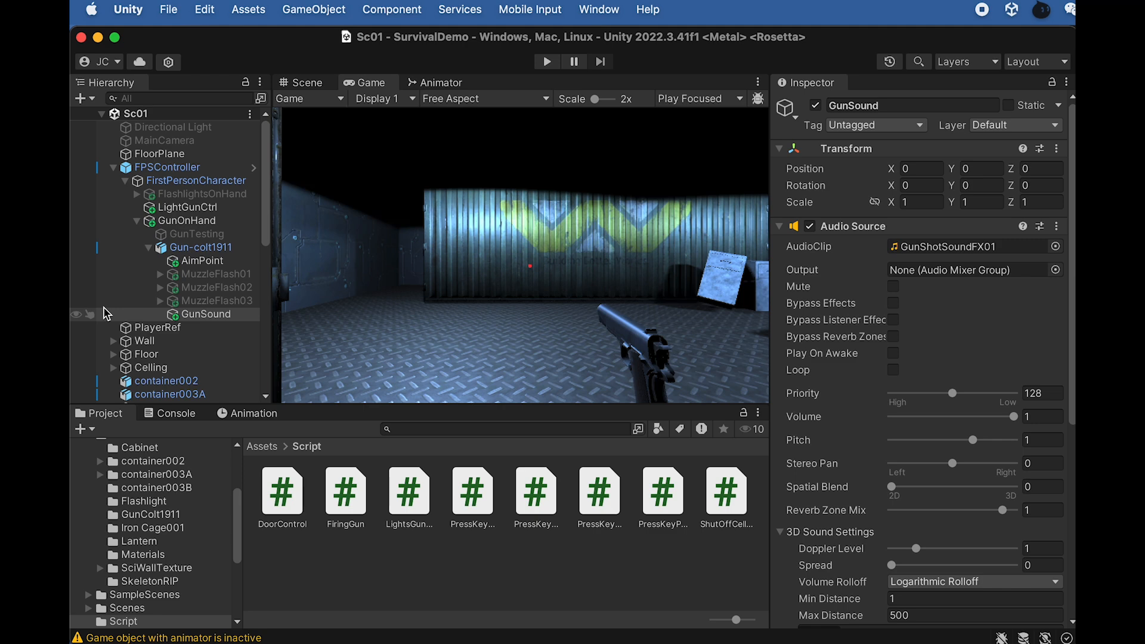
- Create an empty child object under AimPoint on the Colt 1911 and name it BulletGenerator
click(204, 264)
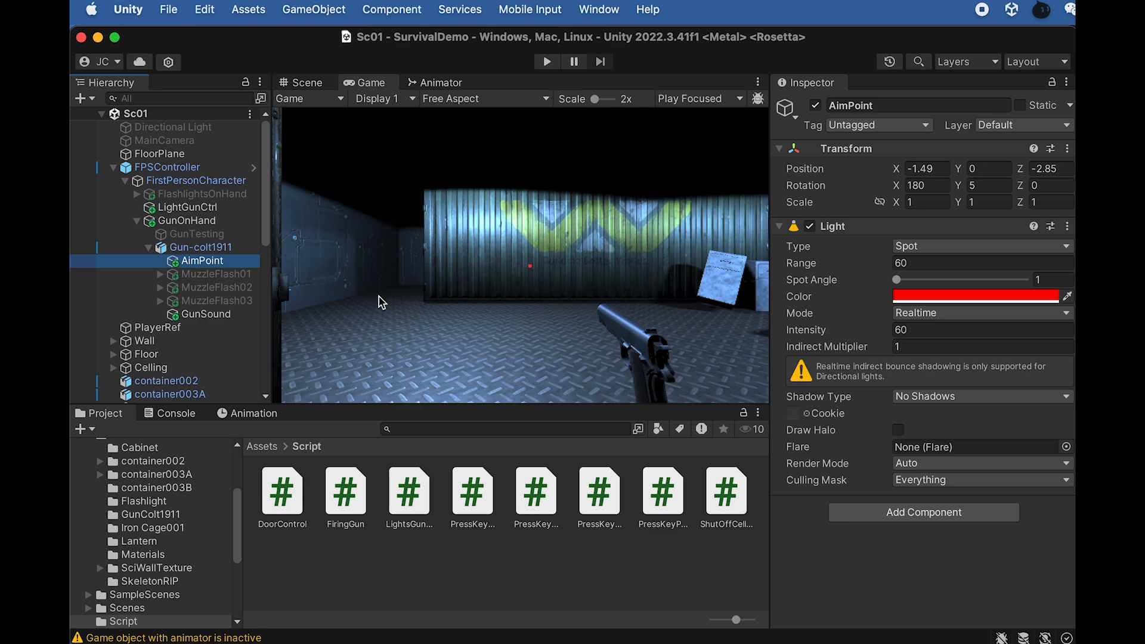
click(306, 83)
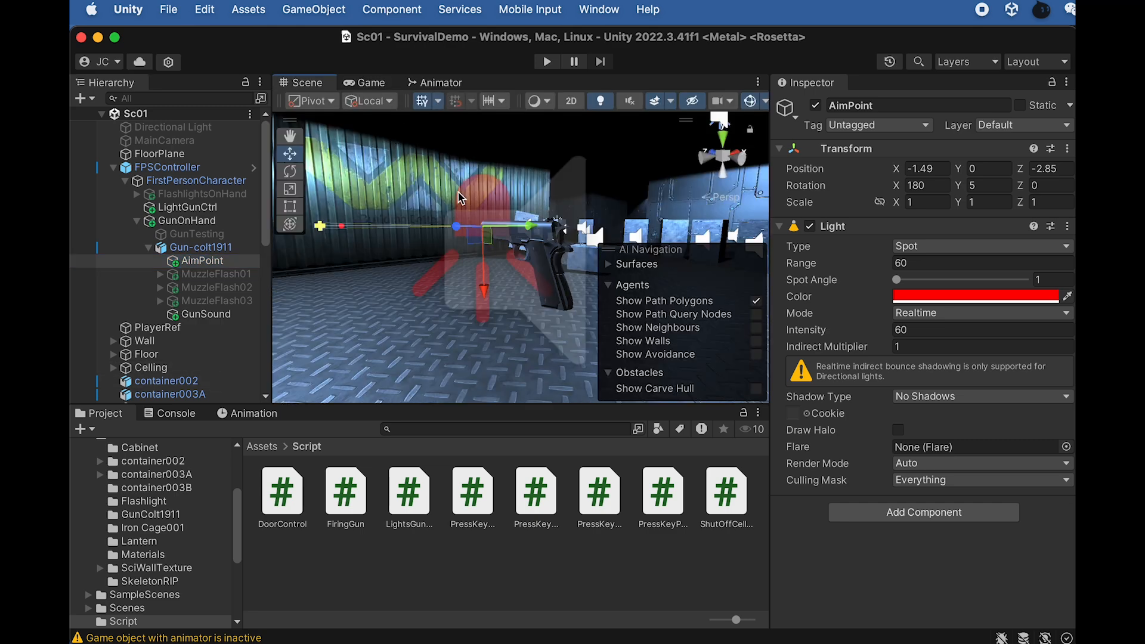
alt+drag(468, 225, 728, 300)
scroll(512, 297, up, 5)
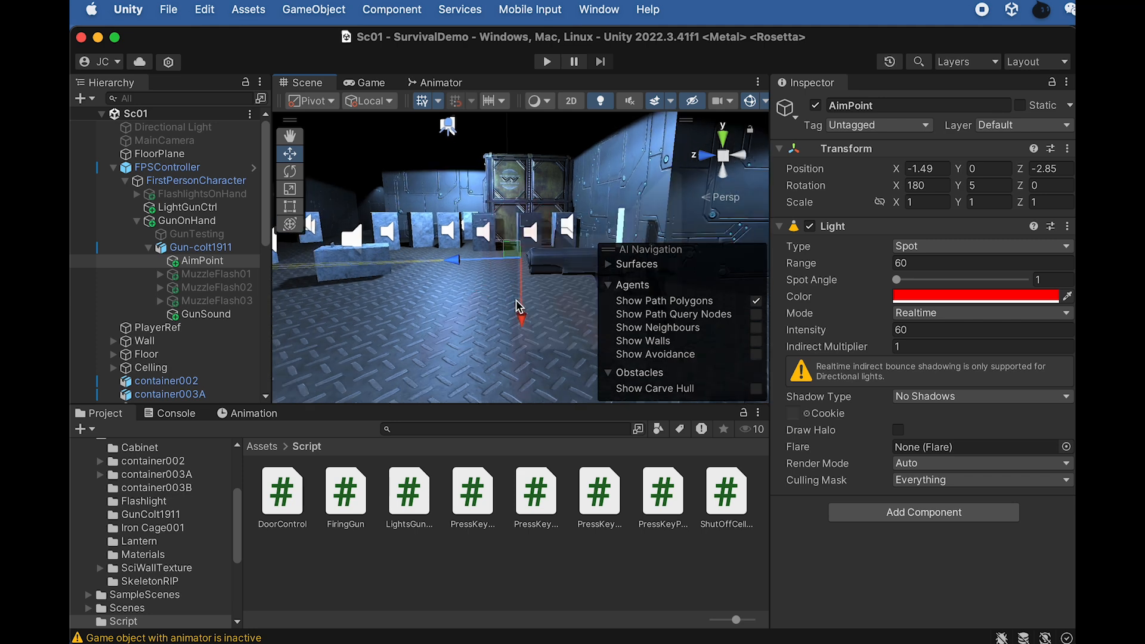
right_click(204, 261)
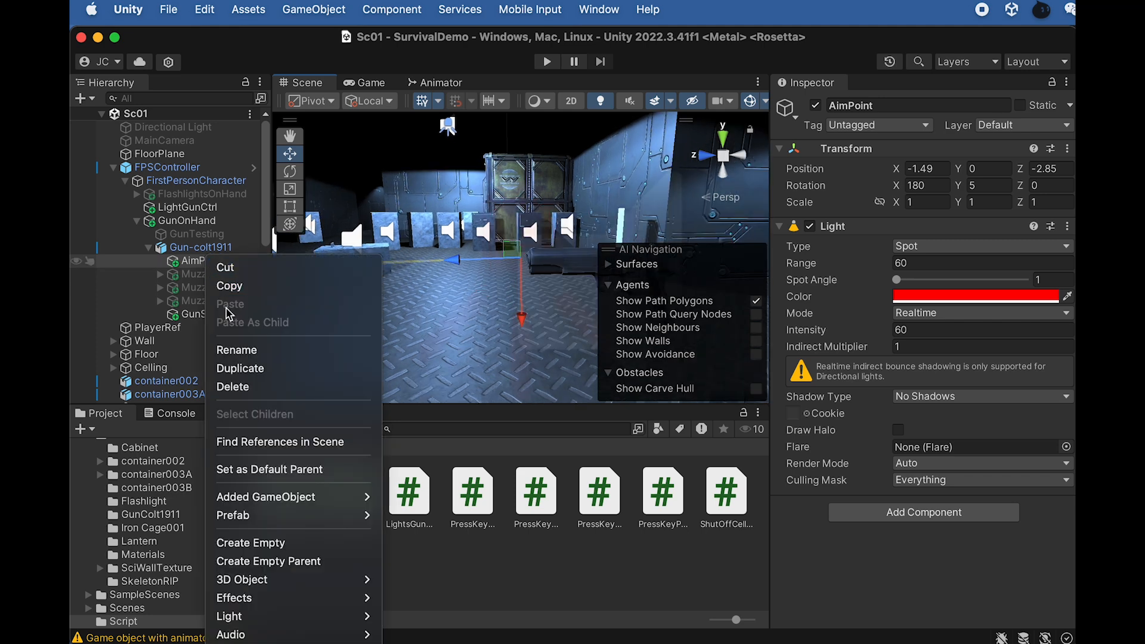
click(269, 542)
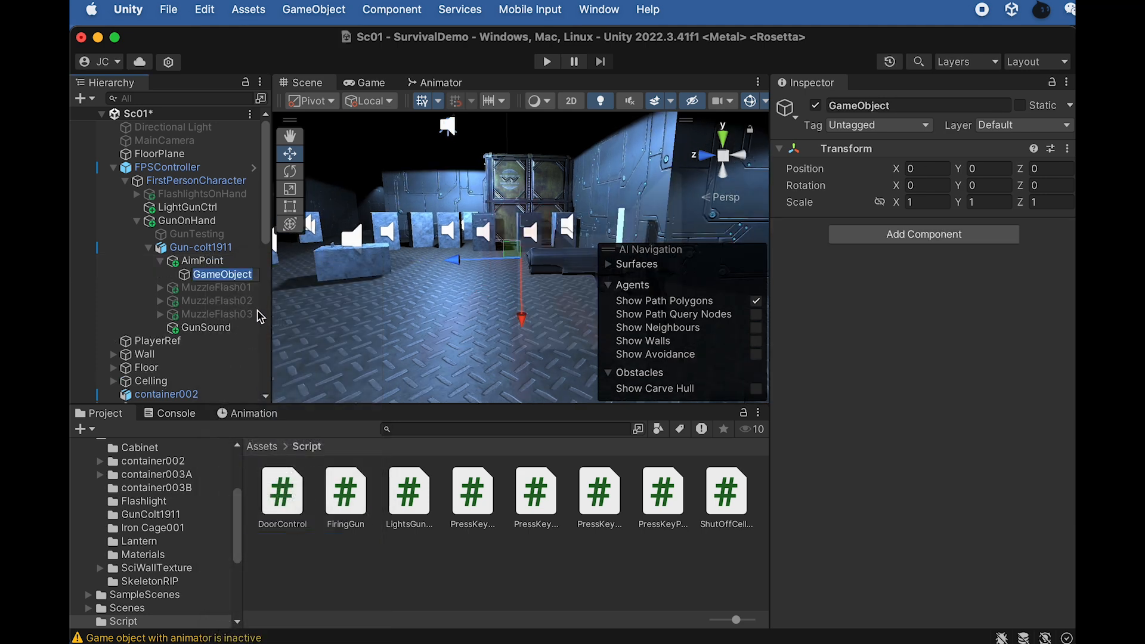
text(BulletGe)
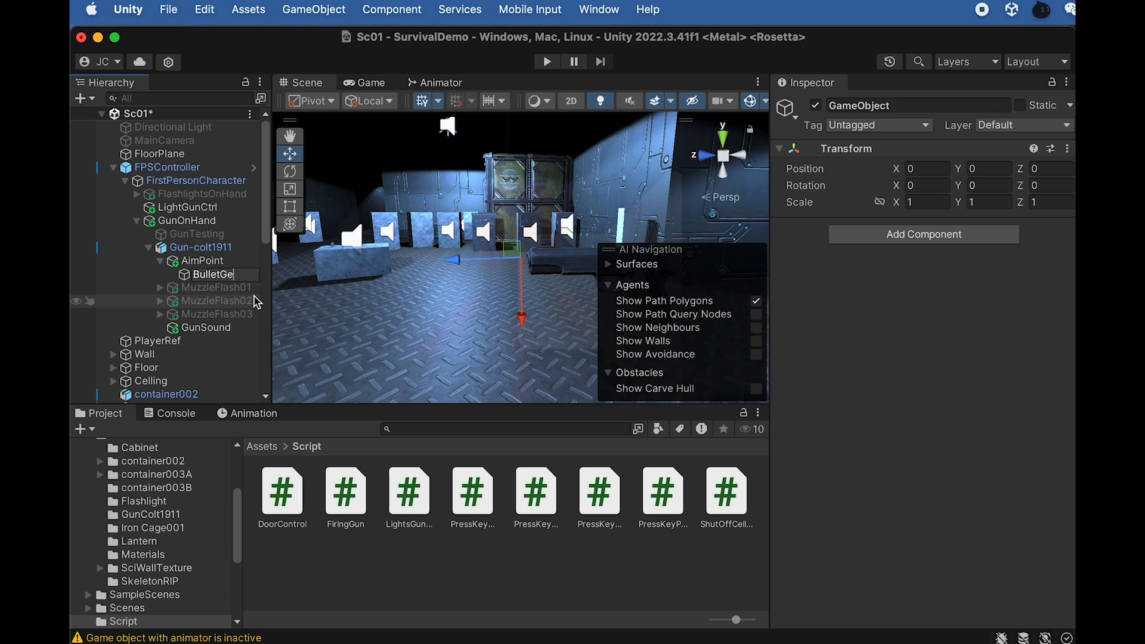
text(nerator)
key(Return)
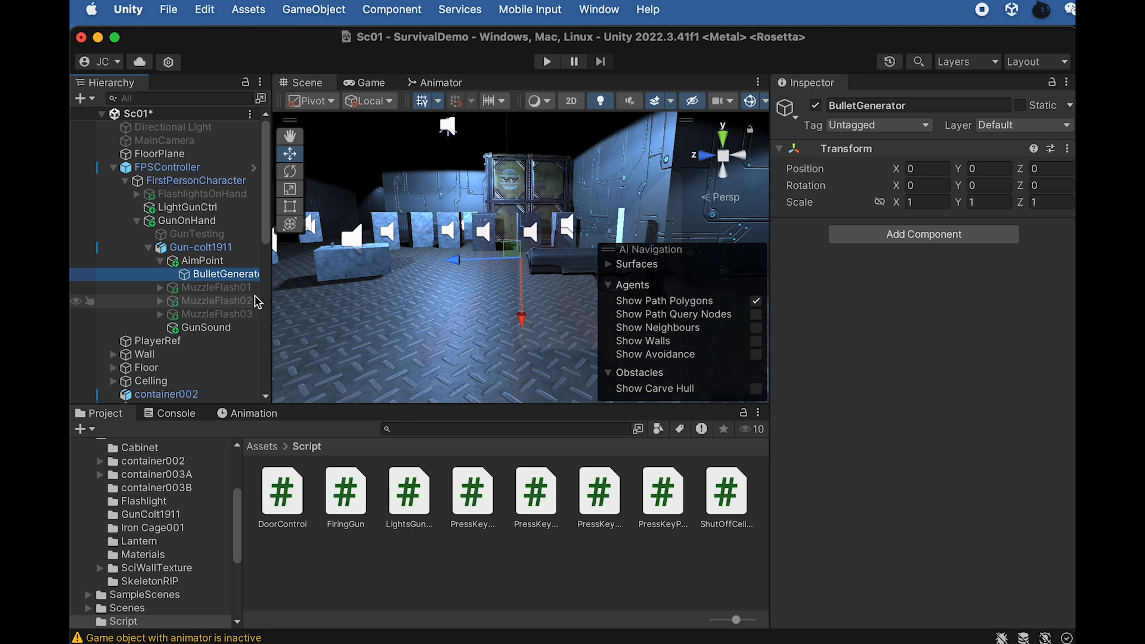
- Move BulletGenerator out of AimPoint so it sits directly under Gun-colt1911, above AimPoint
drag(218, 276, 196, 254)
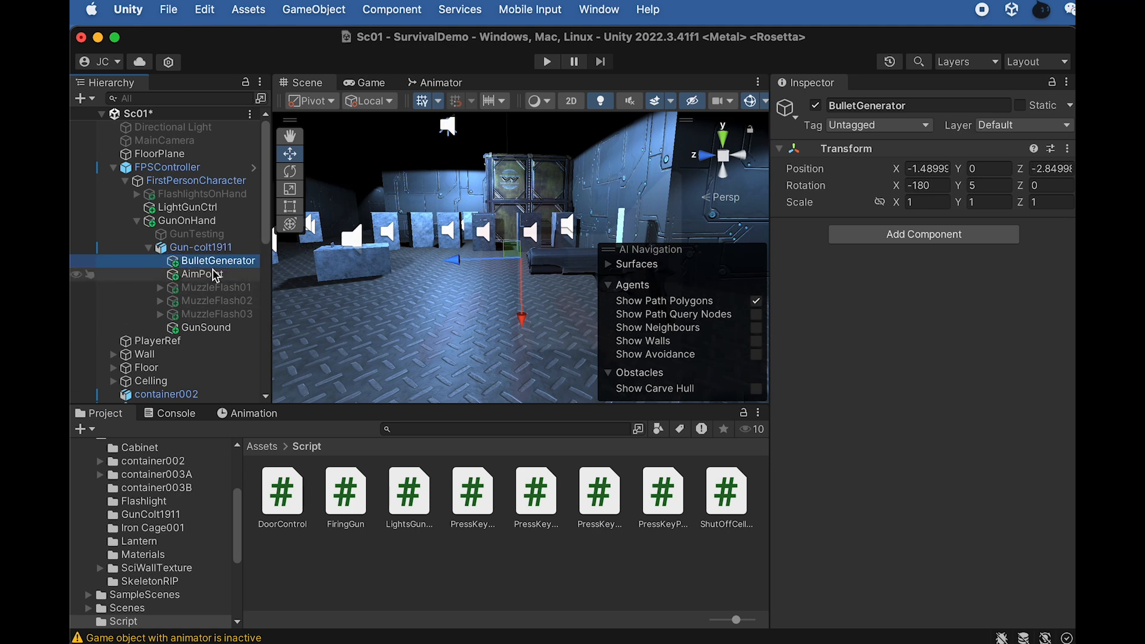
click(210, 278)
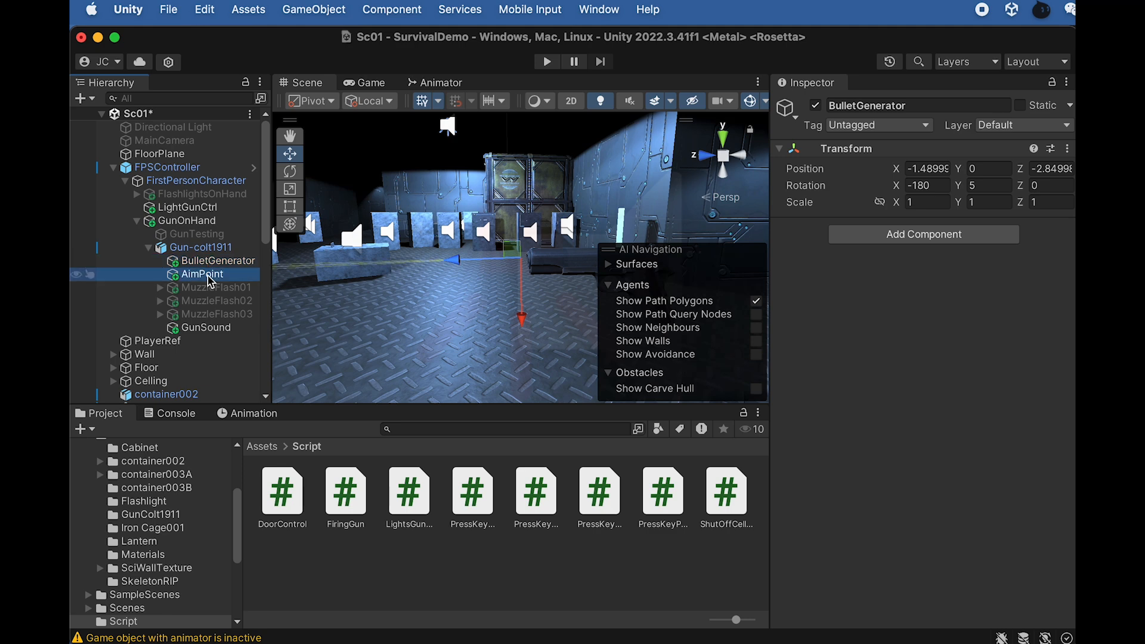
right_click(208, 280)
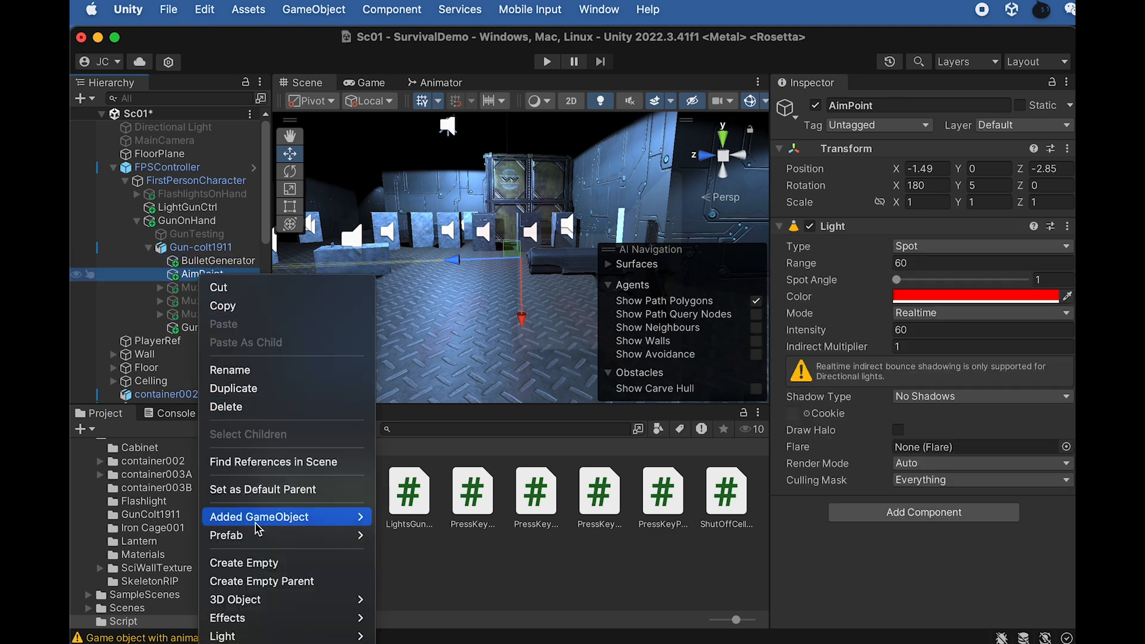
click(207, 267)
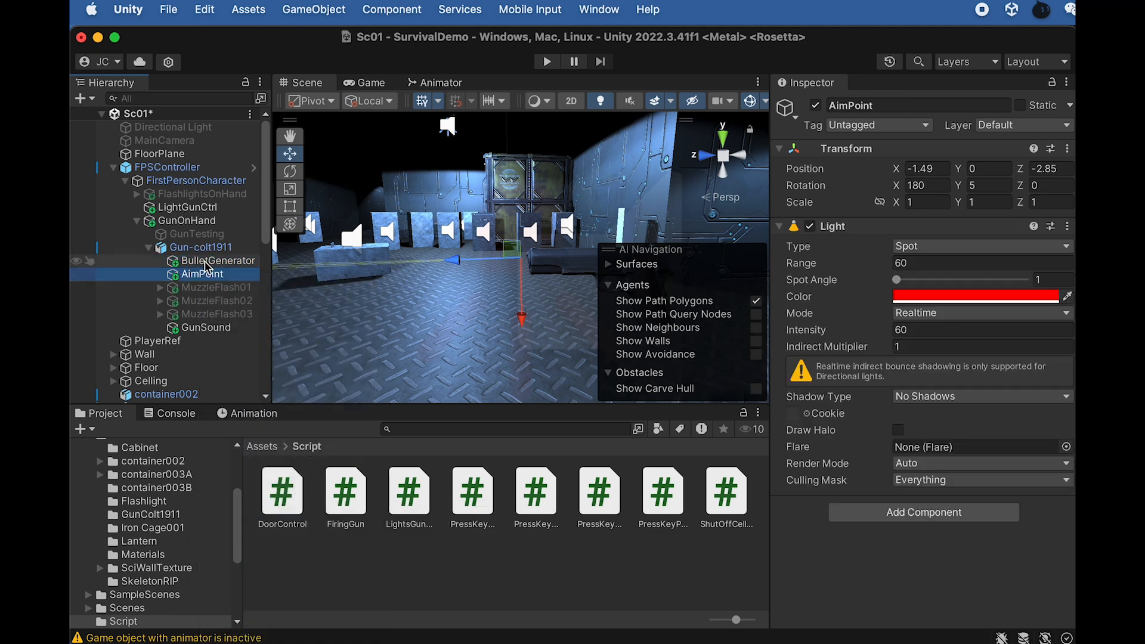
- Compare the transform and component settings of the BulletGenerator and AimPoint objects under Gun-colt1911
click(206, 264)
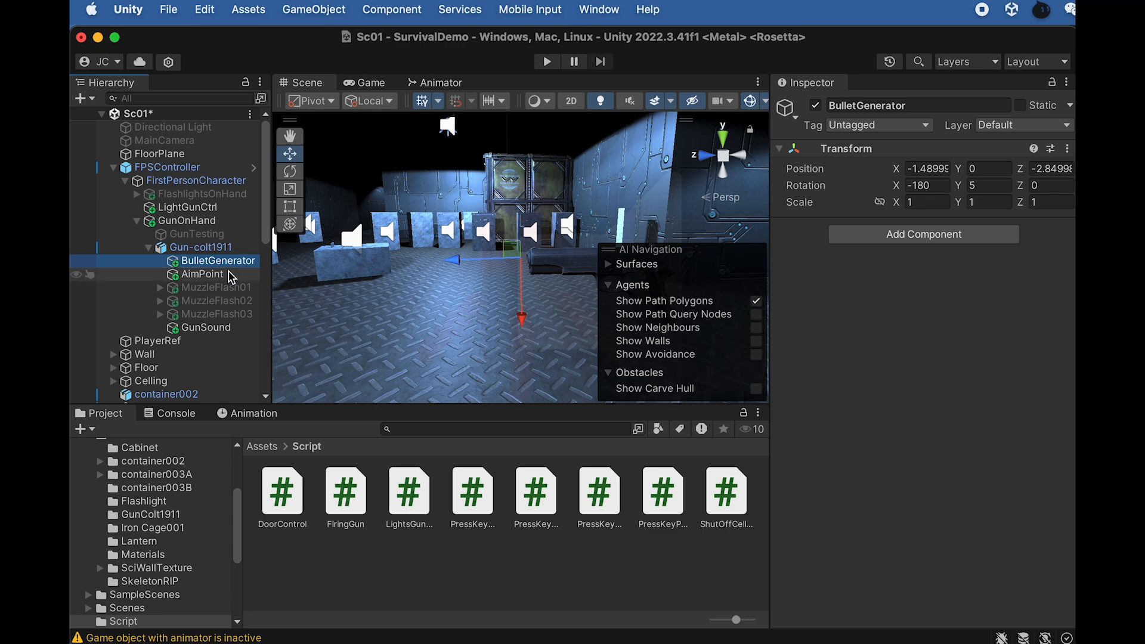
click(231, 276)
click(239, 263)
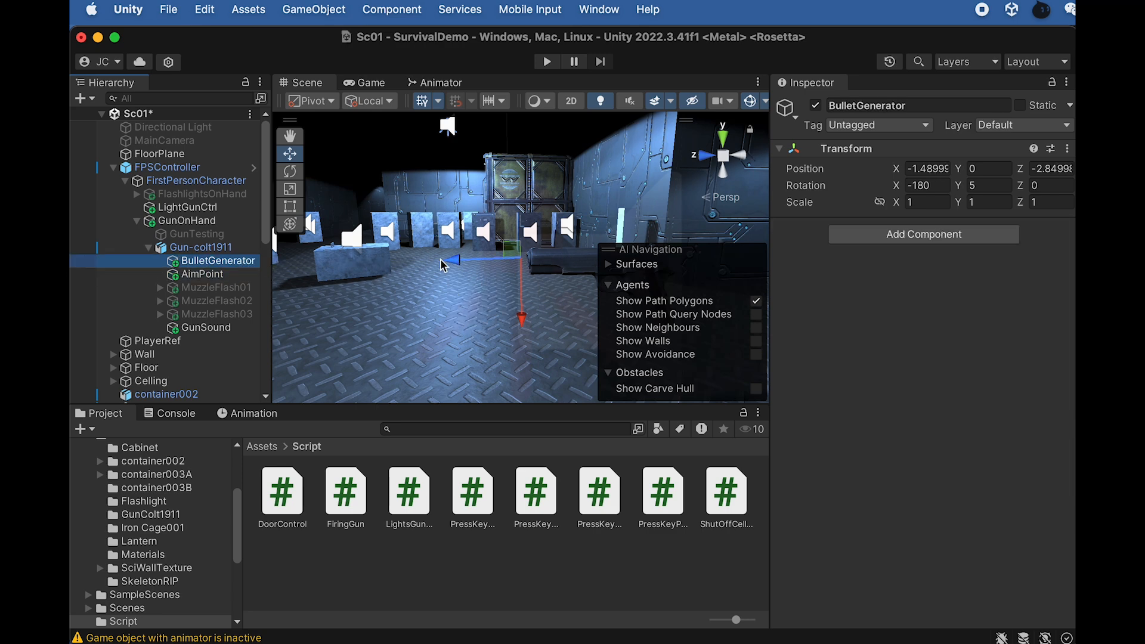
click(206, 275)
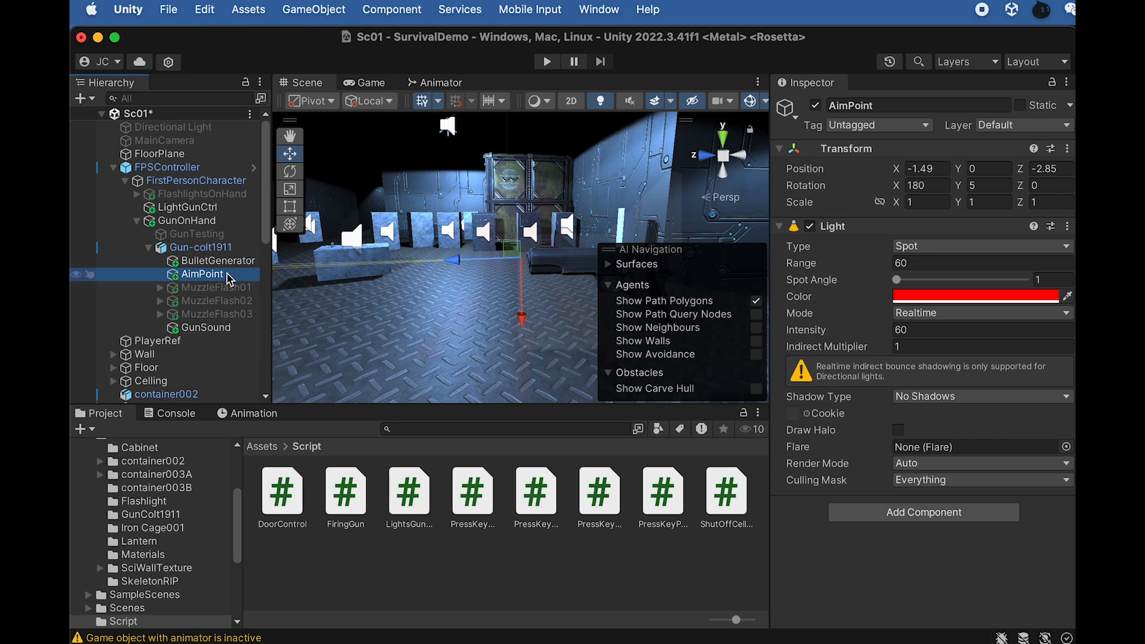
click(219, 263)
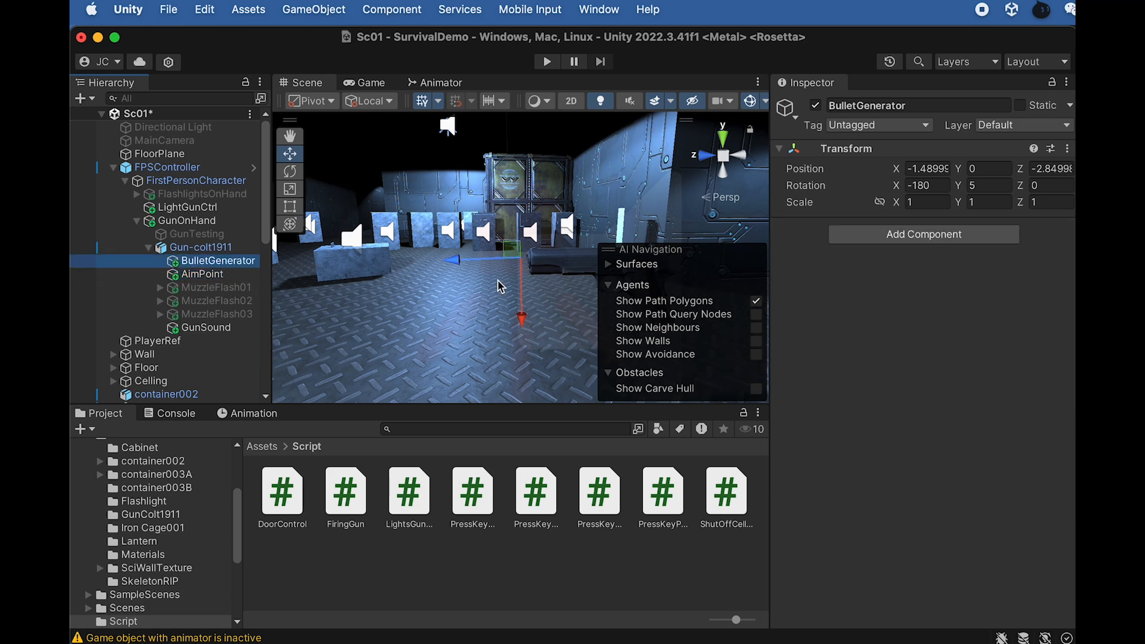
click(205, 274)
click(201, 261)
click(202, 274)
click(203, 264)
- Switch to Finder and import BulletGenerator.cs from the lecture project files into the Unity project's Script folder
key(super+Tab)
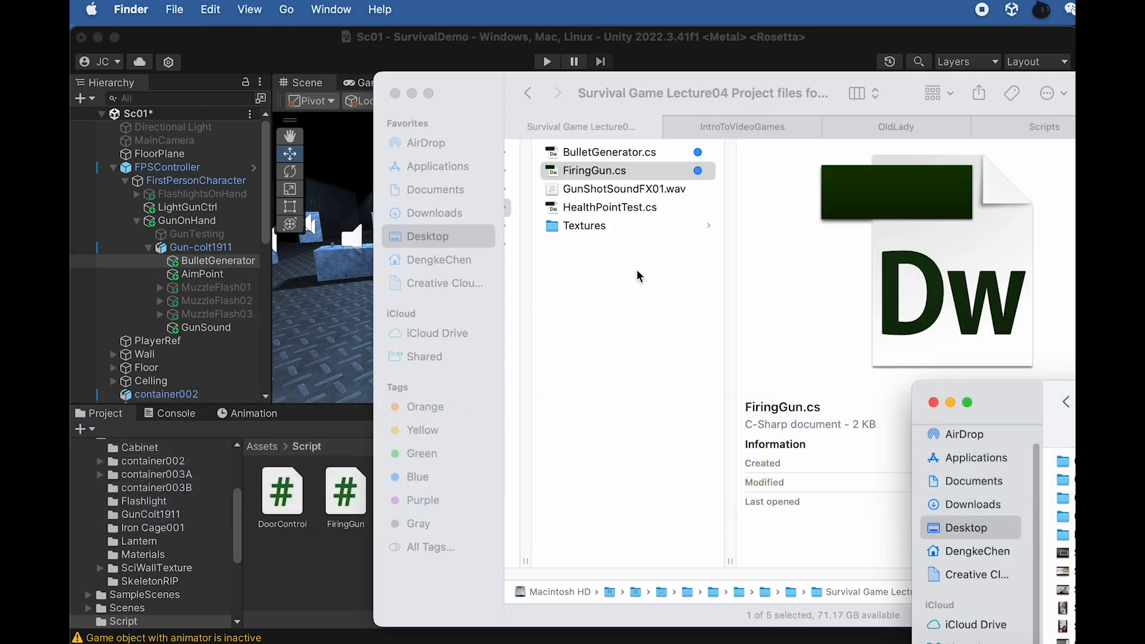
click(597, 165)
drag(584, 154, 997, 12)
- Attach the BulletGenerator script to the BulletGenerator object under Gun-colt1911
click(224, 274)
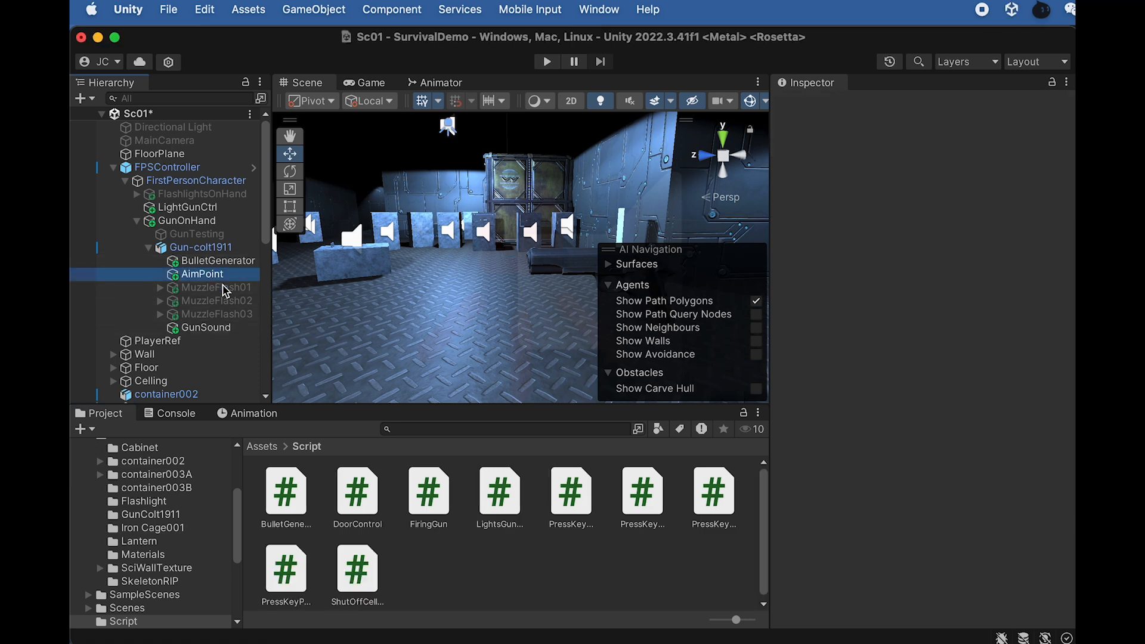
click(229, 263)
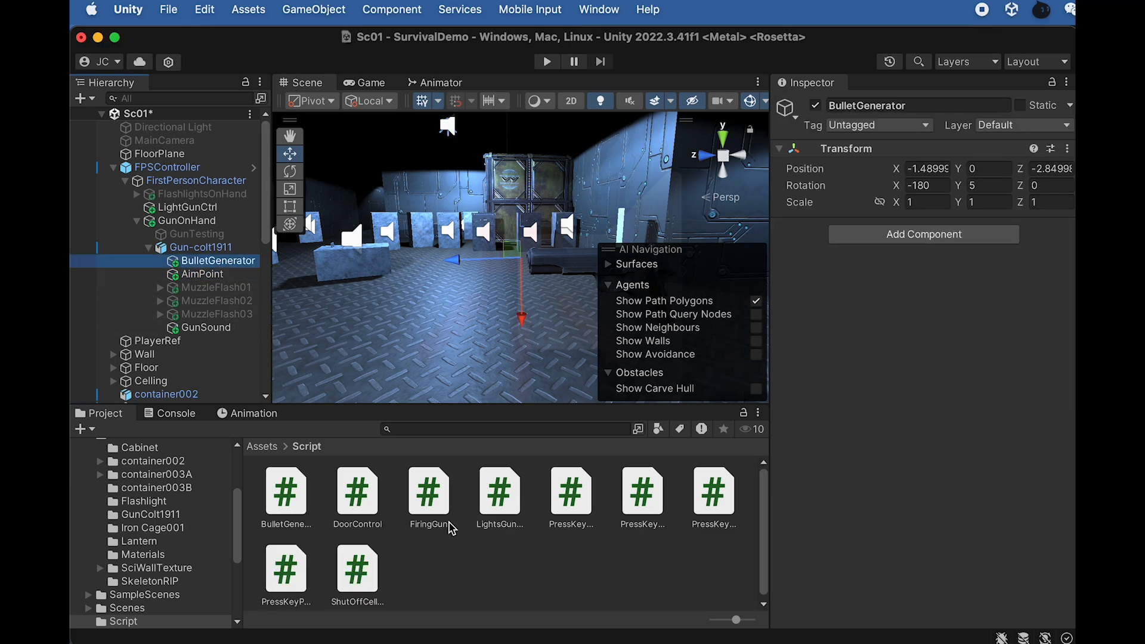
click(952, 318)
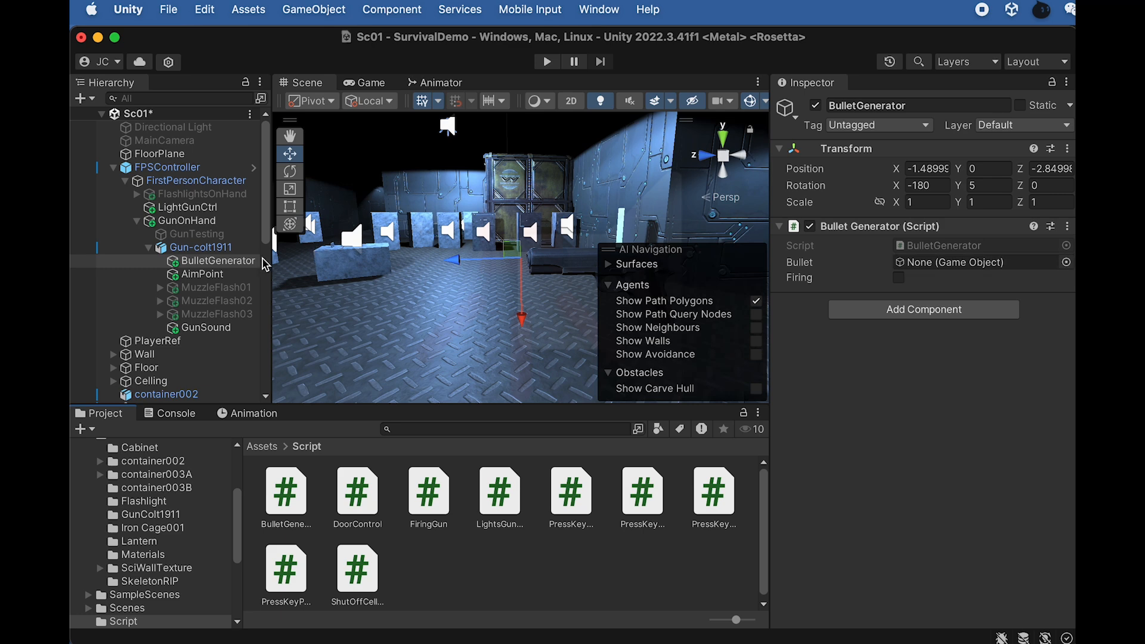
- Create a 3D Sphere as a child of the BulletGenerator object and frame it in the scene
click(222, 266)
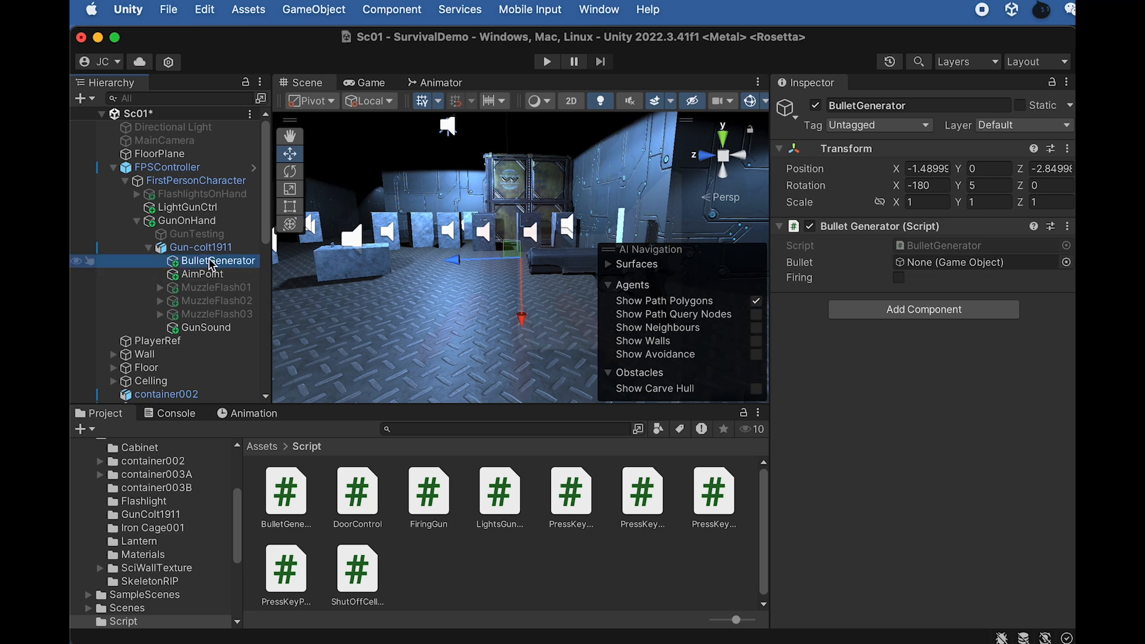
right_click(215, 263)
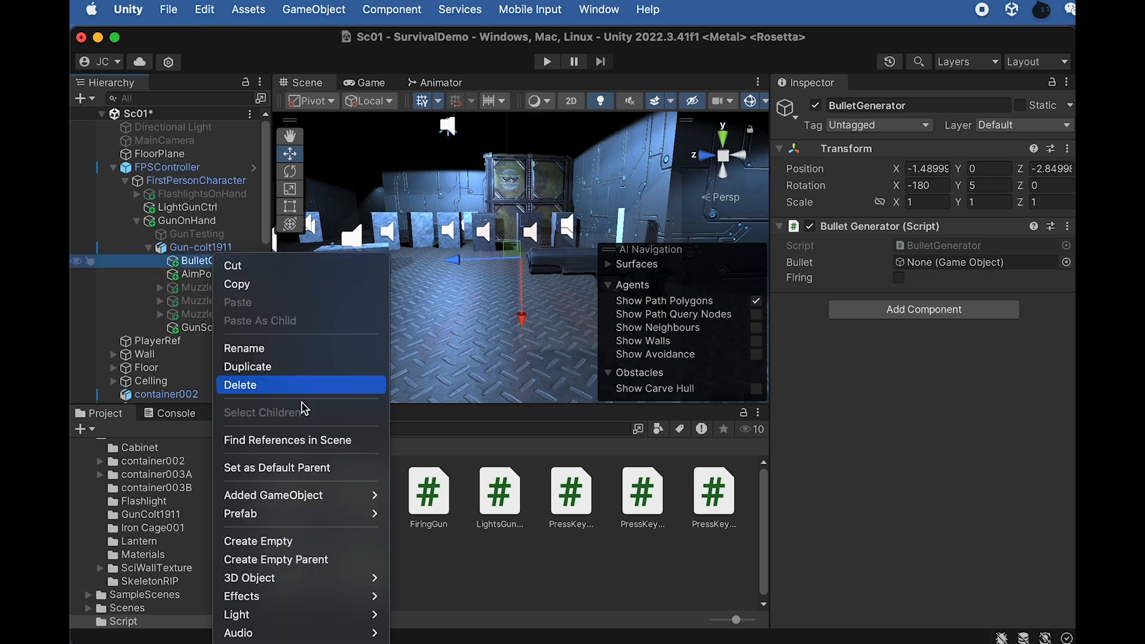
mouse_move(316, 582)
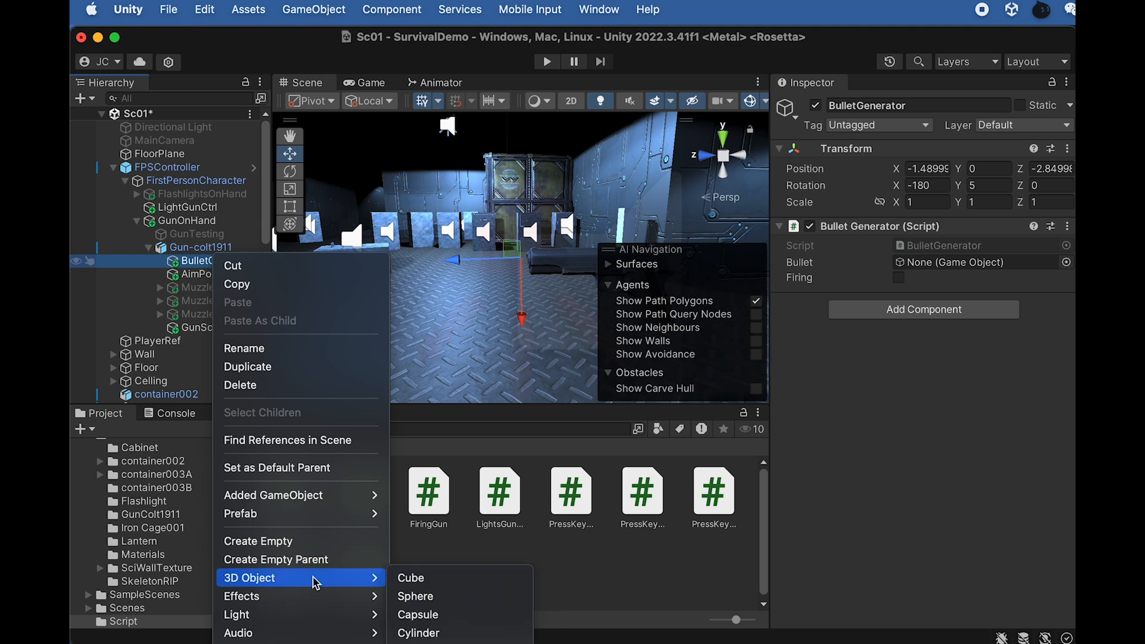
click(428, 600)
click(203, 262)
click(206, 275)
key(f)
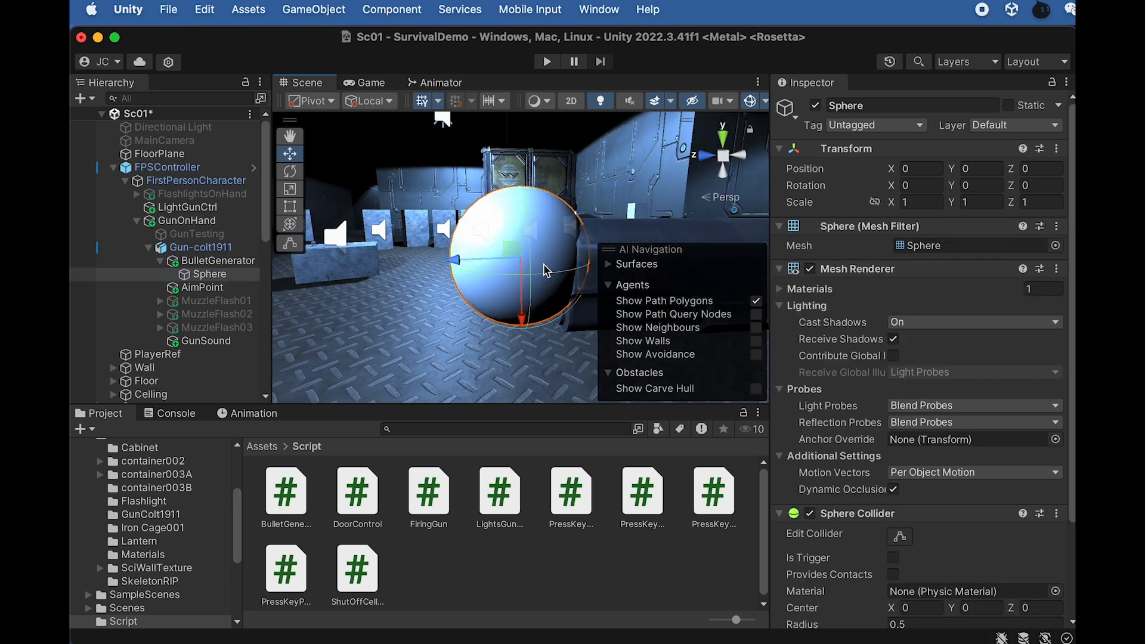
- Move the sphere away from the gun muzzle to about Z 0.404 and scale it down uniformly to about 0.655
drag(456, 262, 398, 268)
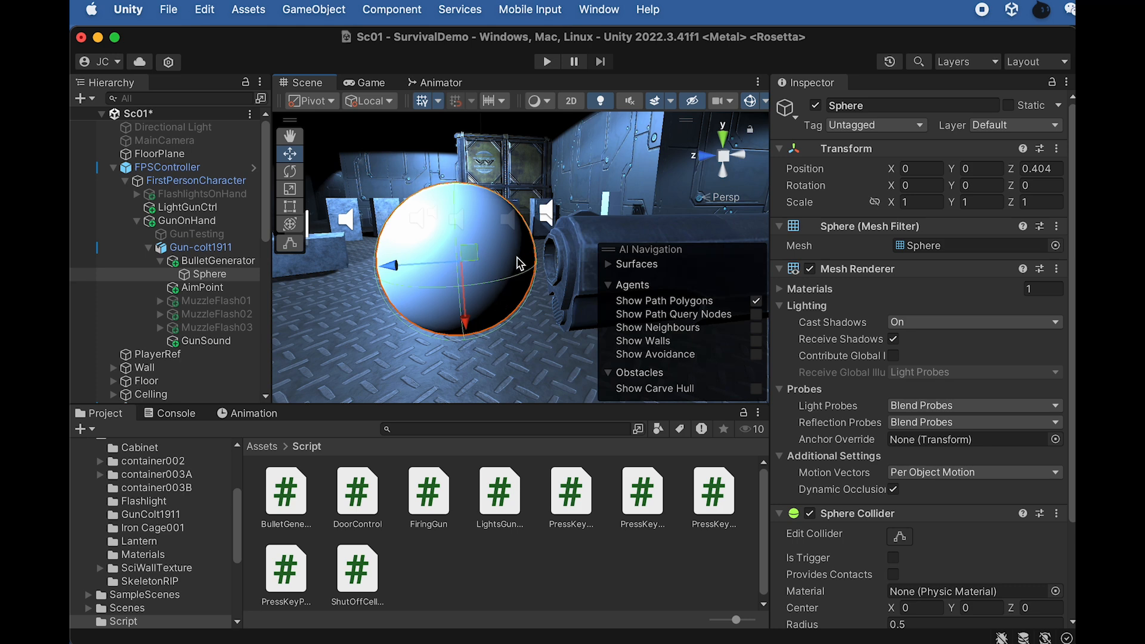
key(r)
drag(462, 263, 426, 265)
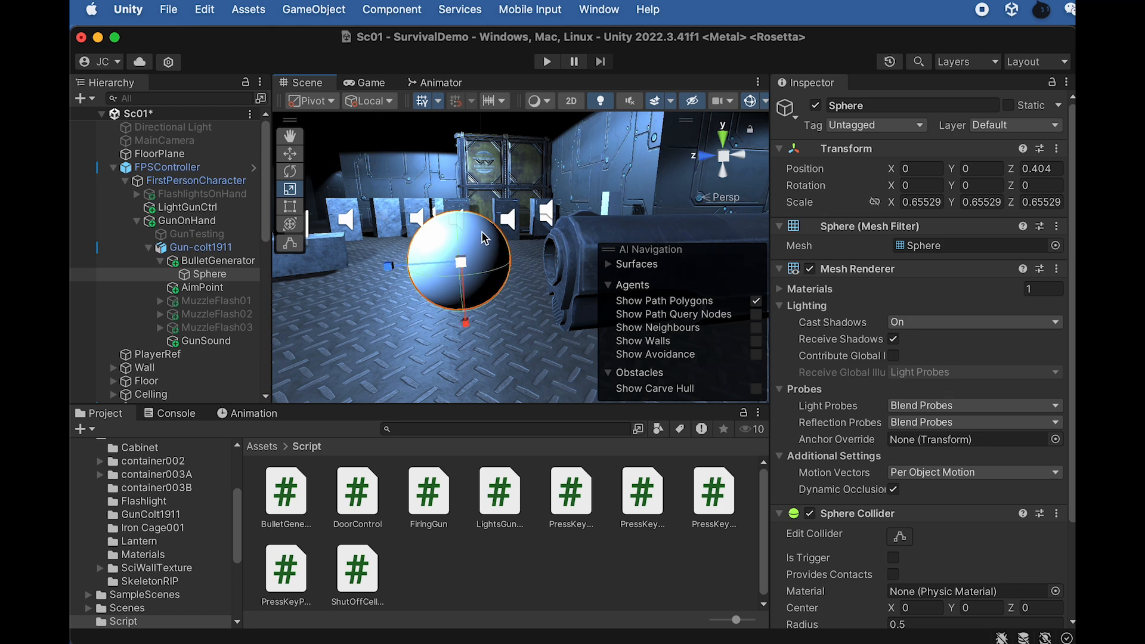
- Rename the sphere under BulletGenerator as BulletModel
click(218, 275)
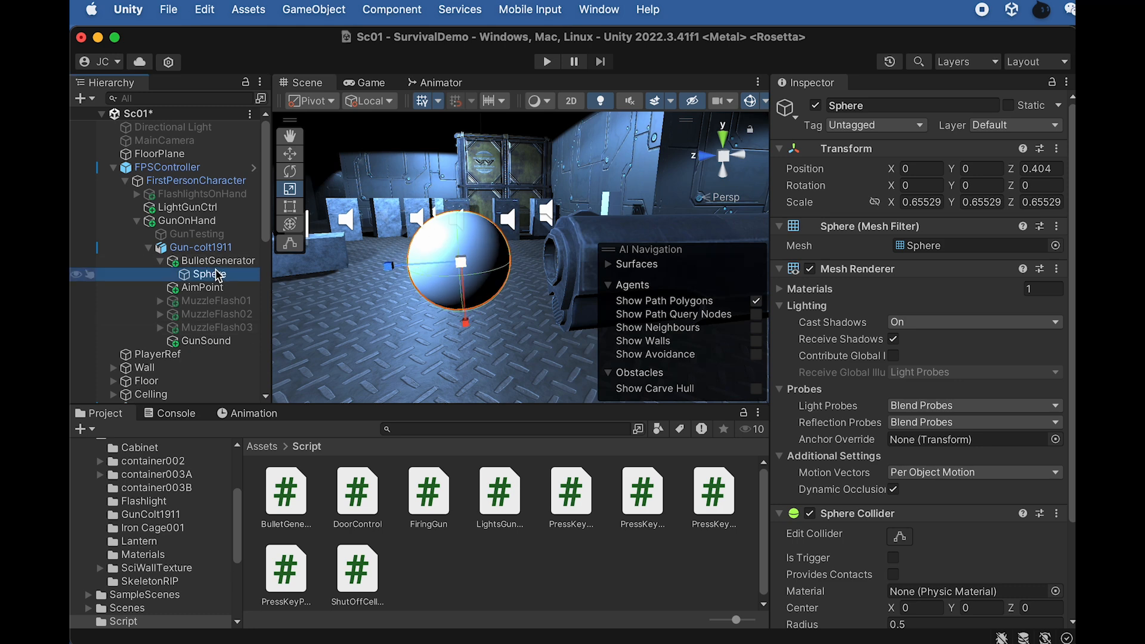
key(Return)
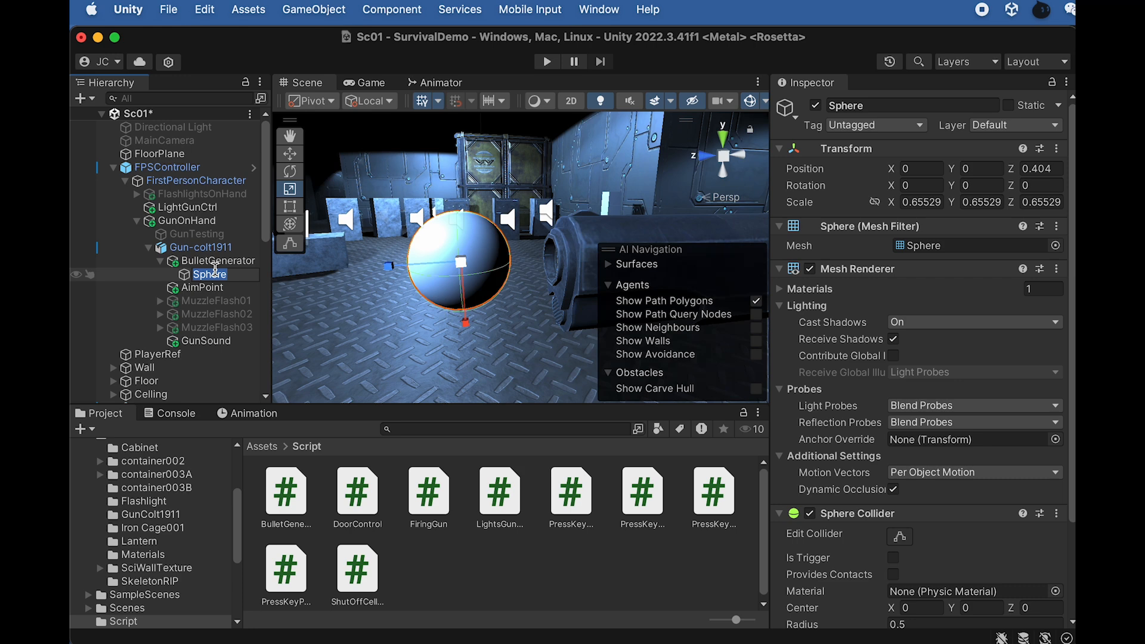
text(B)
text(ulletModel)
key(Return)
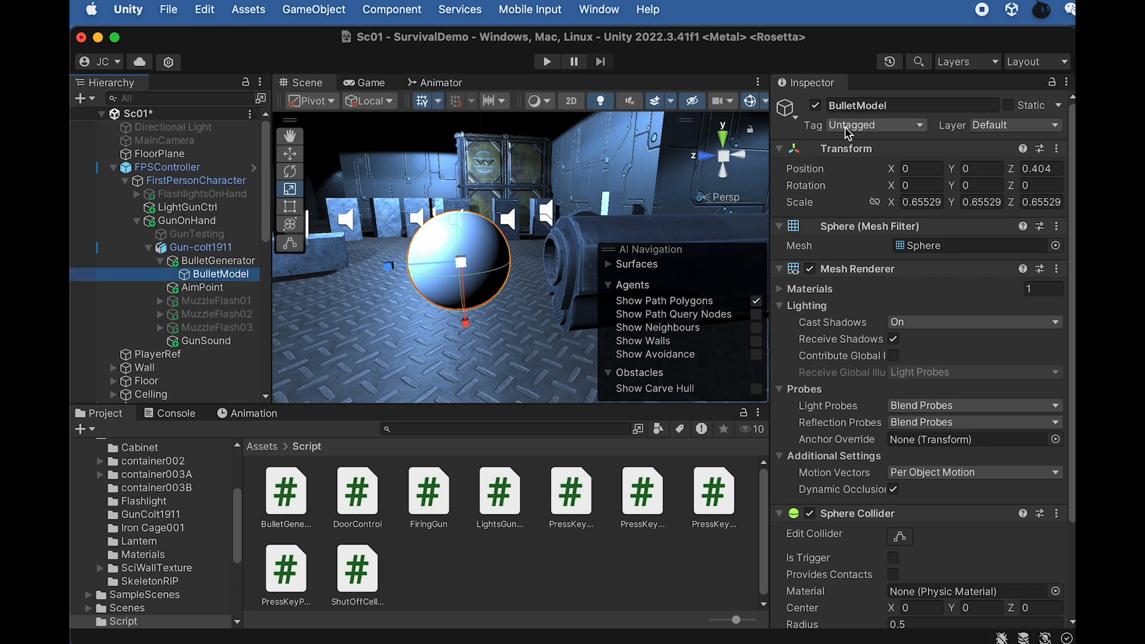
- Add a new tag named Bullet to the project's tag list
click(864, 127)
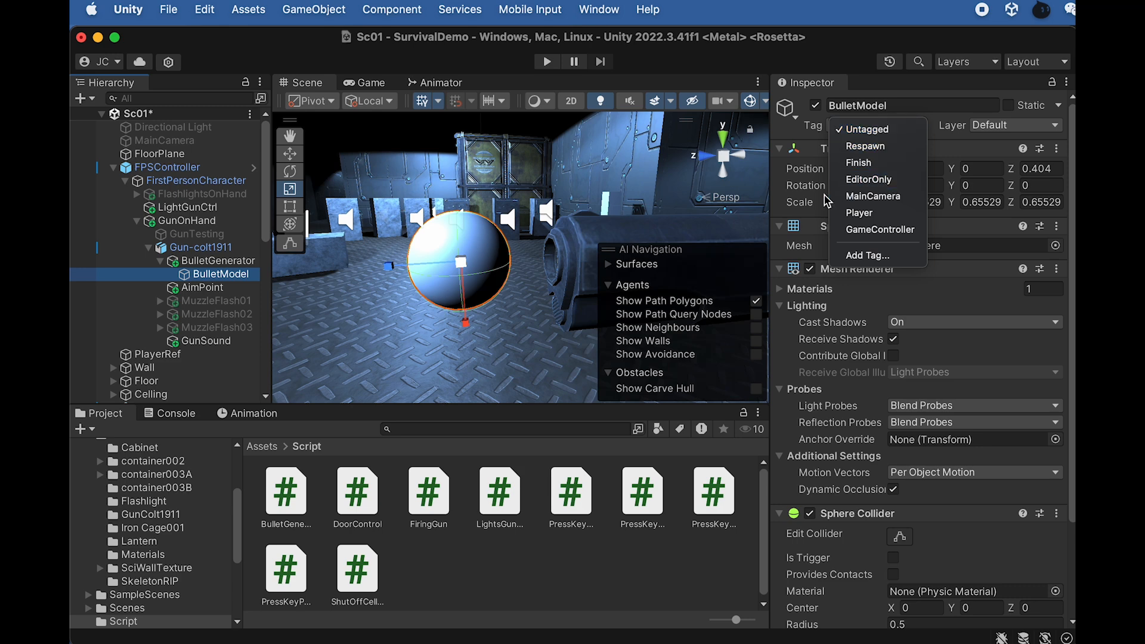
click(871, 255)
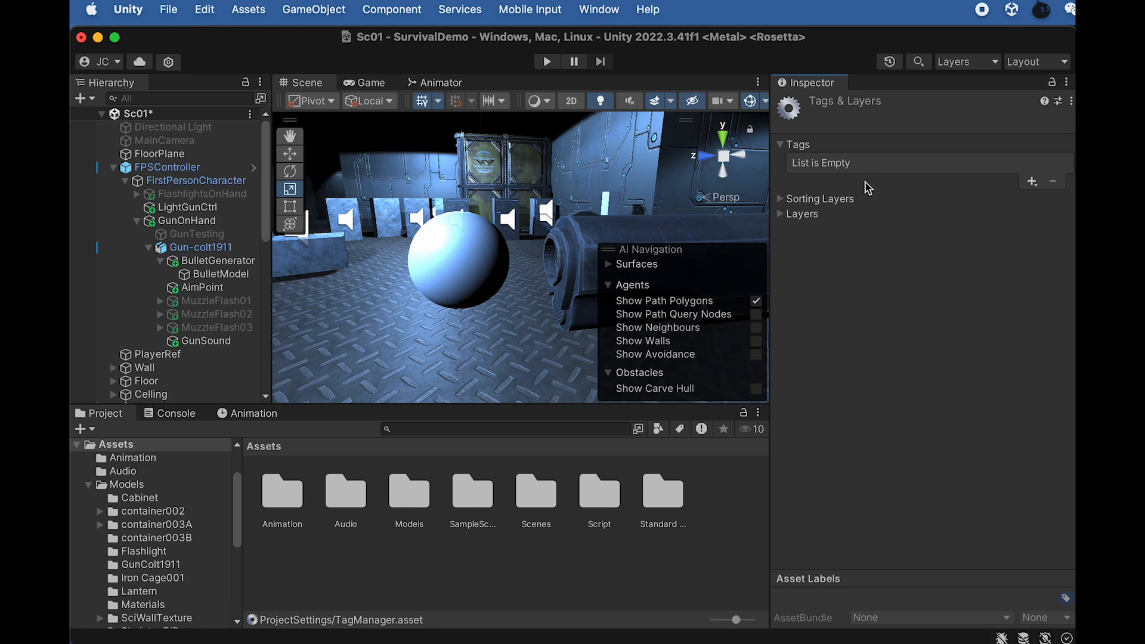
click(1031, 182)
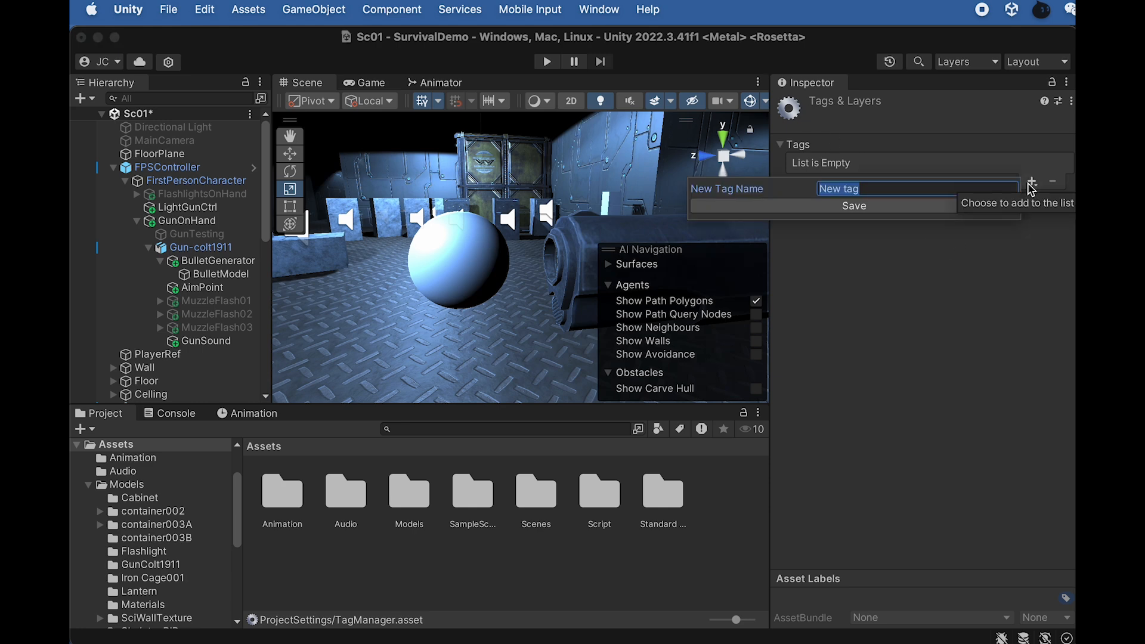
text(Bullet)
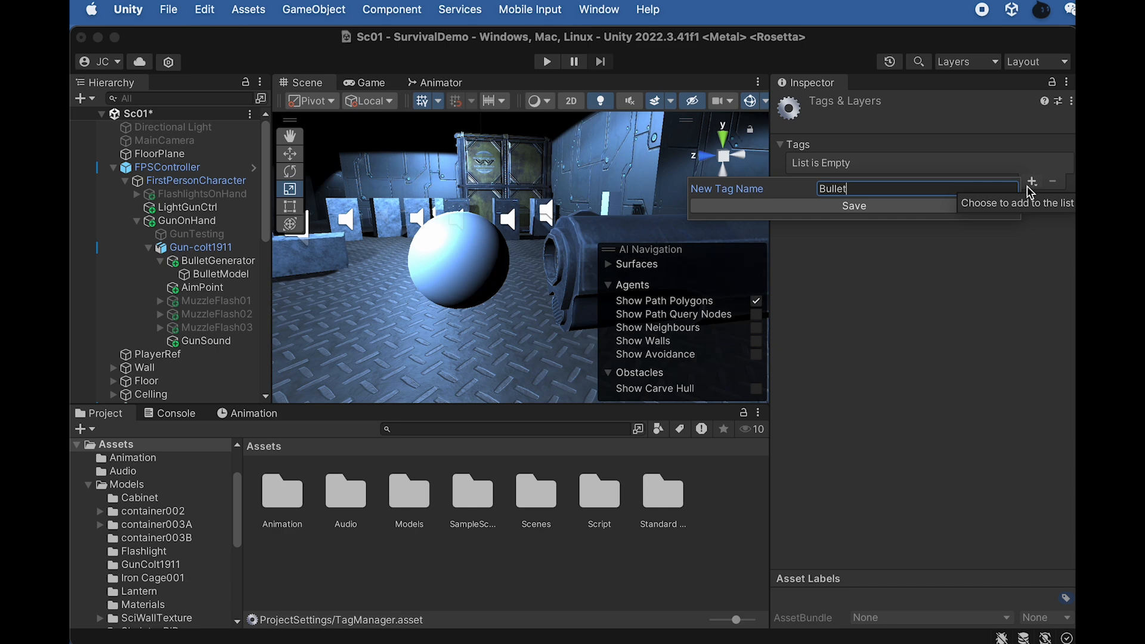
click(865, 208)
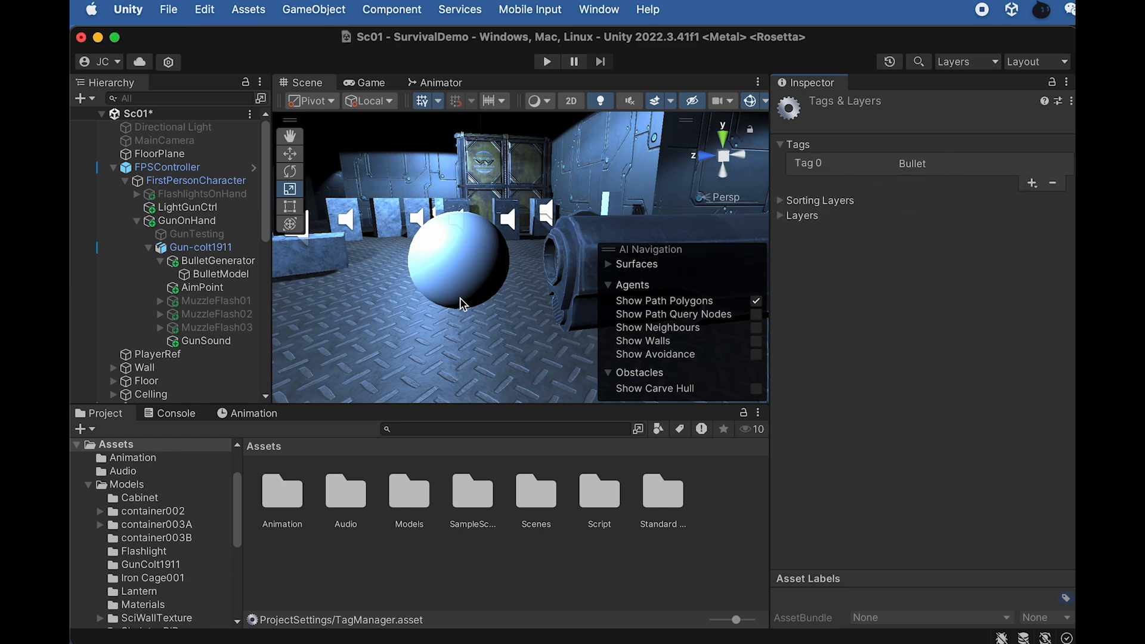
- Assign the Bullet tag to the BulletModel object
click(218, 275)
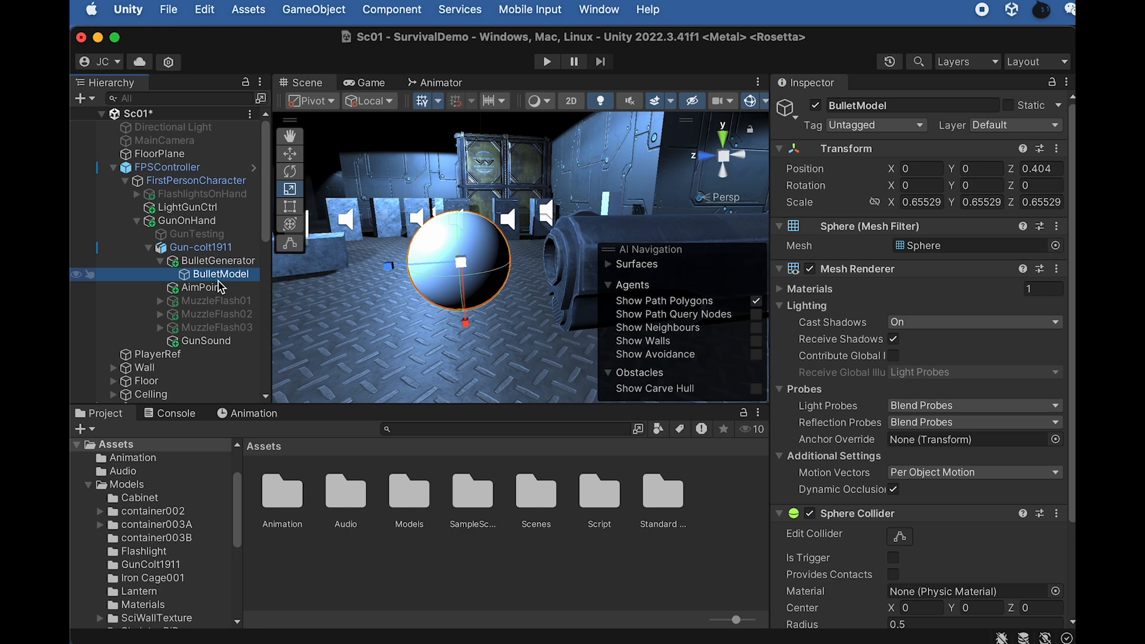
click(854, 125)
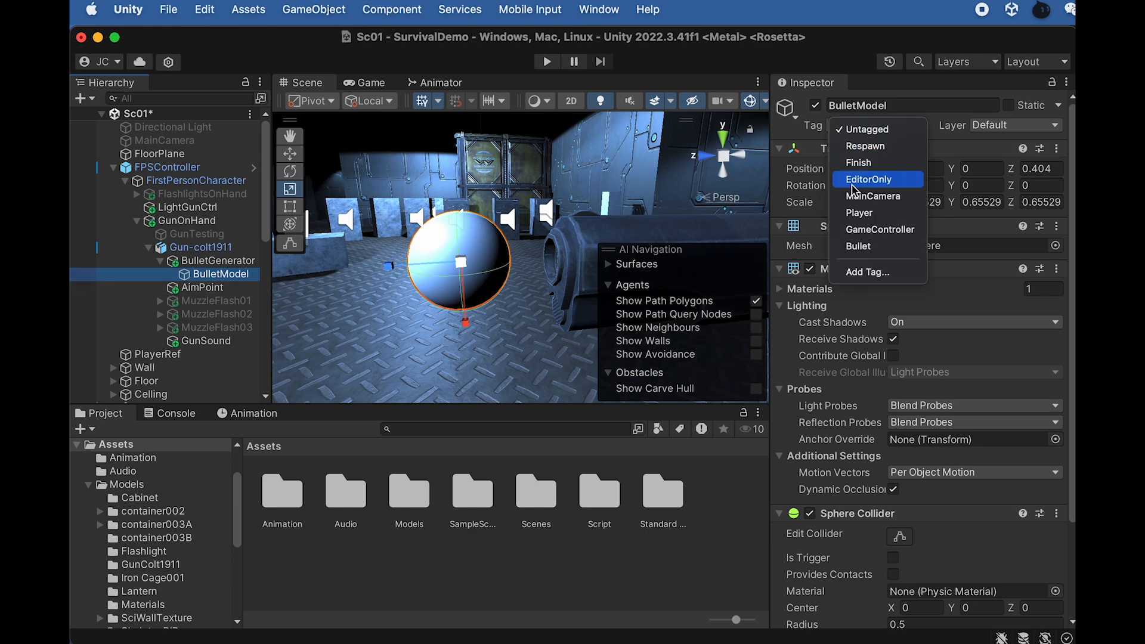
click(871, 249)
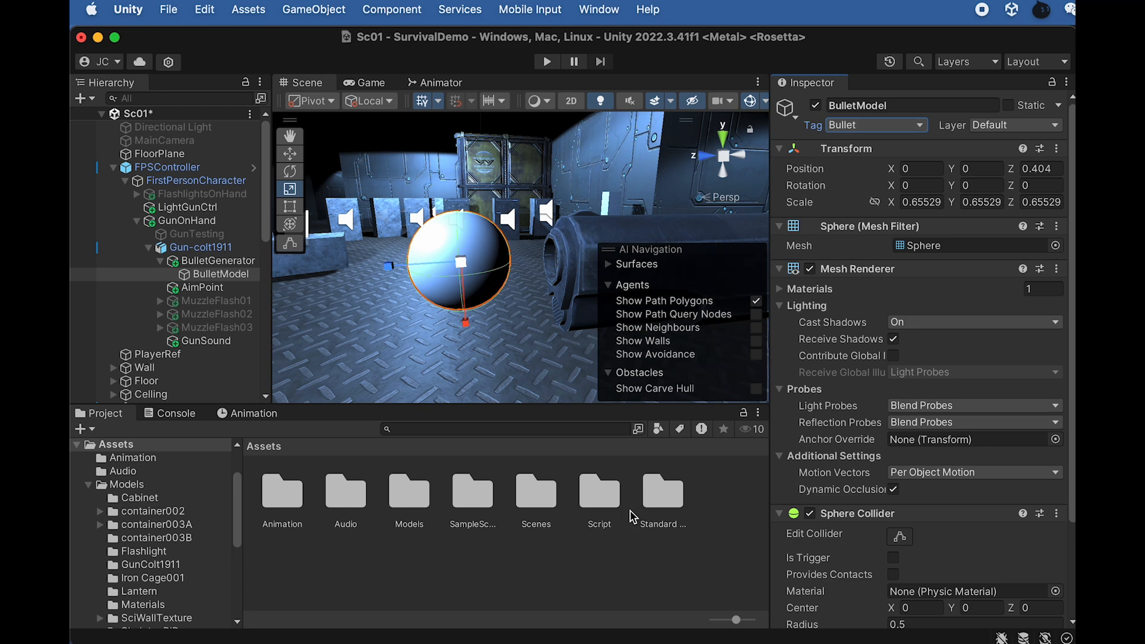
- Create a new material named BulletM in the Models/GunColt1911 folder
double_click(398, 497)
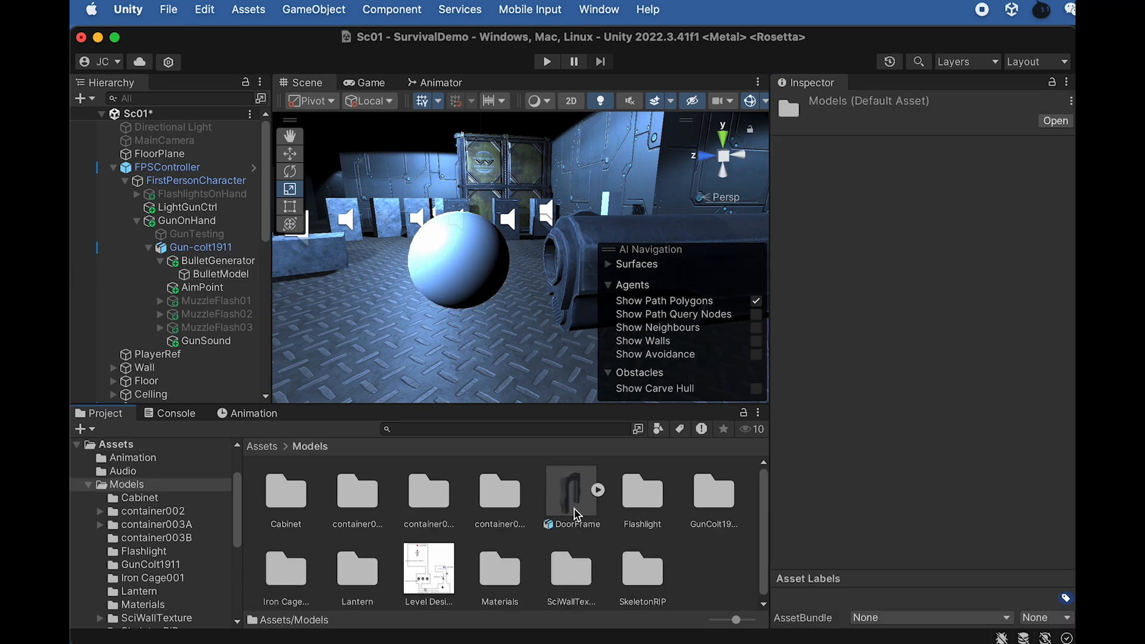
double_click(714, 494)
right_click(707, 560)
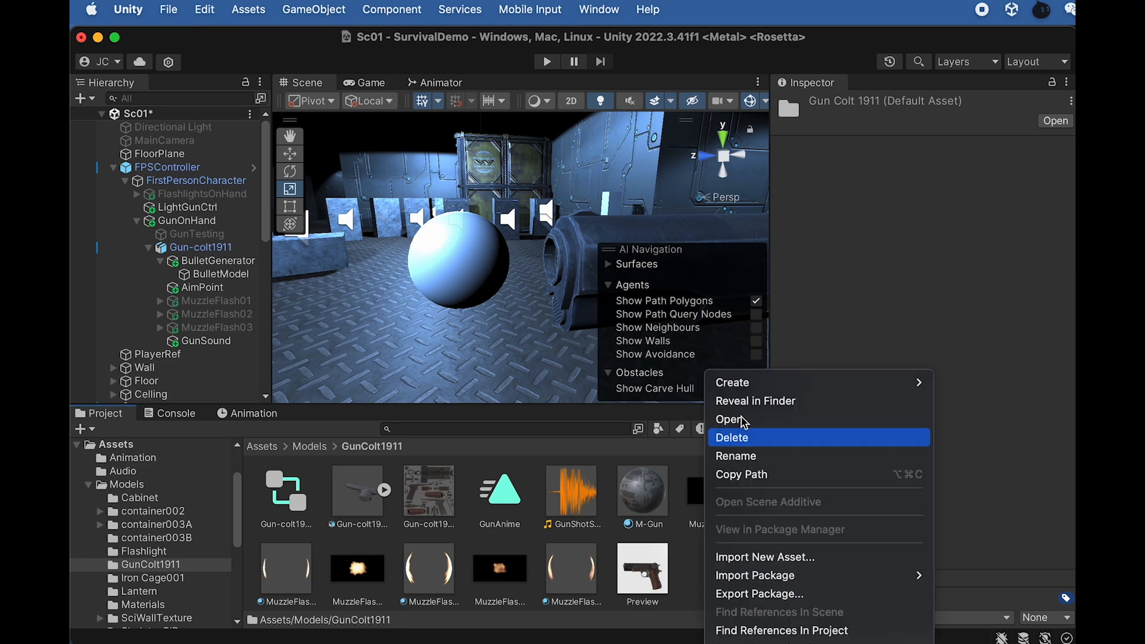
mouse_move(746, 385)
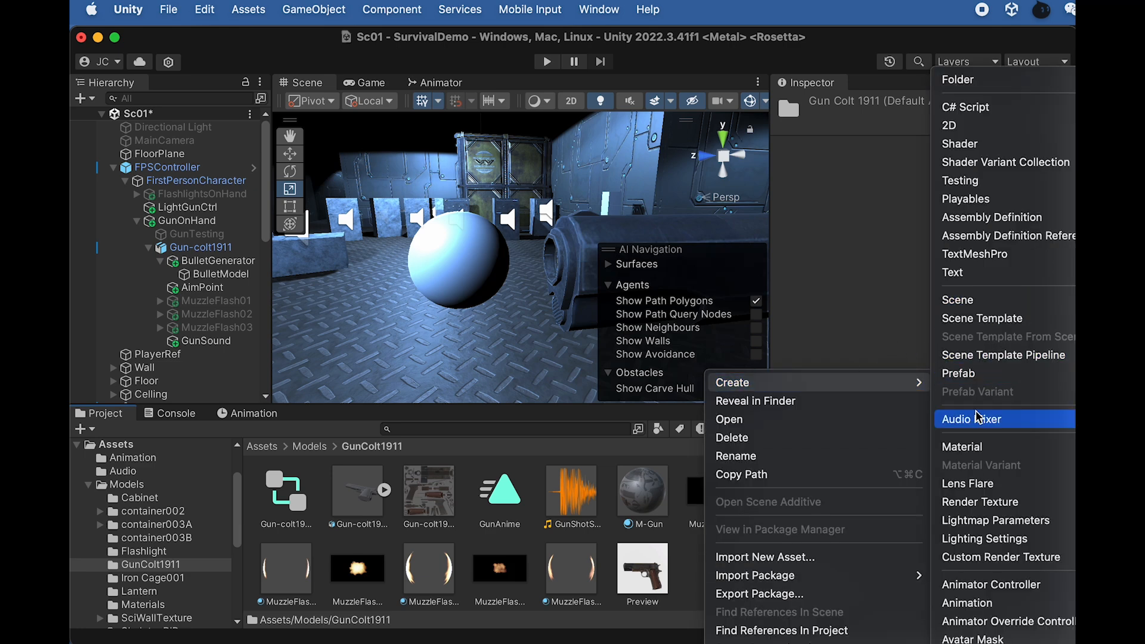
click(980, 447)
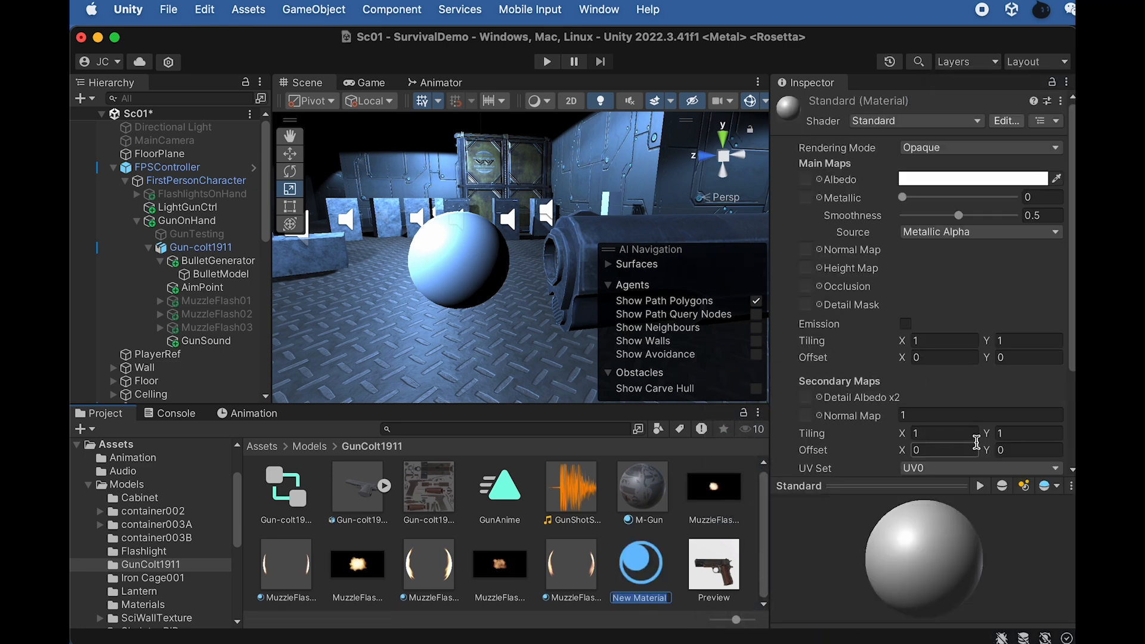
text(BulletM)
key(Return)
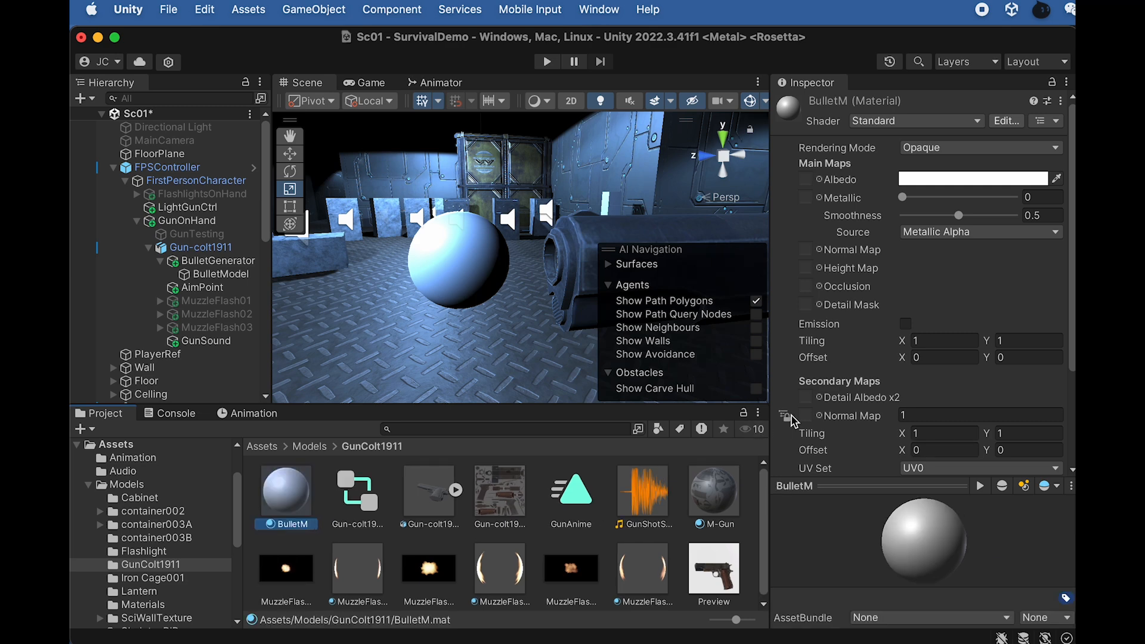
- Set the BulletM material's Albedo color to orange and apply the material to the BulletModel sphere
click(934, 180)
click(1061, 265)
mouse_move(1093, 257)
mouse_down()
mouse_move(1083, 248)
mouse_move(1099, 267)
mouse_move(1058, 257)
mouse_up()
click(945, 166)
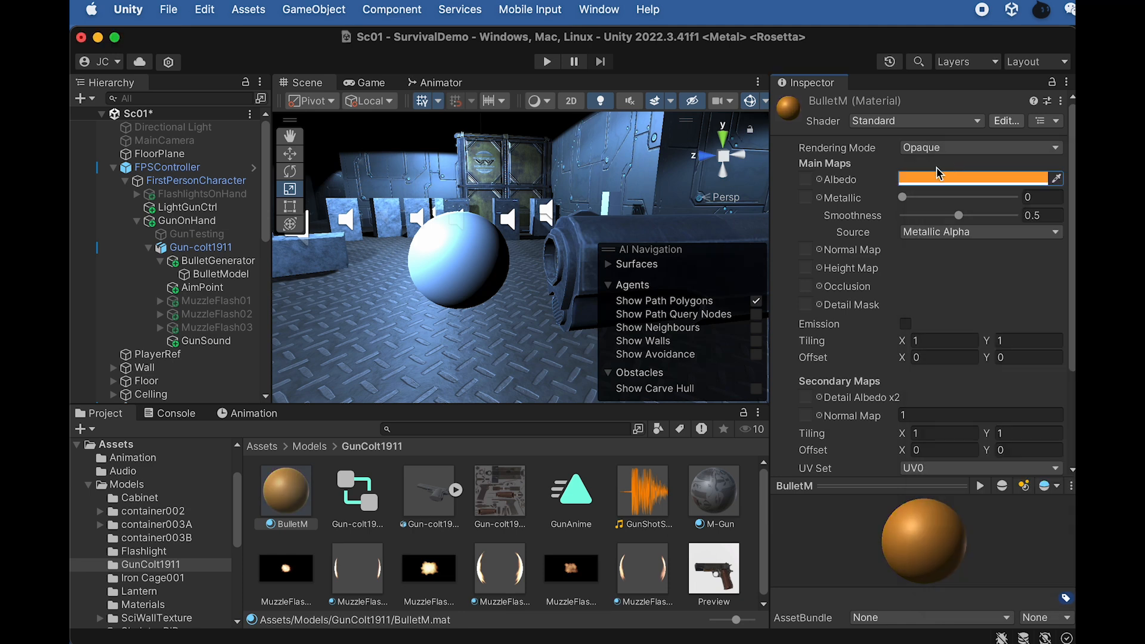
drag(292, 500, 205, 263)
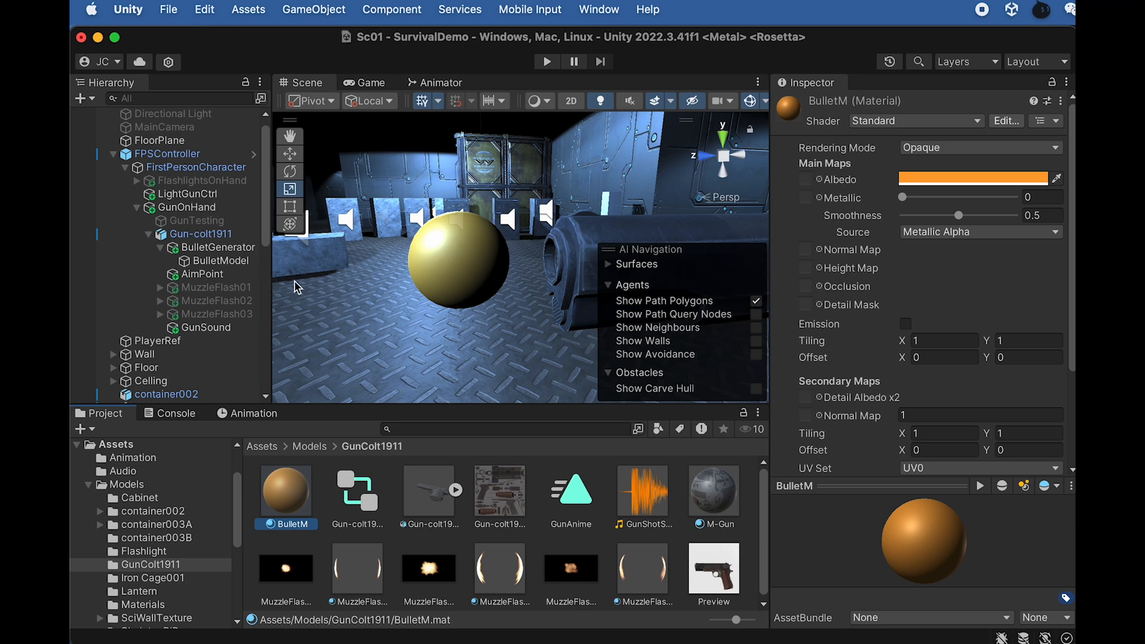
- Switch the LightsG group off and back on twice to check the bullet sphere without scene lighting
scroll(200, 367, down, 1)
scroll(200, 367, down, 6)
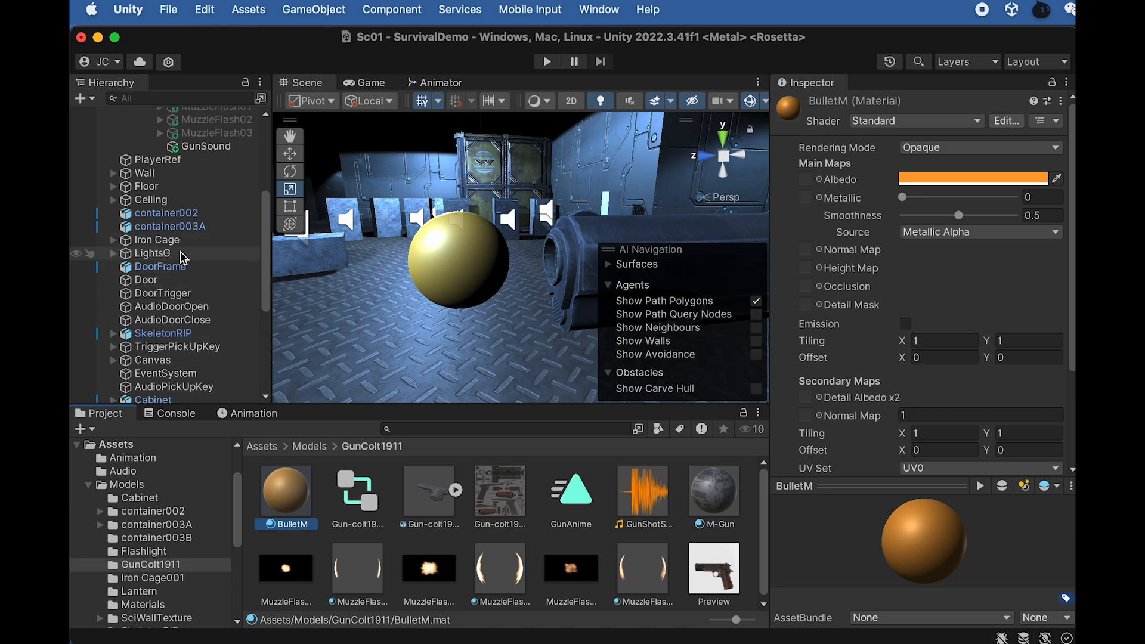
click(180, 254)
click(815, 106)
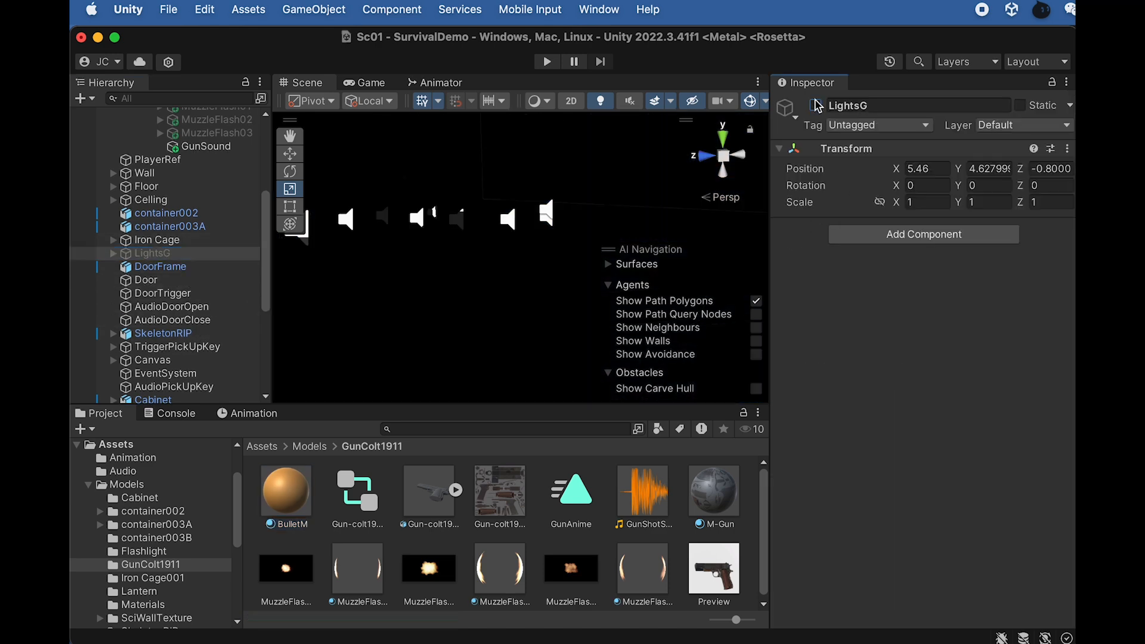
click(815, 105)
click(816, 106)
click(816, 105)
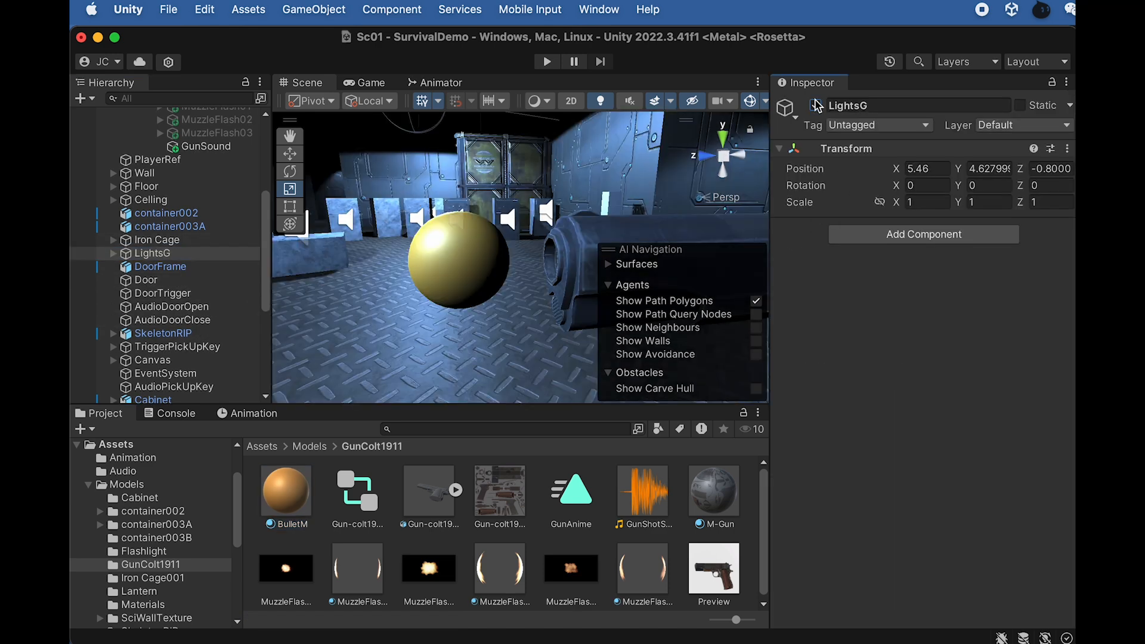
- Change the BulletM material's shader to Legacy Shaders/Self-Illumin/Diffuse
scroll(222, 302, up, 2)
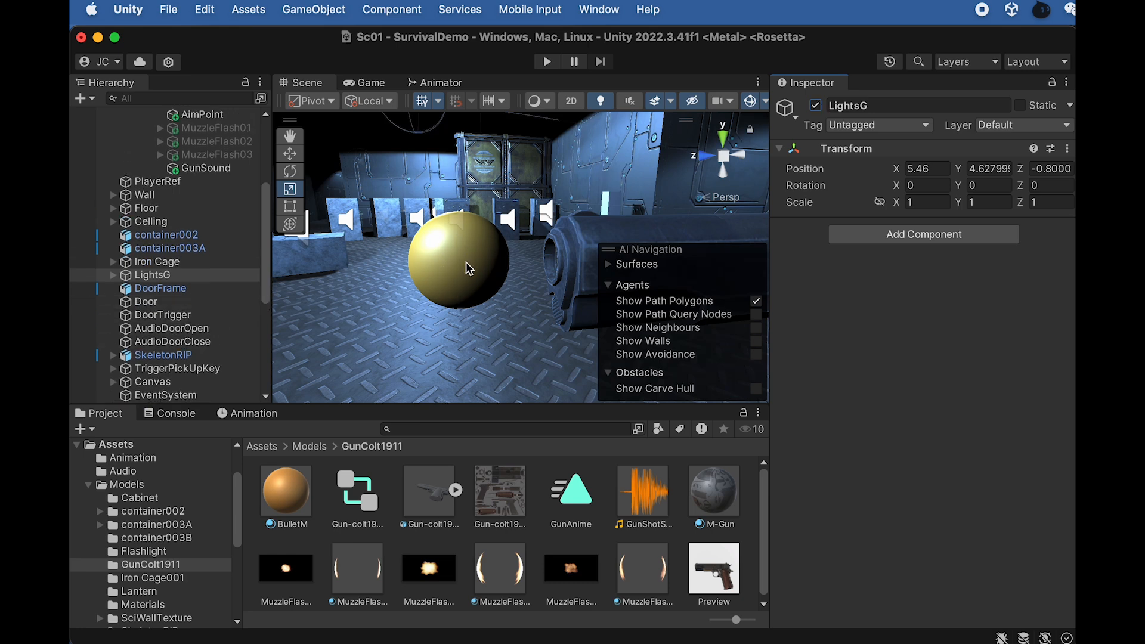
click(298, 503)
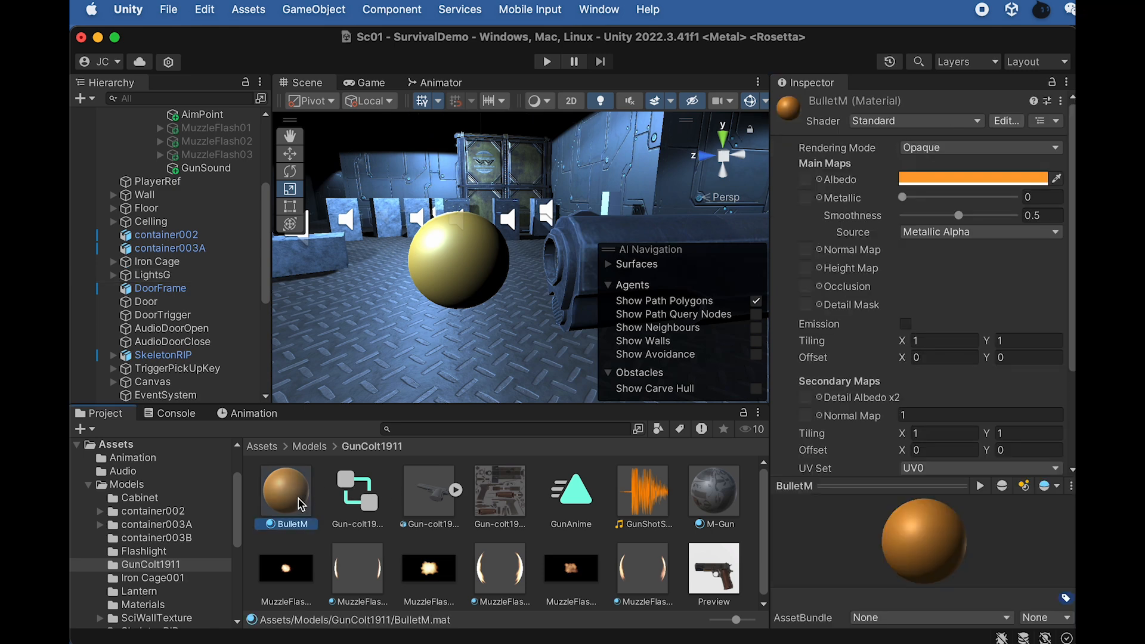
click(904, 121)
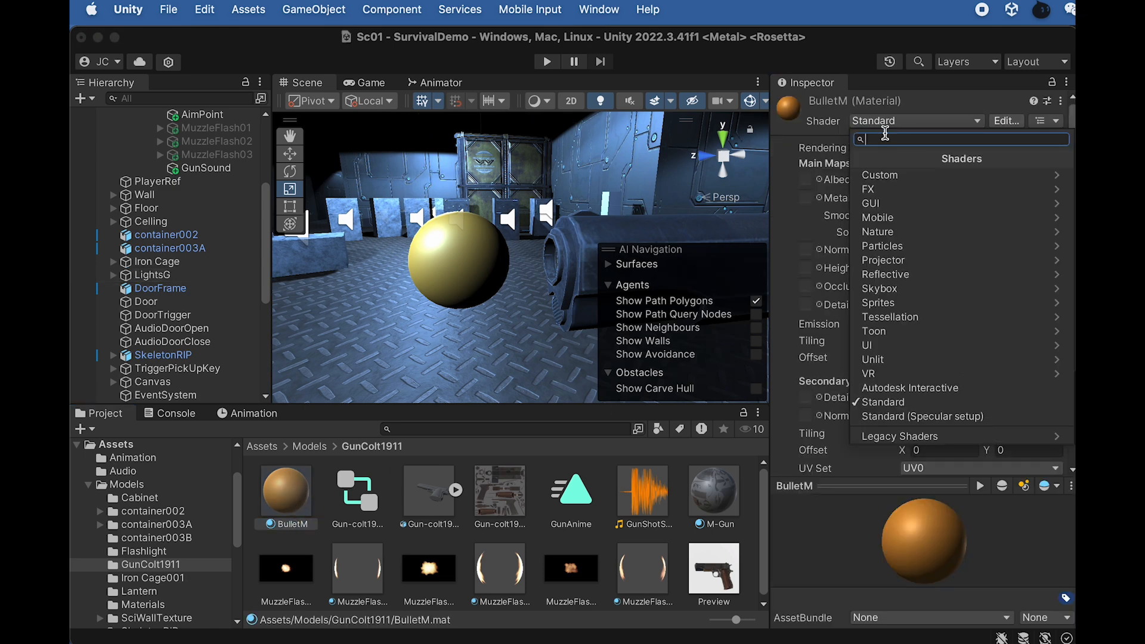
text(SELF)
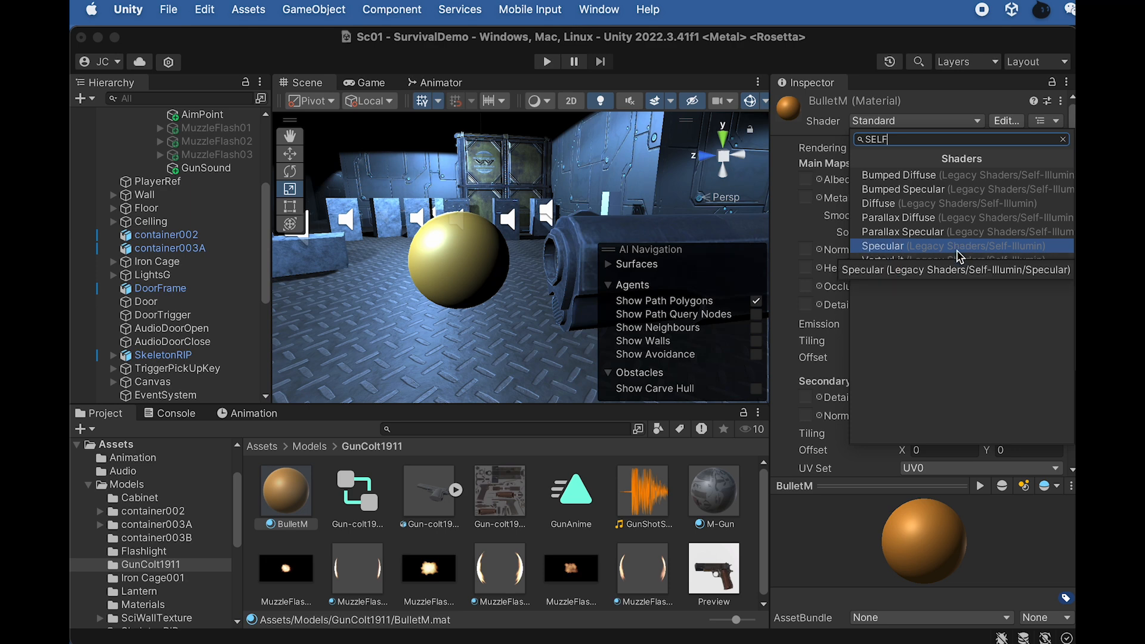
click(915, 205)
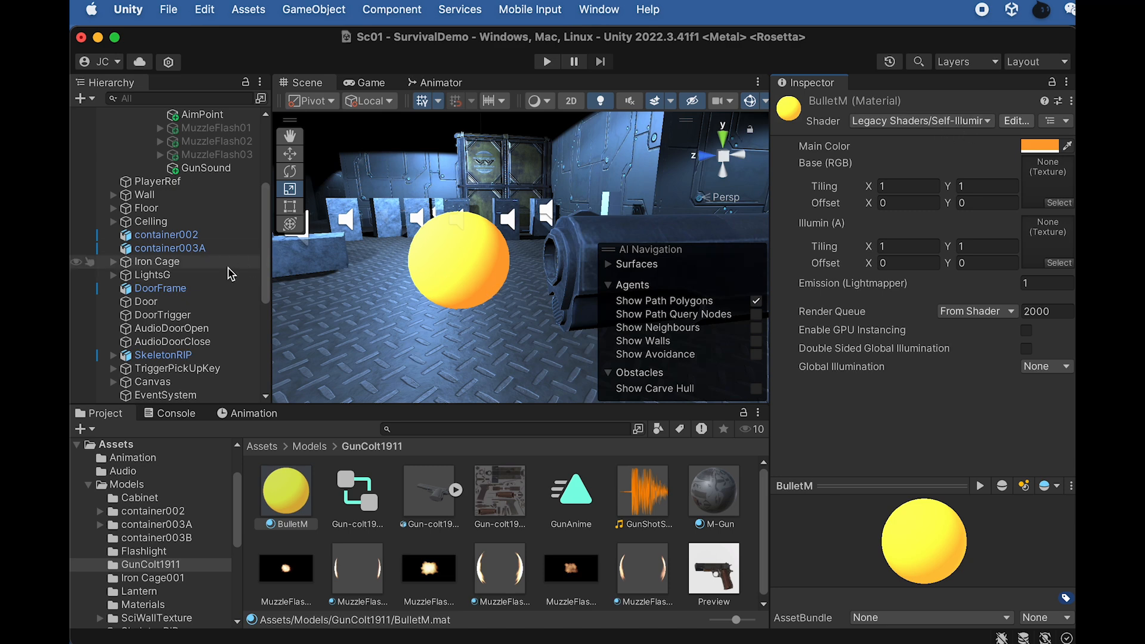
- Switch the LightsG group off and on once to check the self-illuminated bullet in the dark
click(209, 275)
click(815, 105)
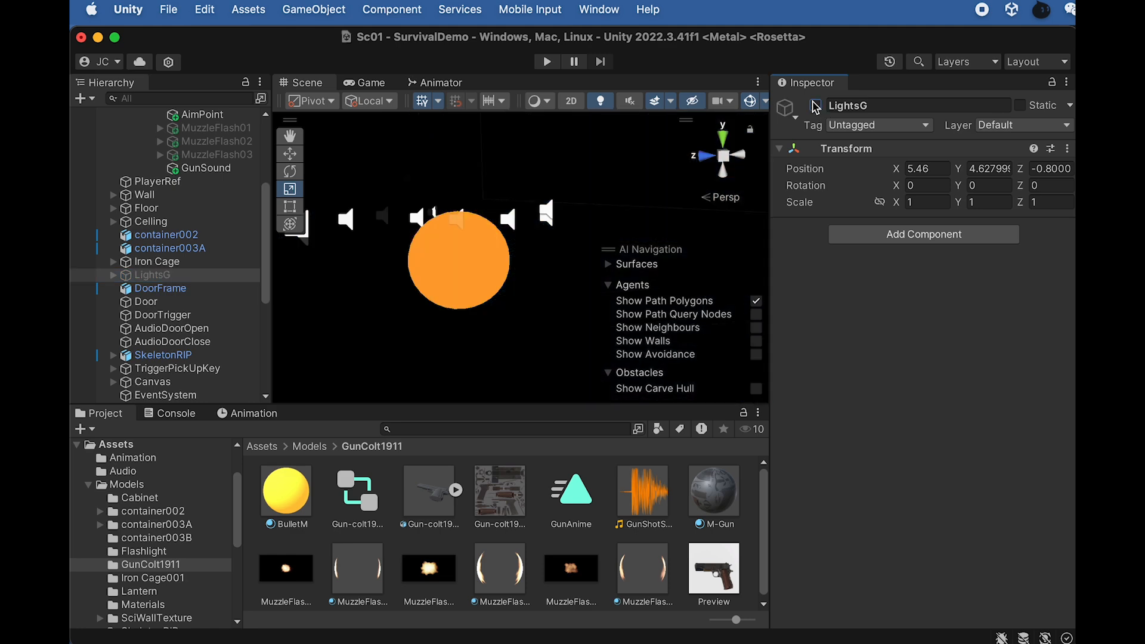
click(815, 106)
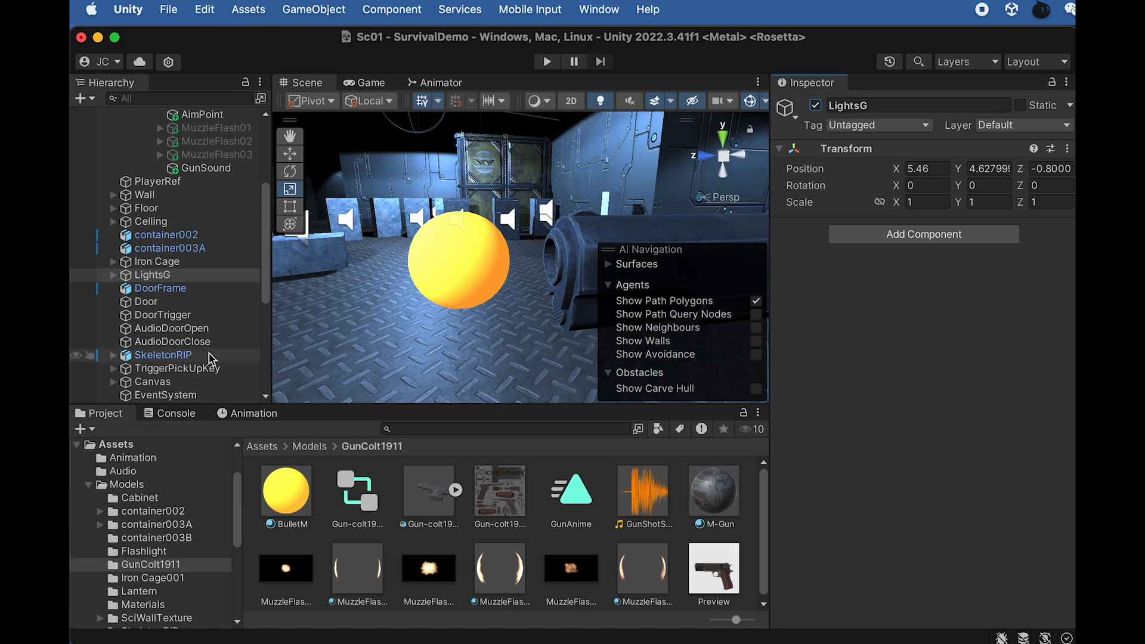
- Add a Rigidbody component to BulletModel and turn off its Use Gravity option
scroll(204, 257, up, 5)
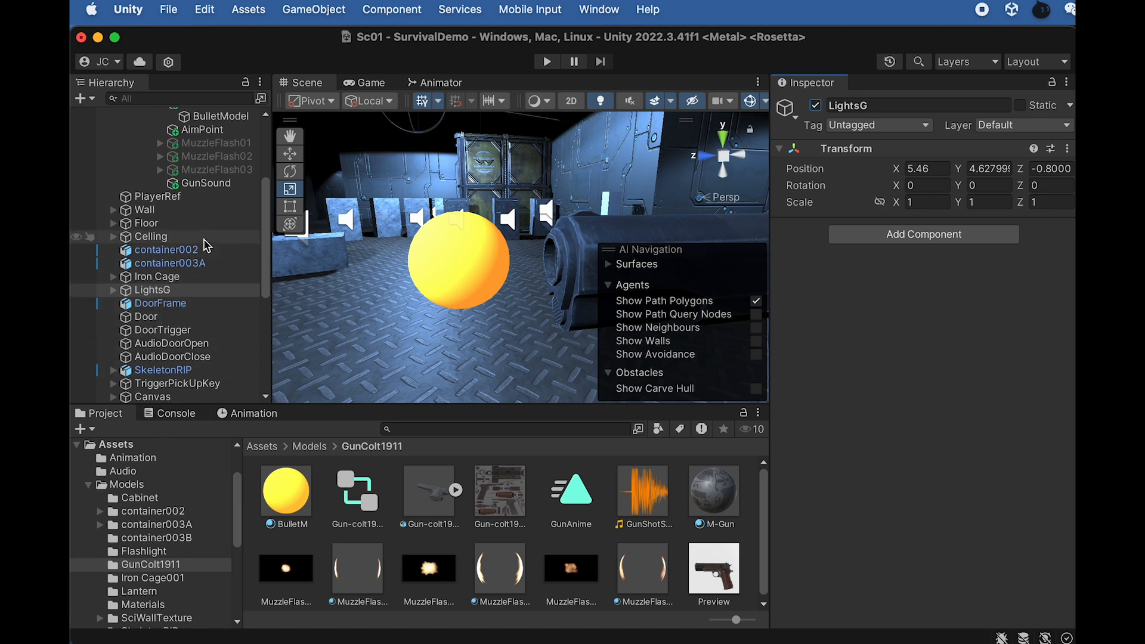
click(226, 185)
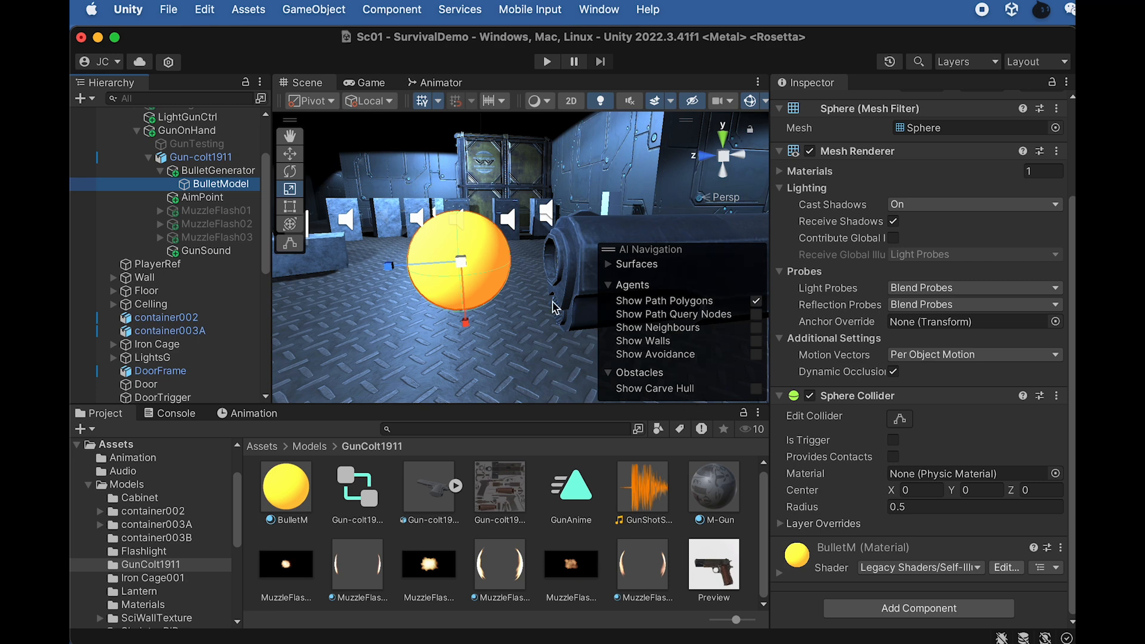
click(911, 610)
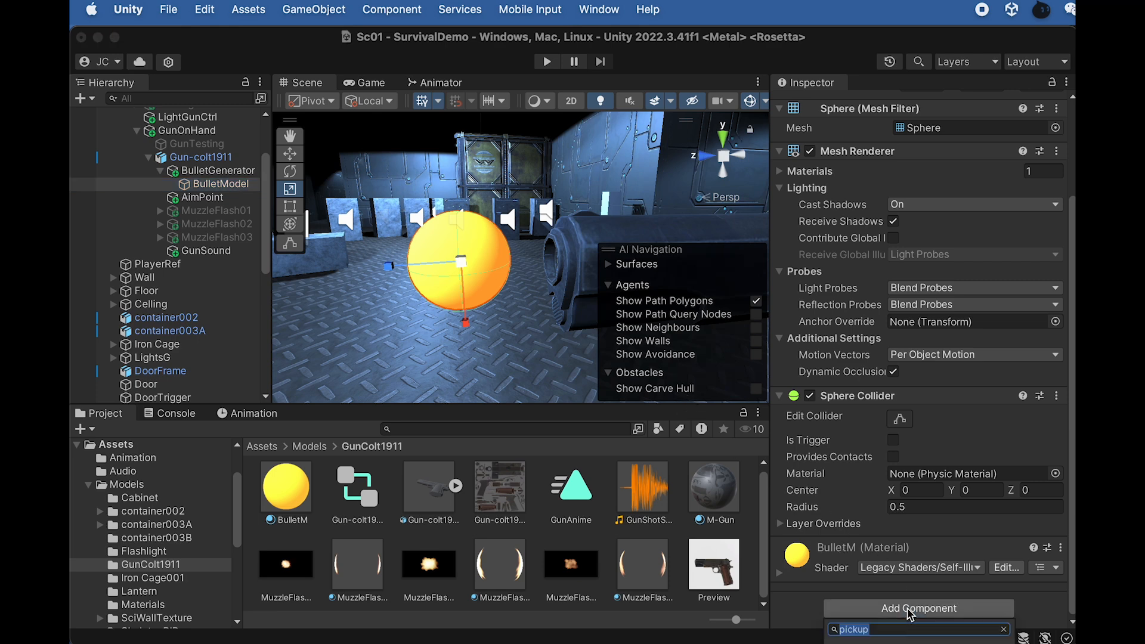
text(RIGI)
key(Return)
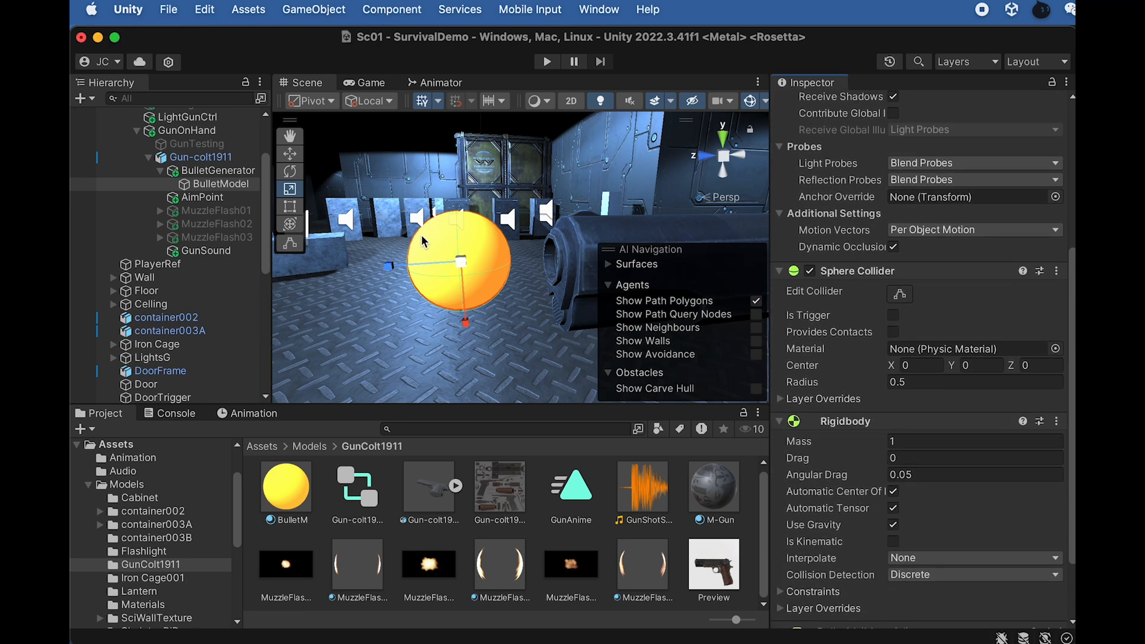
scroll(918, 506, down, 2)
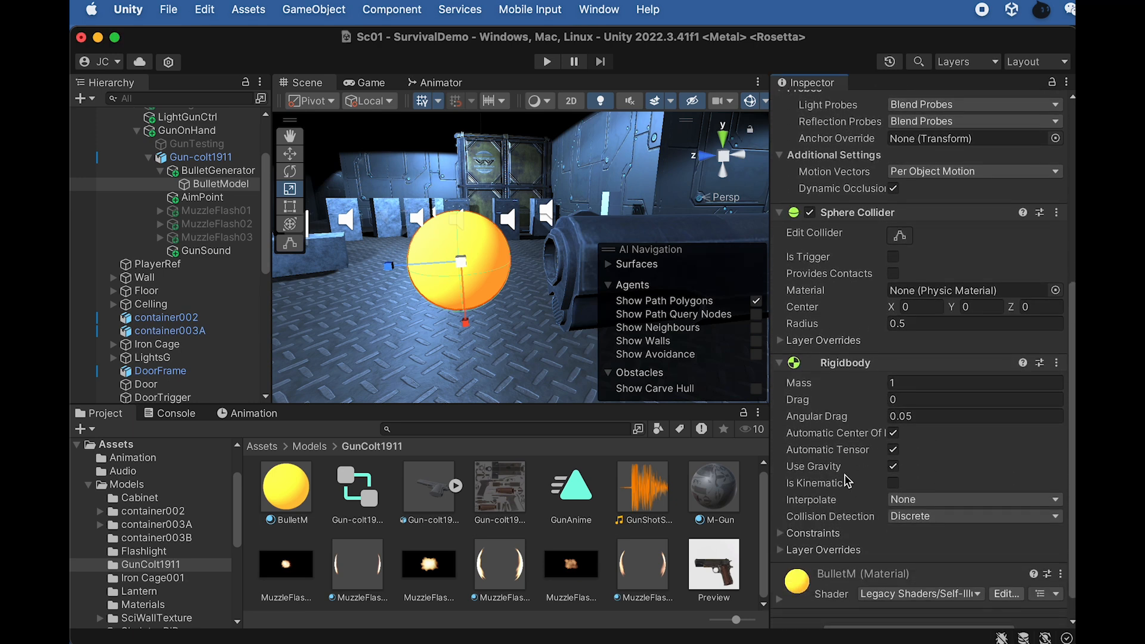
click(893, 468)
- Save the BulletModel object as a prefab in the Models/GunColt1911 folder
click(214, 186)
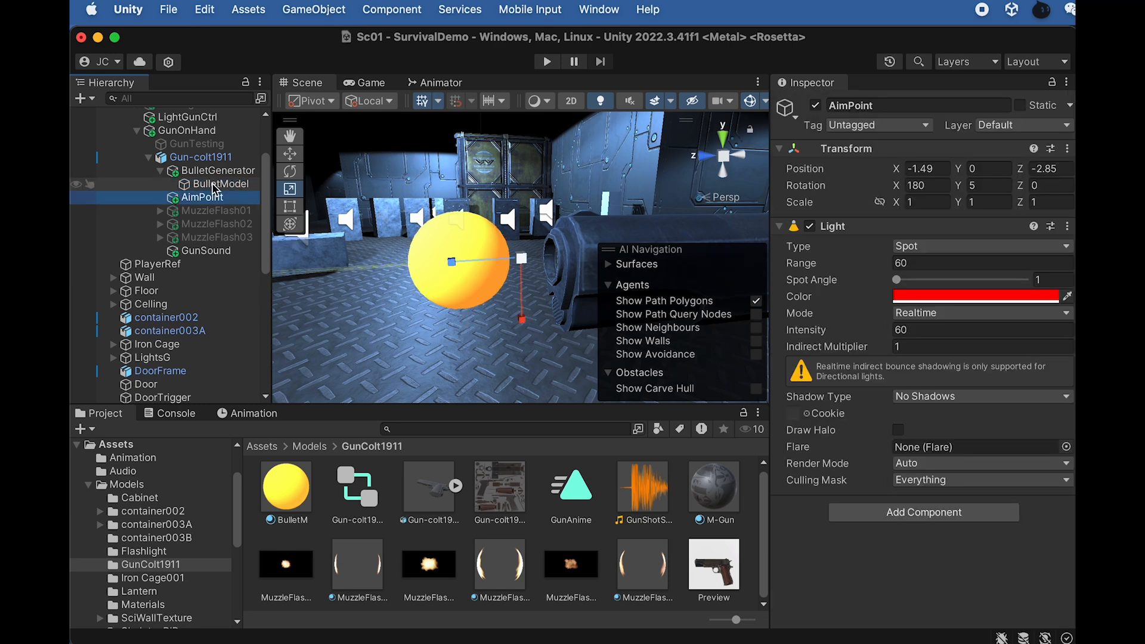
scroll(809, 400, down, 10)
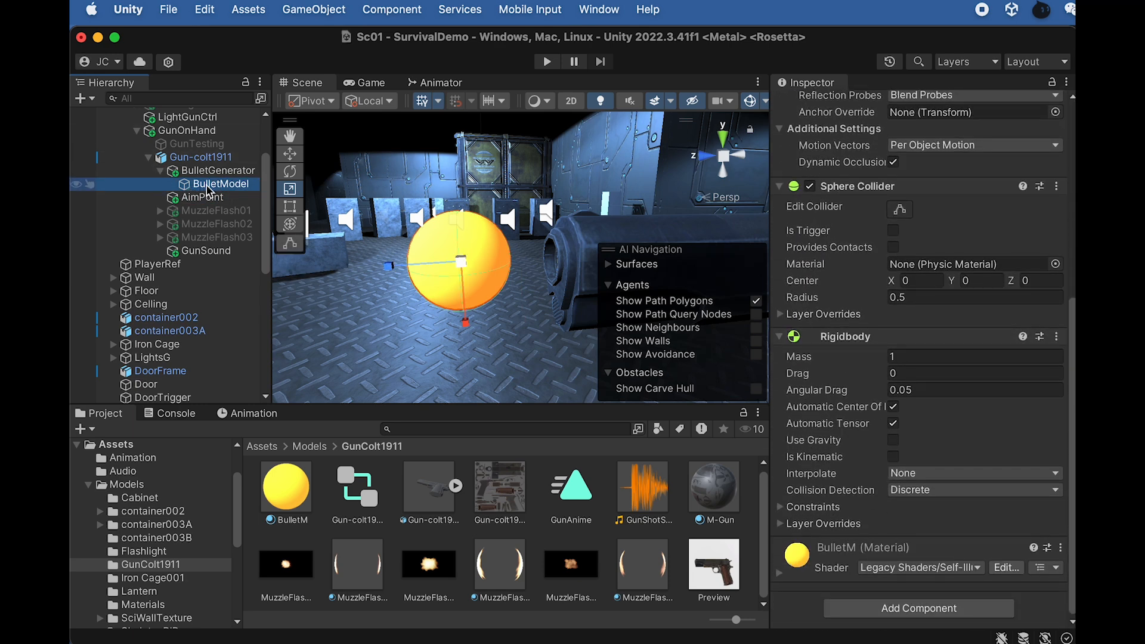
drag(206, 185, 210, 188)
drag(264, 255, 387, 467)
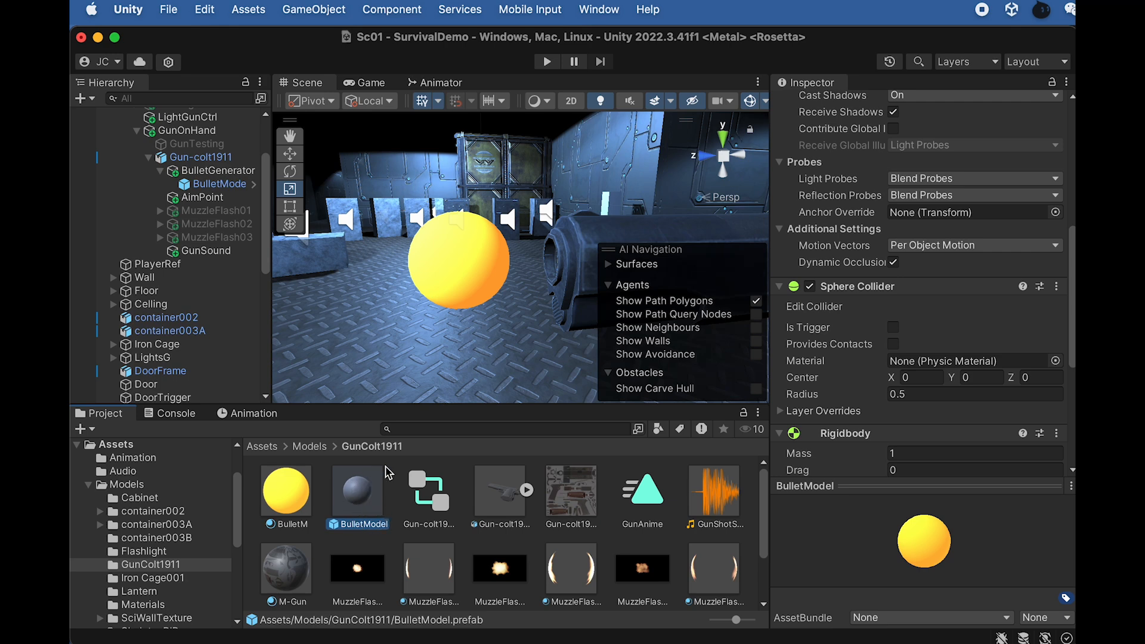
- Review the BulletModel prefab's tag, Transform, Mesh Renderer, Sphere Collider, Rigidbody and material settings
scroll(793, 296, up, 3)
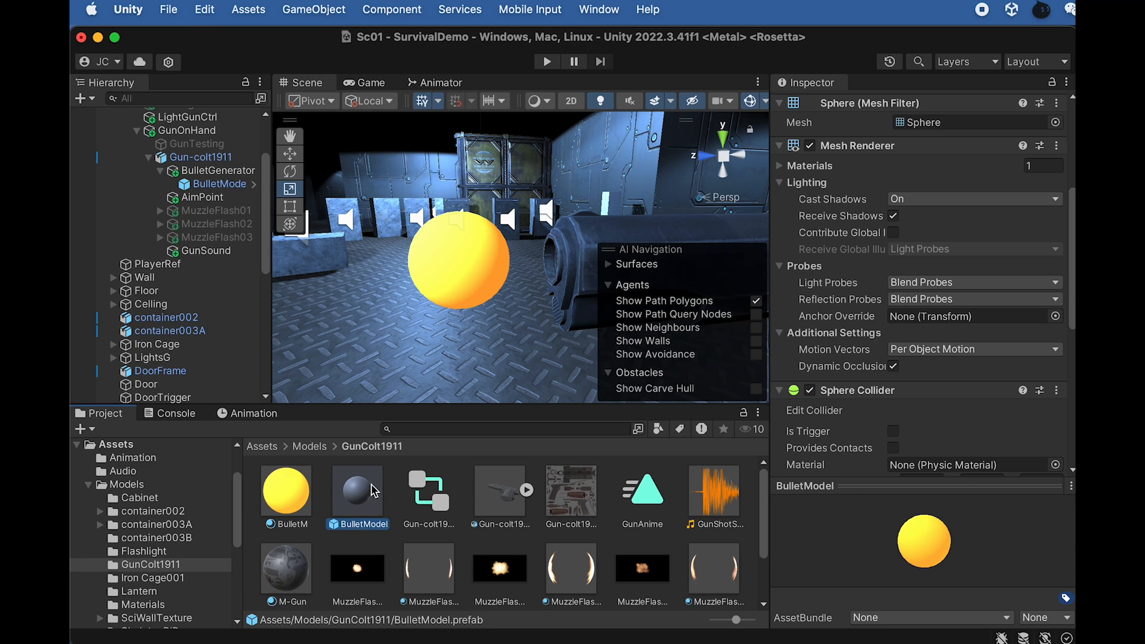
scroll(841, 206, up, 1)
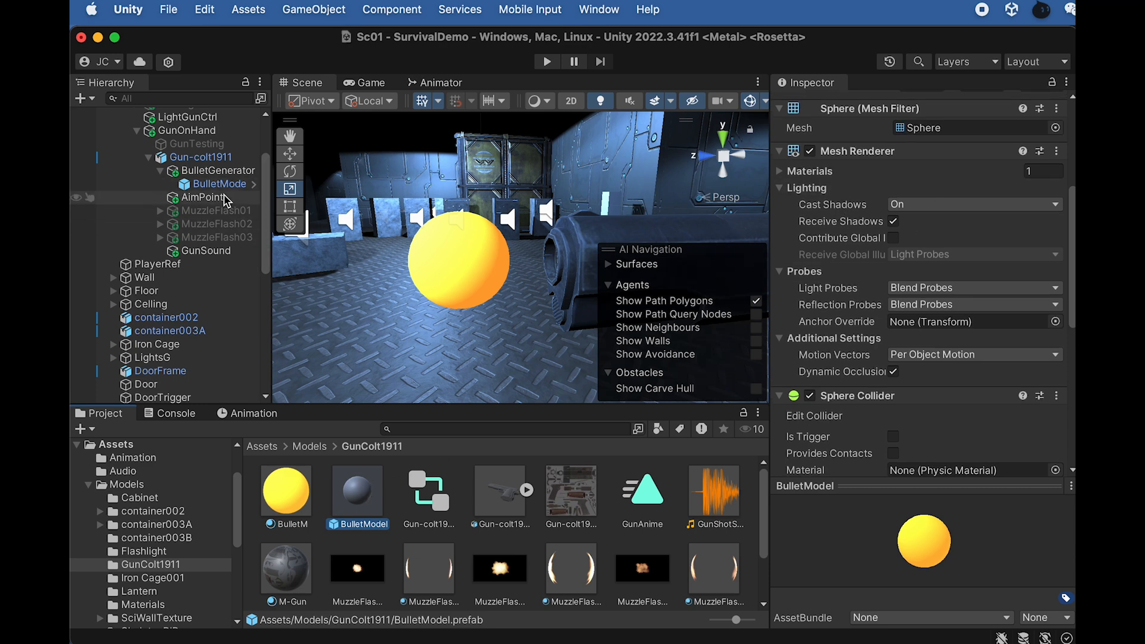
scroll(830, 310, up, 3)
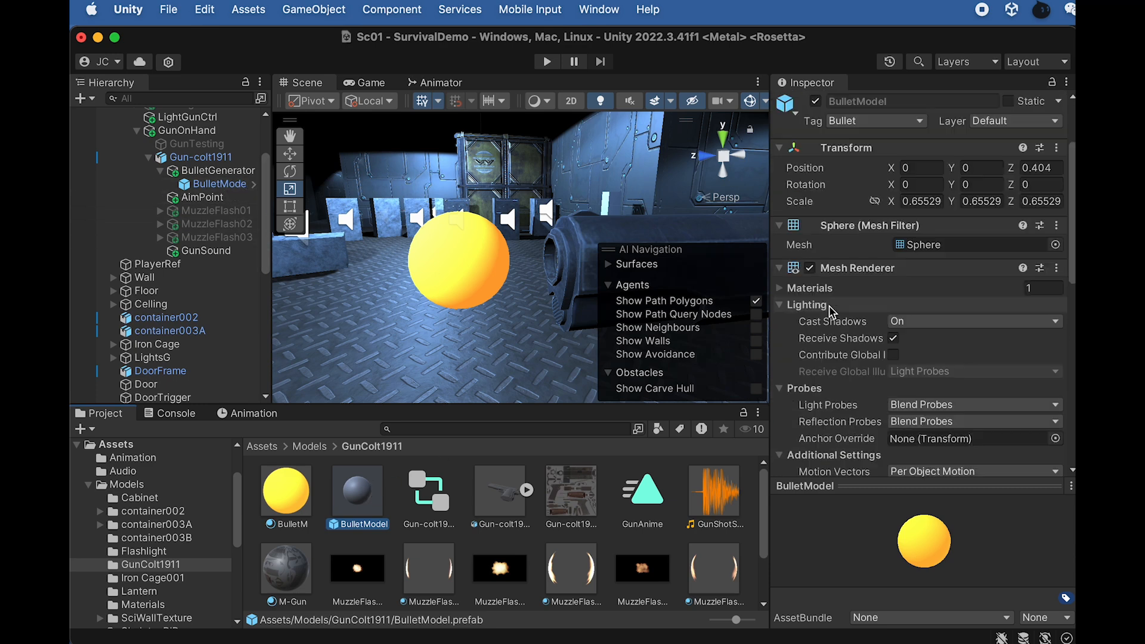
scroll(831, 311, up, 3)
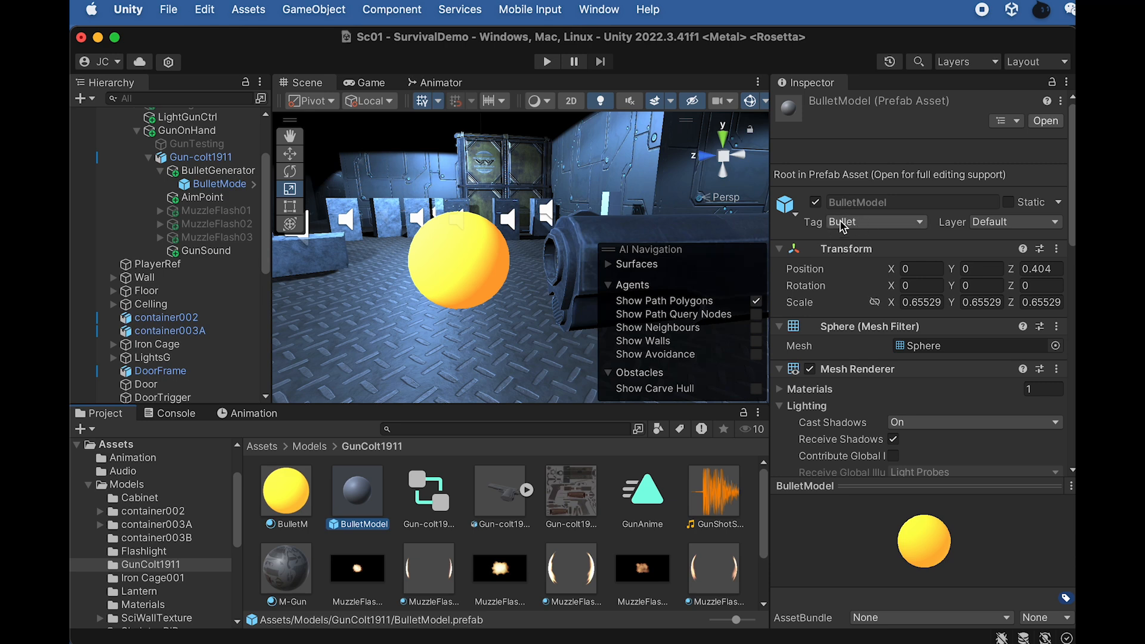
scroll(811, 370, down, 10)
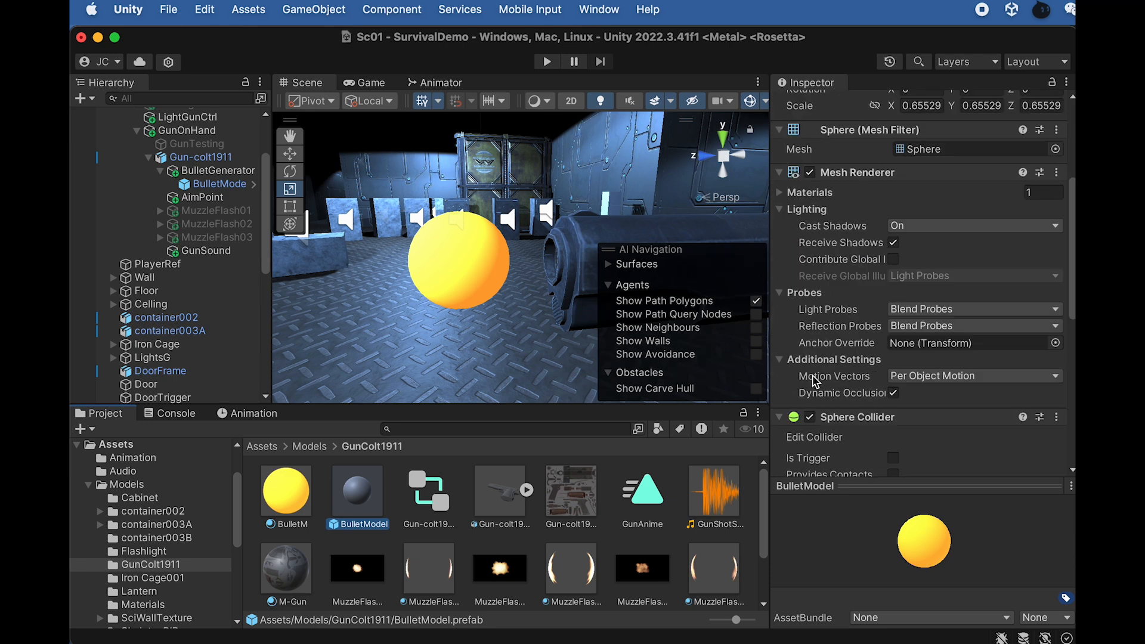
scroll(861, 441, down, 1)
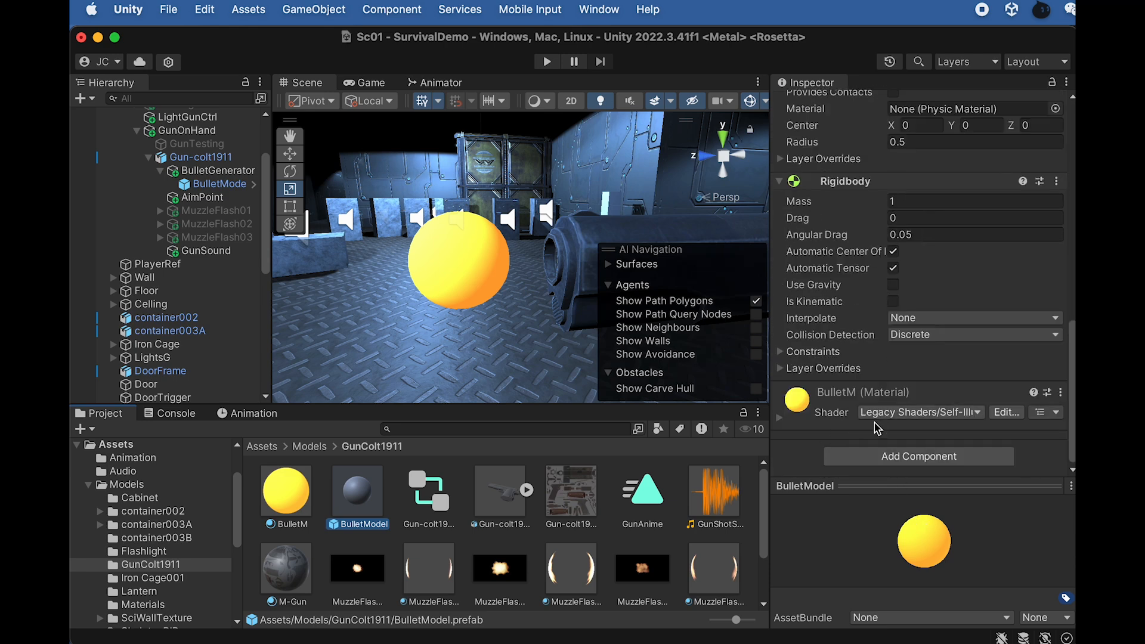
scroll(854, 373, down, 2)
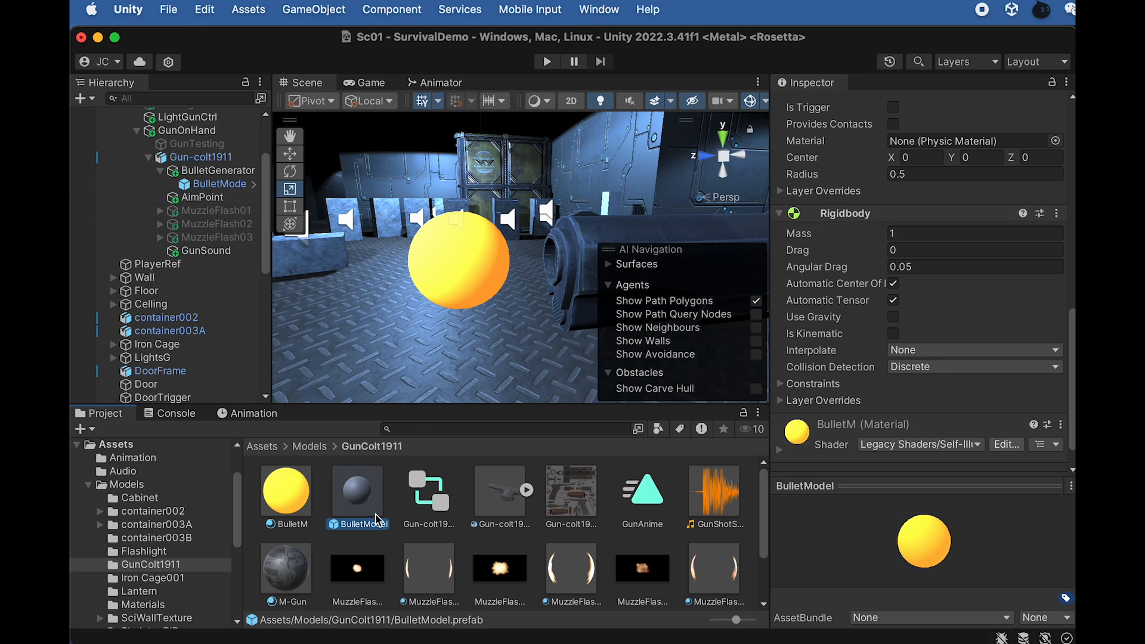
- Place a trial instance of the BulletModel prefab at the scene's root level, inspect it, and delete it
drag(371, 514, 172, 290)
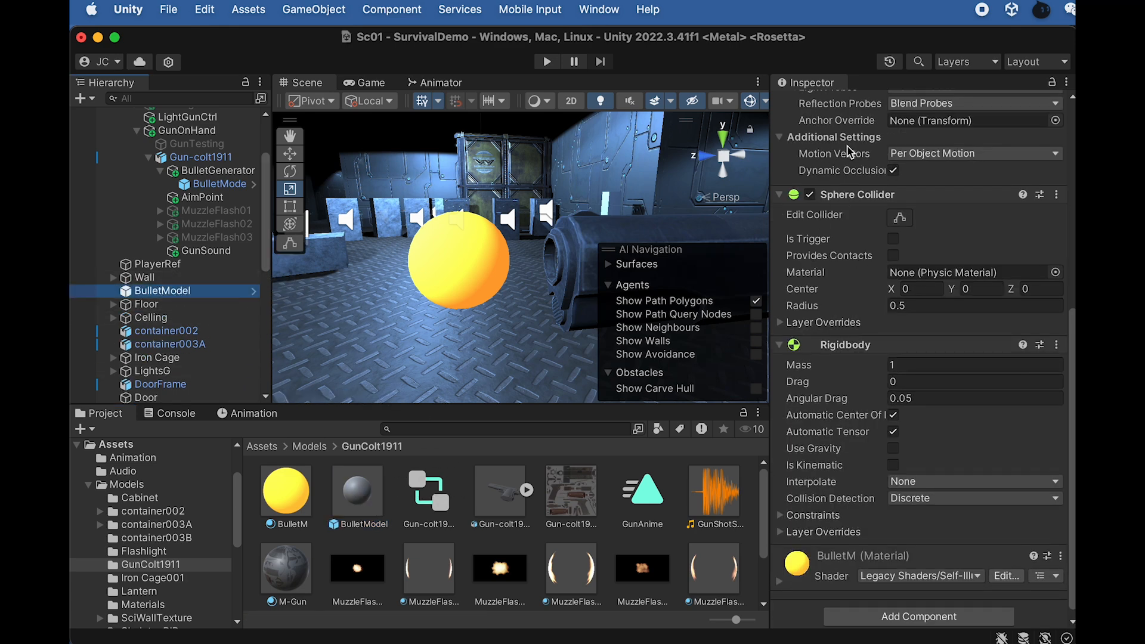
scroll(835, 161, up, 10)
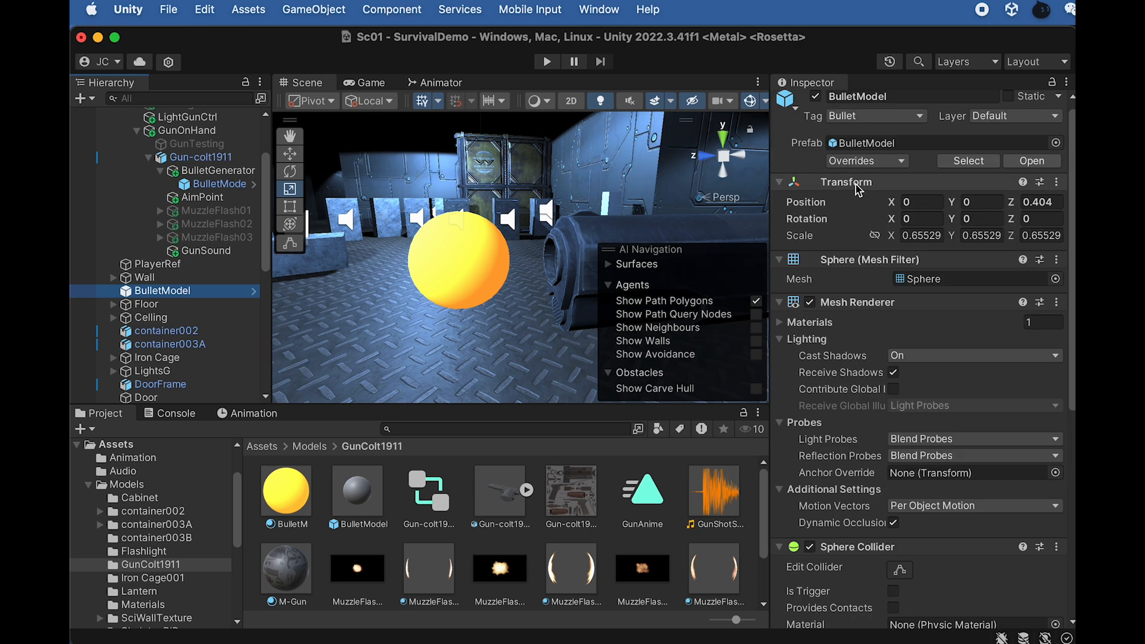
right_click(186, 290)
click(234, 419)
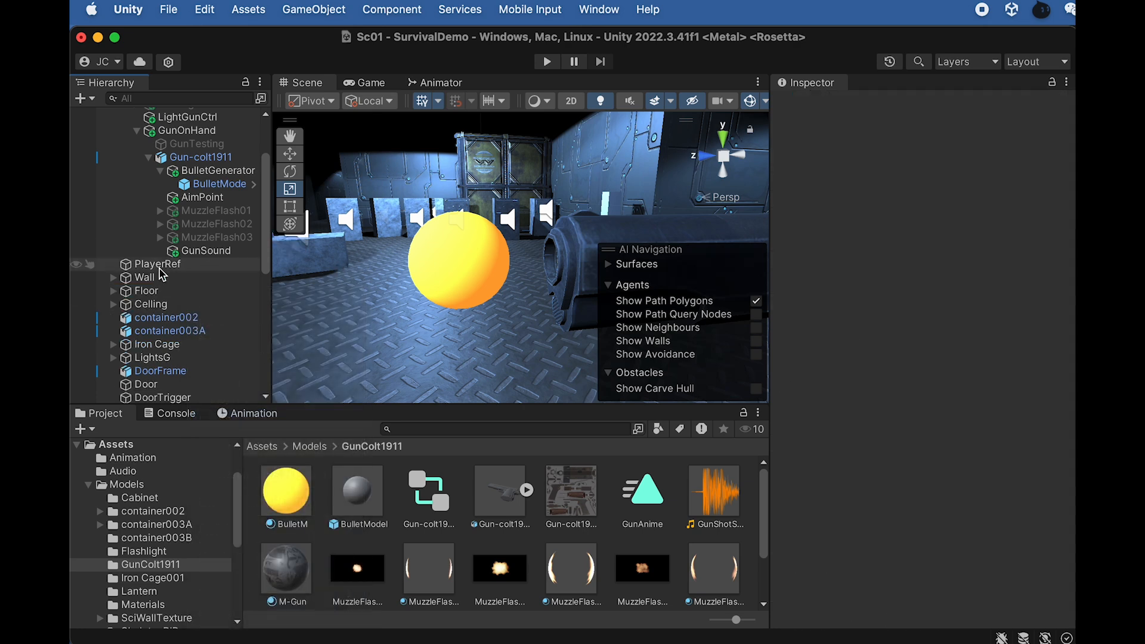
- Delete the original BulletModel object from under BulletGenerator in the scene
click(227, 185)
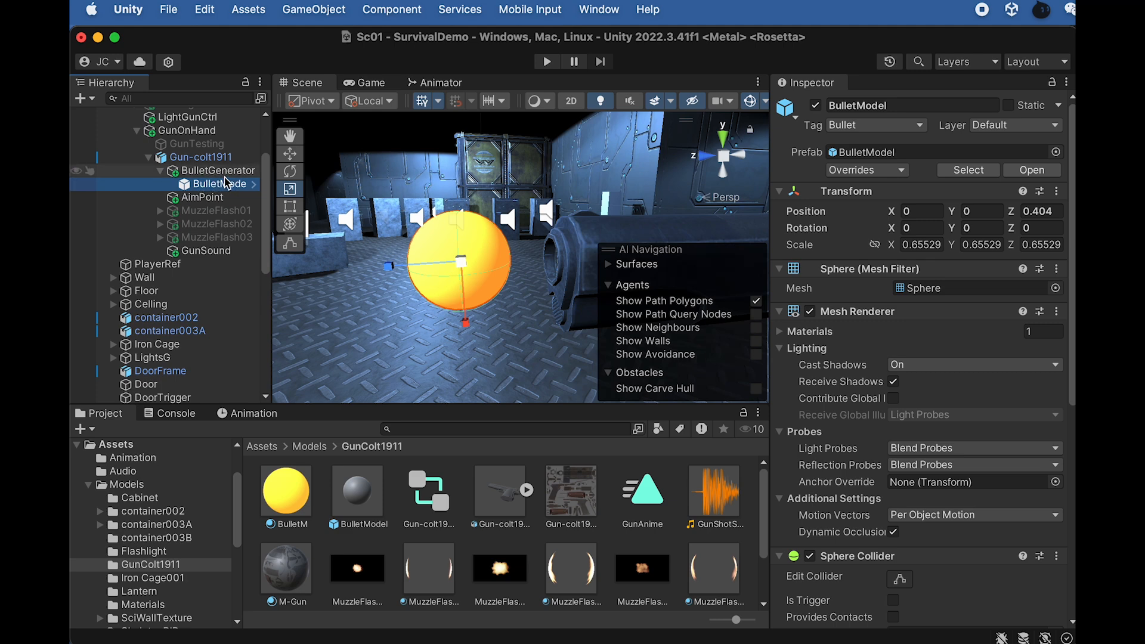
right_click(225, 183)
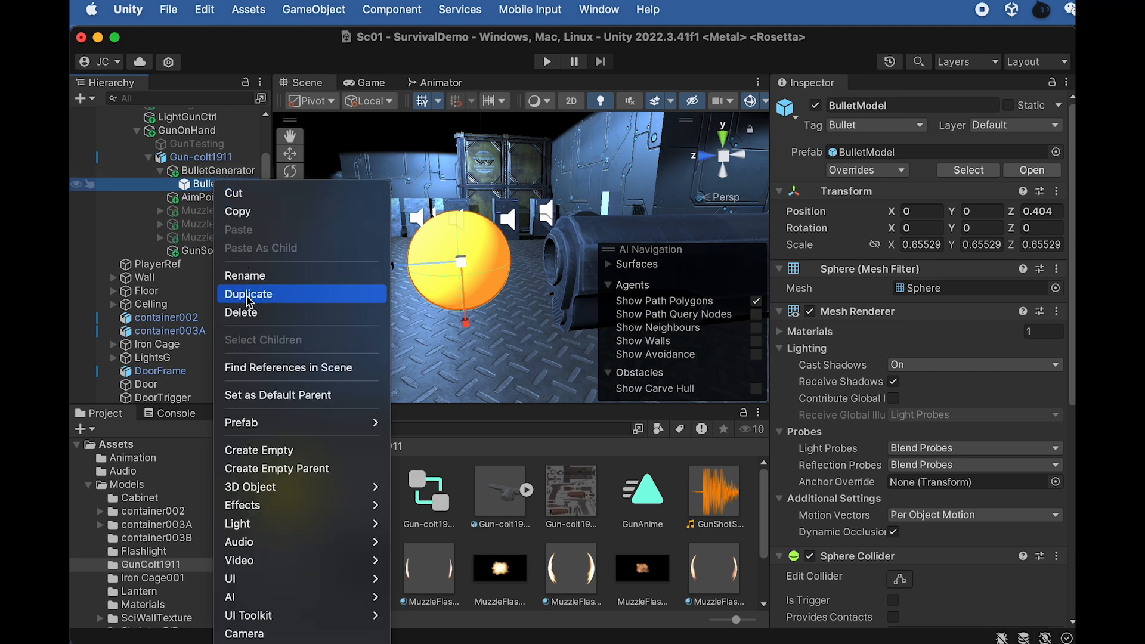
click(247, 313)
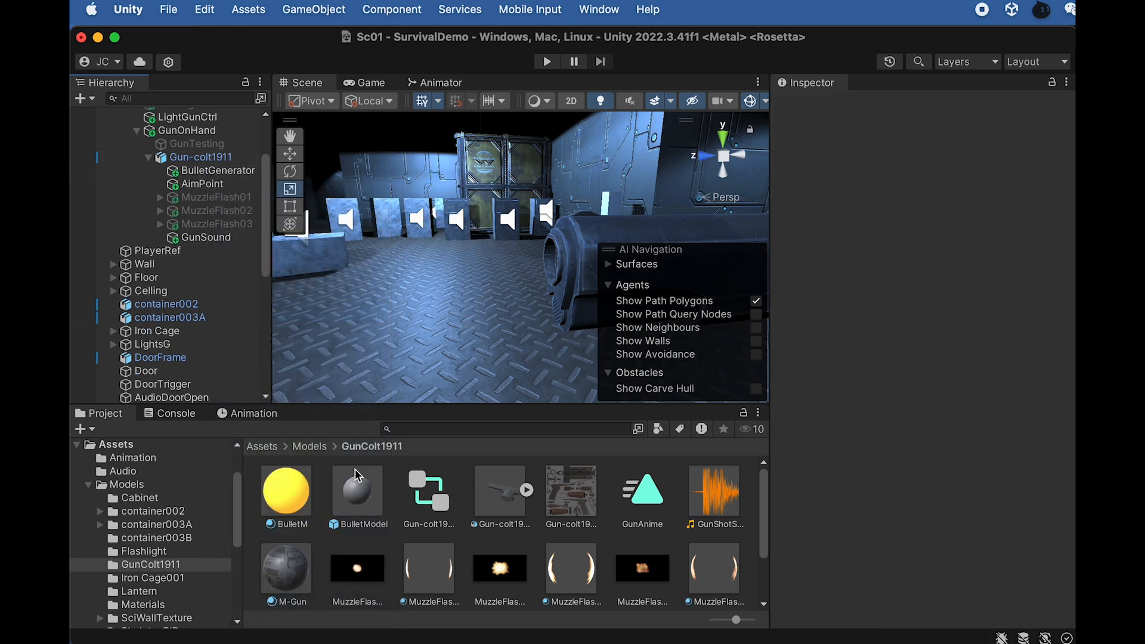
- Assign the BulletModel prefab to the Bullet reference of the BulletGenerator script and select the prefab asset
click(242, 172)
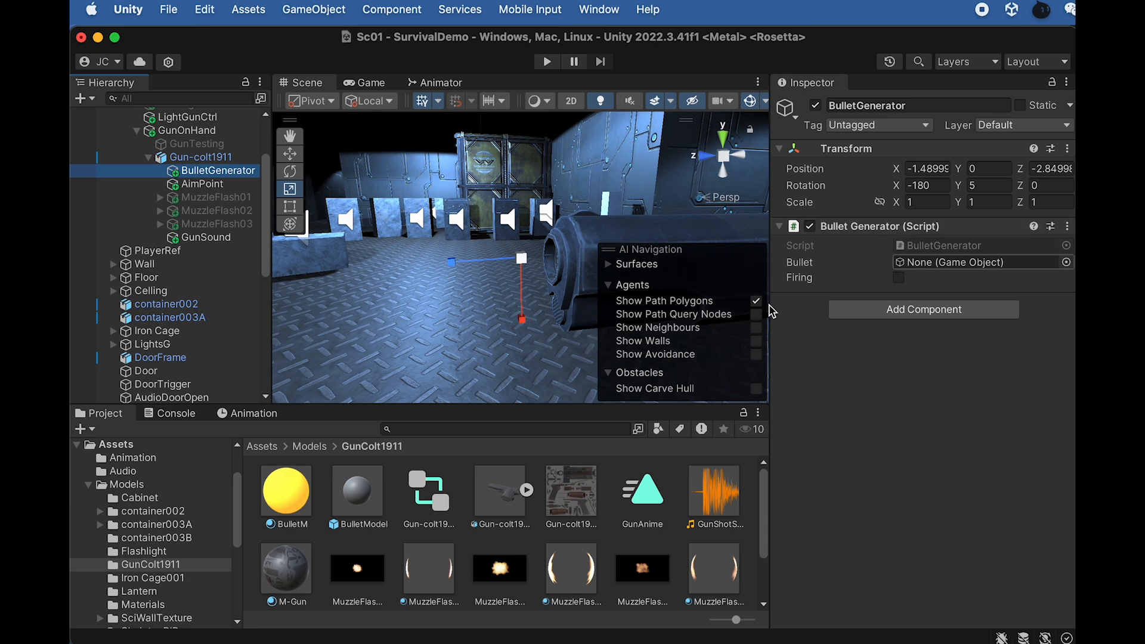
drag(365, 500, 933, 263)
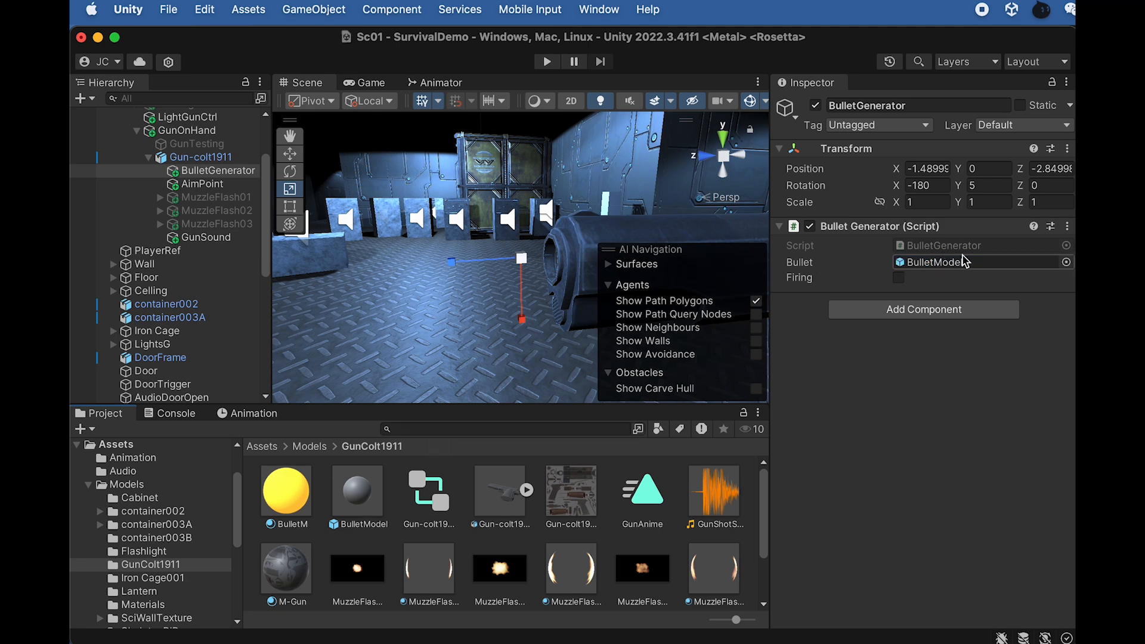
click(368, 503)
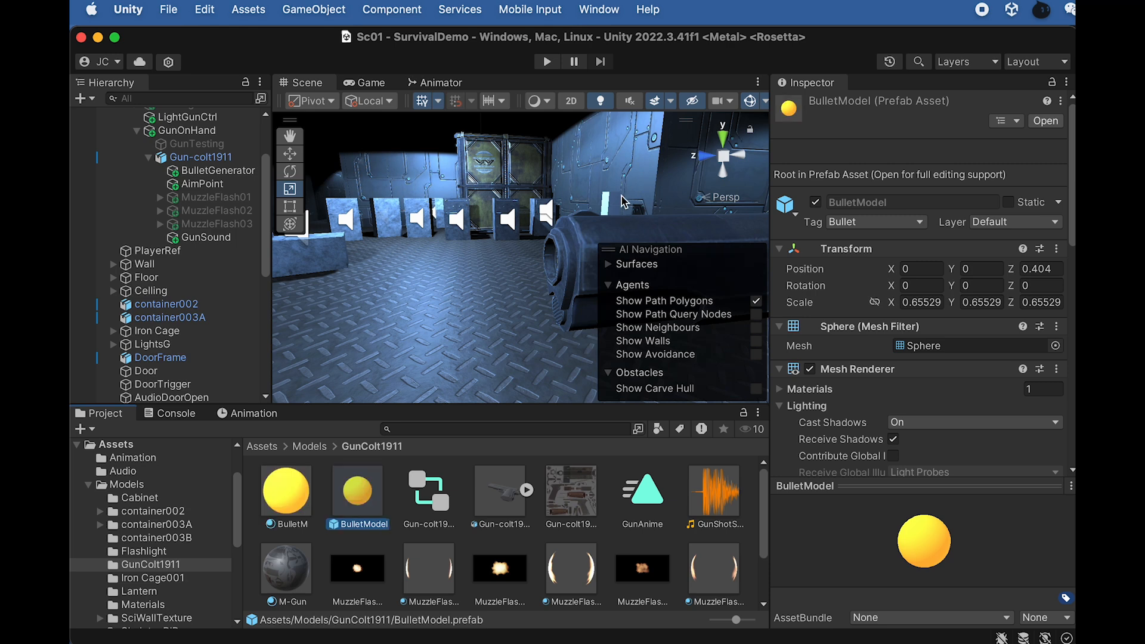
- Place a duplicate of Gun-colt1911 directly under FirstPersonCharacter and run the scene to test it
click(193, 158)
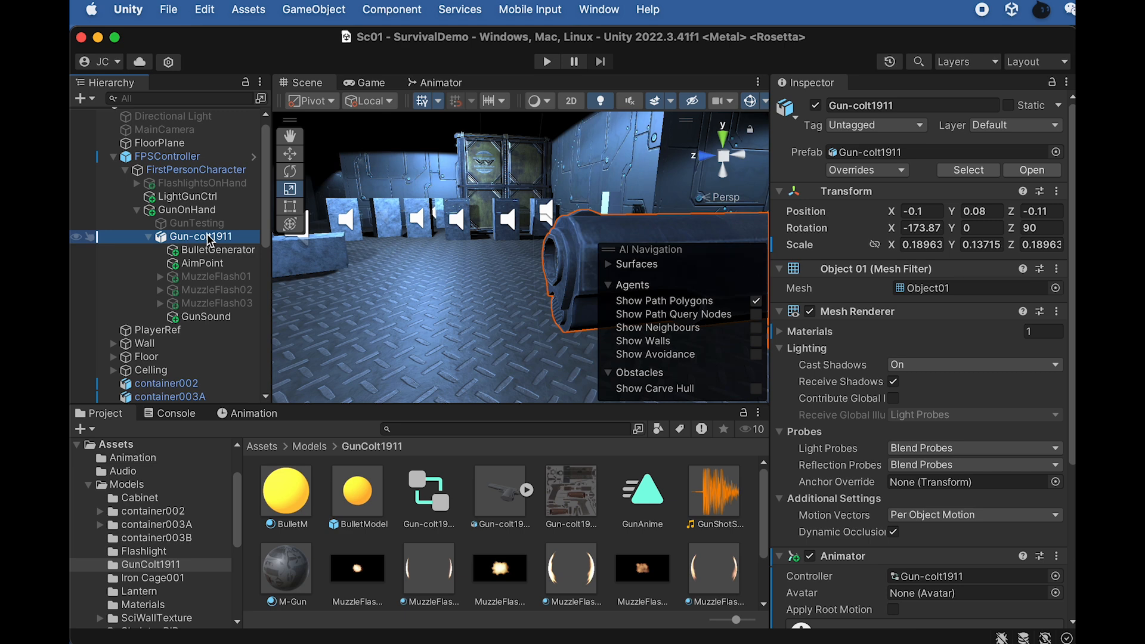
key(super+d)
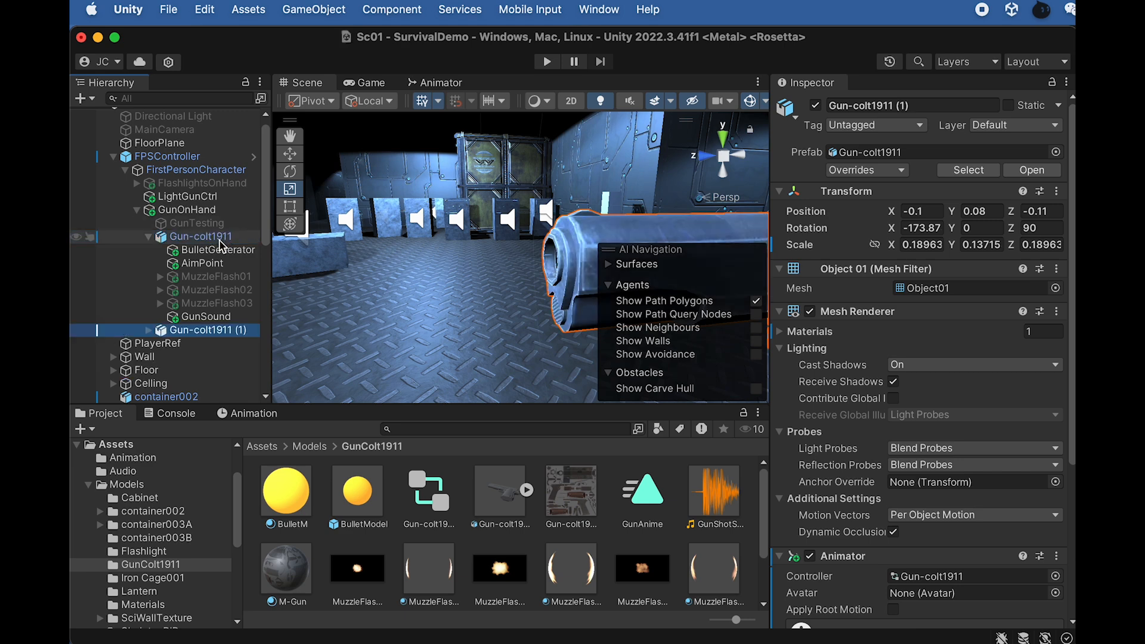
drag(203, 330, 173, 182)
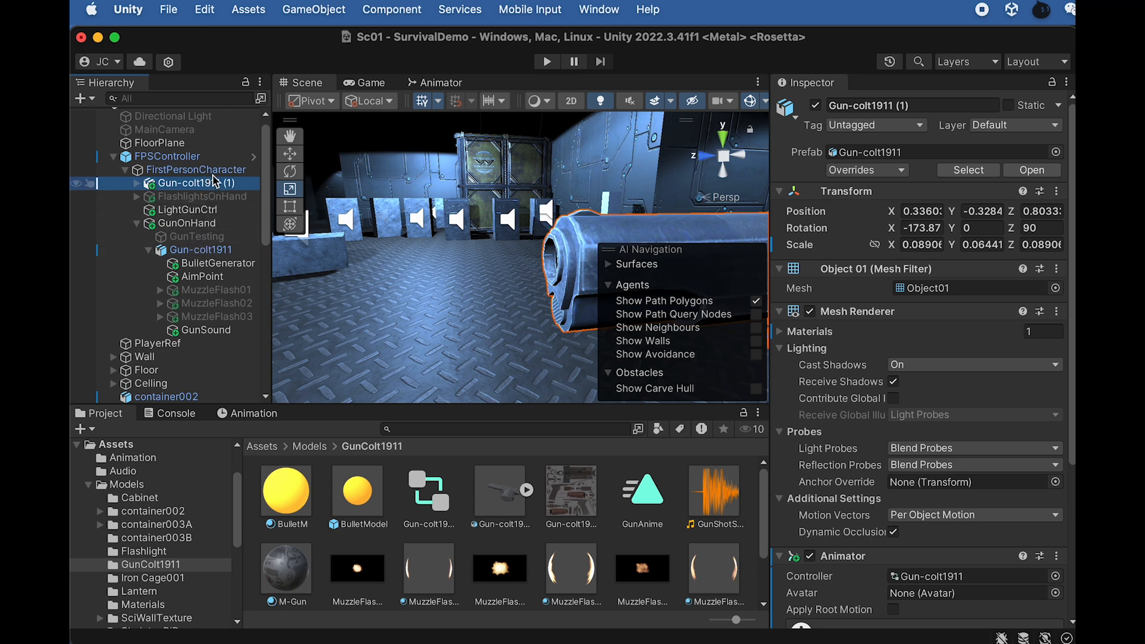
click(547, 62)
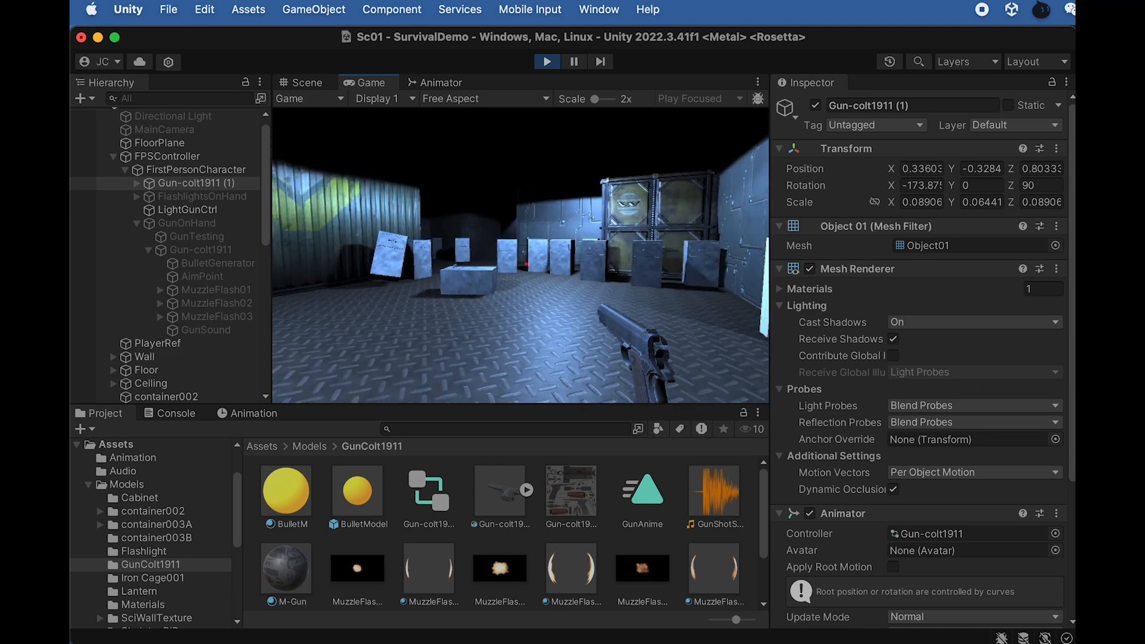
- Walk through the running scene and fire several shots with the gun to test the bullet
key(Escape)
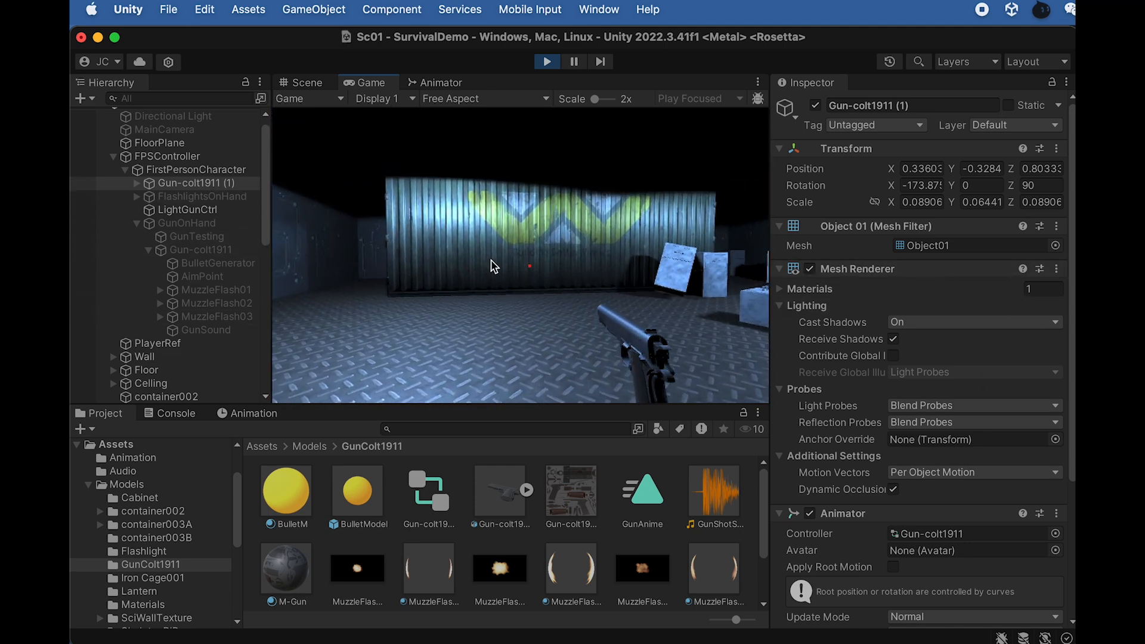
key(w)
key(s)
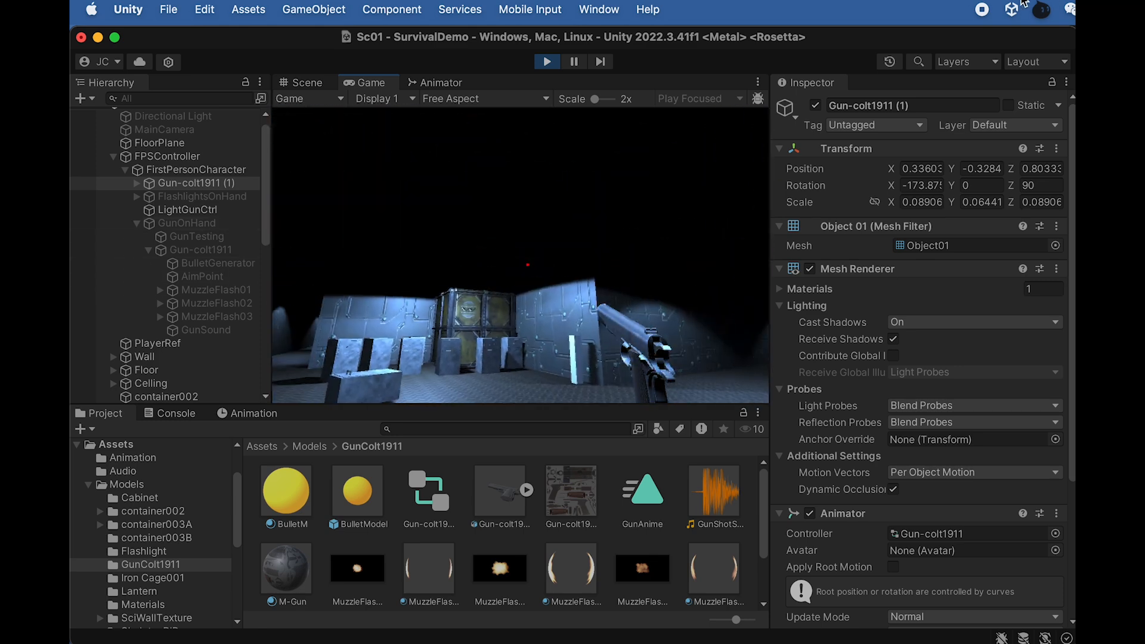
click(642, 238)
click(520, 256)
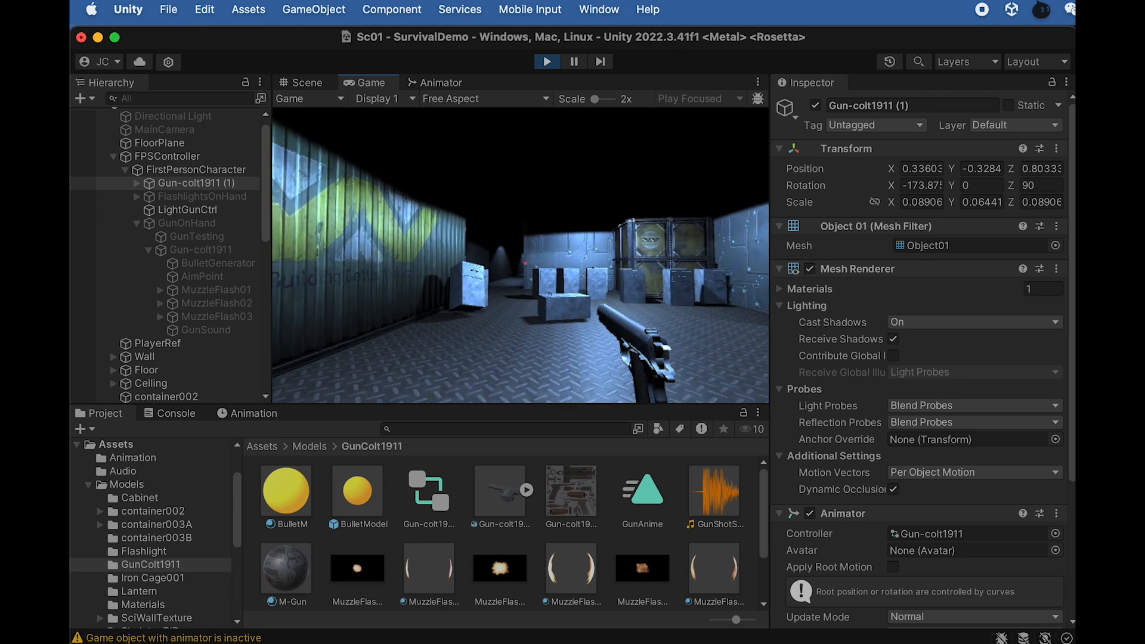
click(521, 256)
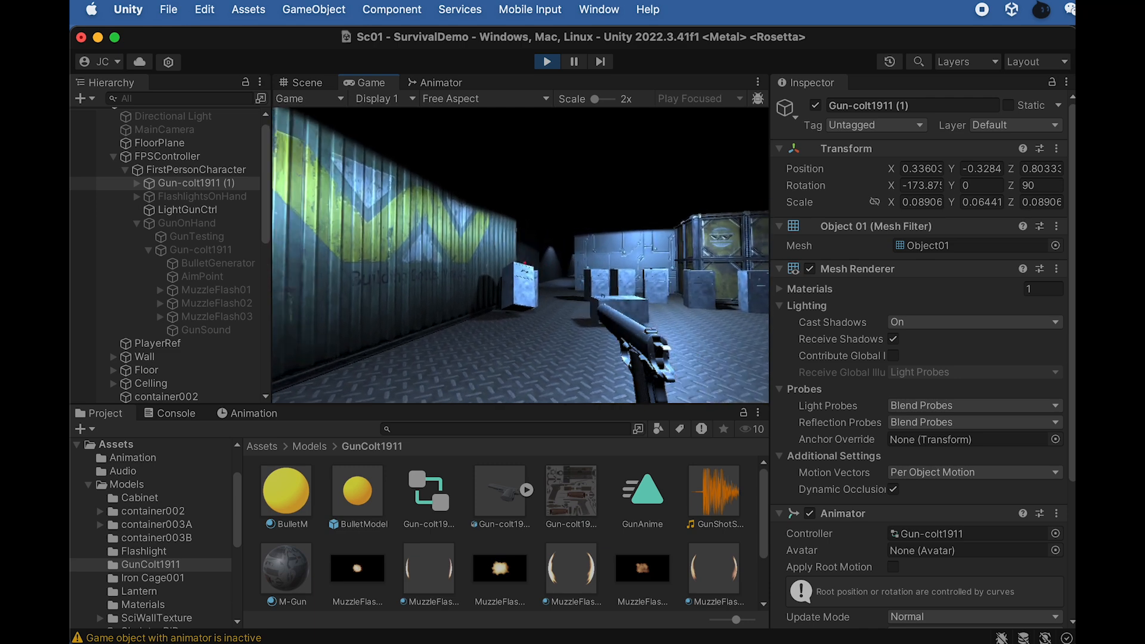
key(Escape)
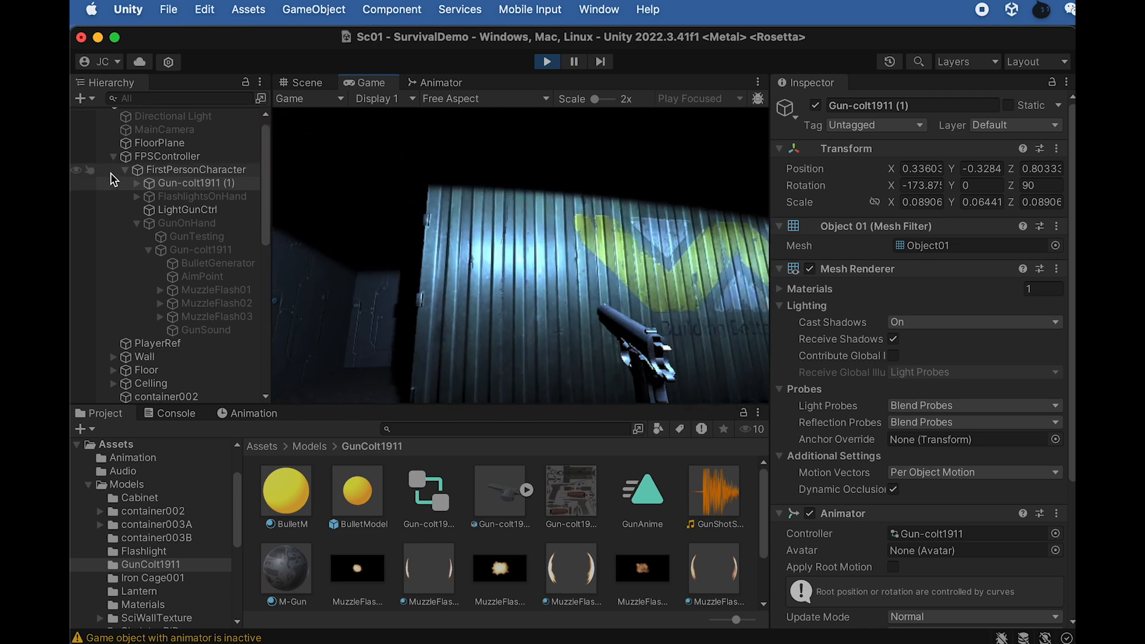
- Inspect the child objects of Gun-colt1911 (1), collapse FirstPersonCharacter, and fire more test shots in the running scene
click(137, 183)
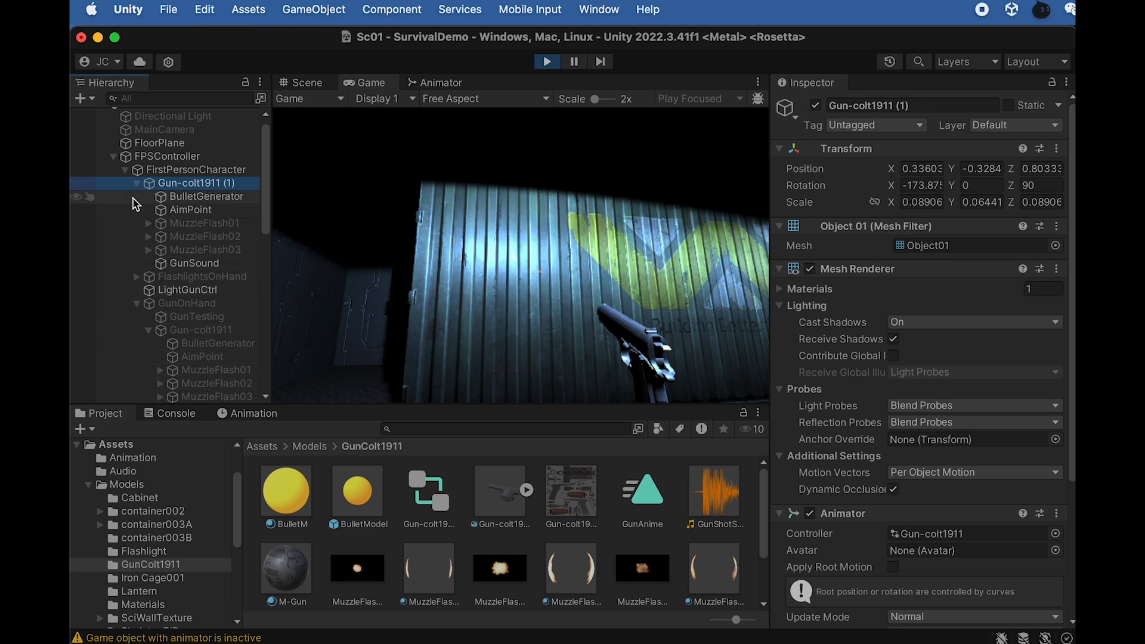
click(125, 170)
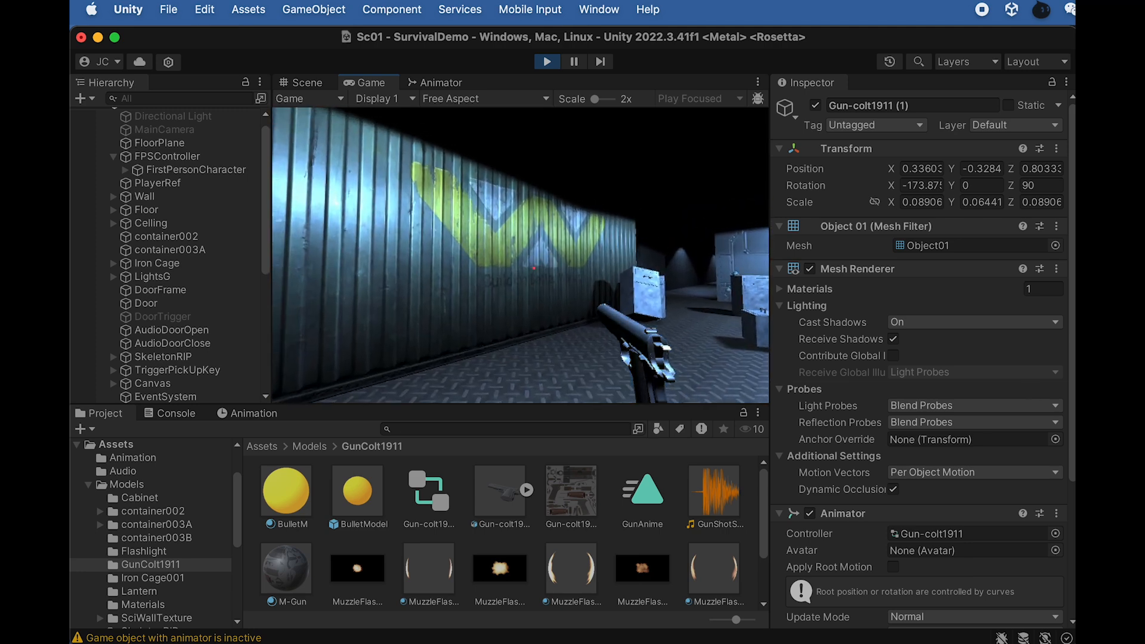
click(521, 256)
click(521, 256)
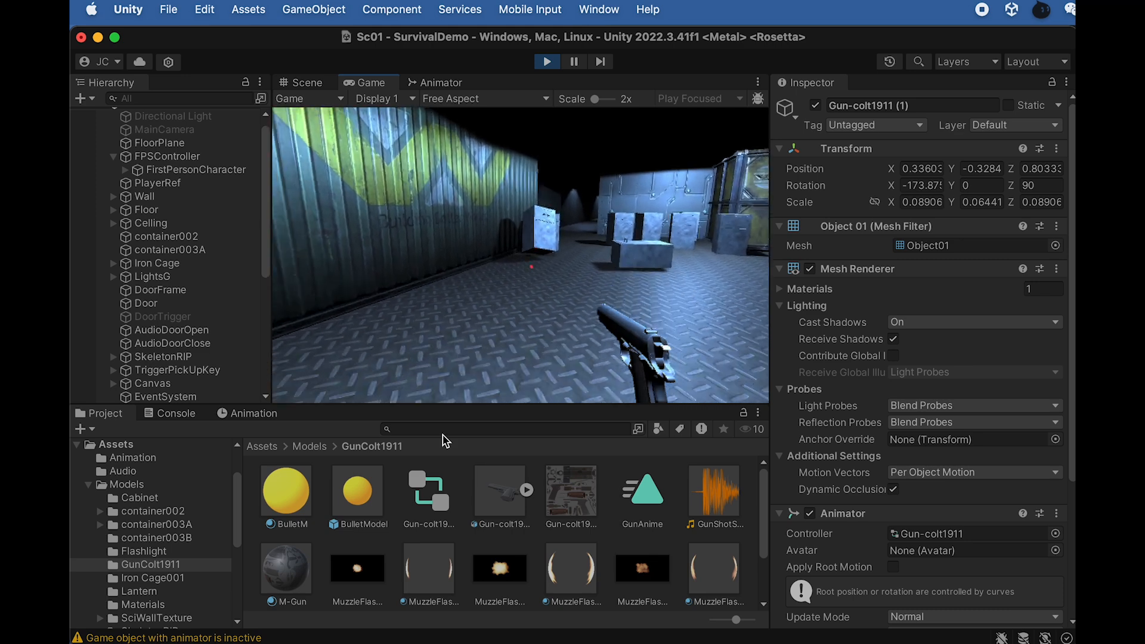
- Set the scale of the BulletModel prefab to 0.05 on X, Y and Z
click(361, 492)
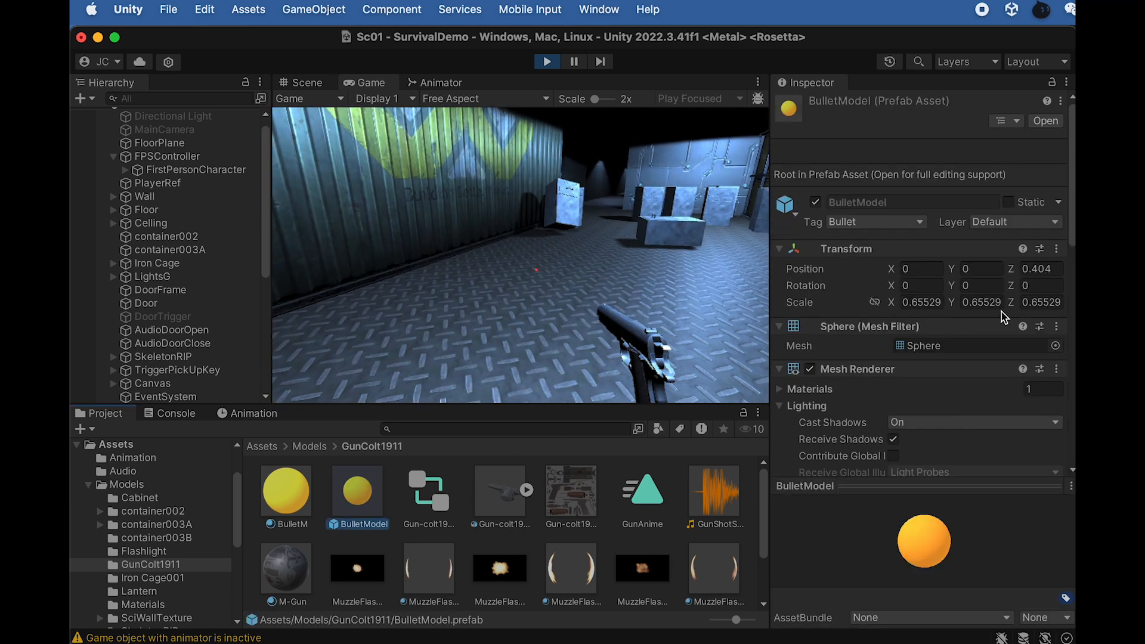
click(914, 302)
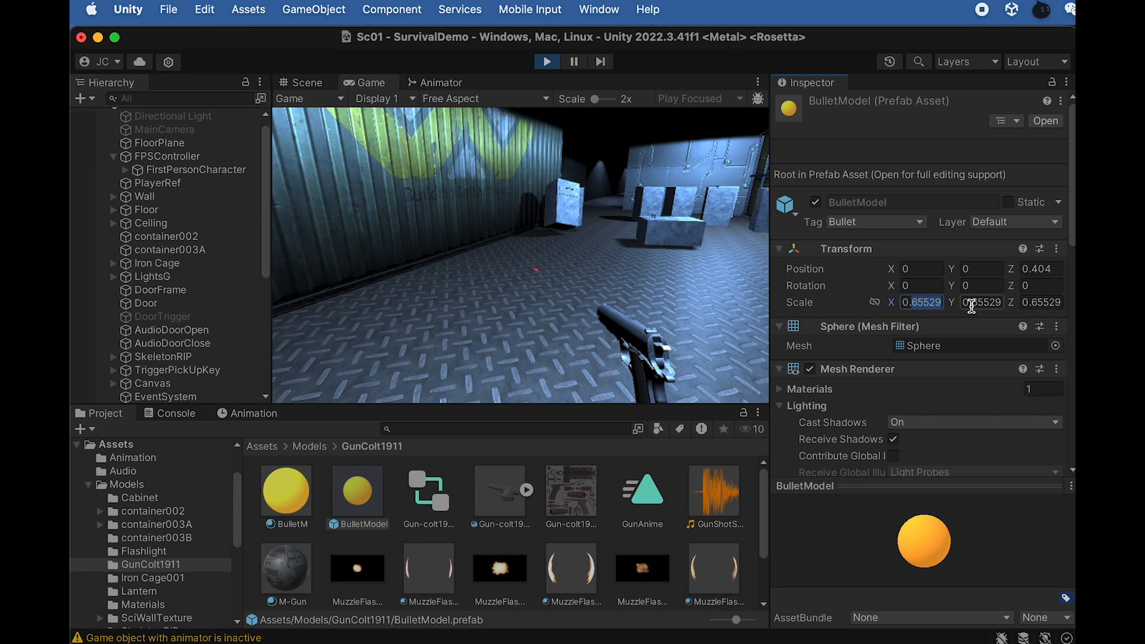
text(0.05)
key(Return)
click(984, 303)
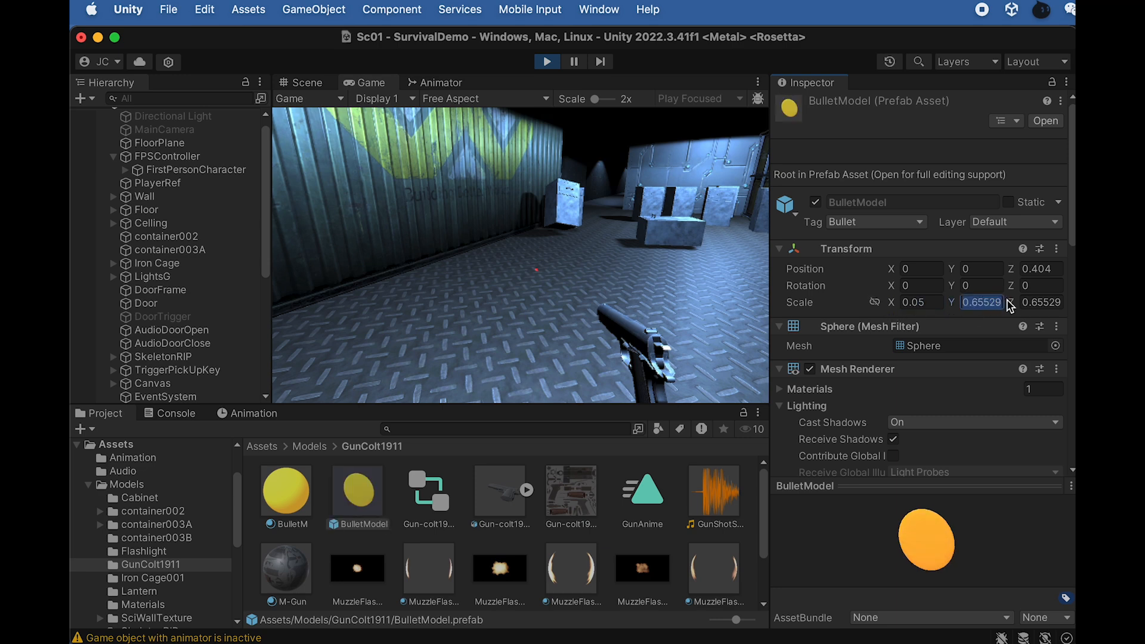
text(0.05)
click(1057, 304)
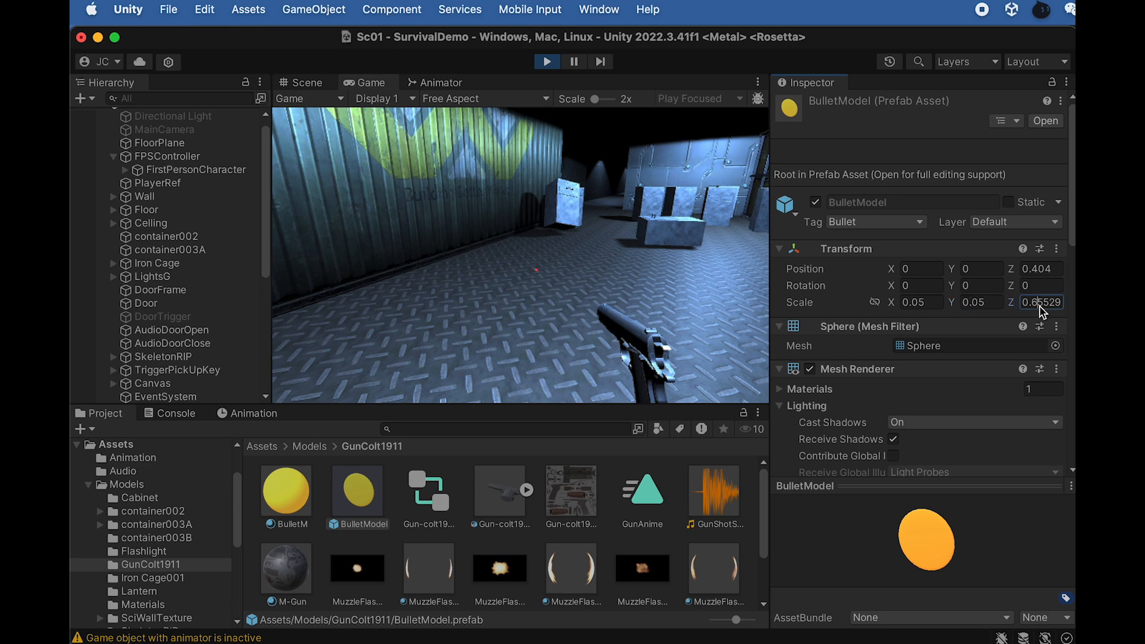
text(0.05)
- Fire the gun in the running scene to check the smaller bullet, and stop play mode
click(598, 144)
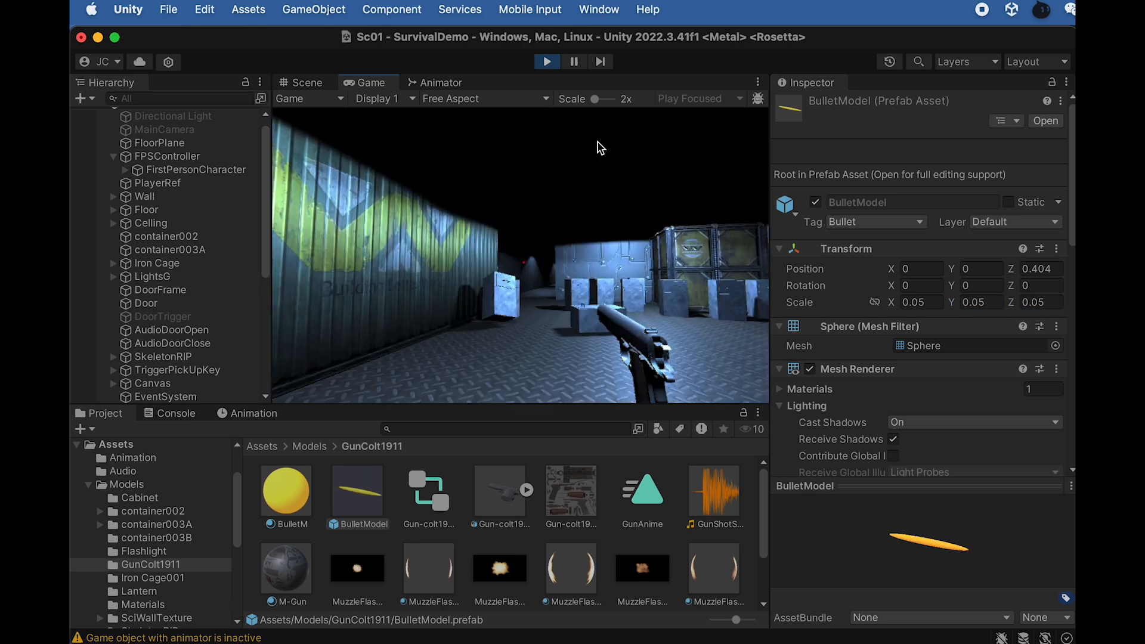
click(589, 191)
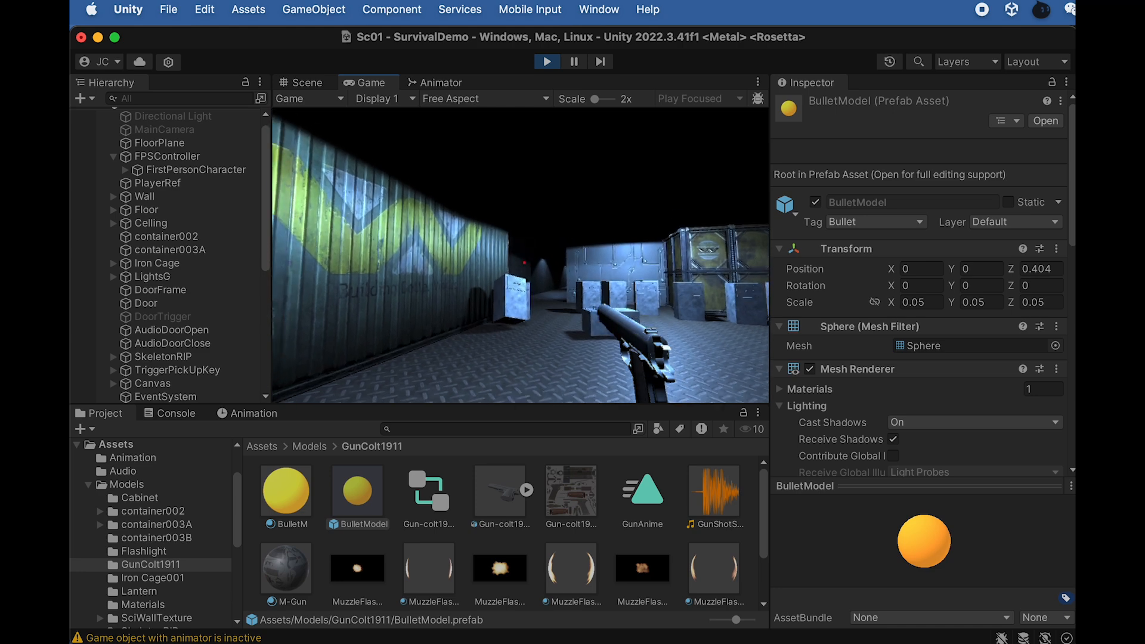
key(Escape)
click(547, 62)
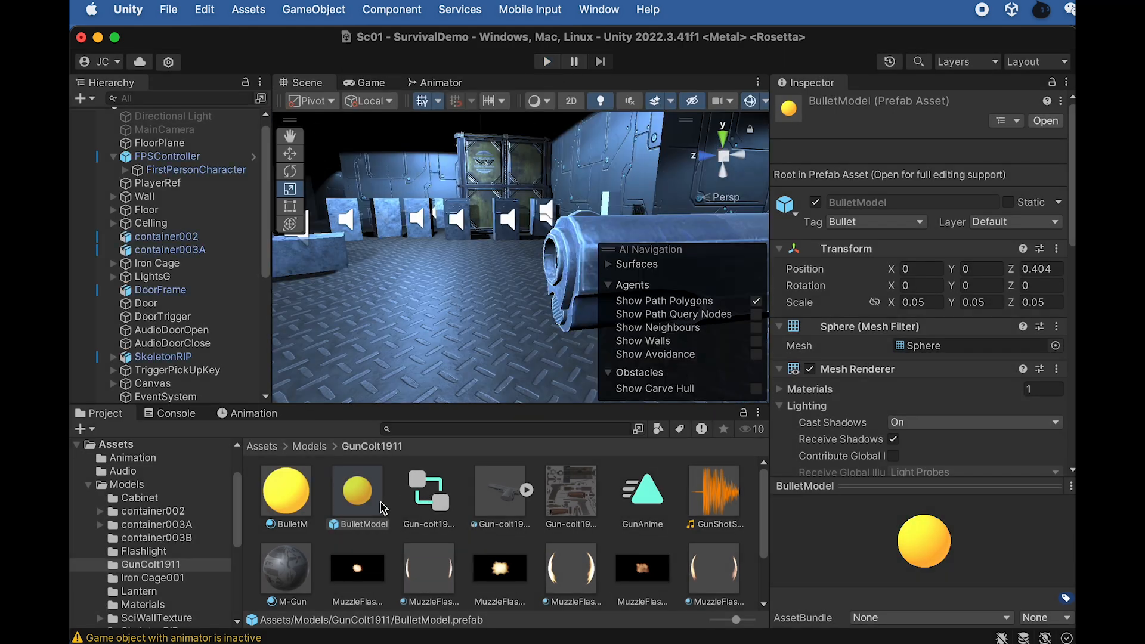
- Look over the floor area in the scene and review the BulletModel prefab's component settings
click(377, 482)
click(142, 212)
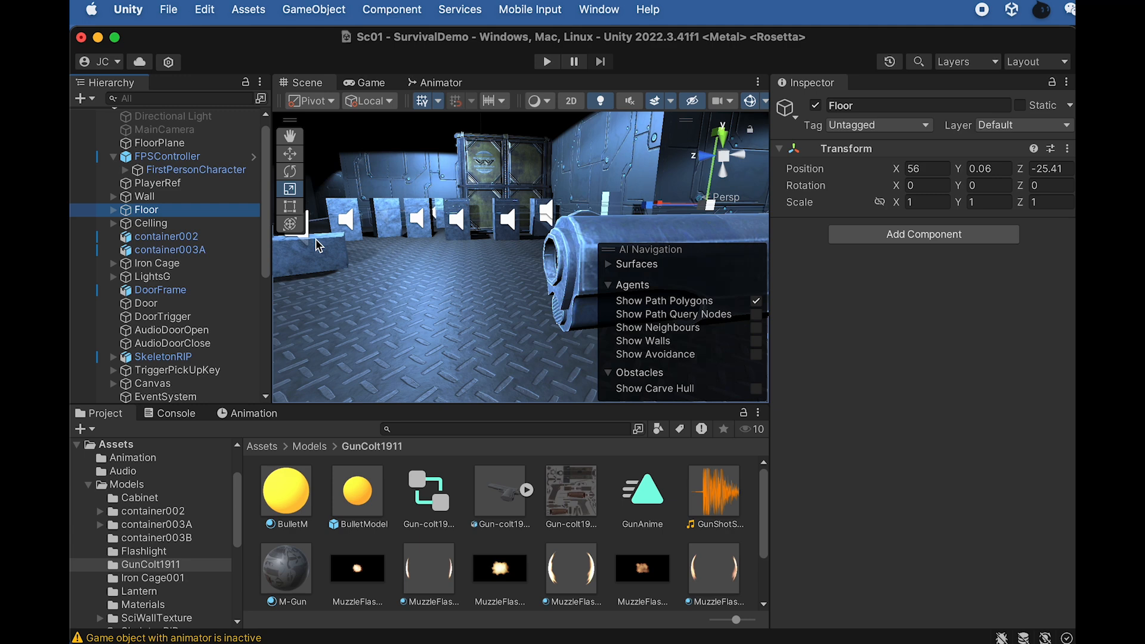
alt+drag(521, 300, 502, 314)
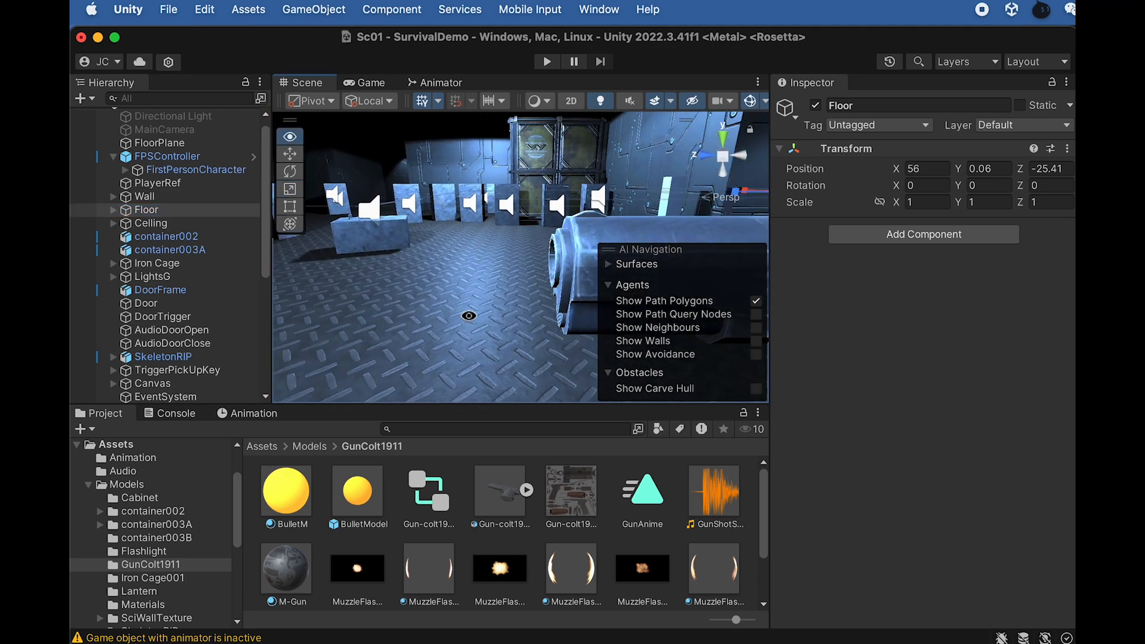
click(360, 492)
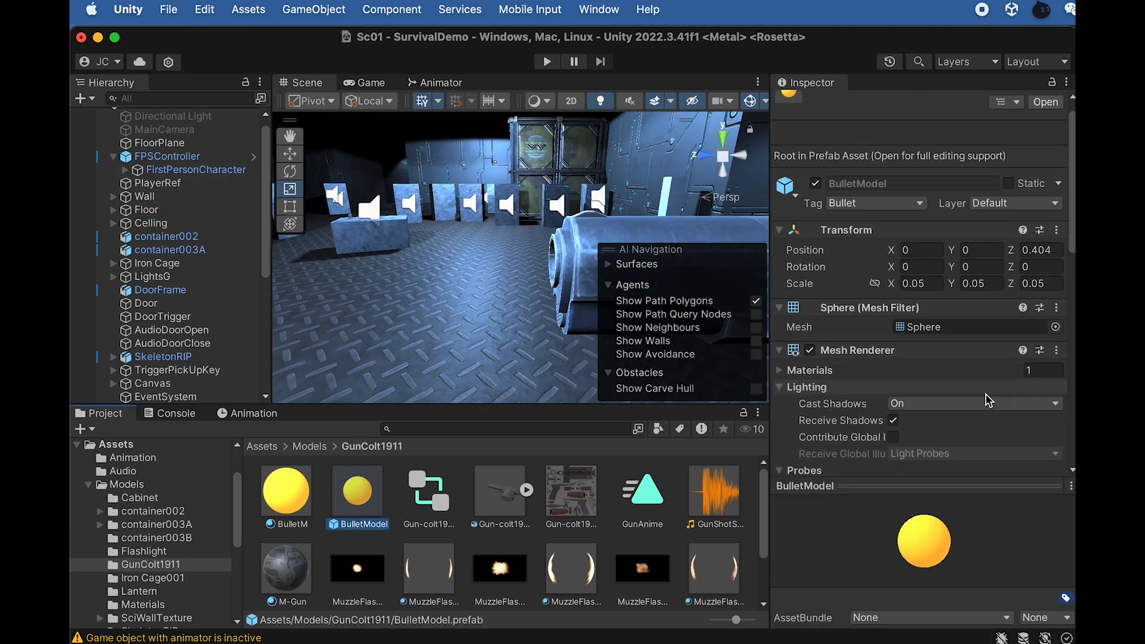
scroll(972, 395, down, 3)
scroll(972, 393, up, 3)
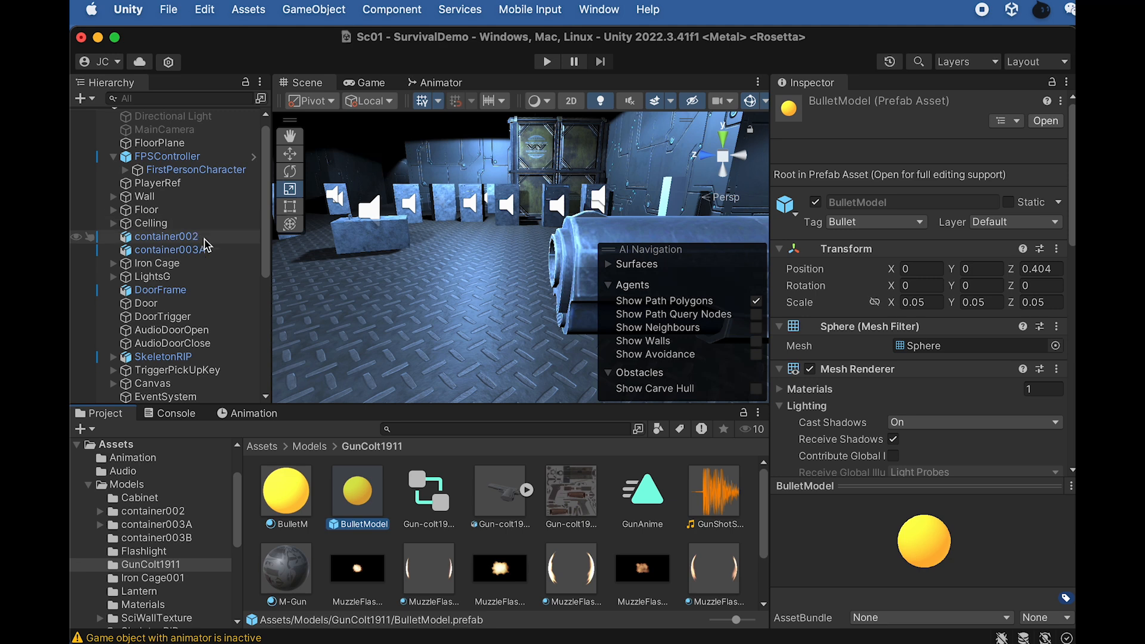
scroll(216, 239, up, 1)
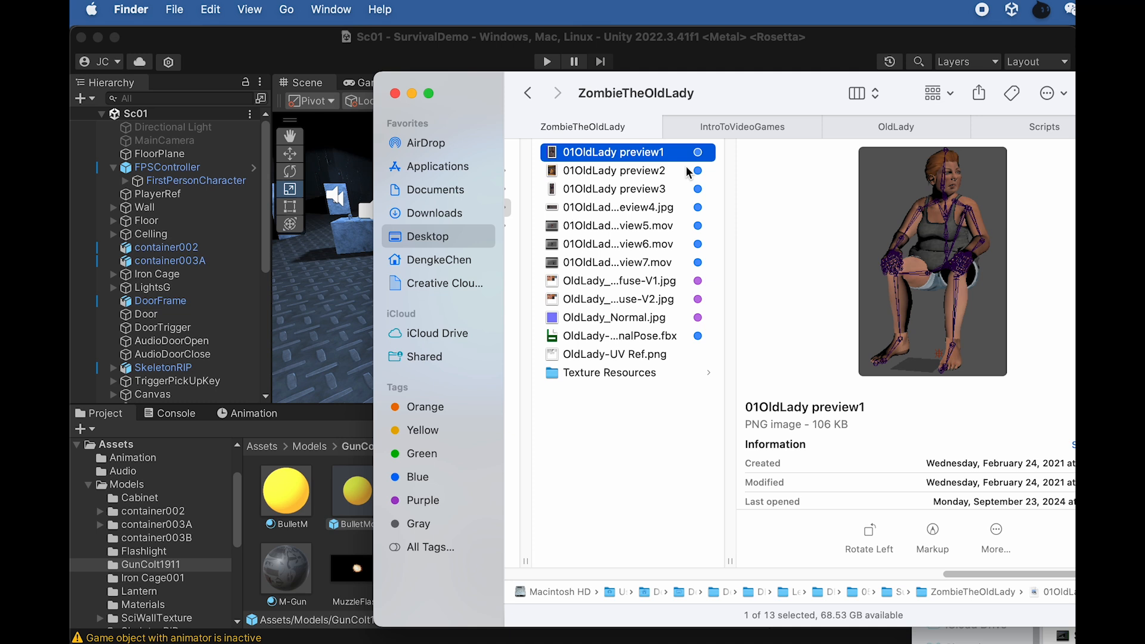
- Preview the 01OldLady images and movies one after another in Finder's ZombieTheOldLady folder, and close the preview
key(space)
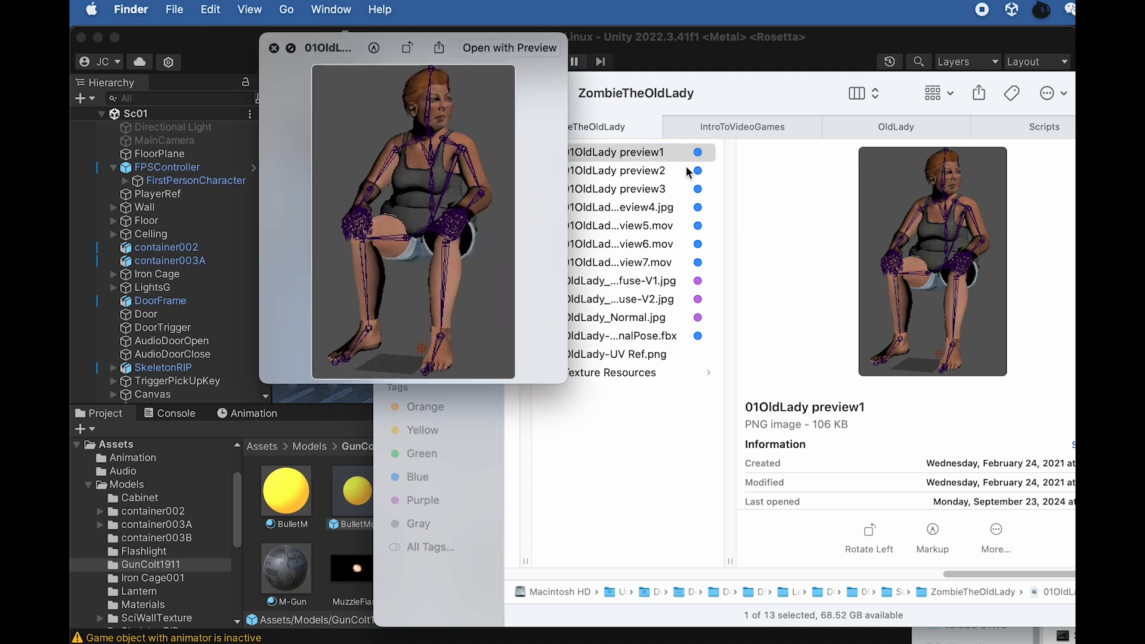
key(Down)
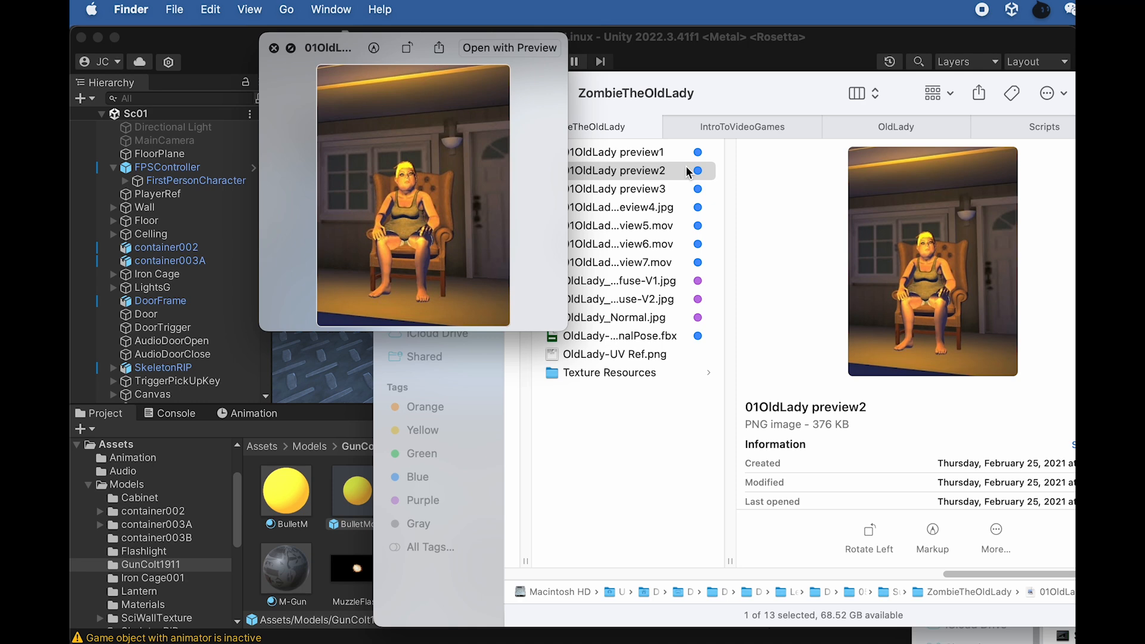
key(Down)
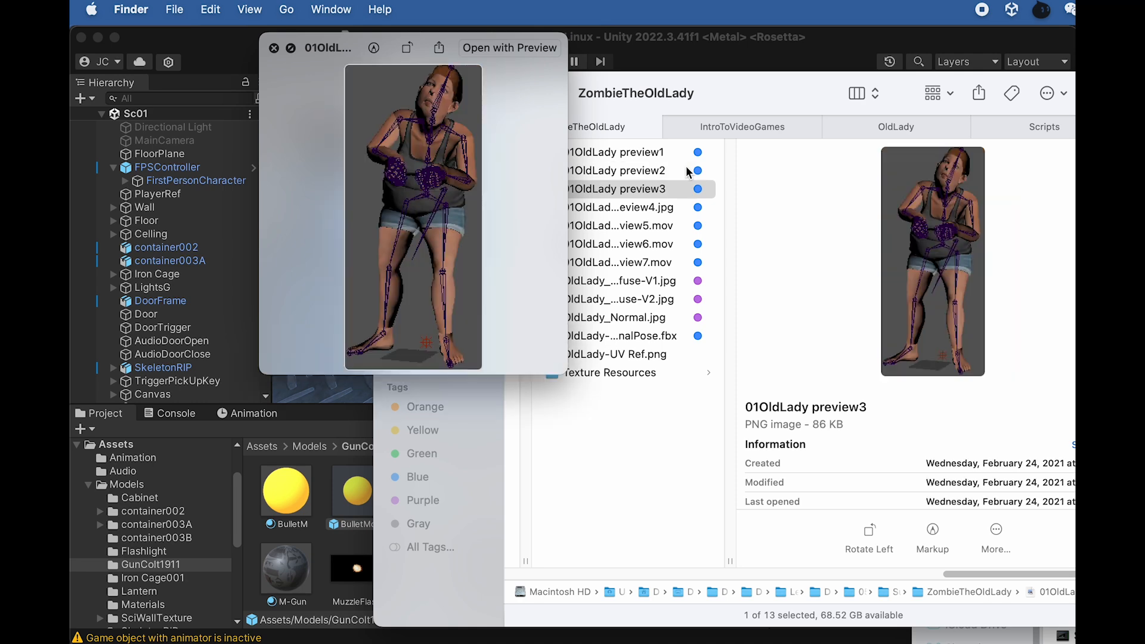
key(Down)
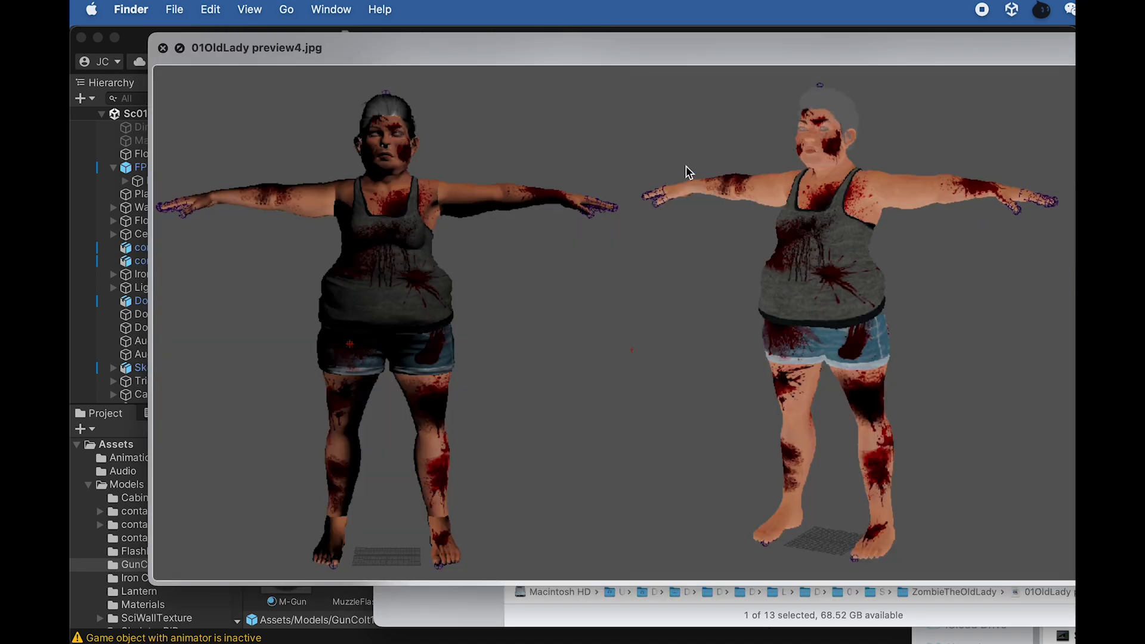
drag(1076, 585, 1040, 442)
key(Down)
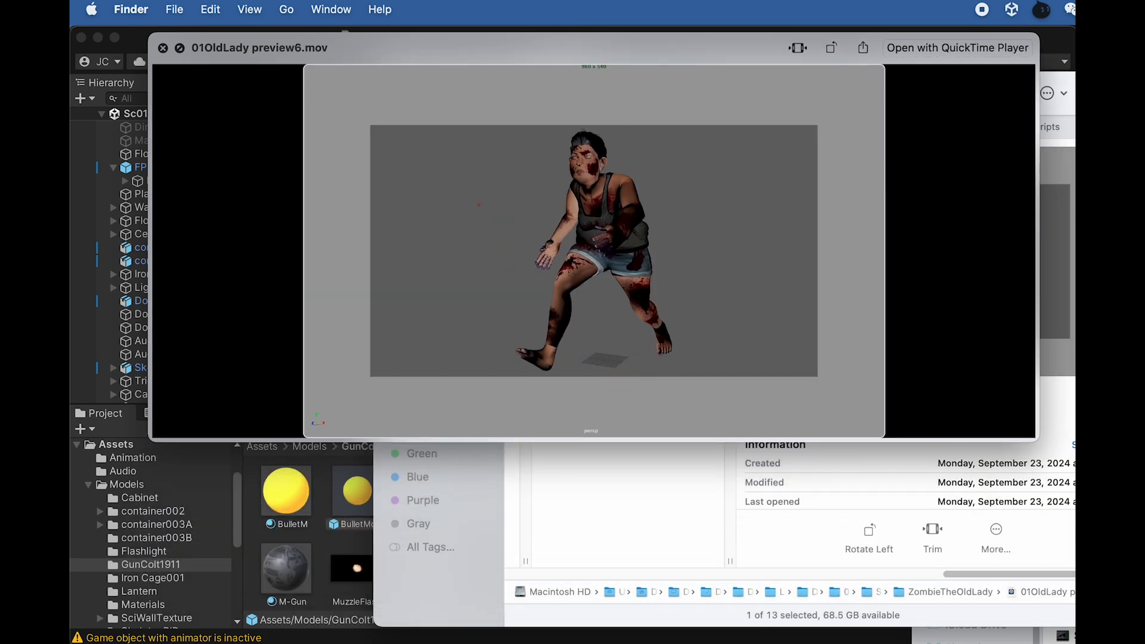
key(Down)
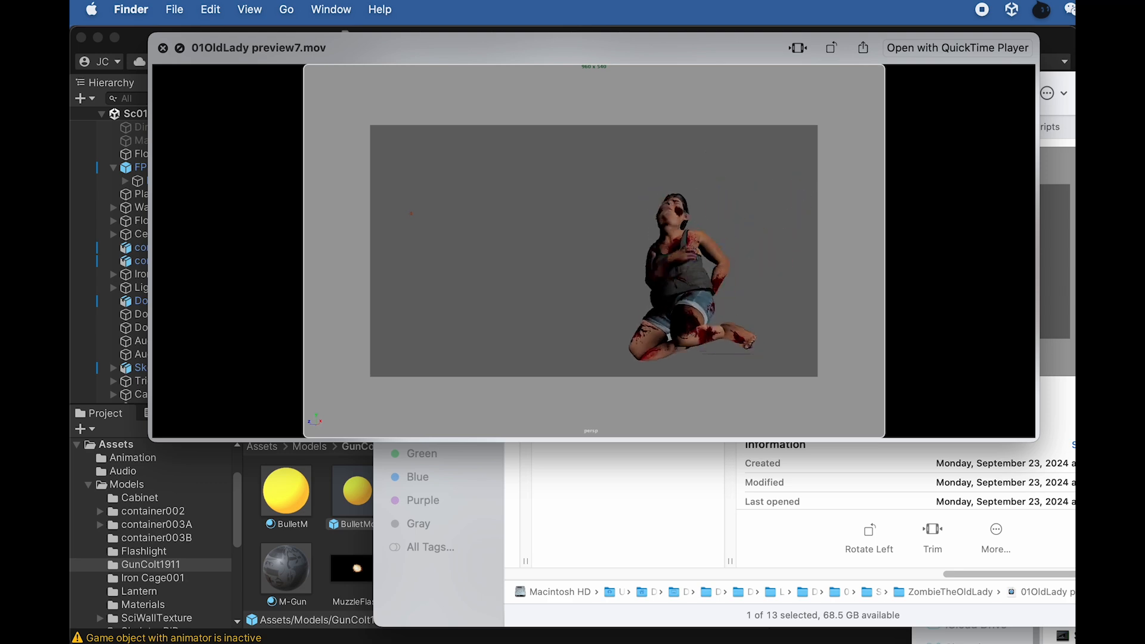
key(space)
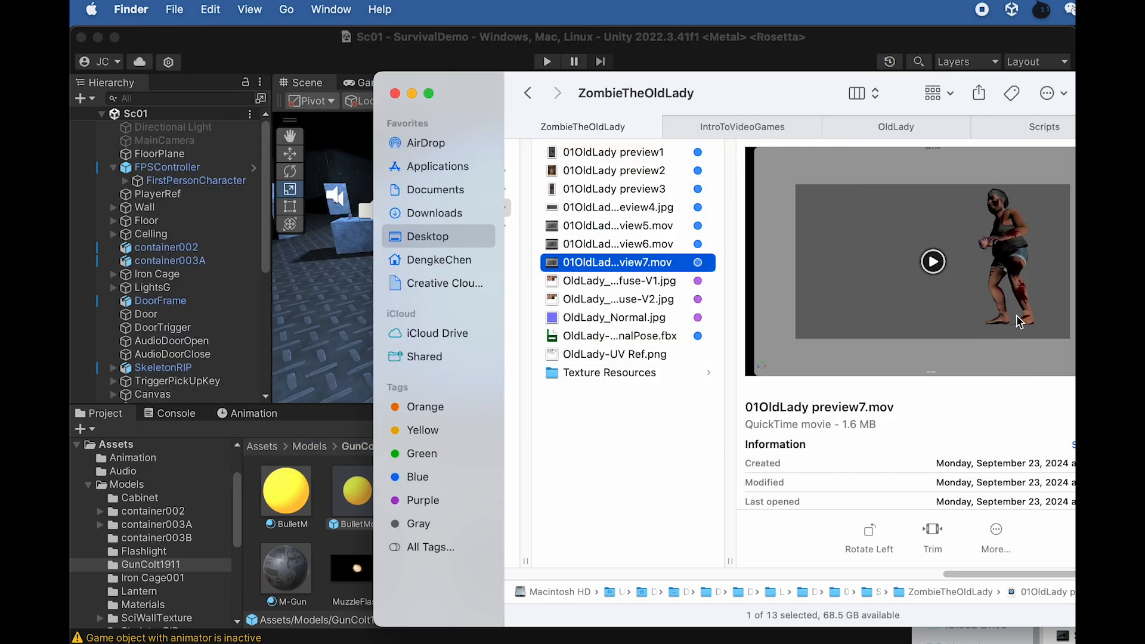
- Switch to OldLady_Diffuse.psd in Photoshop and toggle a blood layer's visibility to examine the texture
key(super+Tab)
click(389, 444)
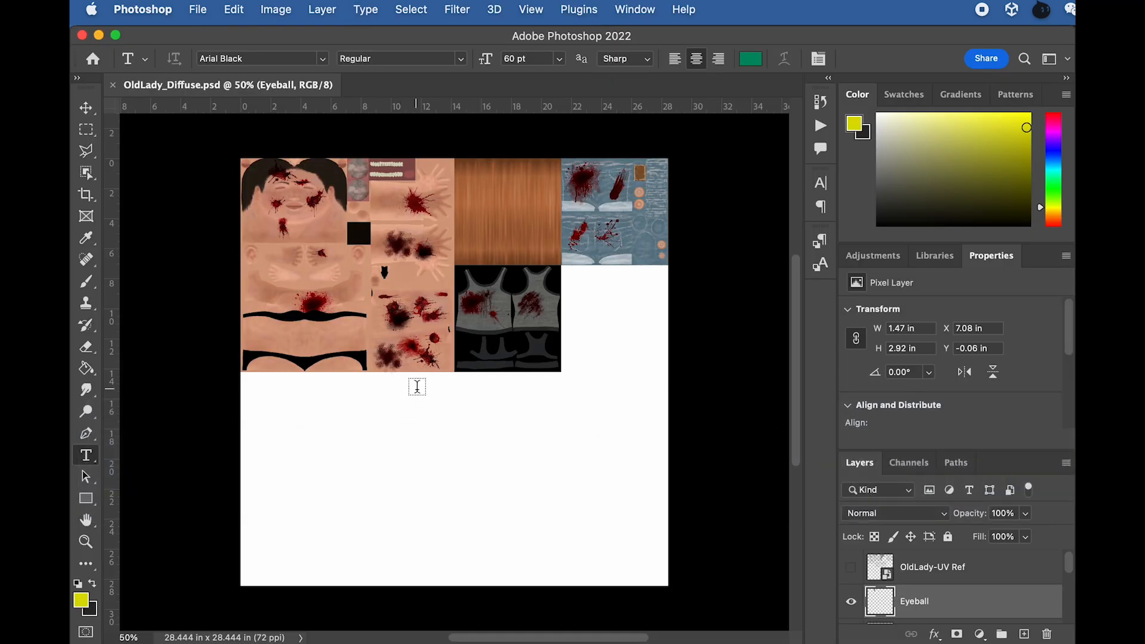
scroll(872, 605, down, 5)
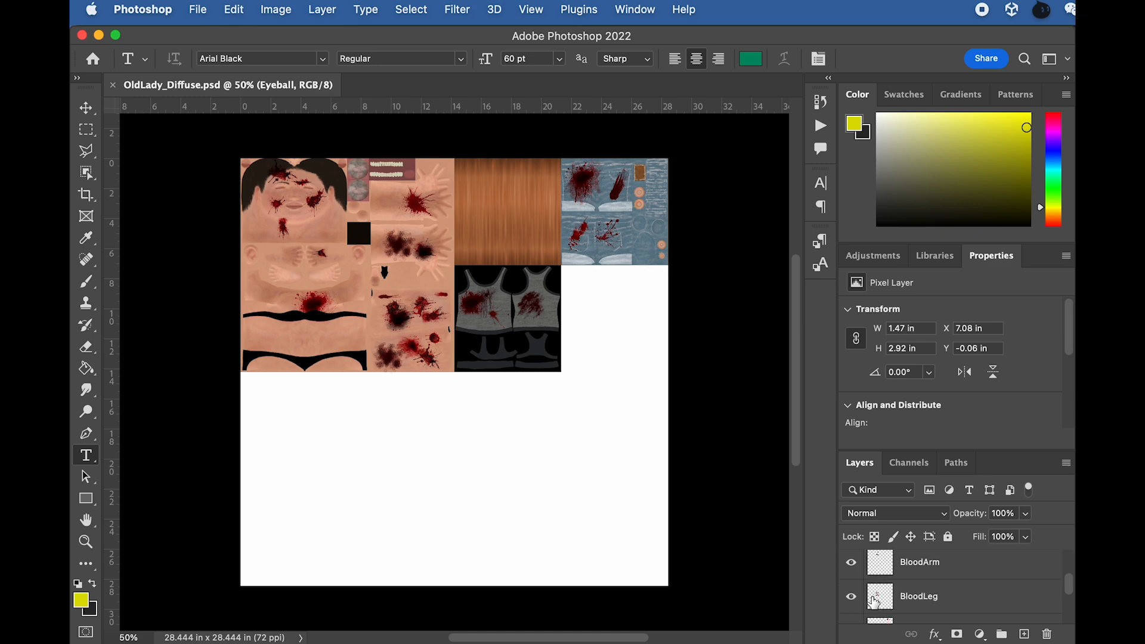
click(852, 607)
click(855, 608)
click(853, 608)
click(853, 608)
- Group the blood layers of OldLady_Diffuse.psd and toggle the group's visibility off and on
click(916, 585)
scroll(916, 586, up, 5)
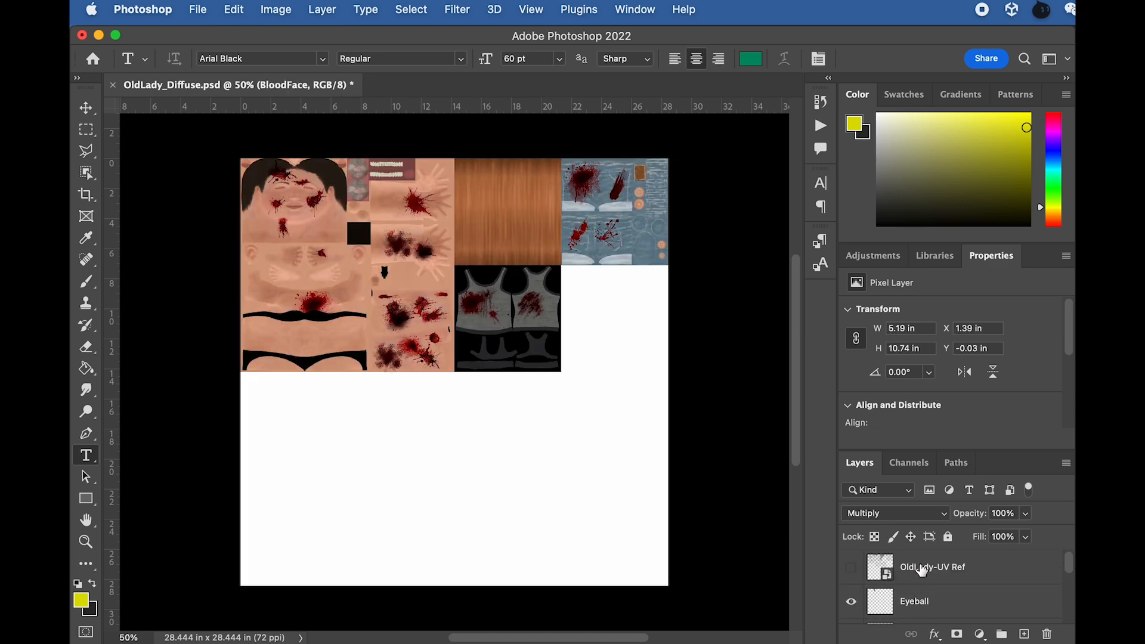
shift+click(913, 568)
key(super+g)
click(853, 562)
click(853, 562)
- With the Move tool's Auto-Select off, shift the face, hand, clothes and leg blood splatters slightly on the texture
key(v)
click(165, 58)
drag(280, 204, 299, 206)
drag(421, 209, 465, 225)
drag(589, 187, 591, 200)
drag(401, 309, 408, 320)
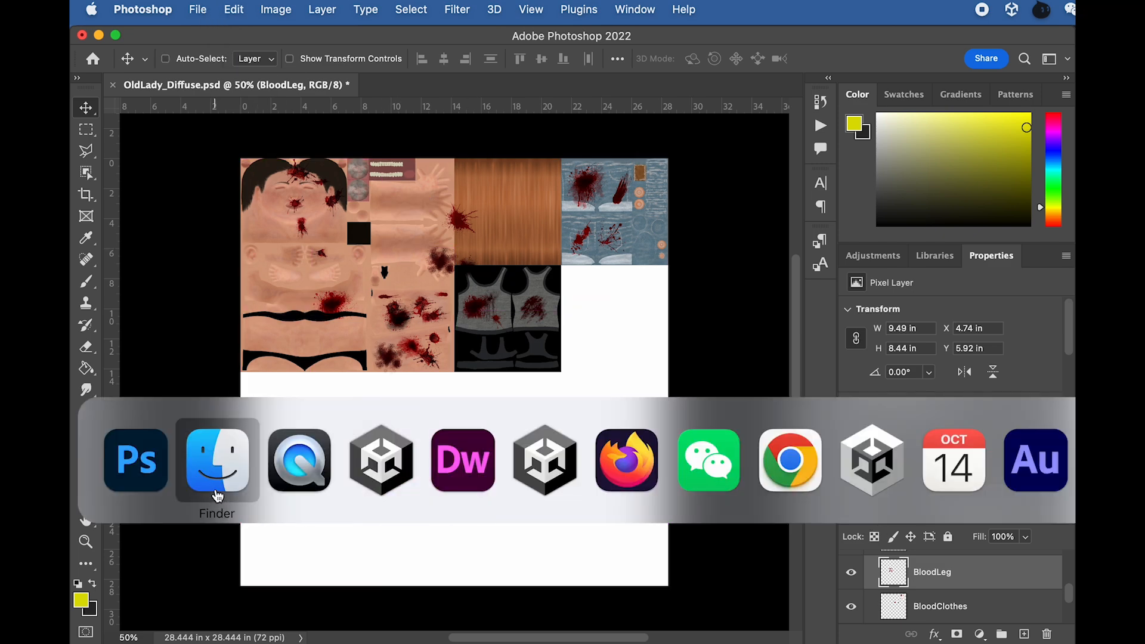
- Switch to Finder, open the Texture Resources folder and preview the first Zombie blood images, including Zombie blood03.png
click(218, 468)
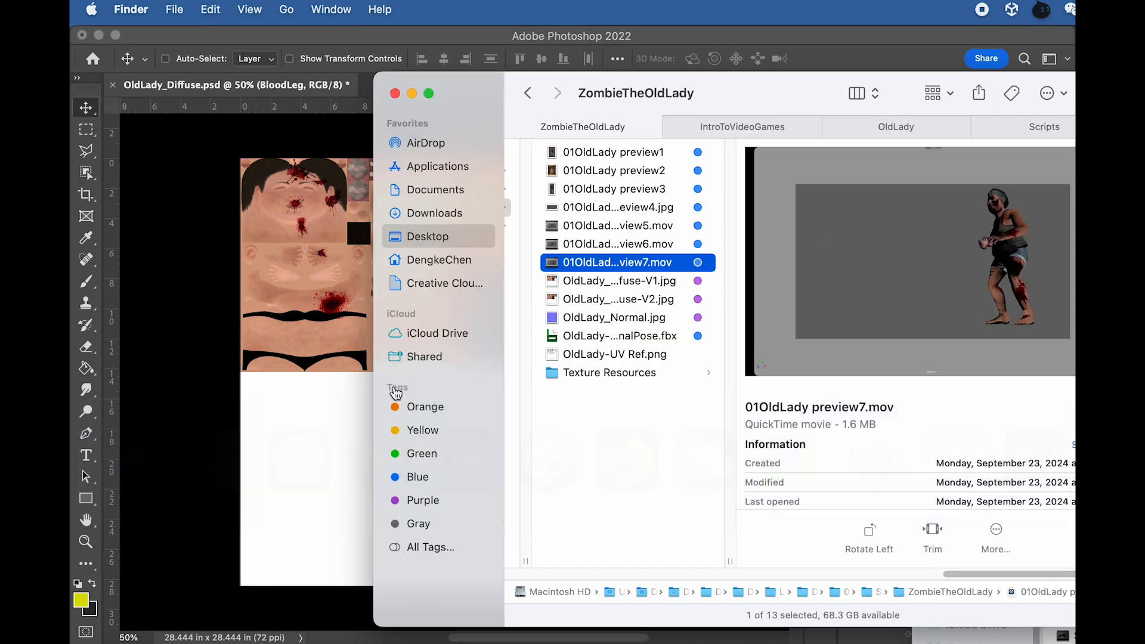
click(598, 373)
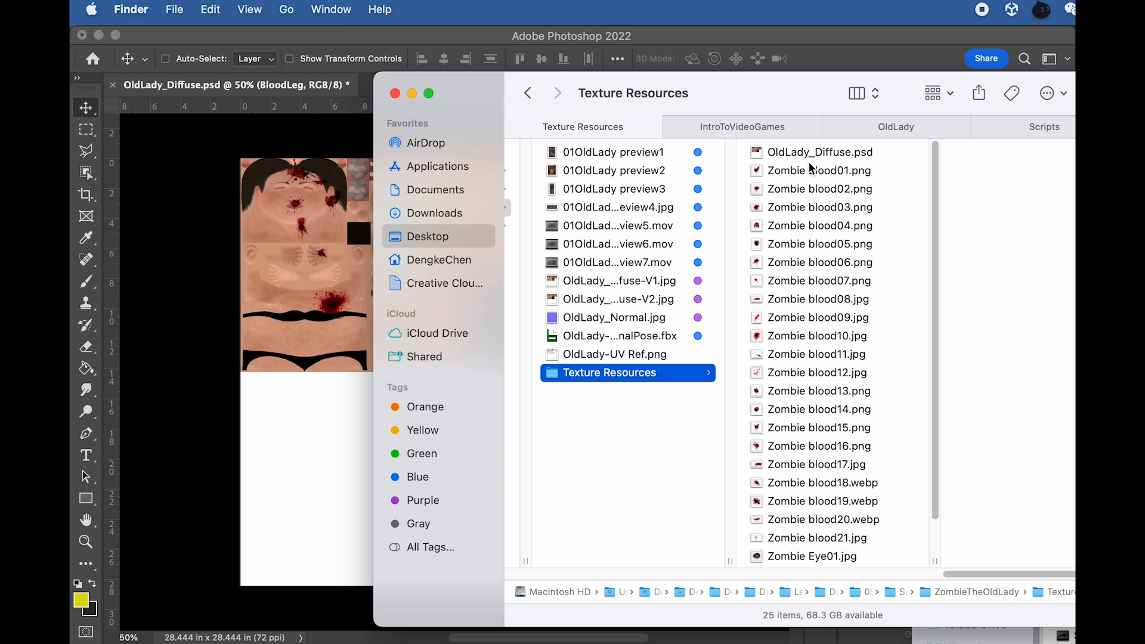
click(769, 173)
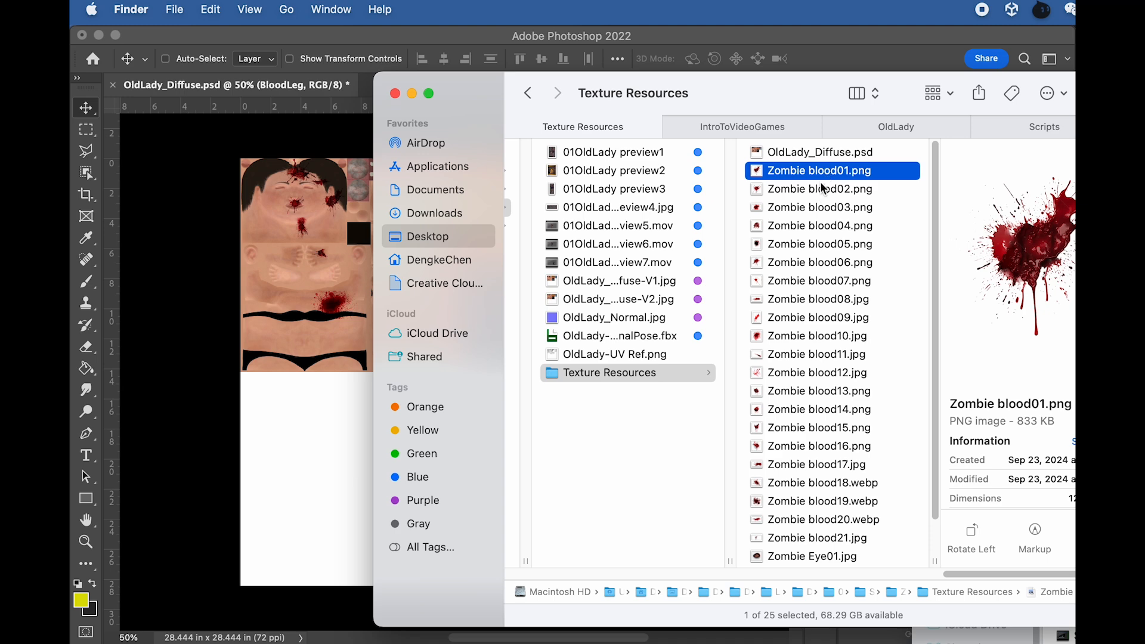
click(824, 189)
key(space)
key(Down)
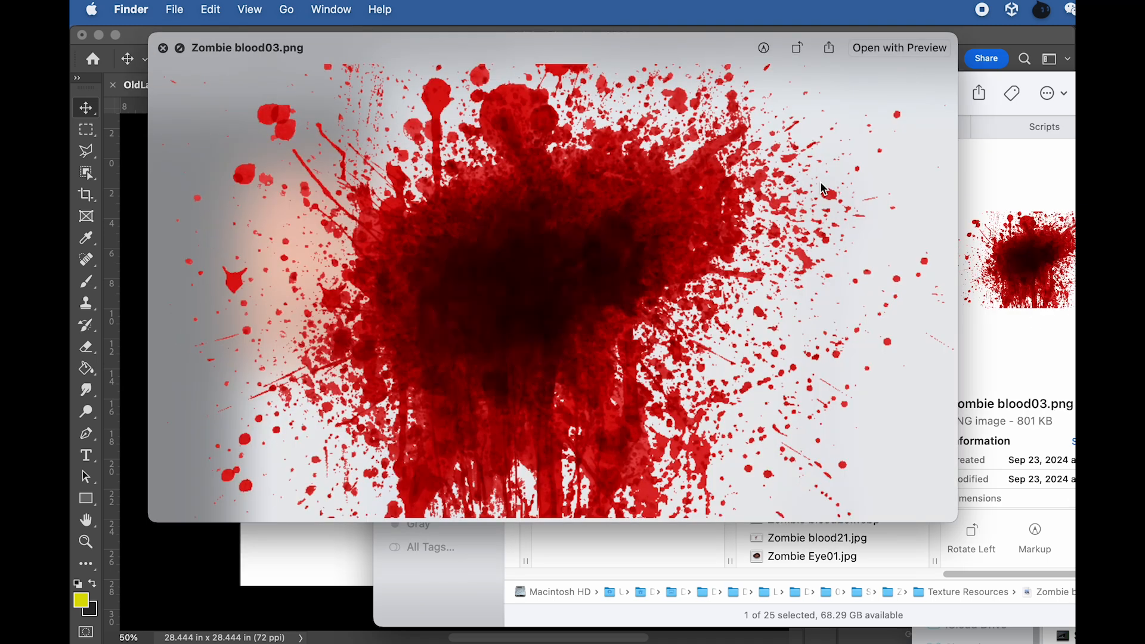
key(Down)
key(space)
- Browse the following Zombie blood images in Texture Resources one by one, as far as Zombie blood15.png
key(Down)
key(Down)
key(Down)
key(Down)
key(Down)
key(Down)
key(Down)
key(Down)
key(Down)
key(Down)
key(Down)
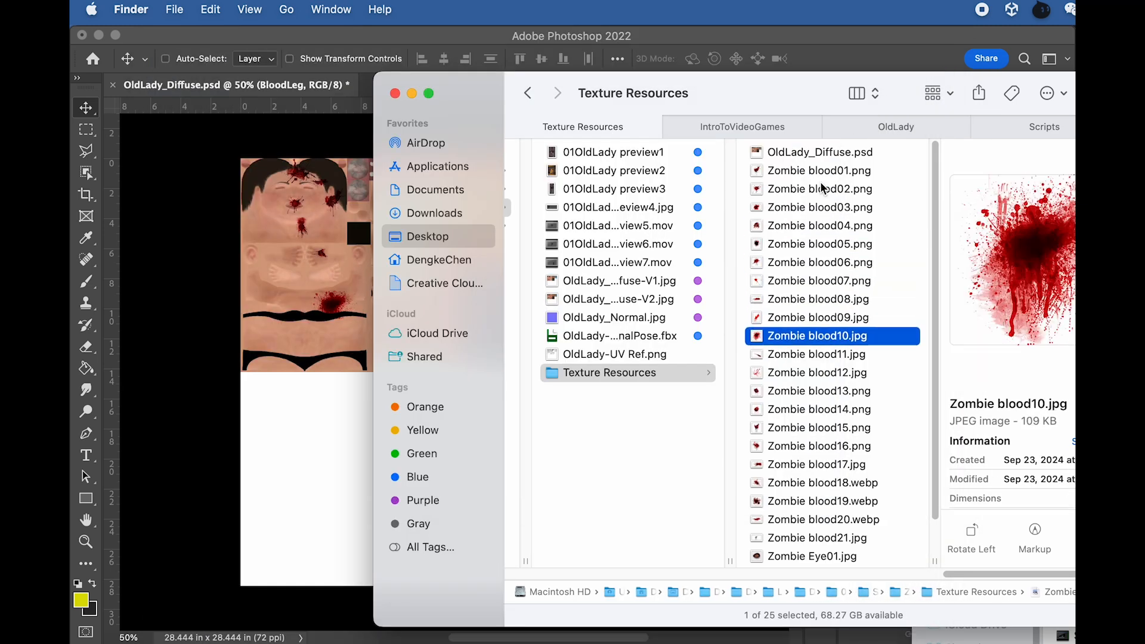
scroll(822, 188, down, 2)
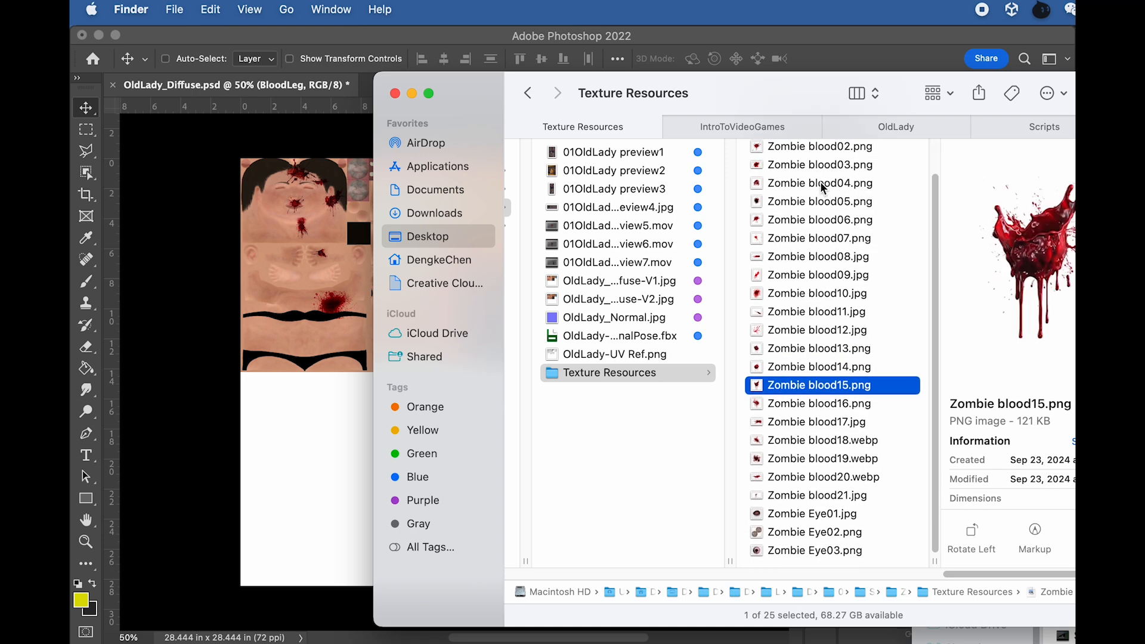
scroll(811, 292, up, 2)
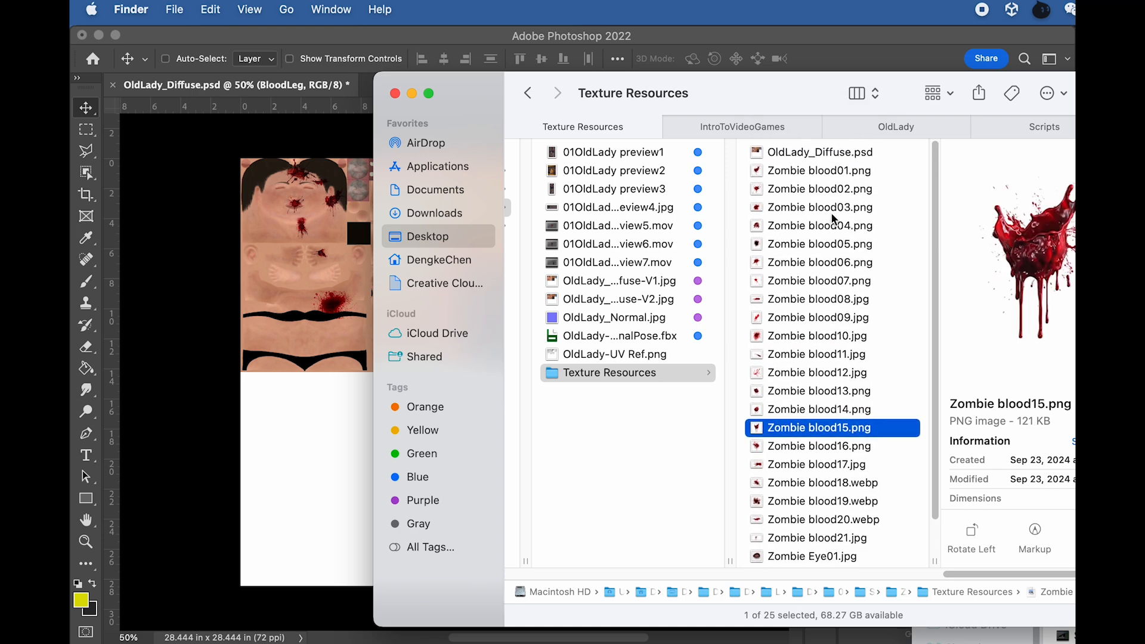
- Compare OldLady_Diffuse-V1.jpg with OldLady_Diffuse-V2.jpg in the ZombieTheOldLady folder, viewing V2 in an enlarged preview
click(648, 355)
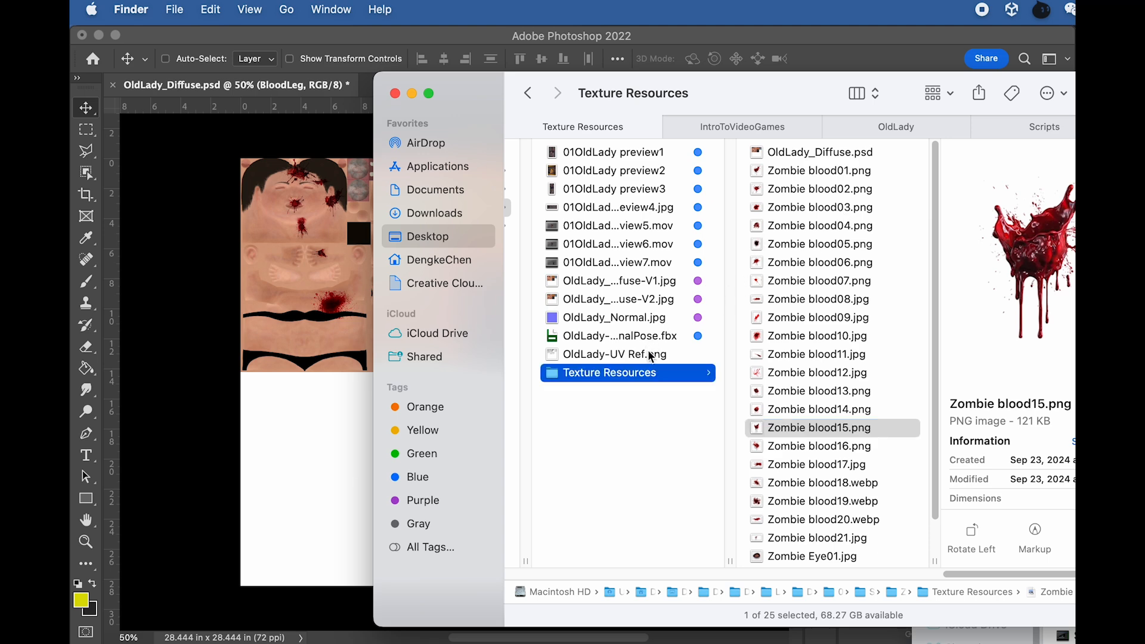
click(653, 289)
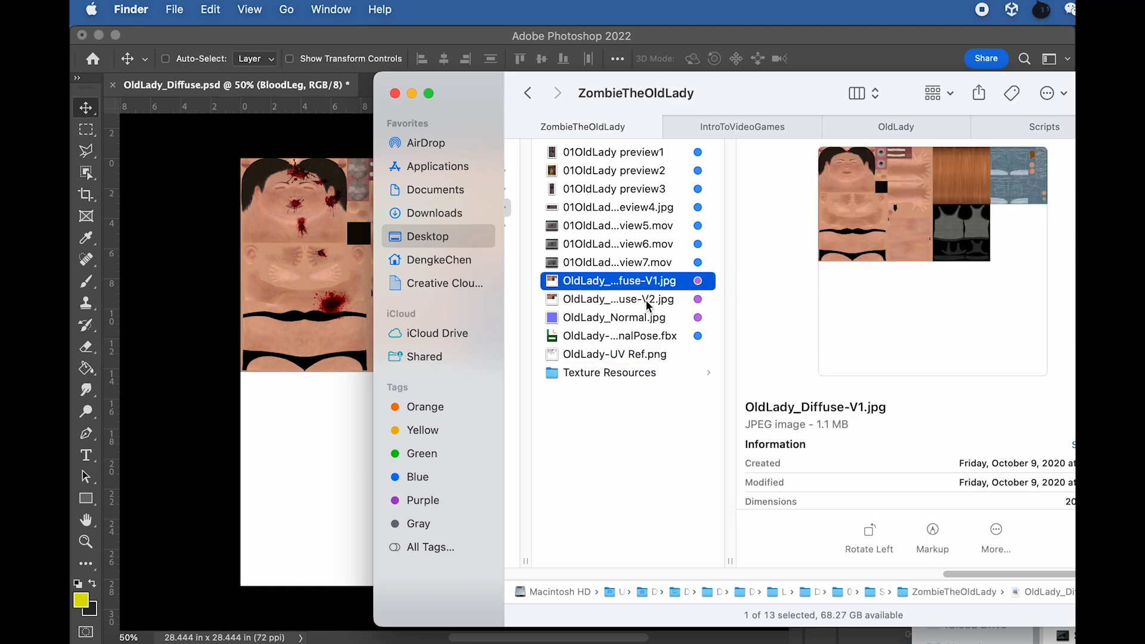
click(650, 300)
key(space)
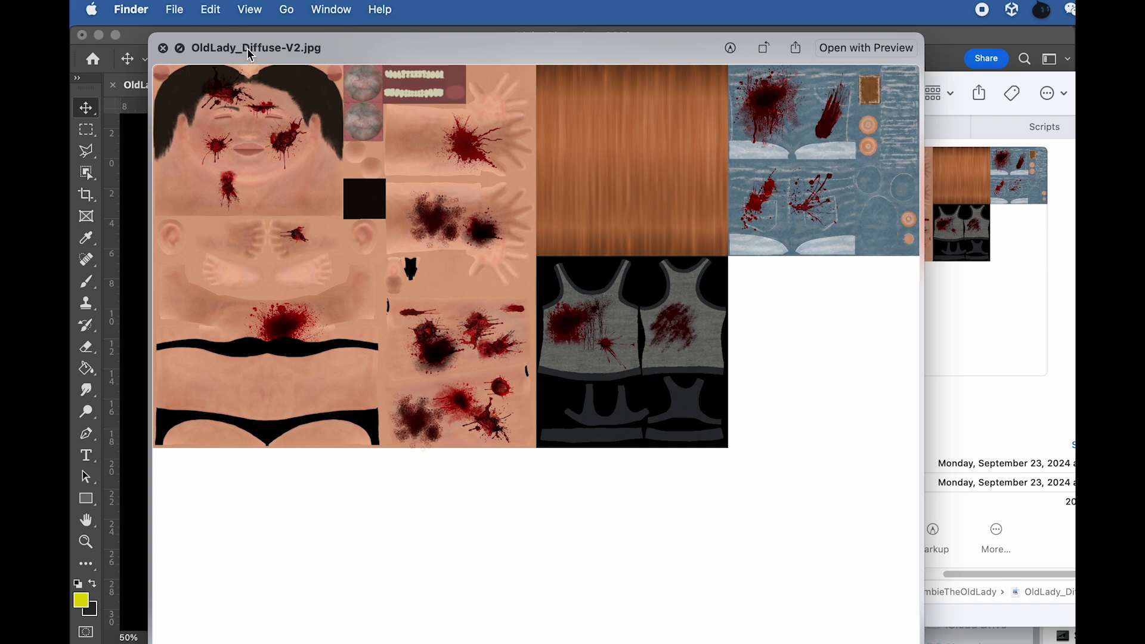
key(space)
key(space)
key(space)
- Preview OldLady_Normal.jpg and review it alongside OldLady_Diffuse-V2.jpg and the OldLady-Step01-OriginalPose.fbx model file
click(625, 320)
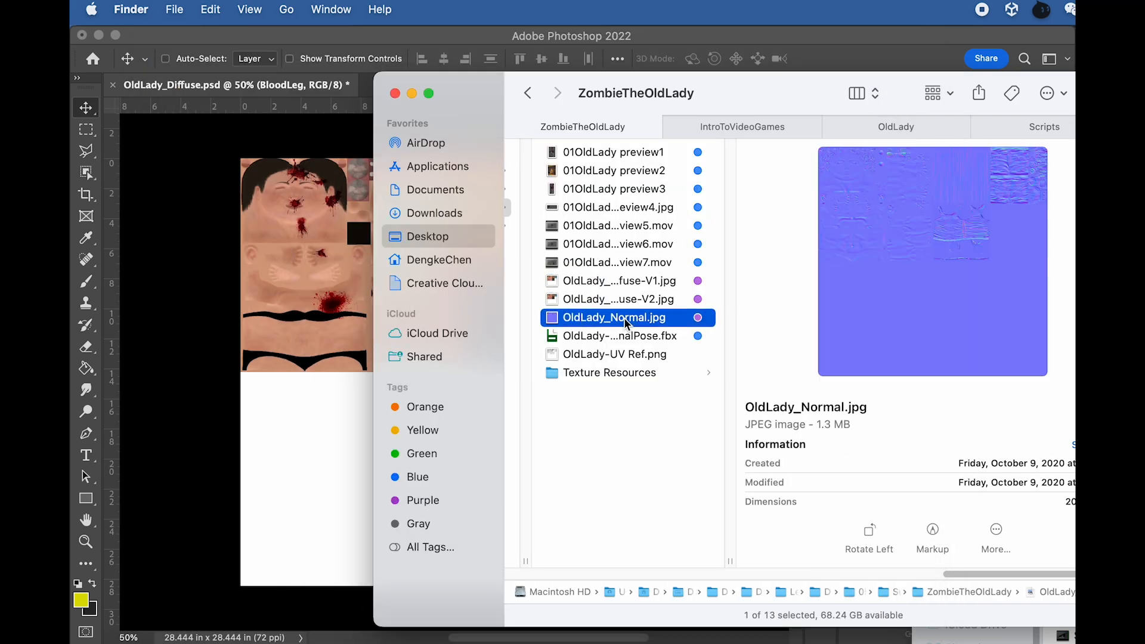
key(space)
key(space)
shift+click(630, 300)
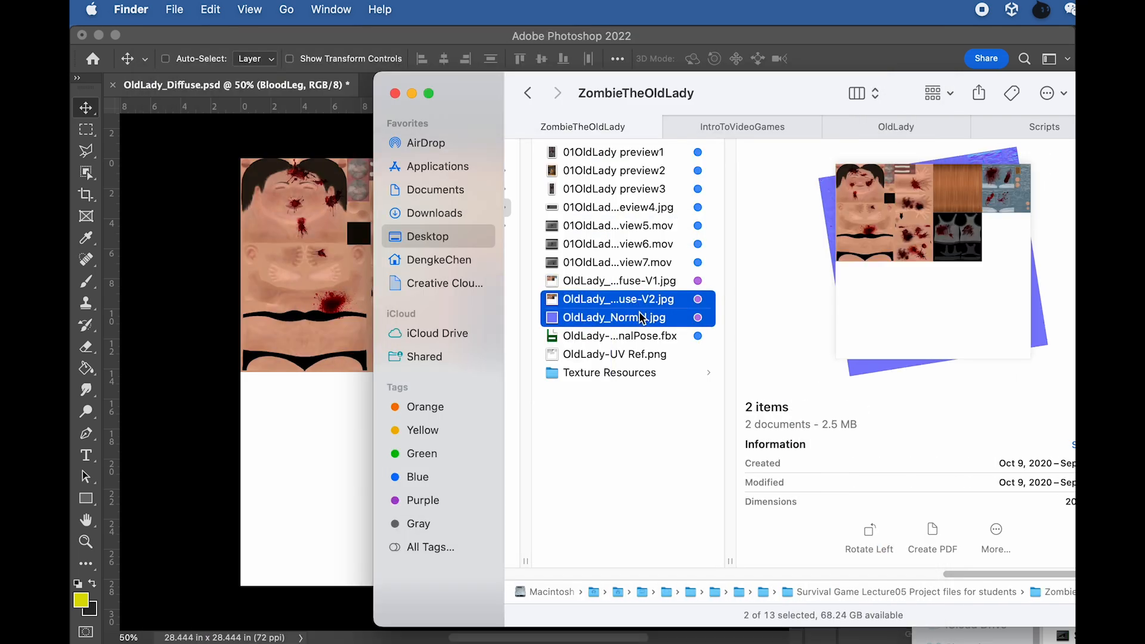
click(639, 338)
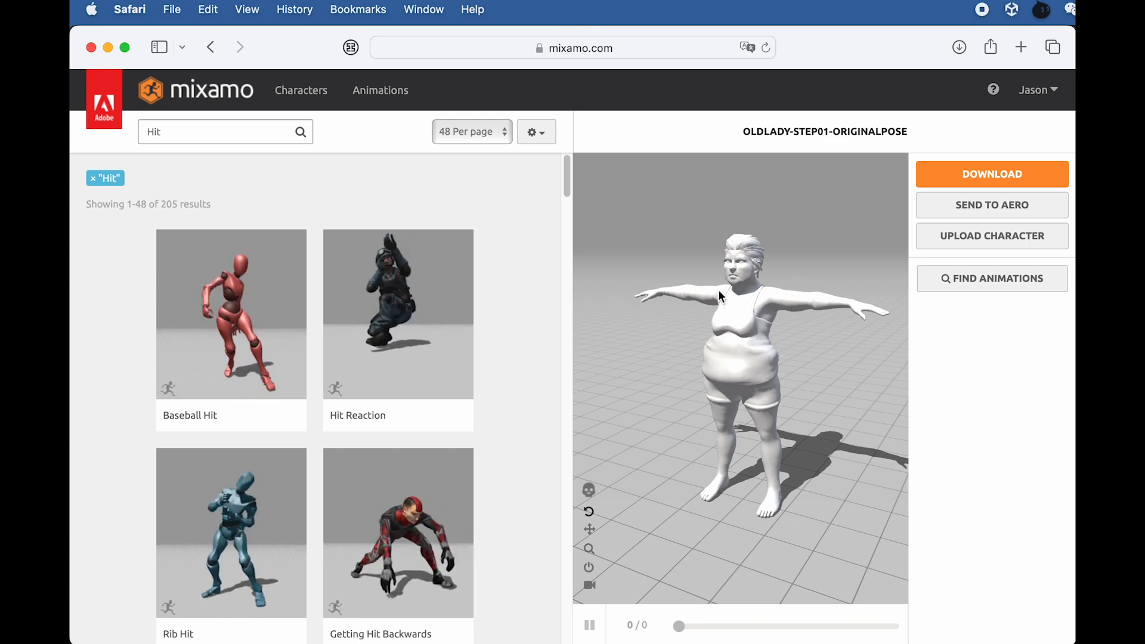
- Switch from Mixamo to Finder's ZombieTheOldLady folder, preview 01OldLady preview1 to examine the skeleton, and return to Mixamo
key(super+Tab)
key(super+Tab)
key(super+Tab)
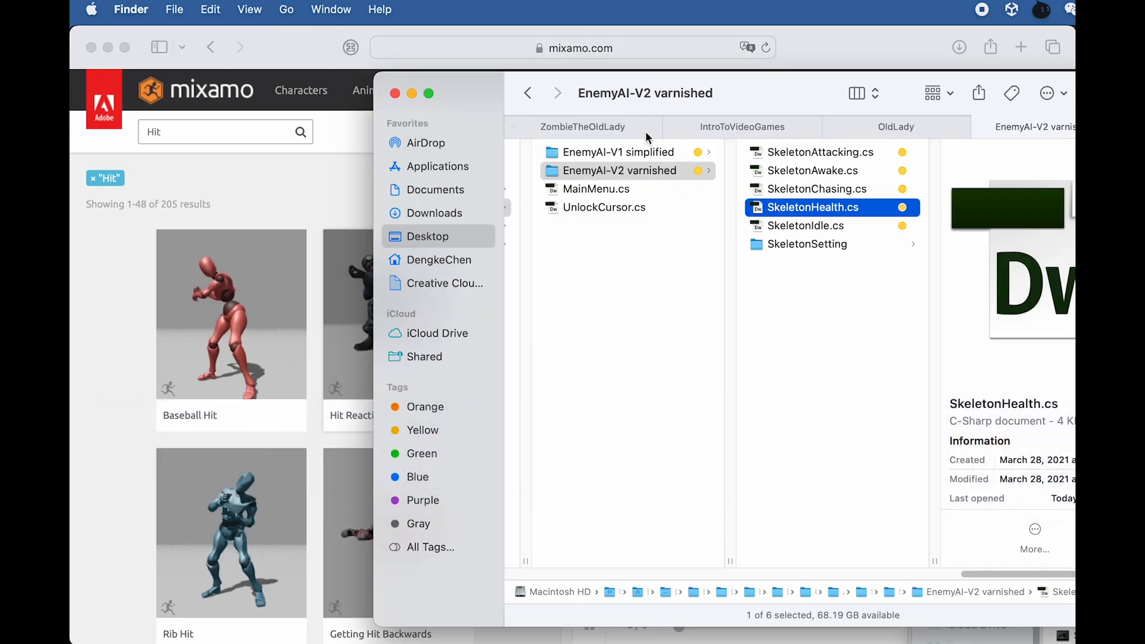
click(610, 127)
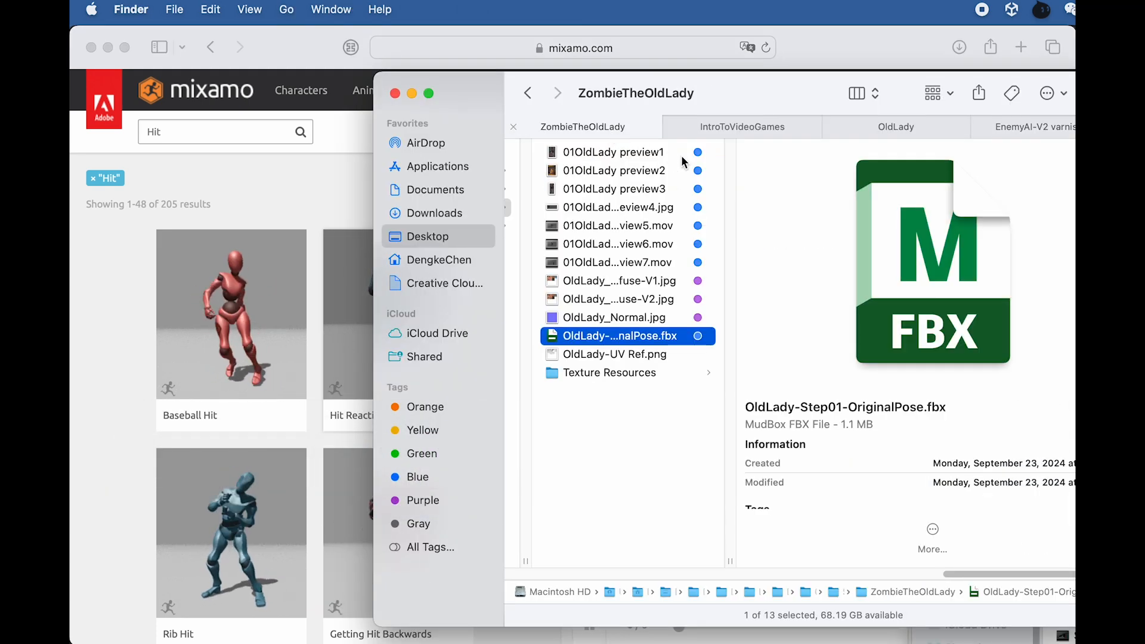
click(612, 171)
click(609, 156)
key(space)
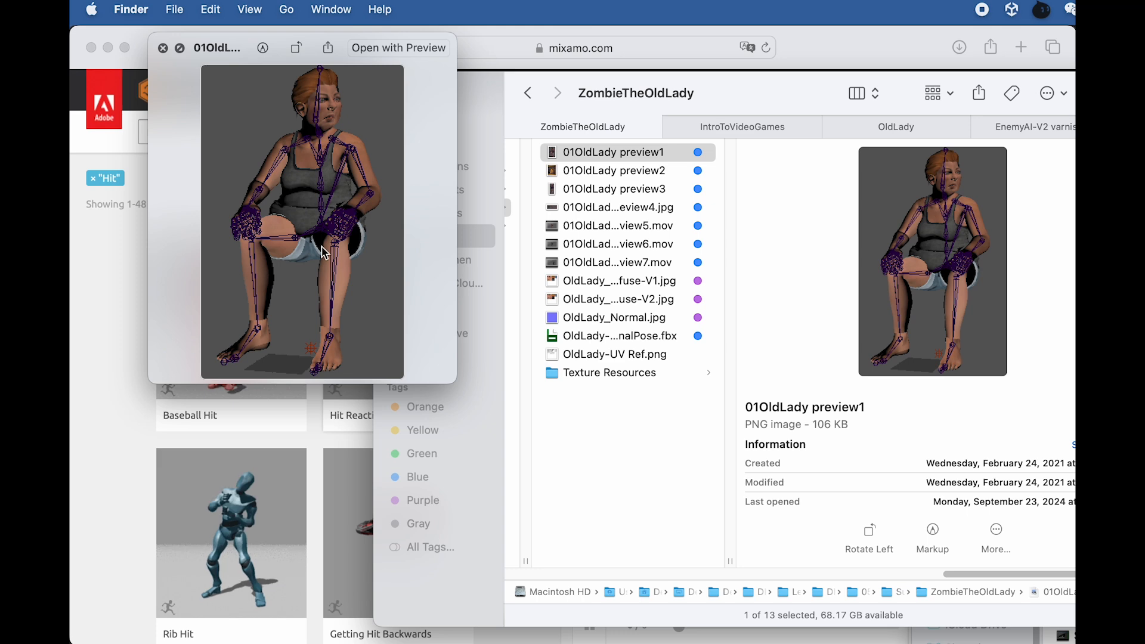
key(space)
click(296, 169)
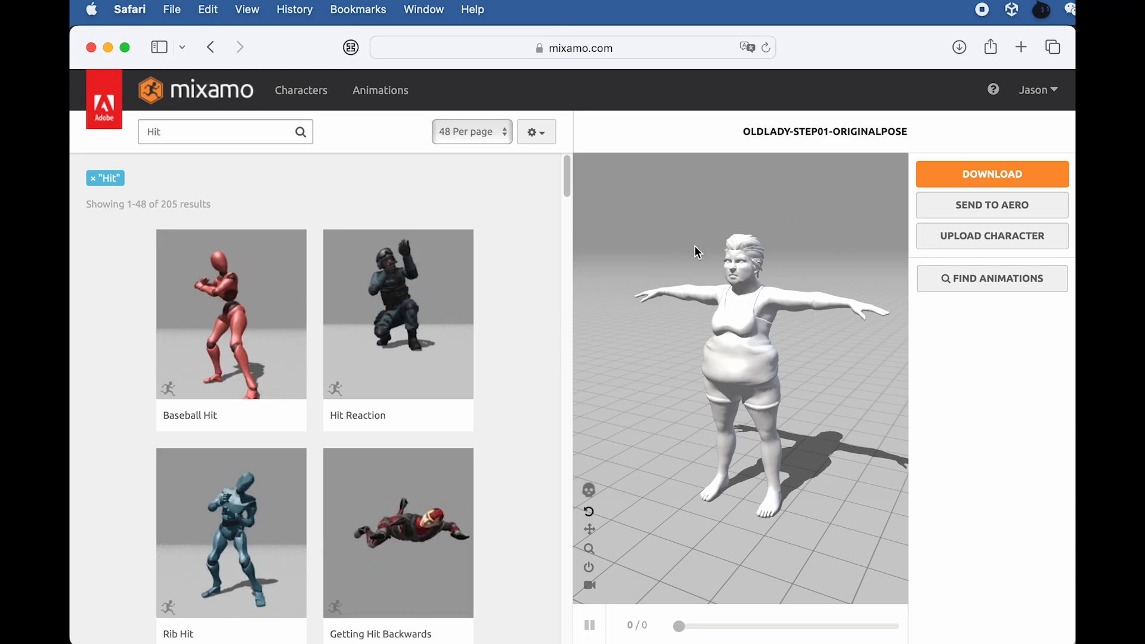
- Upload OldLady-Step01-OriginalPose.fbx from Finder's ZombieTheOldLady folder to Mixamo as a new character
click(1005, 238)
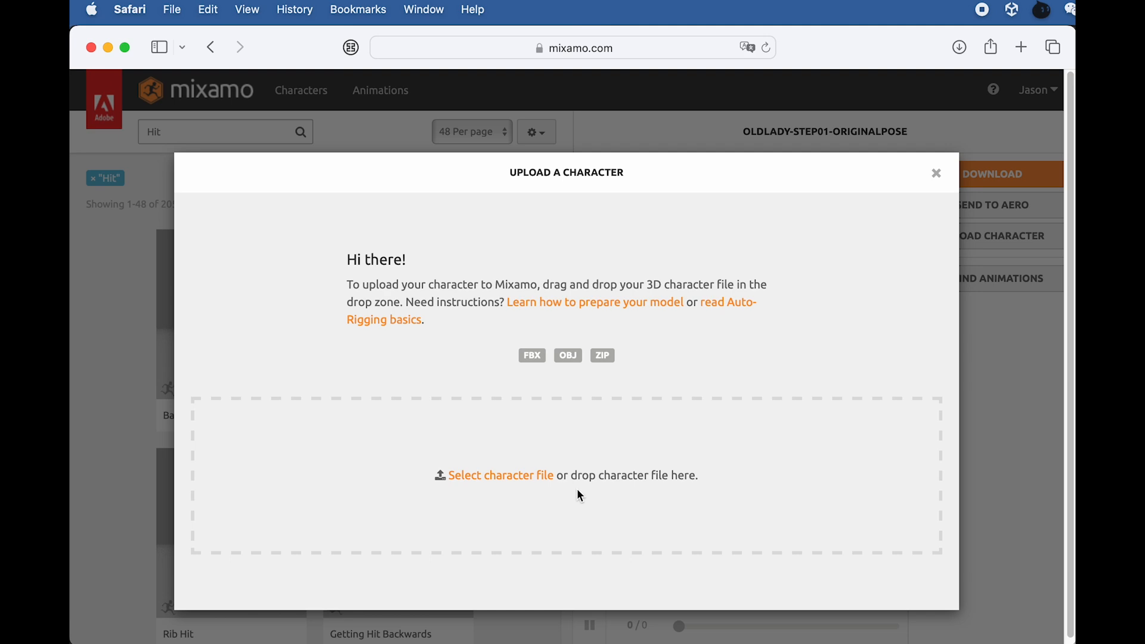
key(super+Tab)
click(230, 460)
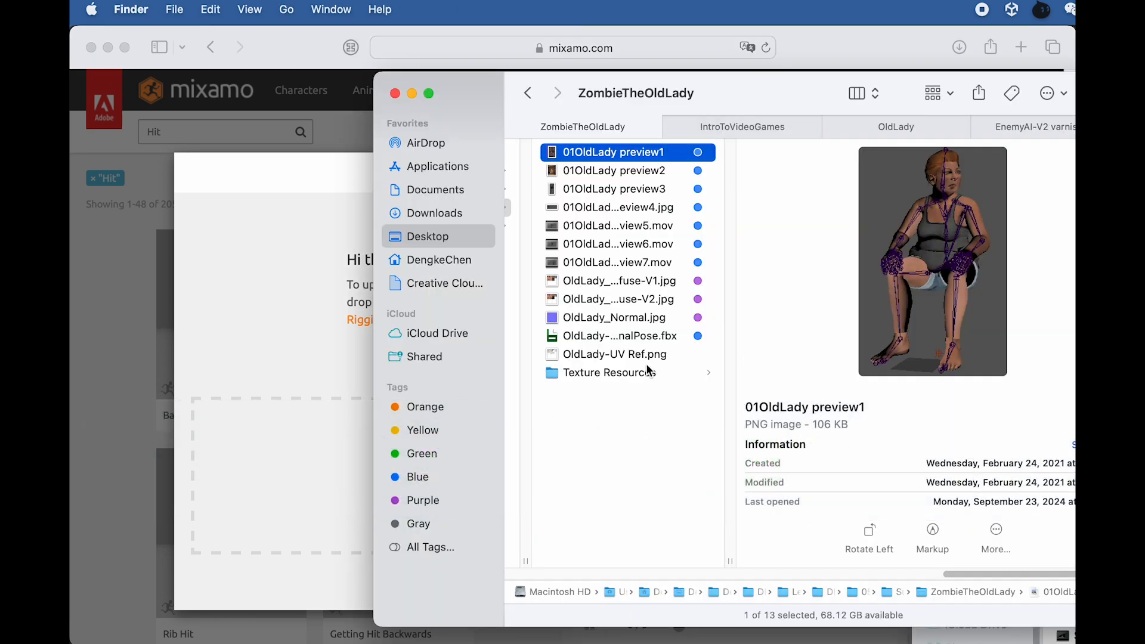
click(643, 338)
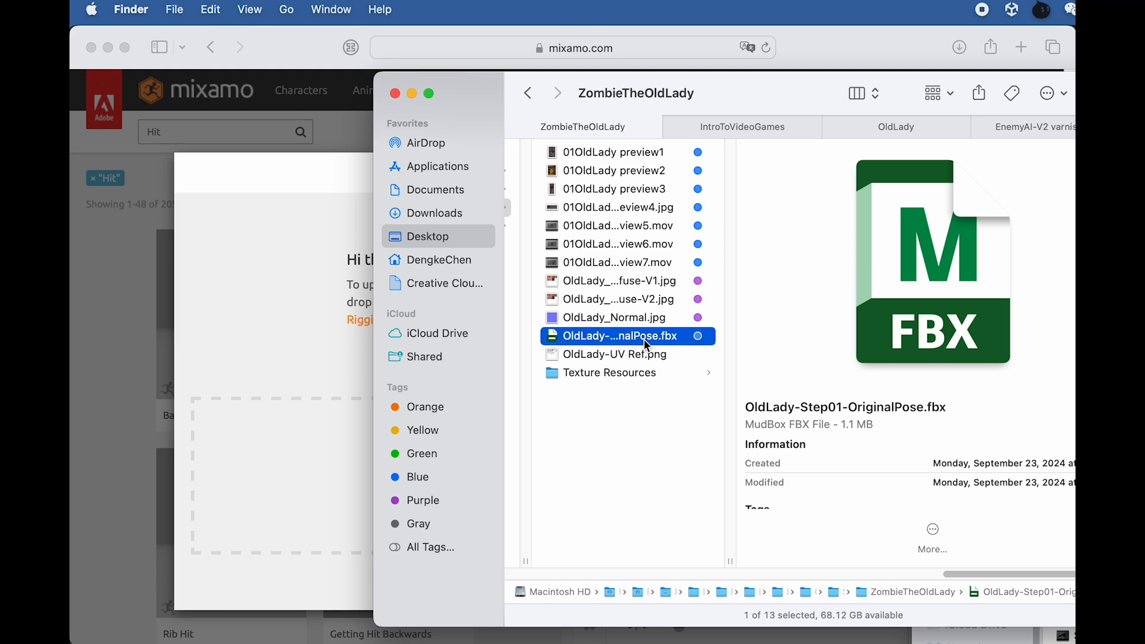
key(Return)
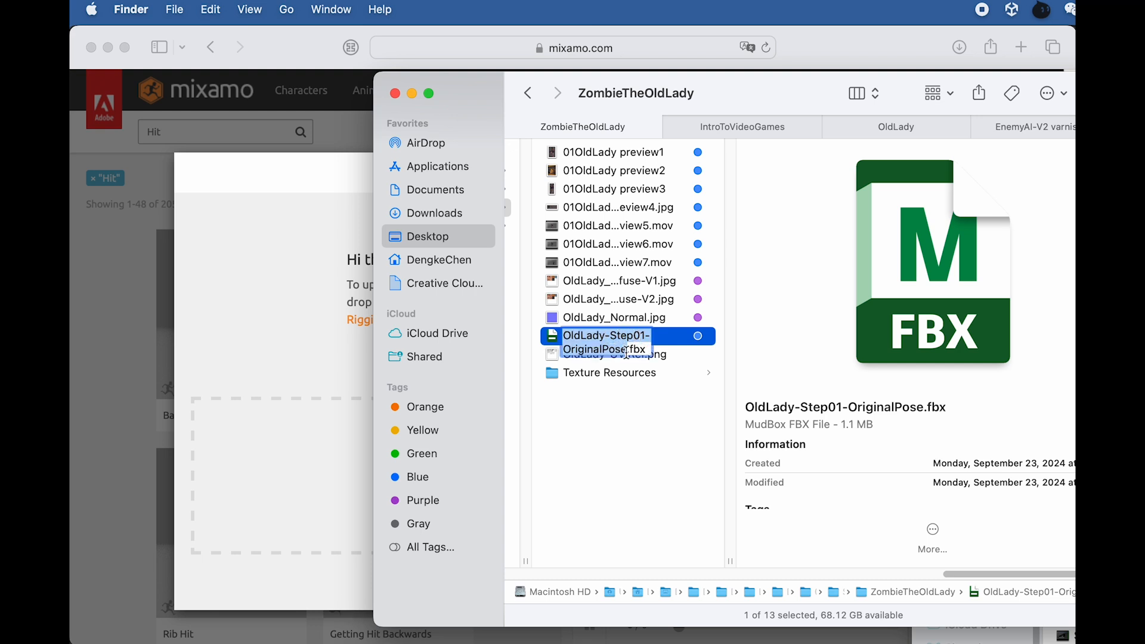
click(701, 338)
drag(648, 337, 311, 460)
click(298, 169)
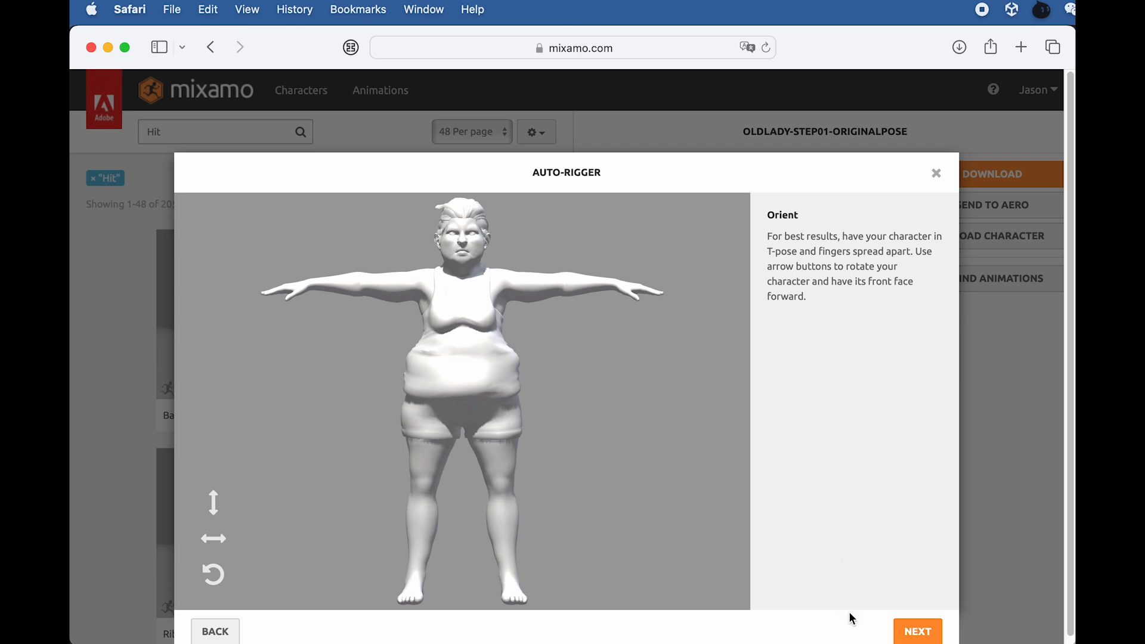
- Accept the character's front-facing orientation and place the chin, wrist, elbow, knee and groin markers on the old lady model
click(928, 638)
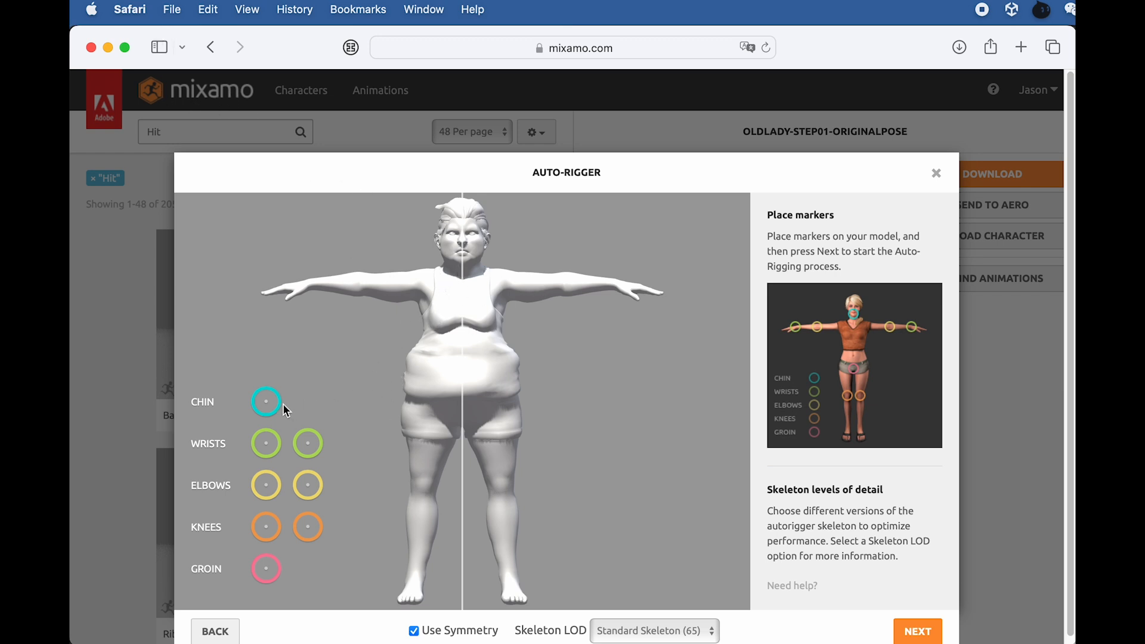
mouse_move(272, 407)
mouse_down()
mouse_move(485, 210)
mouse_move(463, 255)
mouse_up()
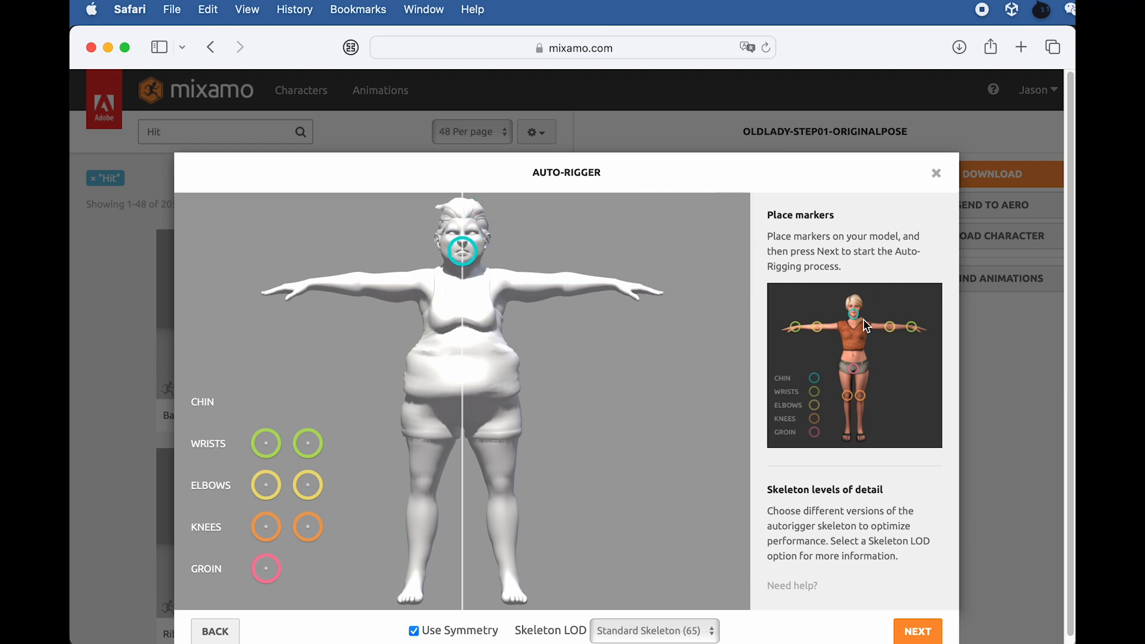
mouse_move(278, 449)
mouse_down()
mouse_move(292, 334)
mouse_move(337, 284)
mouse_move(366, 290)
mouse_up()
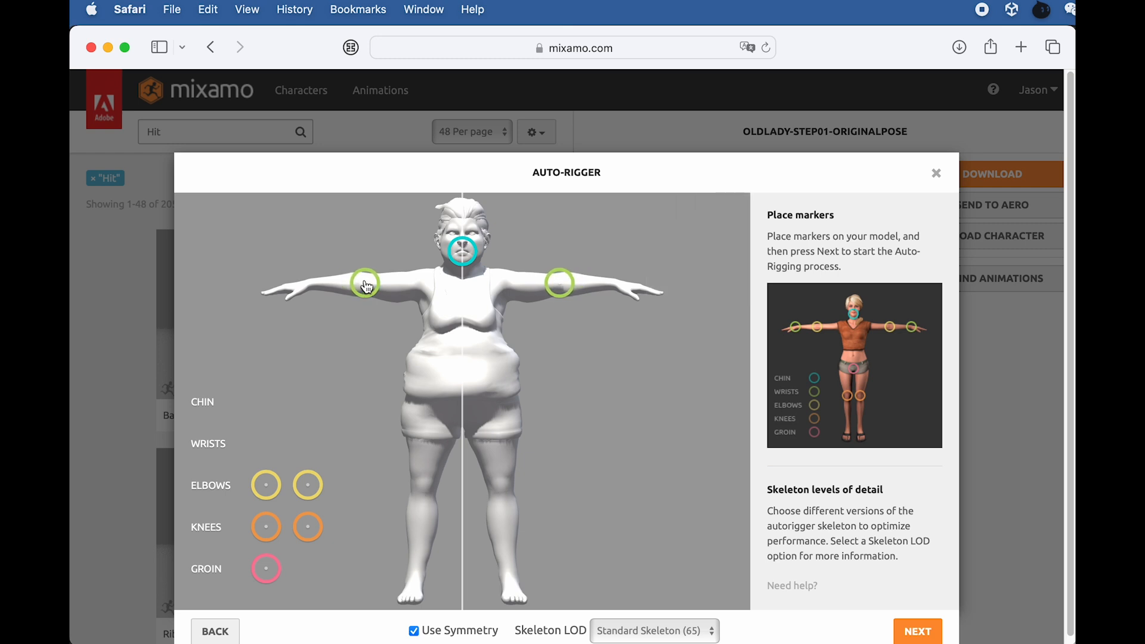
drag(267, 488, 282, 387)
drag(285, 346, 285, 346)
drag(366, 288, 309, 295)
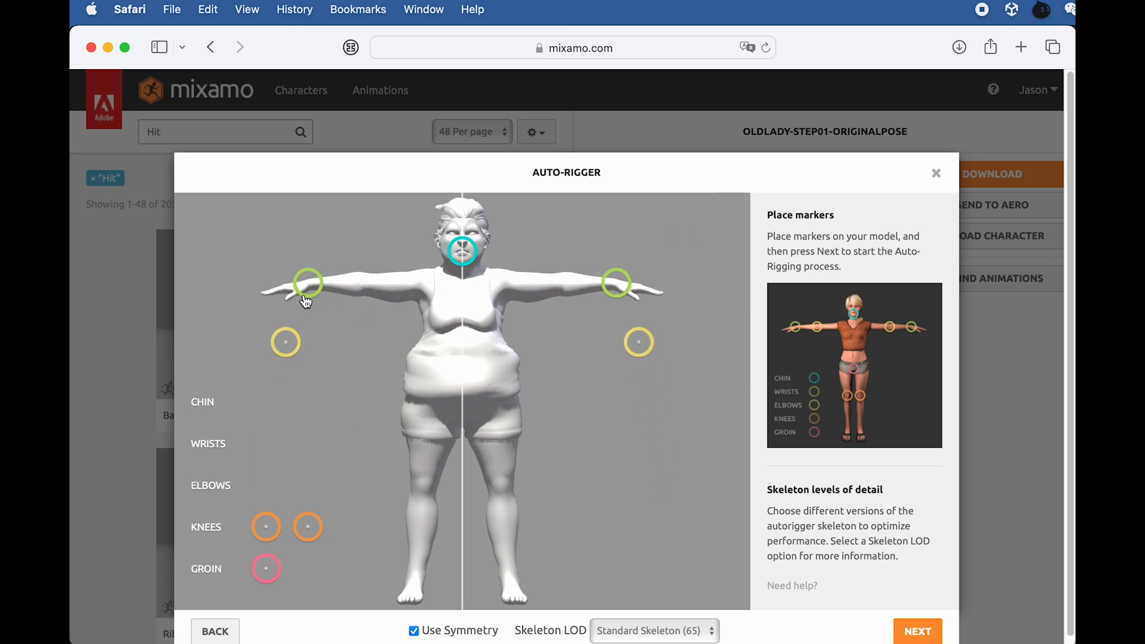
mouse_move(288, 355)
mouse_down()
mouse_move(357, 284)
mouse_move(368, 289)
mouse_up()
drag(314, 530, 423, 490)
mouse_move(276, 573)
mouse_down()
mouse_move(440, 468)
mouse_move(463, 410)
mouse_move(463, 421)
mouse_up()
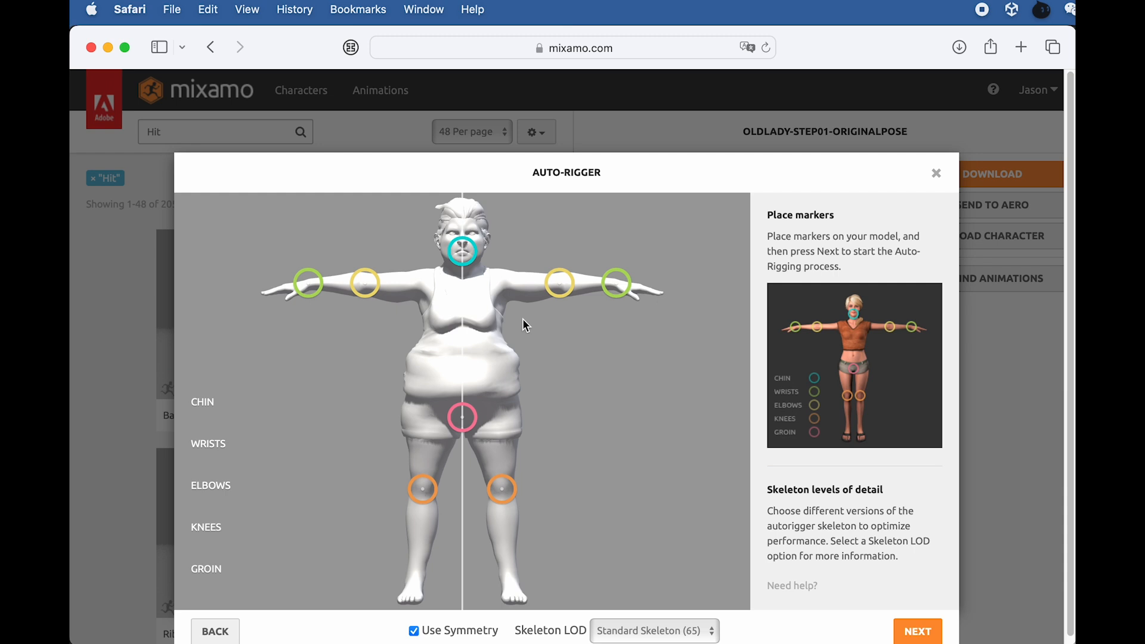
- Keep Skeleton LOD at Standard Skeleton (65) with Use Symmetry on, and start the auto-rigging
click(672, 631)
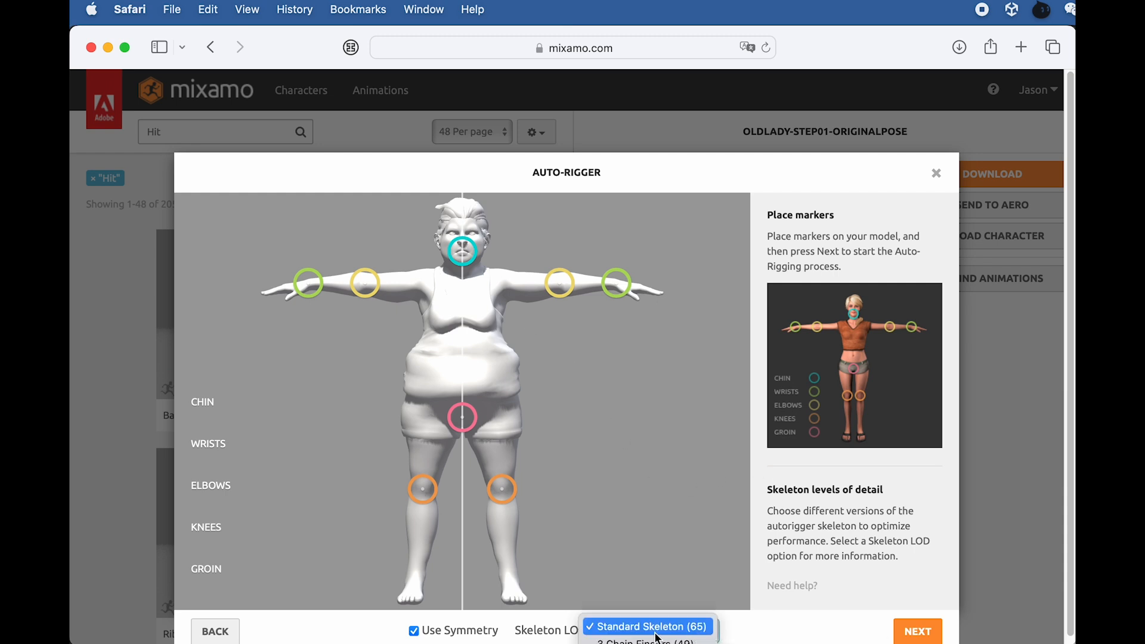
click(743, 637)
click(671, 633)
click(726, 634)
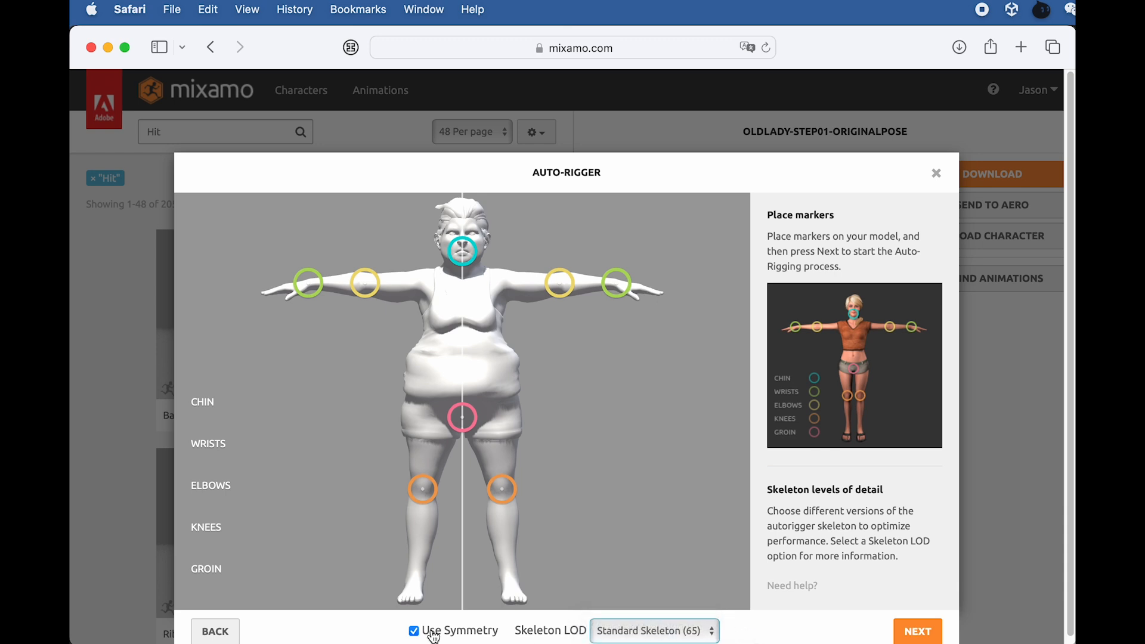
click(917, 631)
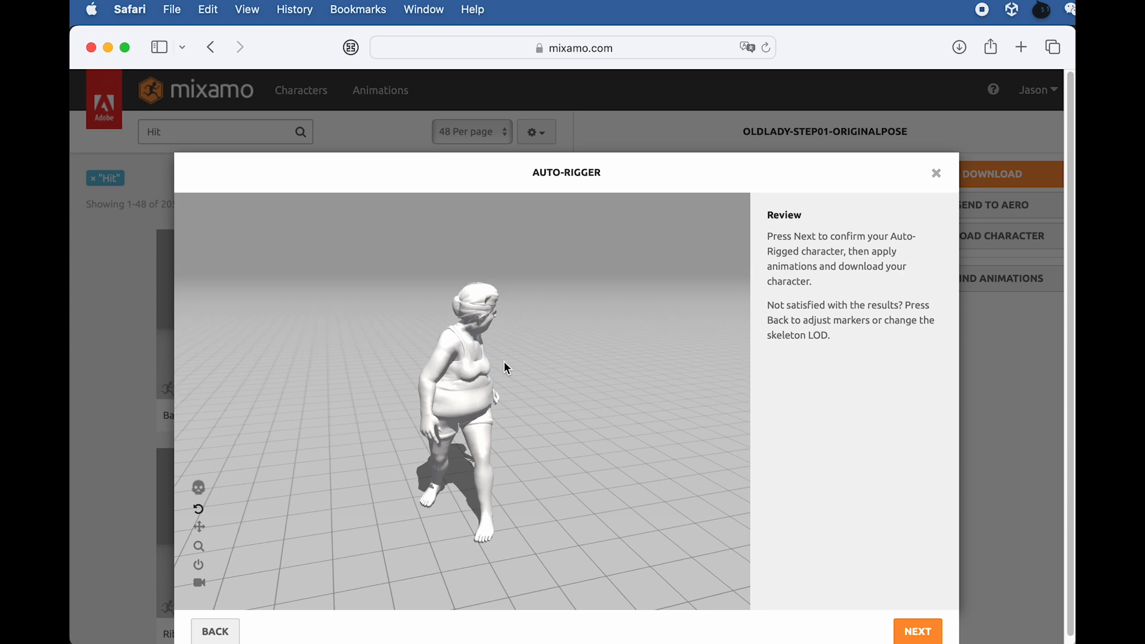
- Inspect the auto-rigged old lady up close and from several angles, and accept her as the new Mixamo character
scroll(451, 334, up, 5)
scroll(453, 332, down, 8)
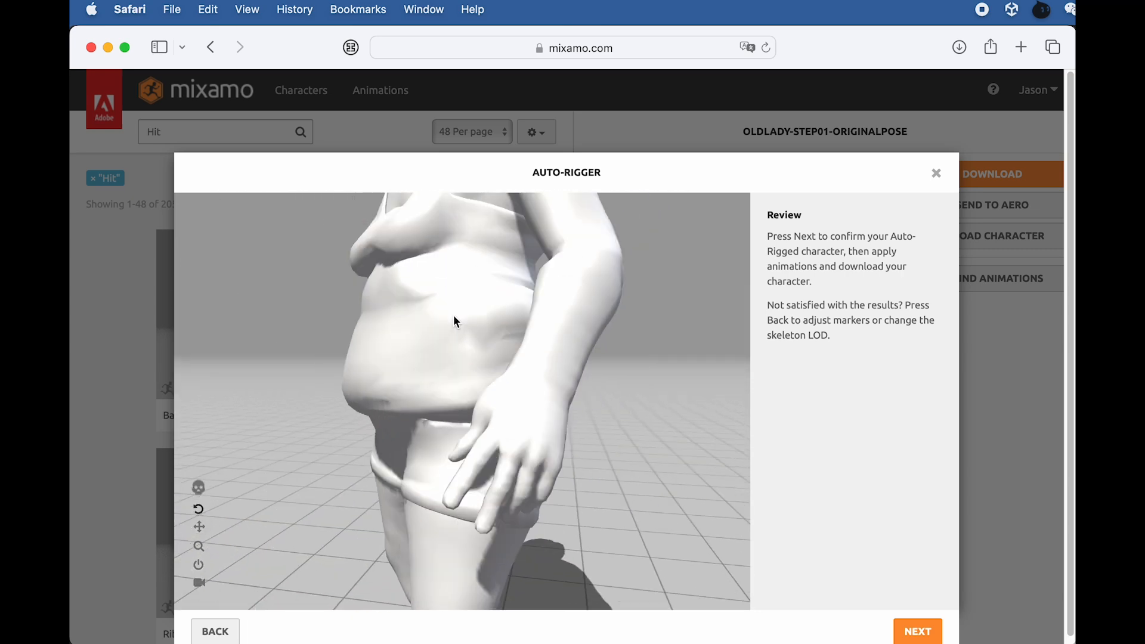
drag(518, 284, 513, 376)
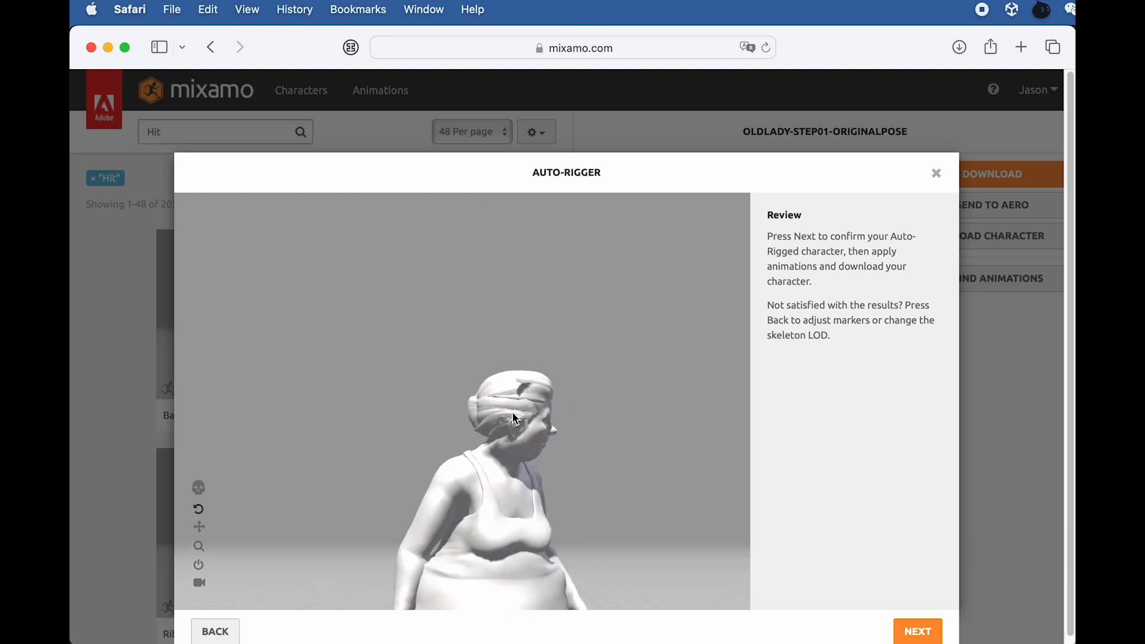
drag(501, 449, 514, 537)
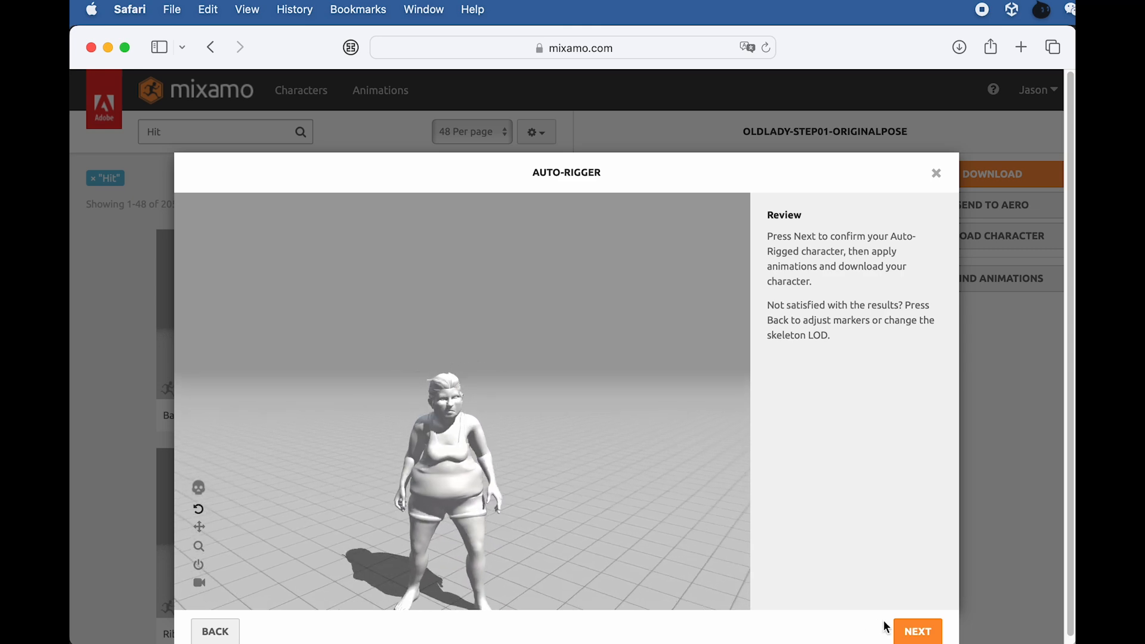
click(917, 627)
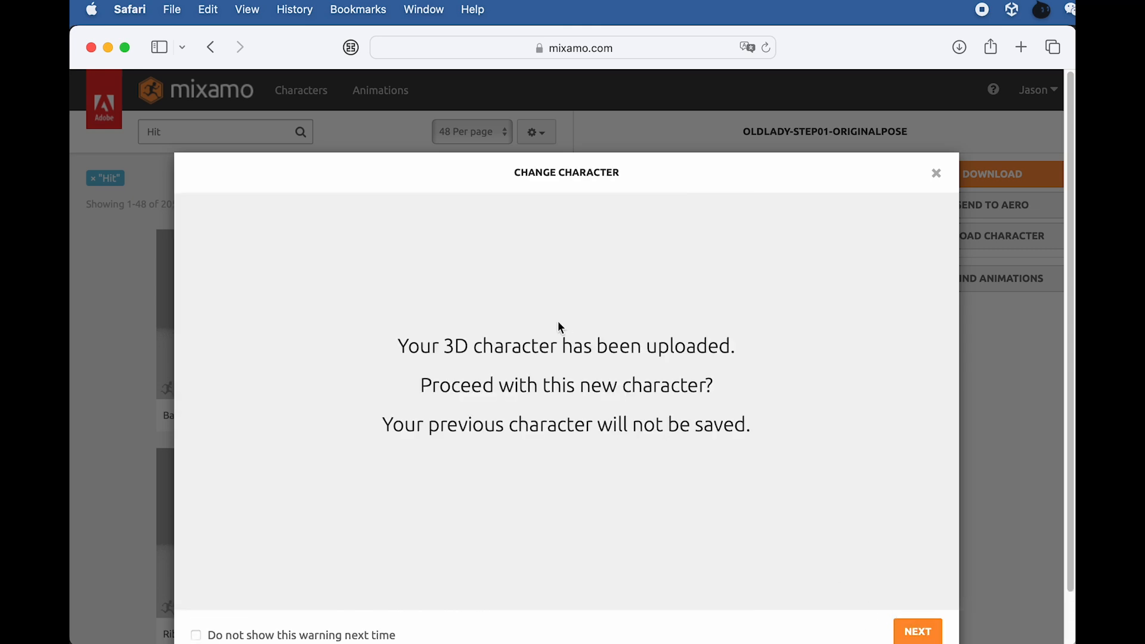
click(936, 637)
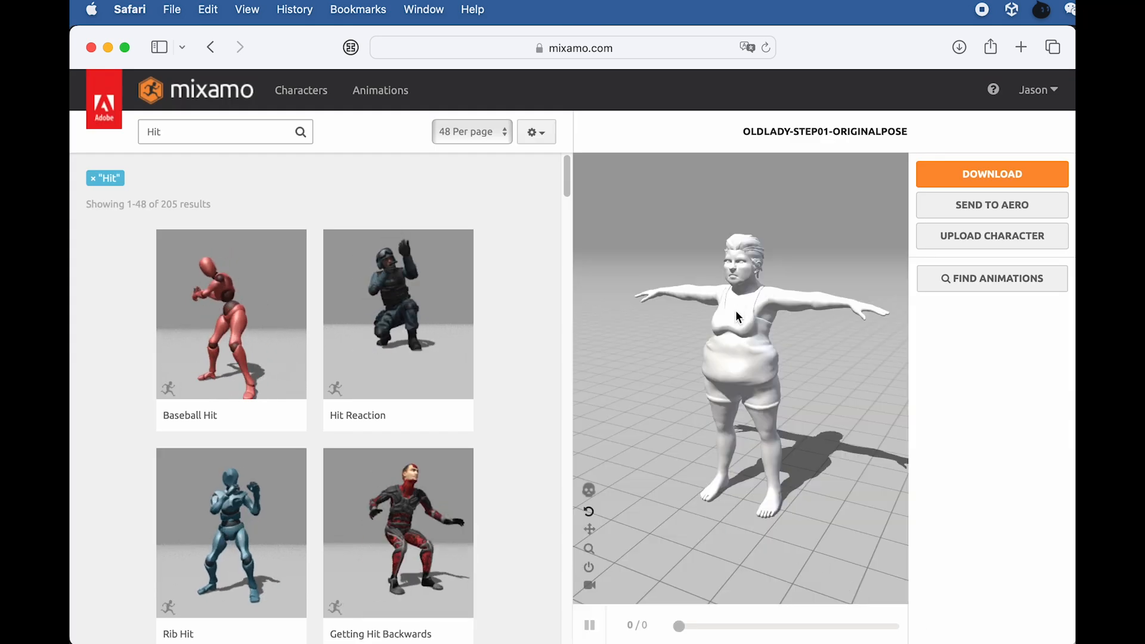
- Download the rigged old lady from Mixamo as FBX Binary(.fbx) with the pose set to Original Pose(.fbx)
drag(717, 414, 741, 421)
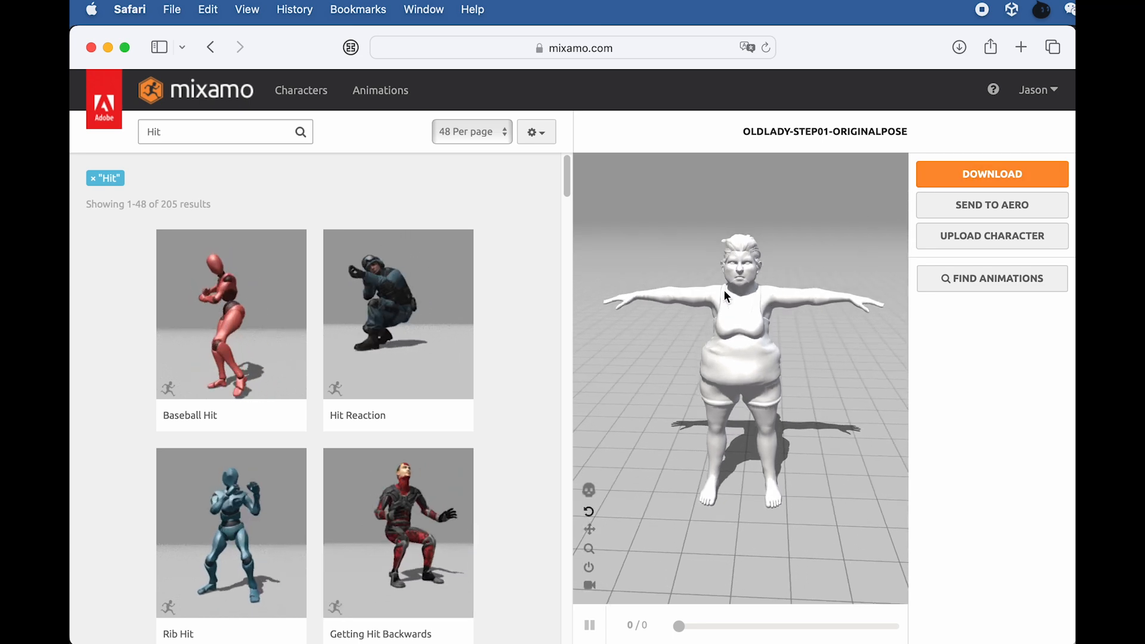
click(952, 177)
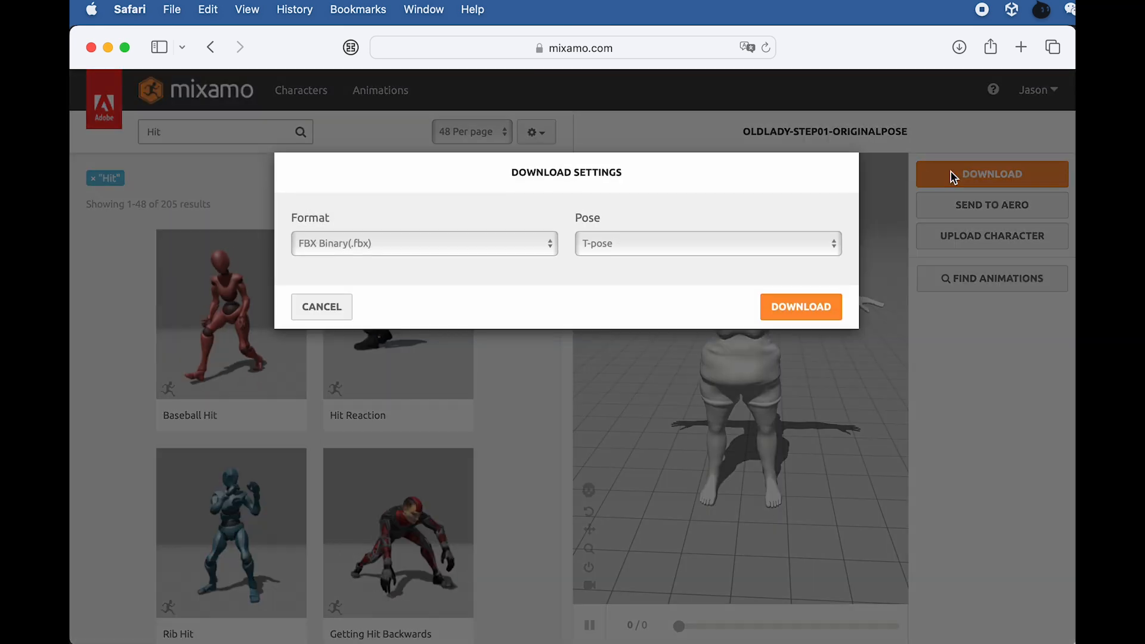
click(403, 245)
click(416, 242)
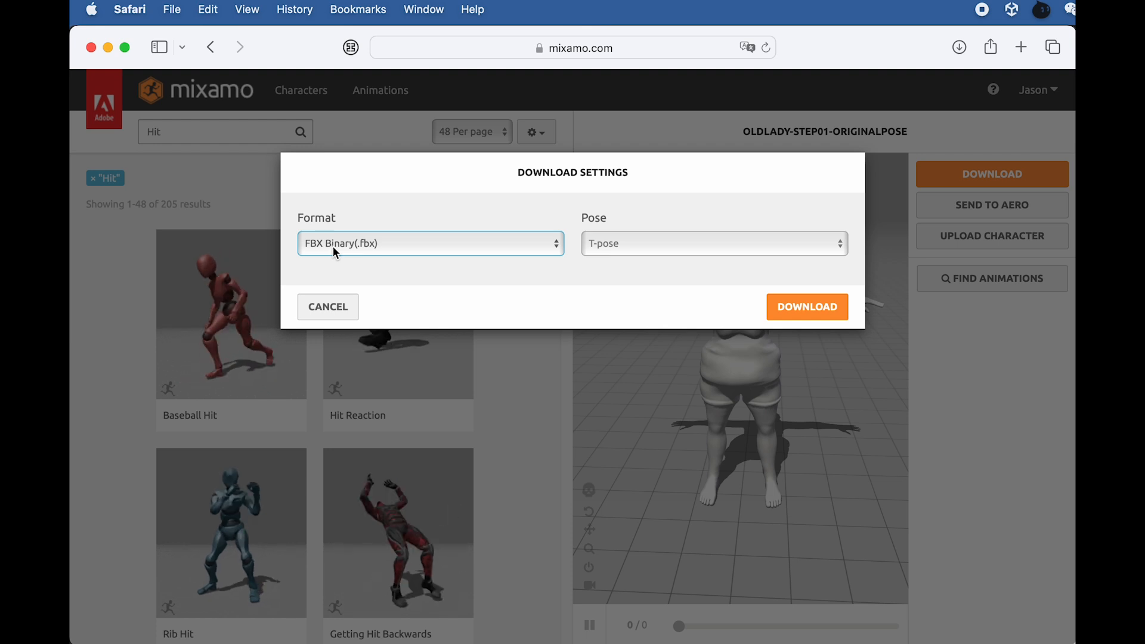
click(626, 249)
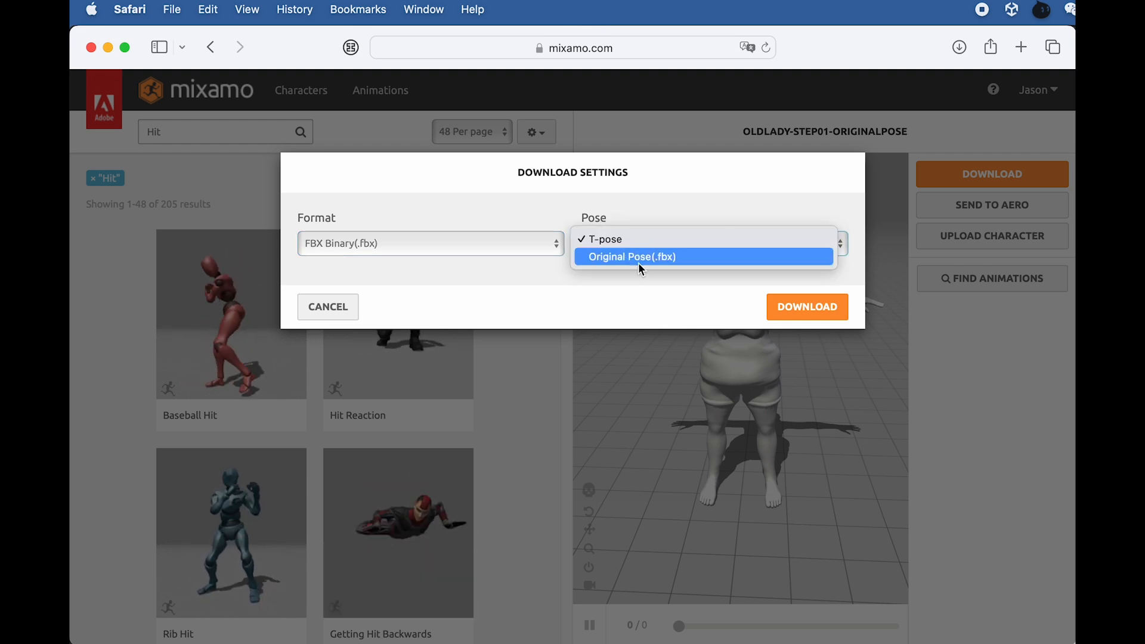
click(644, 258)
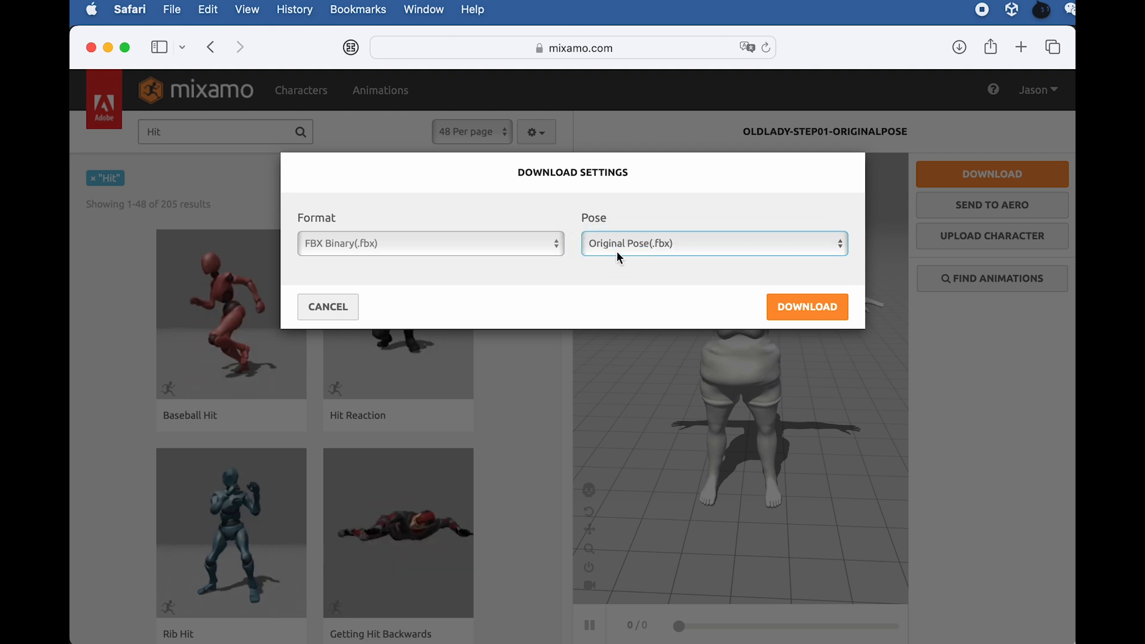
click(833, 311)
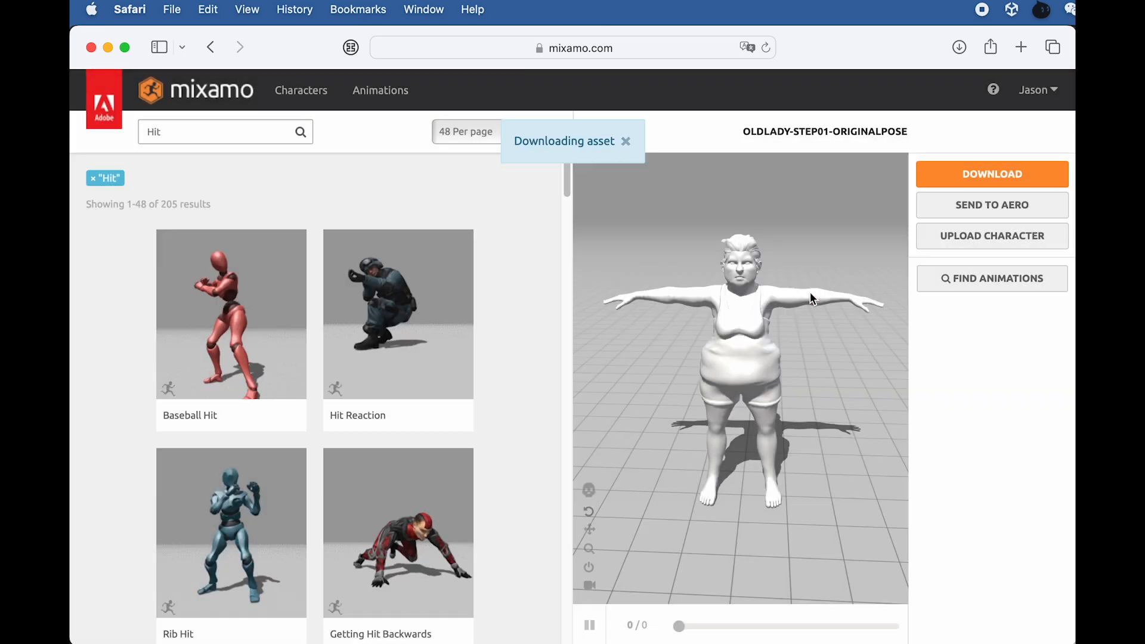
- Switch to Finder and move the downloaded rigged FBX into the ZombieTheOldLady folder as OldLady-Step02-OriginalPose.fbx, keeping the existing Step01 file
key(super+Tab)
click(296, 464)
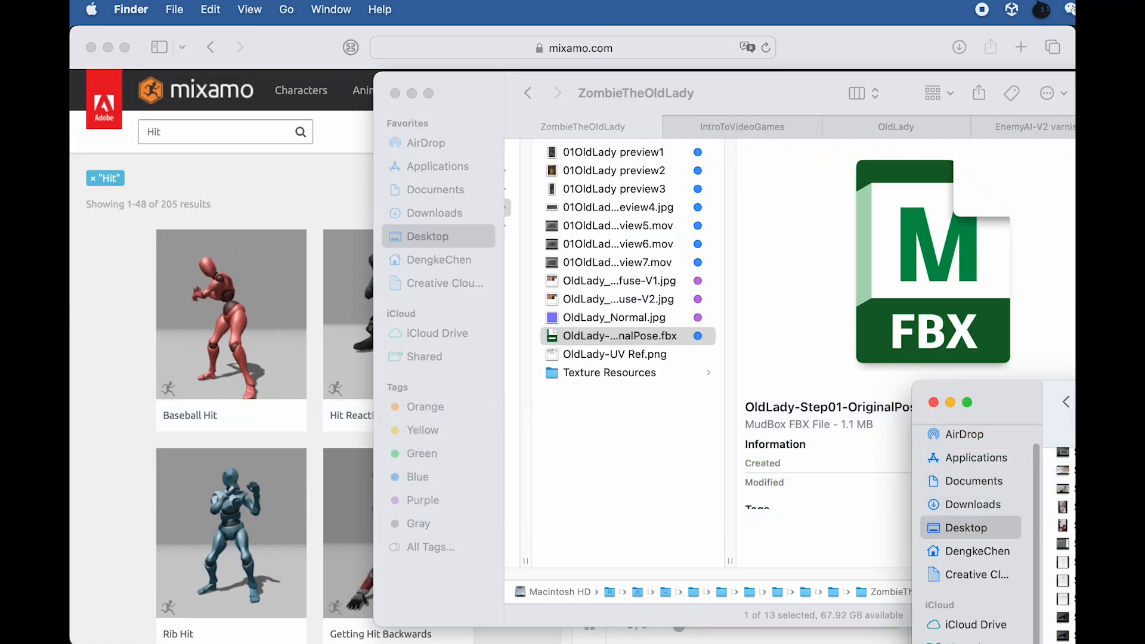
click(481, 643)
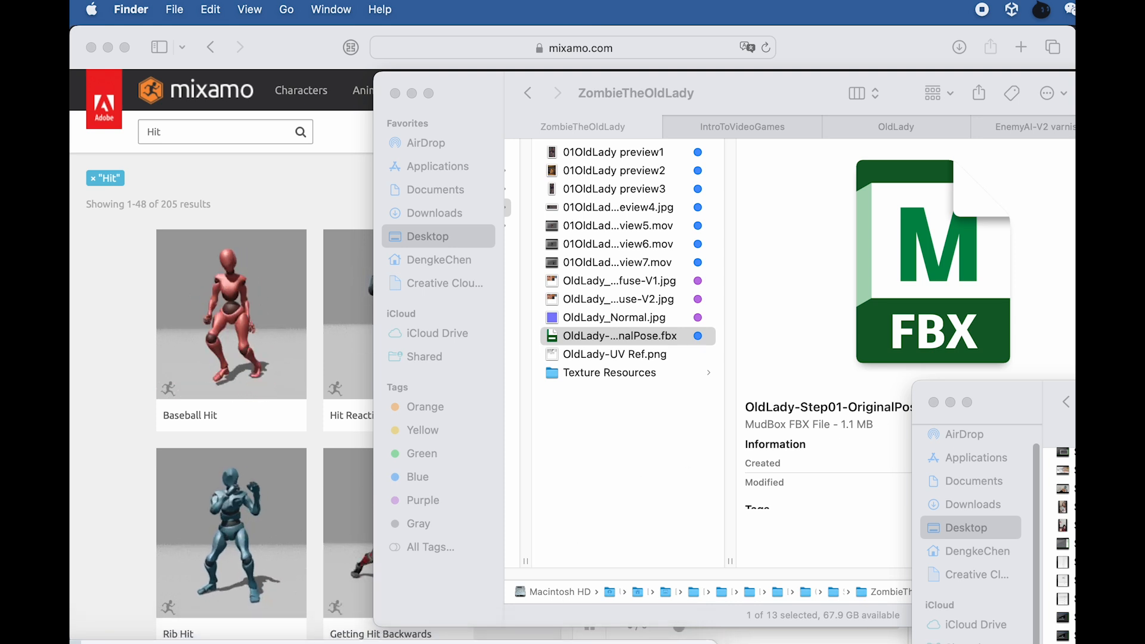
drag(596, 642, 706, 395)
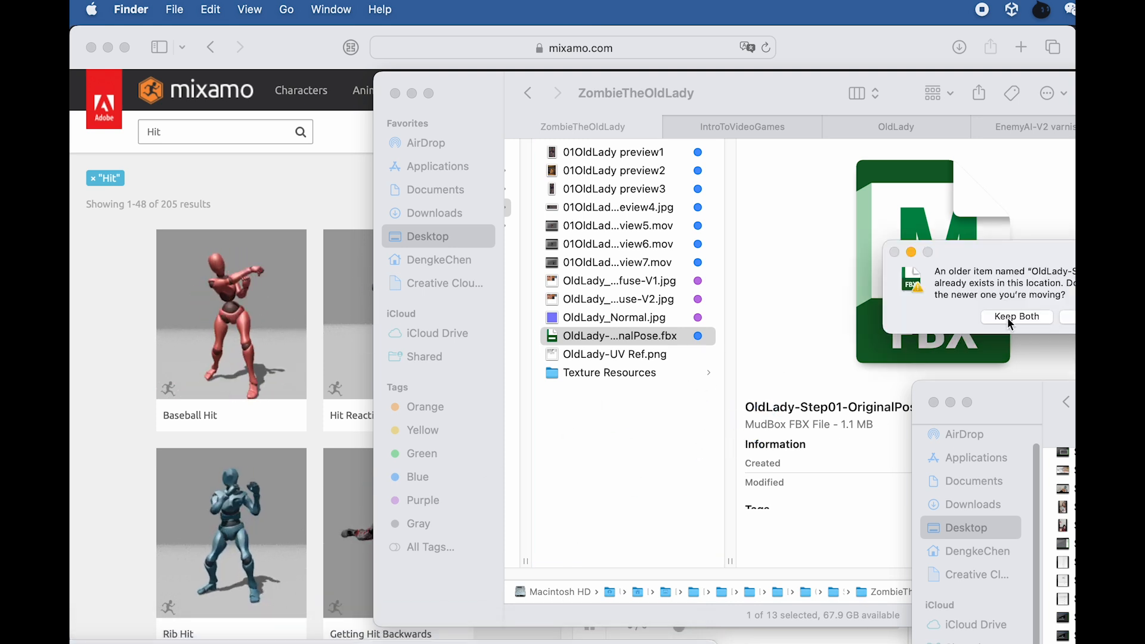
click(1093, 316)
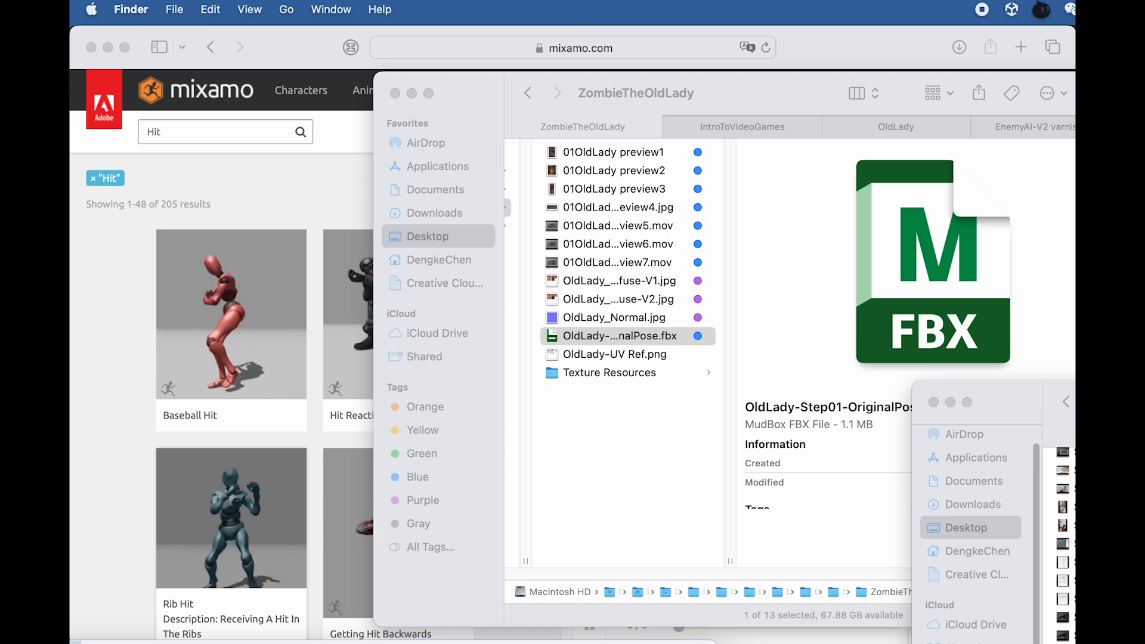
drag(1074, 508, 639, 441)
- Rename the moved model file to OldLady-Step02-Rigged.fbx and give it a yellow tag
click(642, 354)
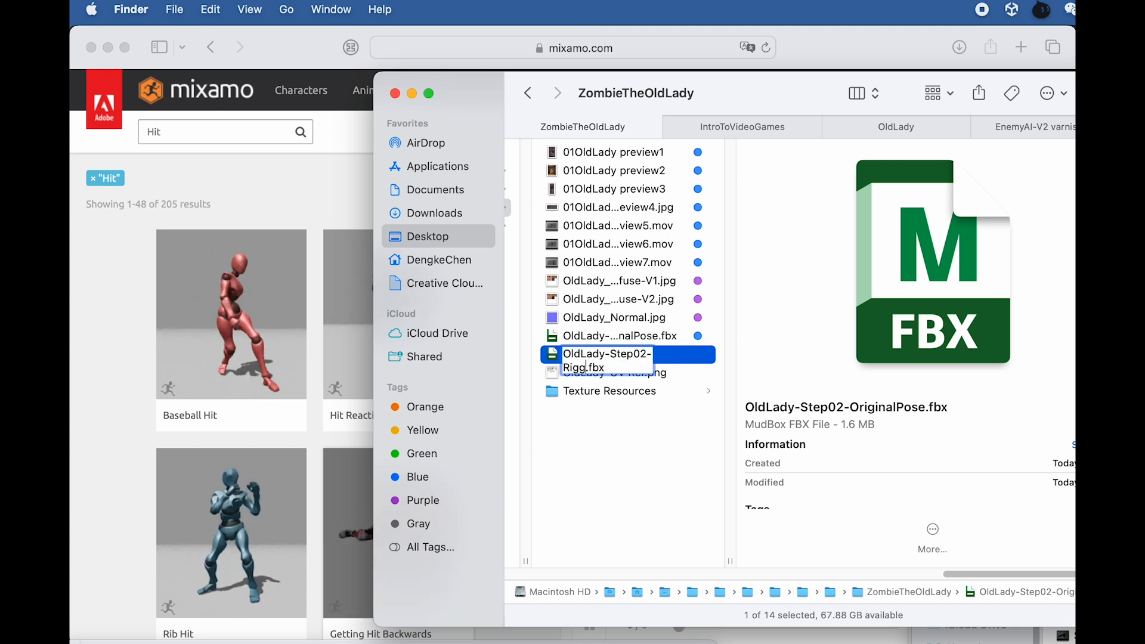
key(Return)
key(Left)
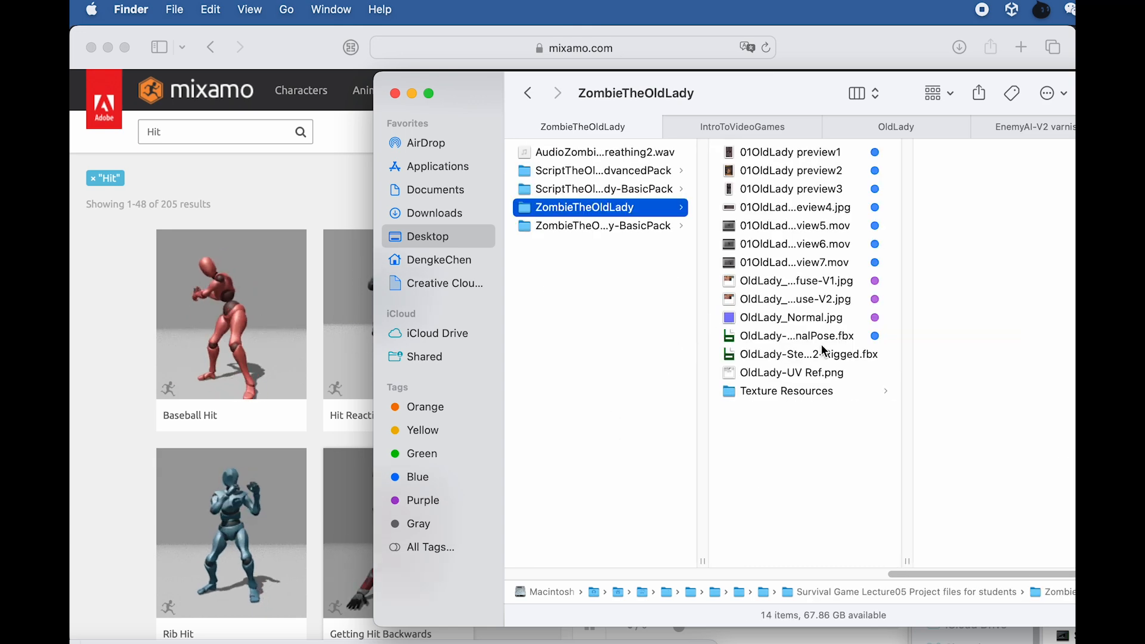
click(876, 356)
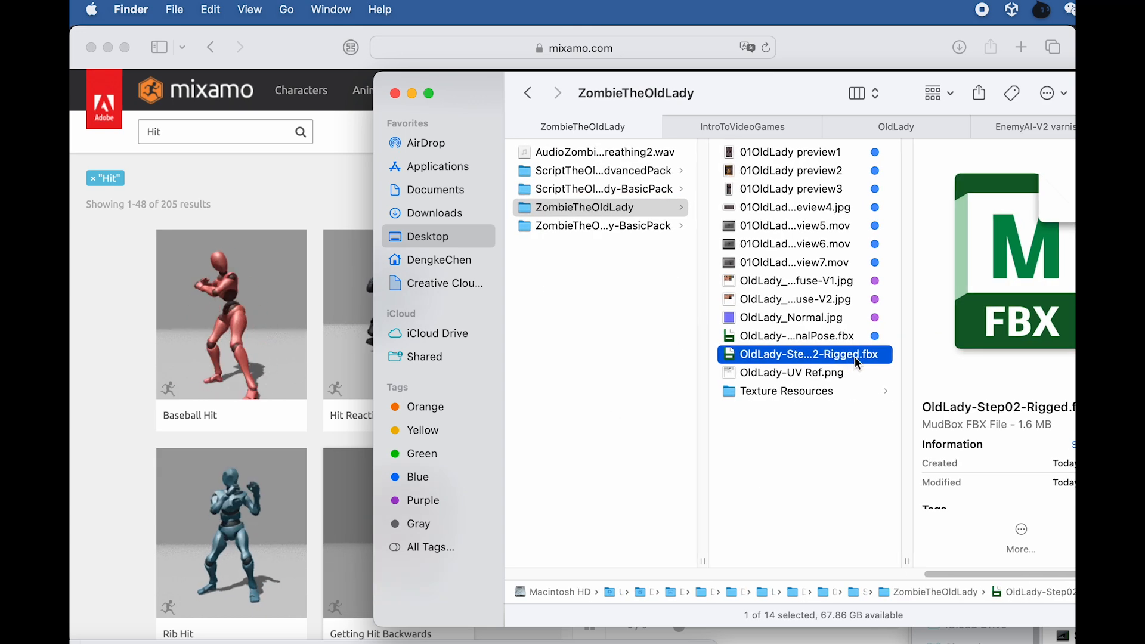
right_click(860, 359)
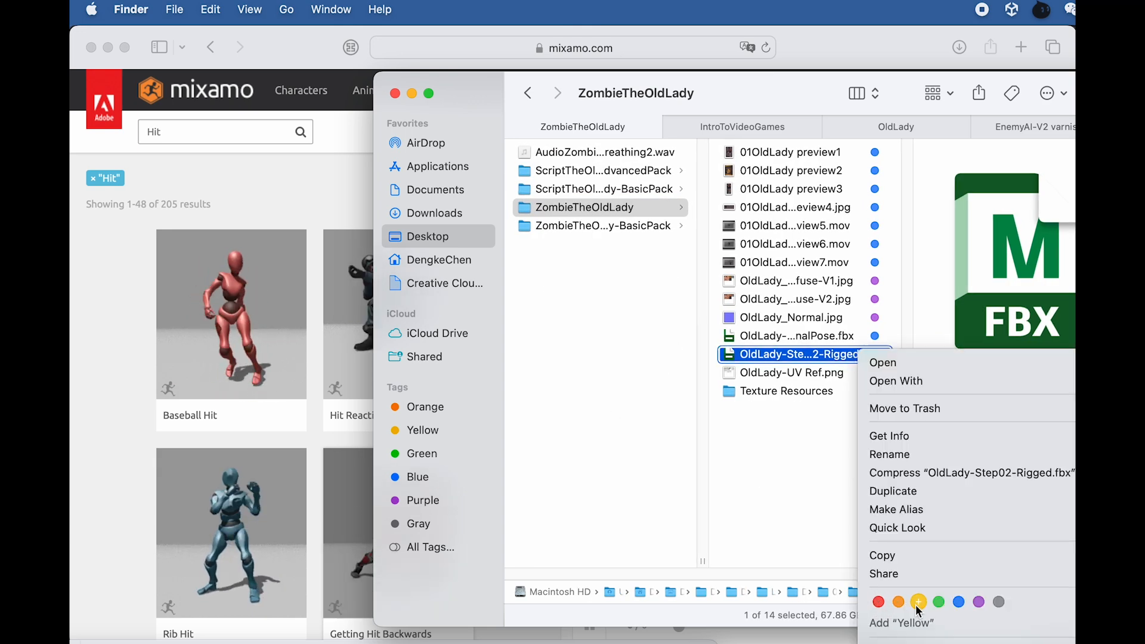
click(959, 603)
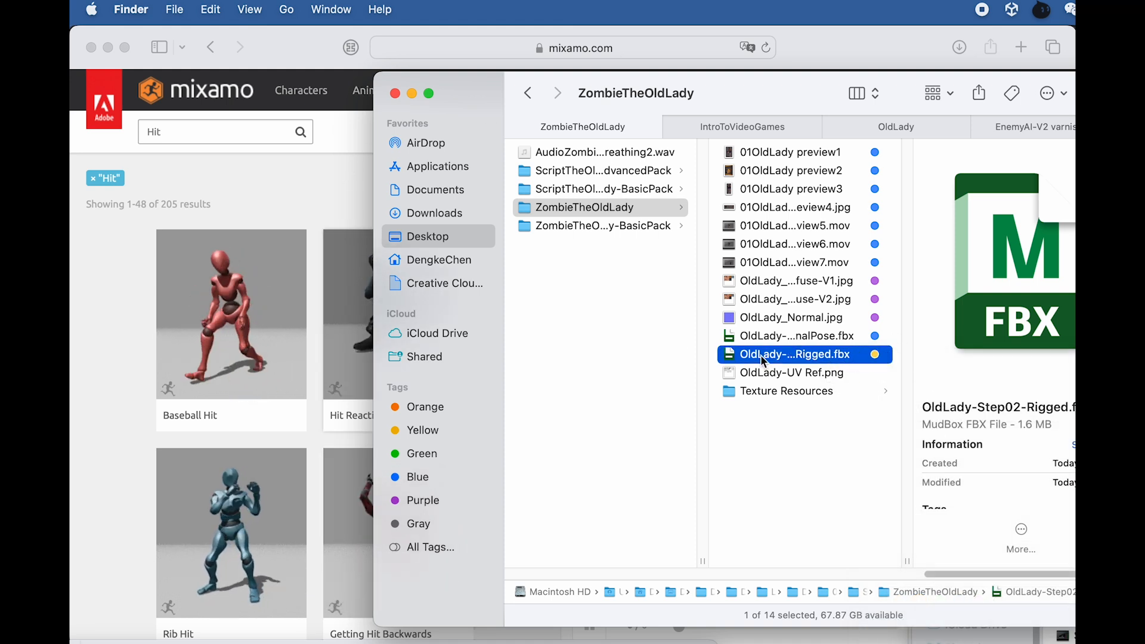
- Switch back to Mixamo in Safari, search the animations for "run" and look through the results
click(289, 192)
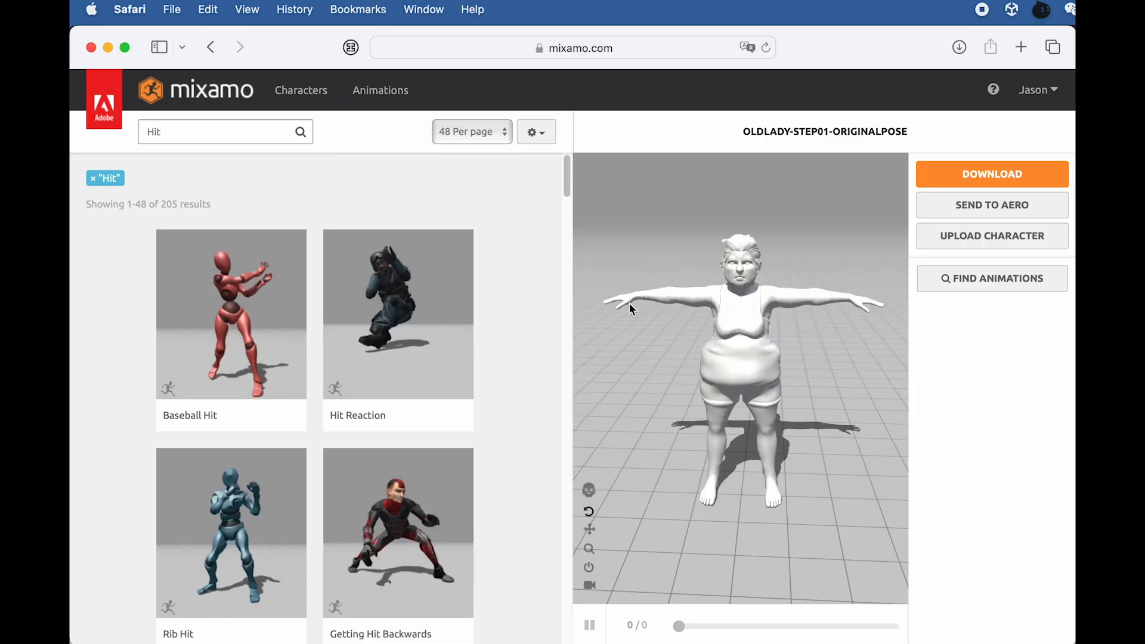
click(199, 130)
key(super+a)
text(run)
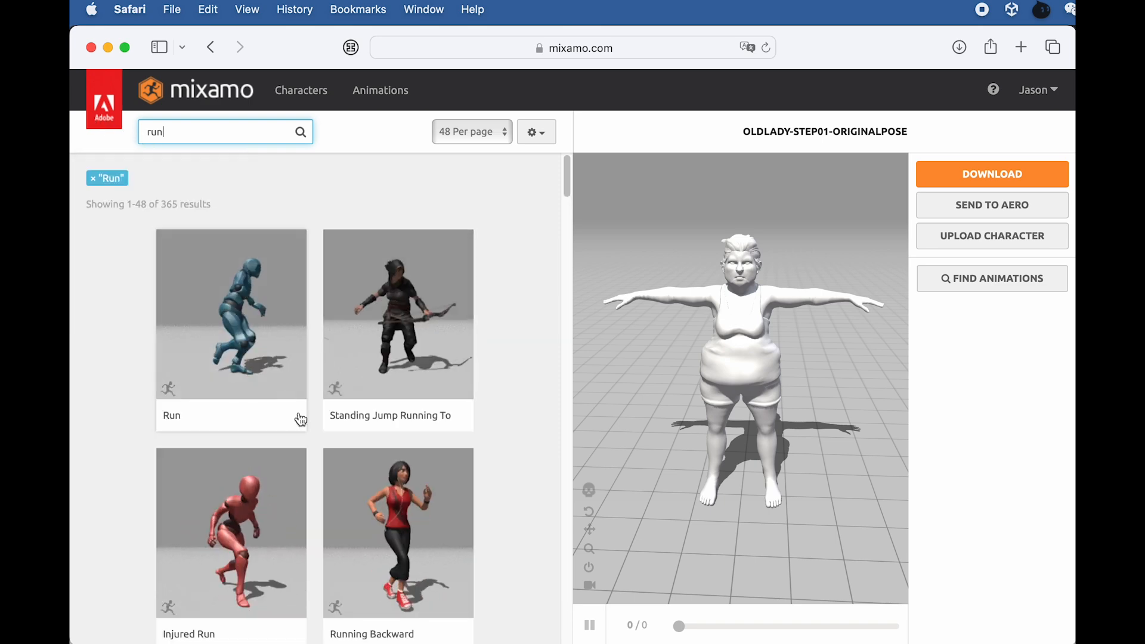
scroll(301, 429, down, 3)
scroll(300, 426, down, 10)
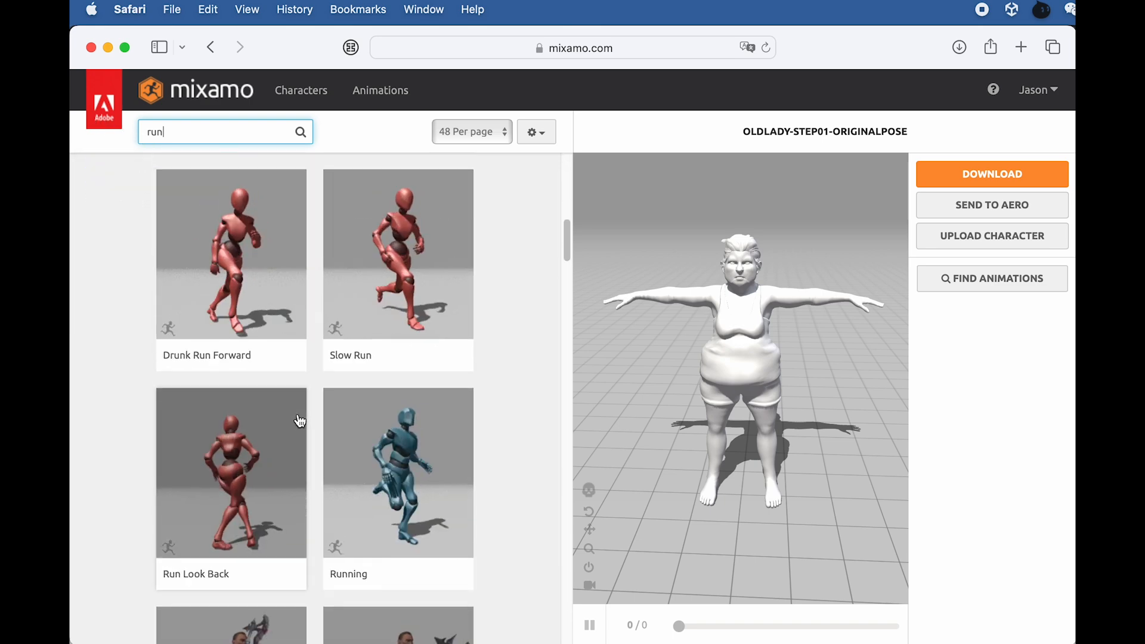
- Search the animations for "zombie run" and apply Zombie Run to the old lady
scroll(298, 417, up, 15)
double_click(189, 122)
text(z)
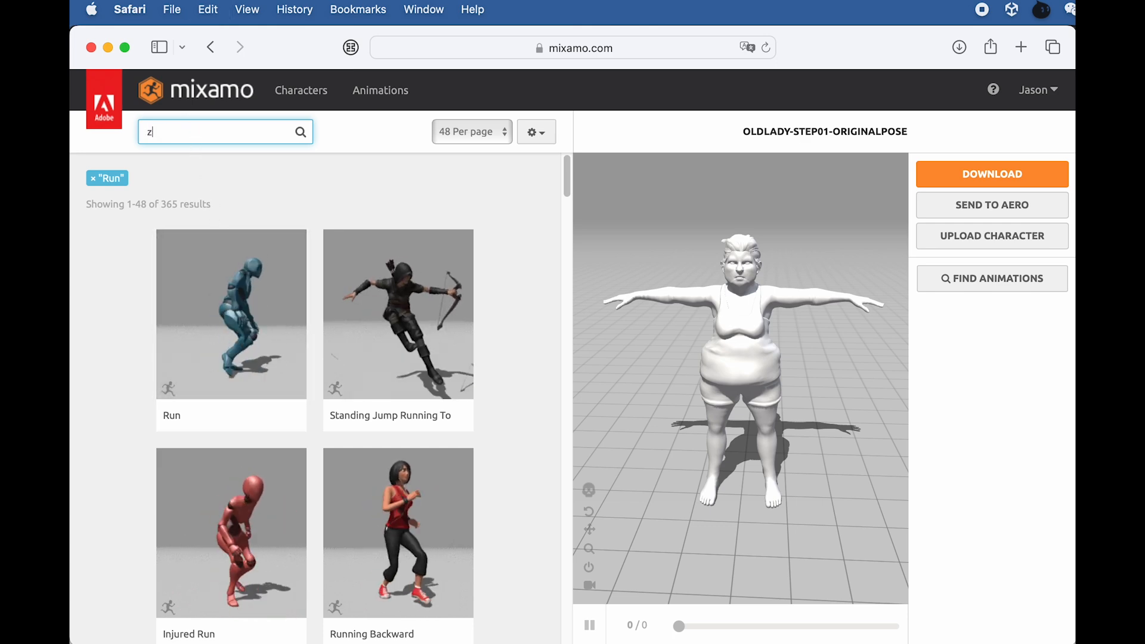
text(ombie run)
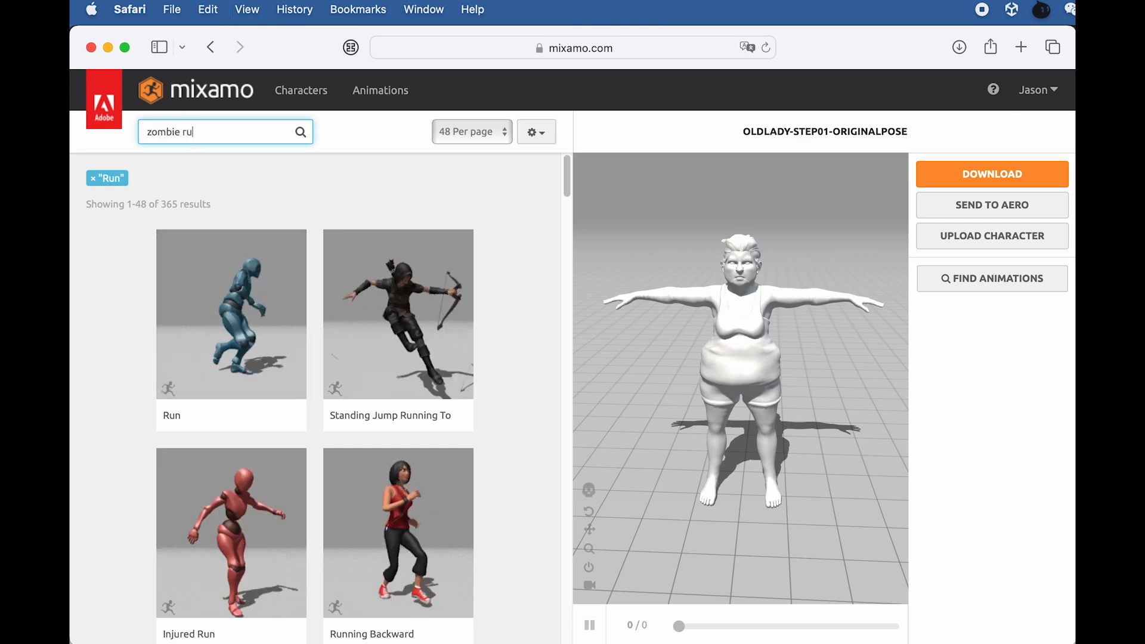
key(Return)
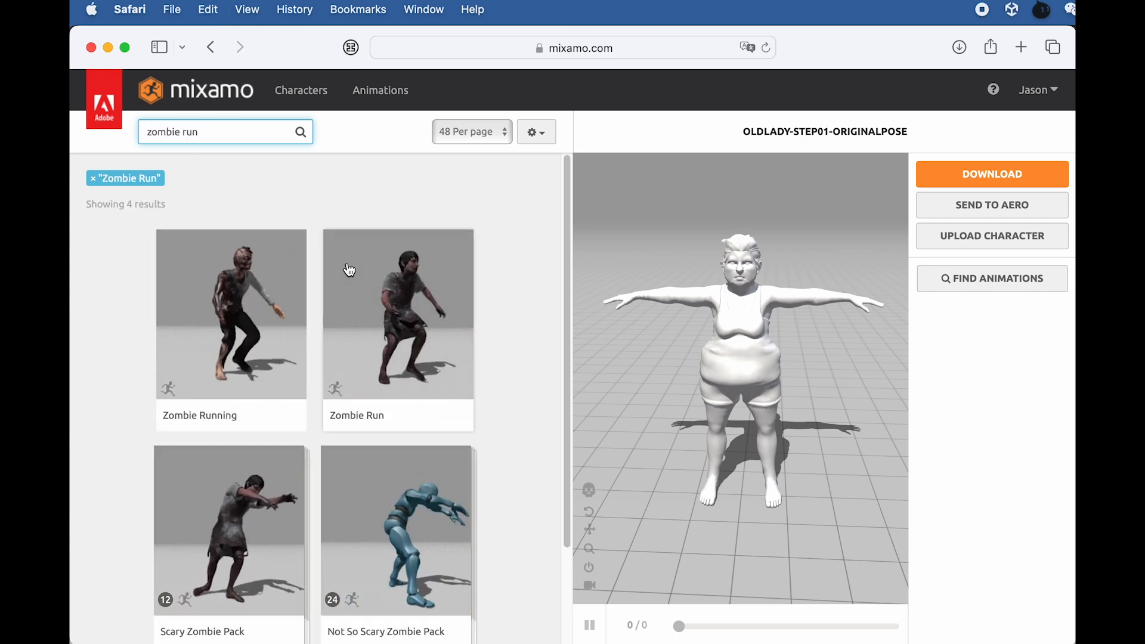
click(356, 307)
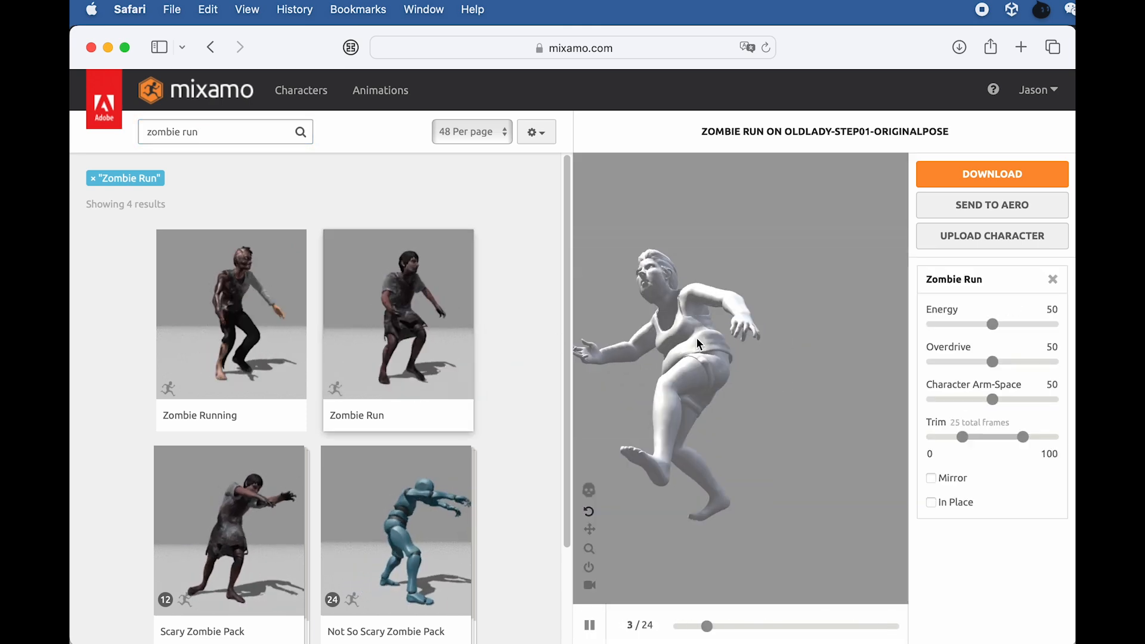
- Make the Zombie Run animation play In Place and check the old lady's run from the front
scroll(350, 394, down, 3)
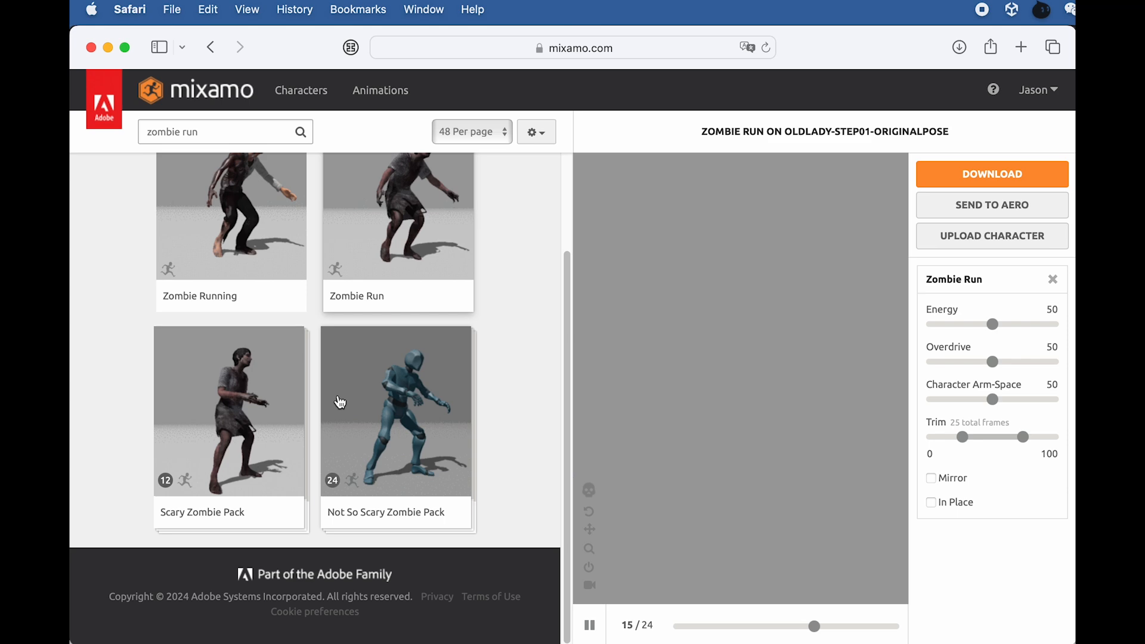
scroll(340, 400, up, 3)
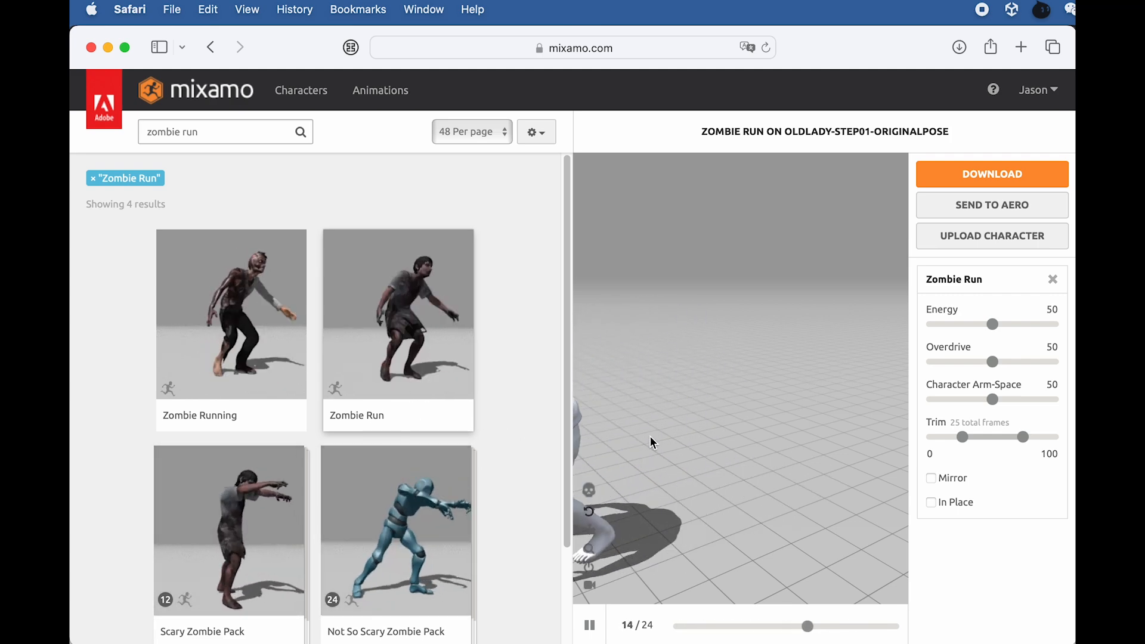
click(931, 502)
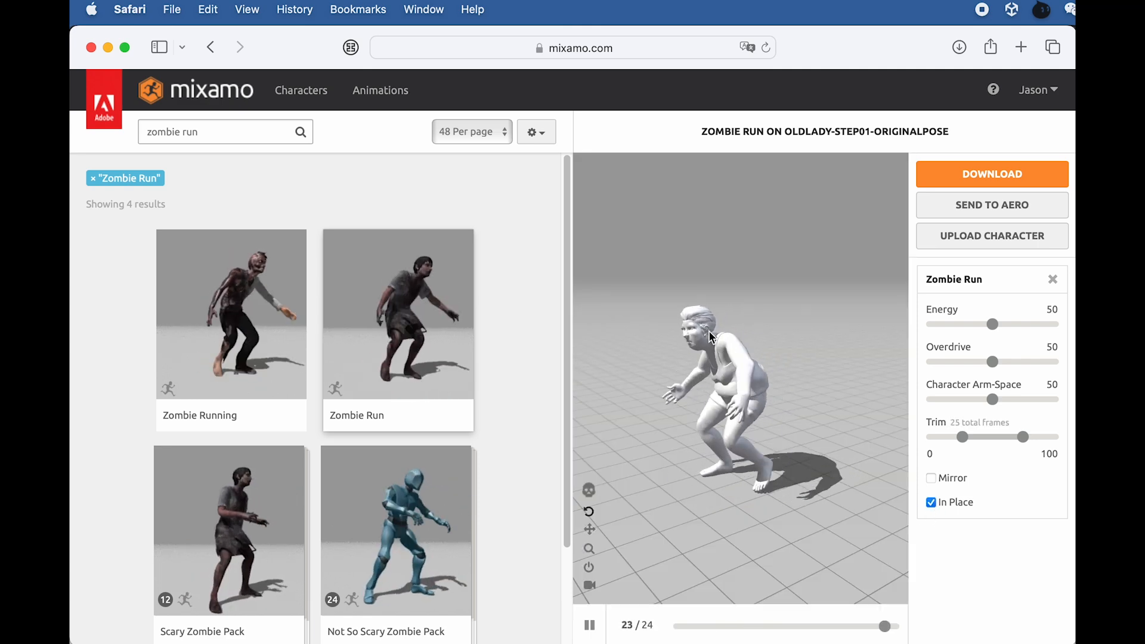
drag(652, 399, 897, 321)
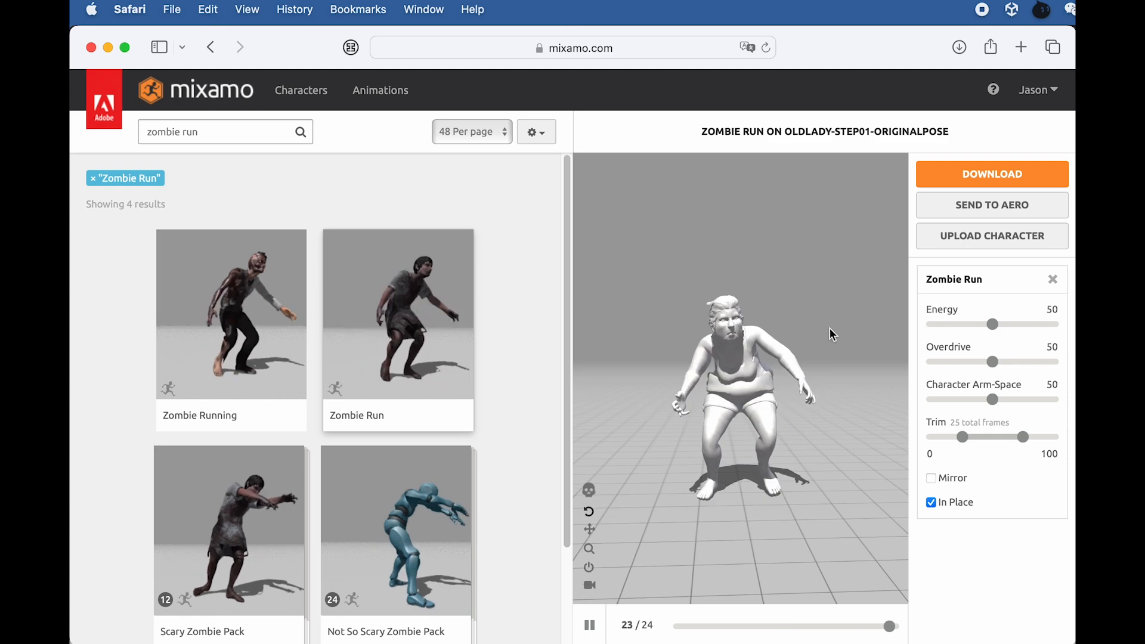
- Set Zombie Run's Energy to 100, try Overdrive at 100 and 55, and return Overdrive to 50
drag(1013, 325, 1040, 325)
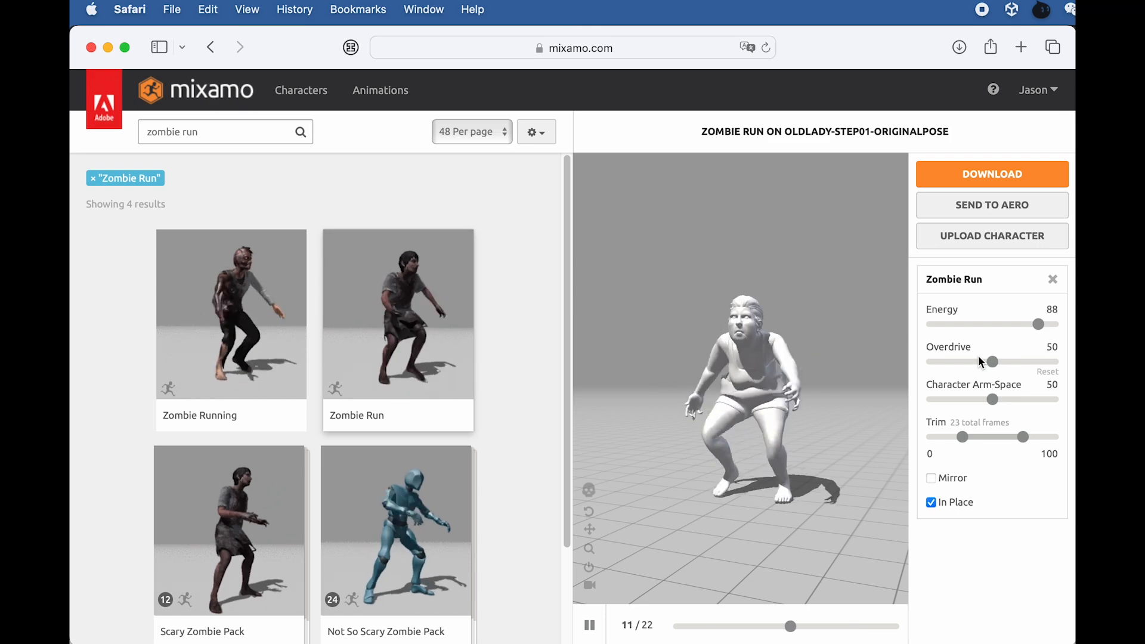
click(1056, 325)
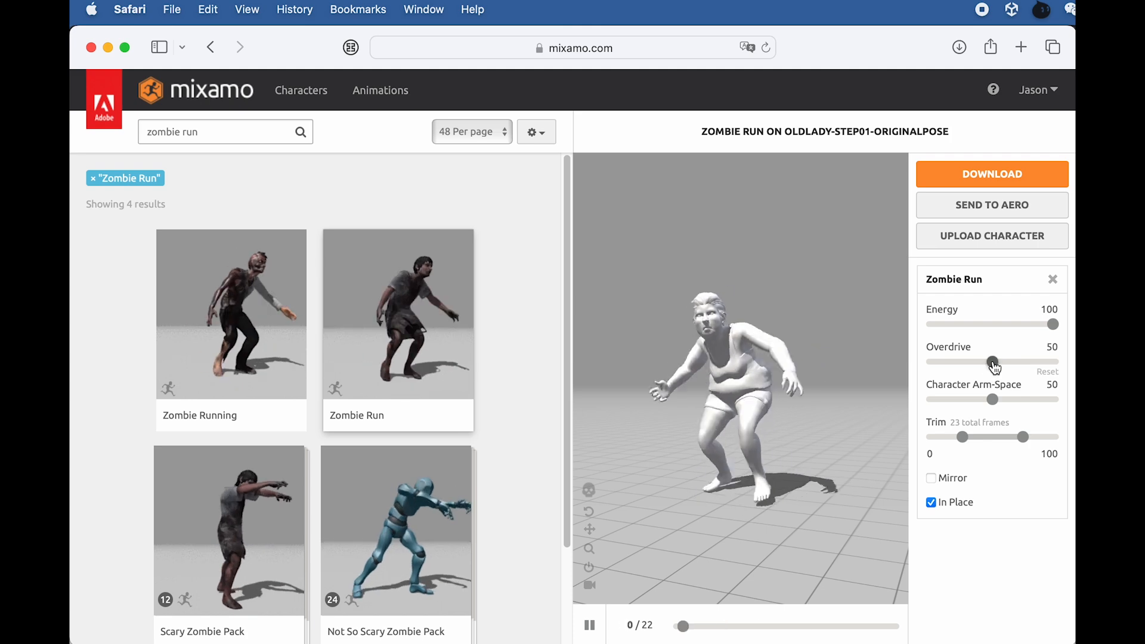
drag(944, 361, 1055, 362)
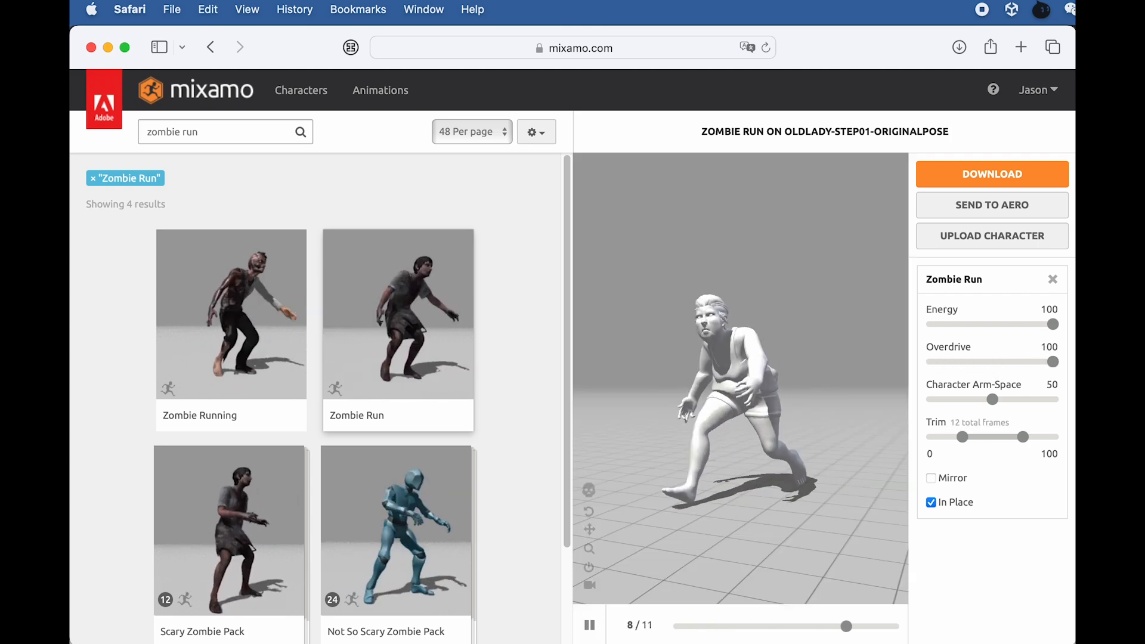
click(998, 362)
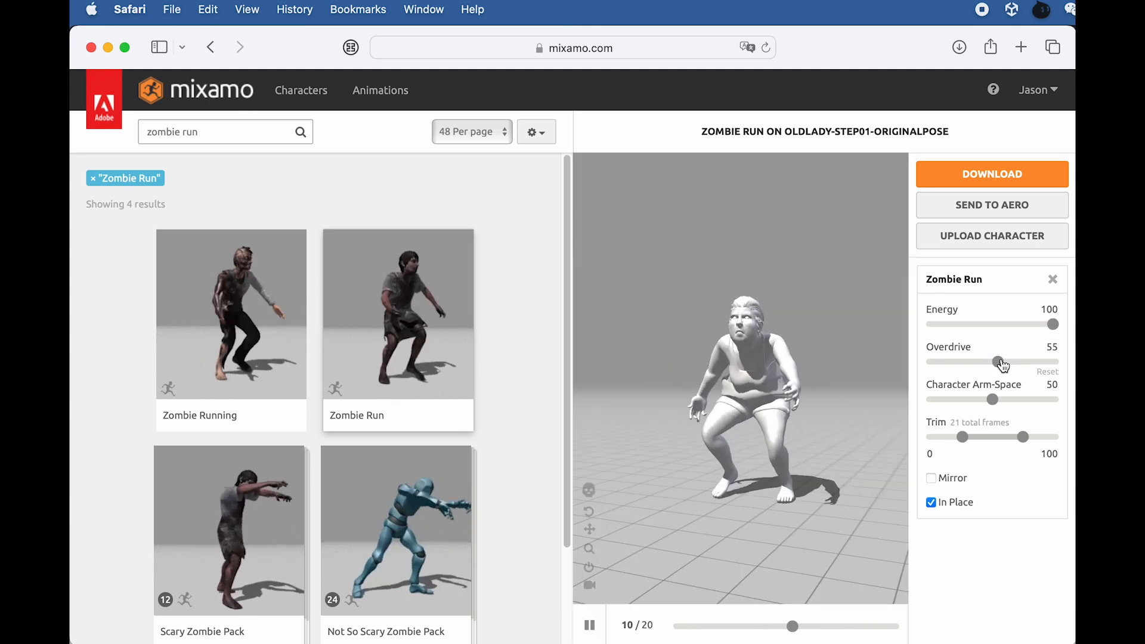
drag(1001, 362, 994, 361)
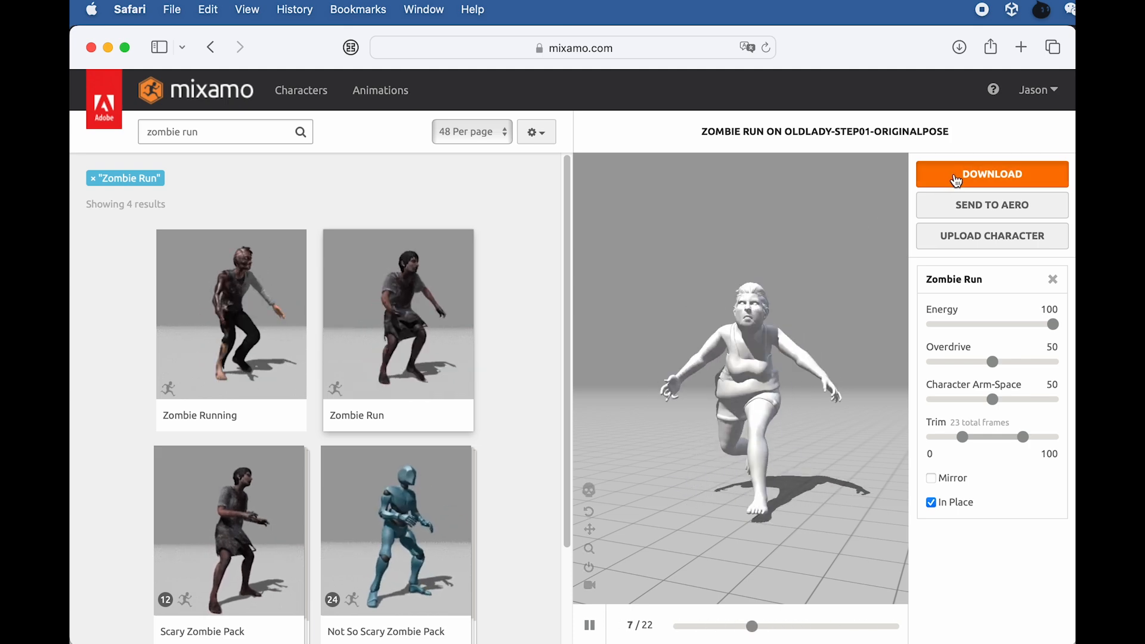
- Open the download settings for the old lady's Zombie Run animation and set Skin to Without Skin
click(956, 178)
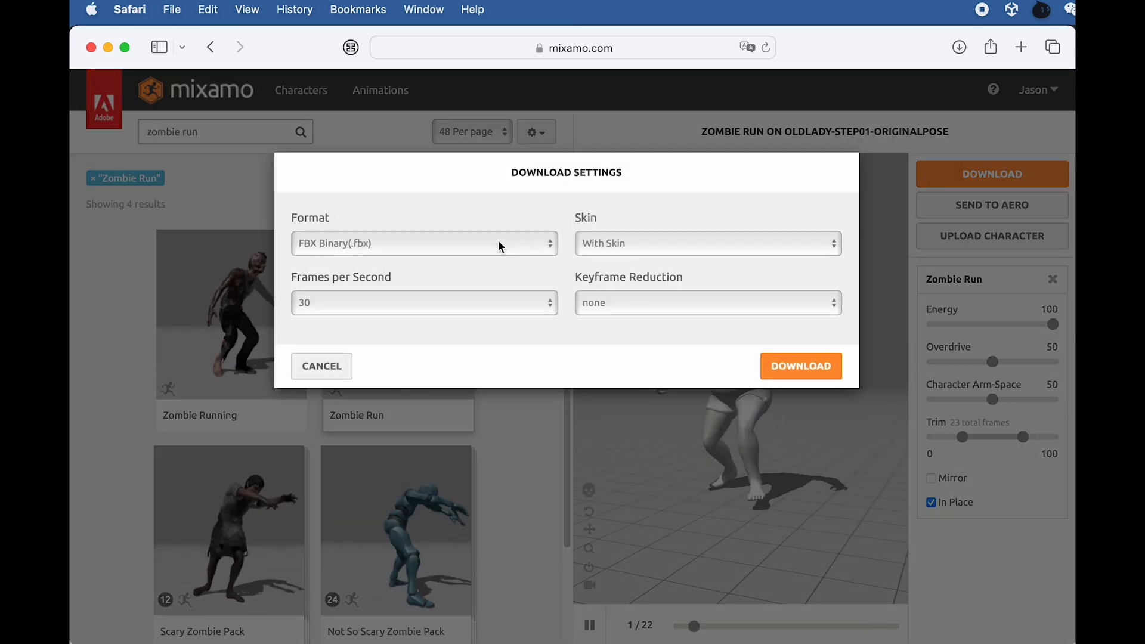
click(618, 243)
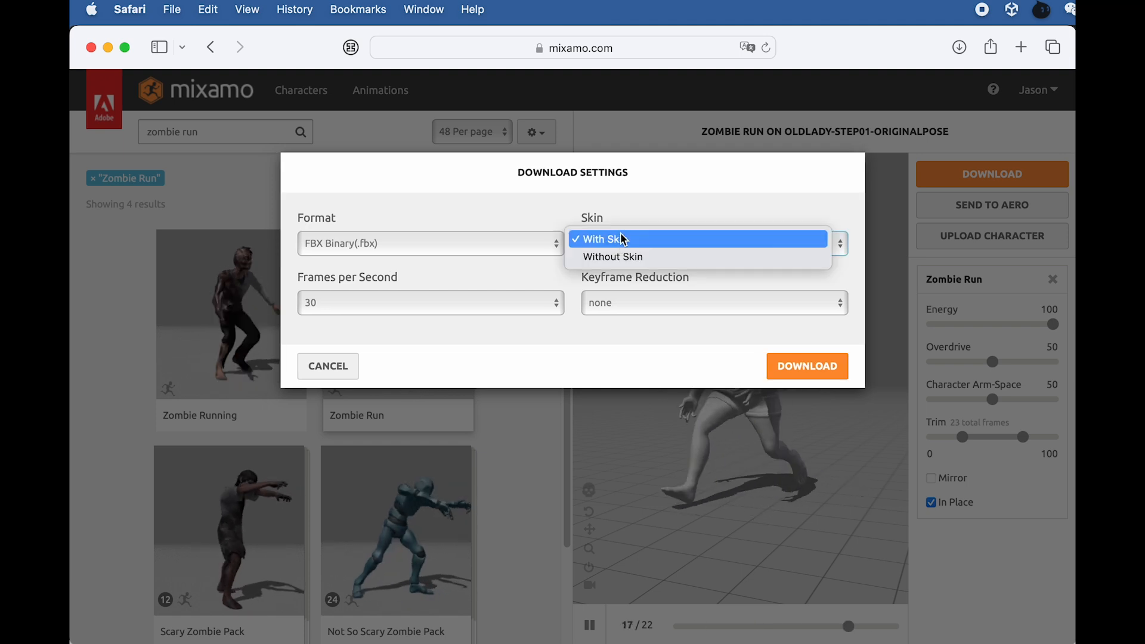
click(628, 256)
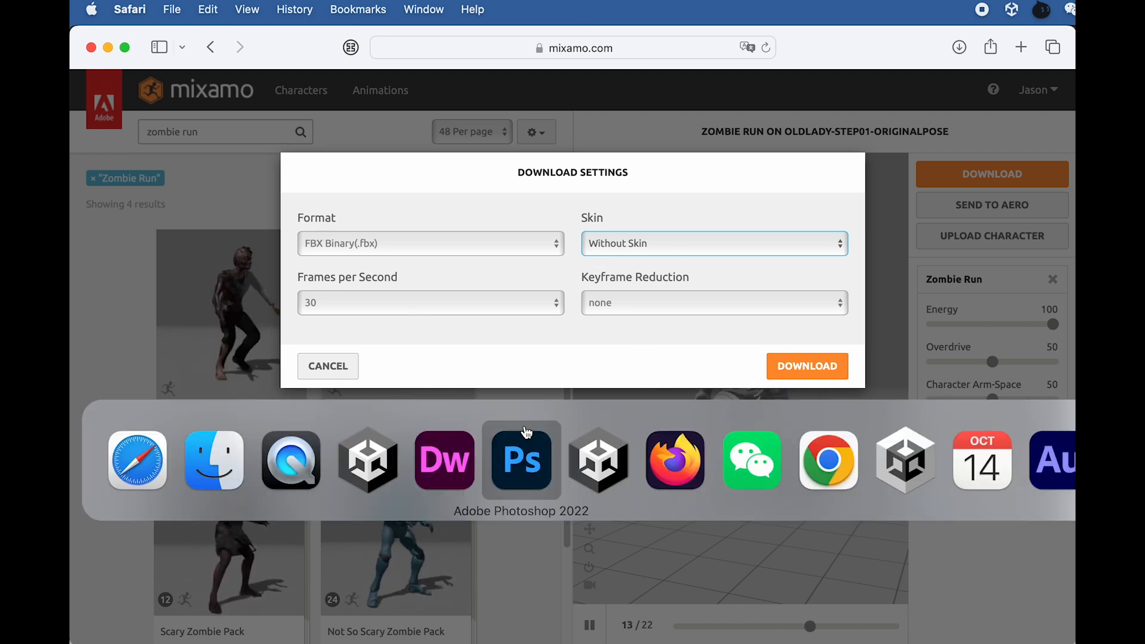
- Switch to Finder, examine the OldLady-Step02-Rigged.fbx file in the ZombieTheOldLady folder, and compare it with Mixamo's download settings in Safari
click(218, 460)
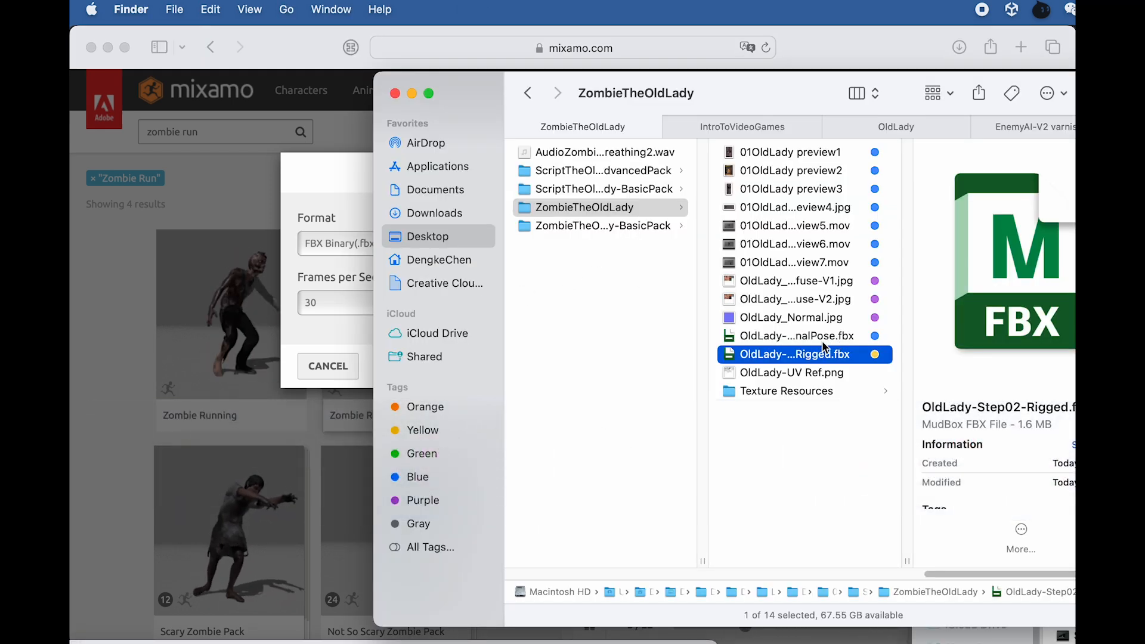
key(Return)
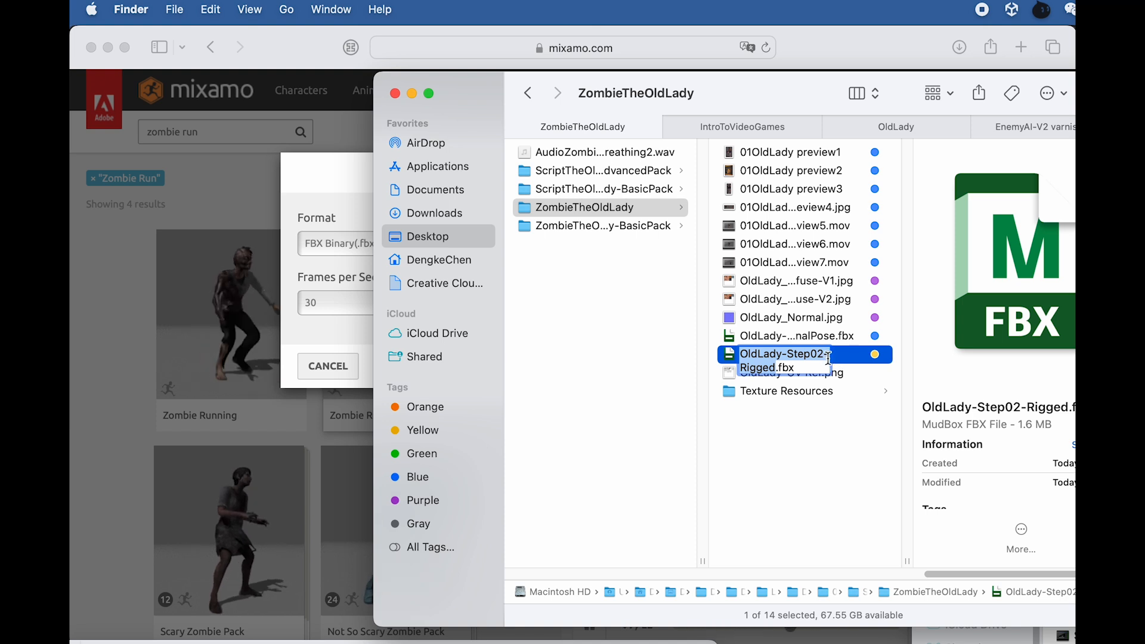
click(341, 367)
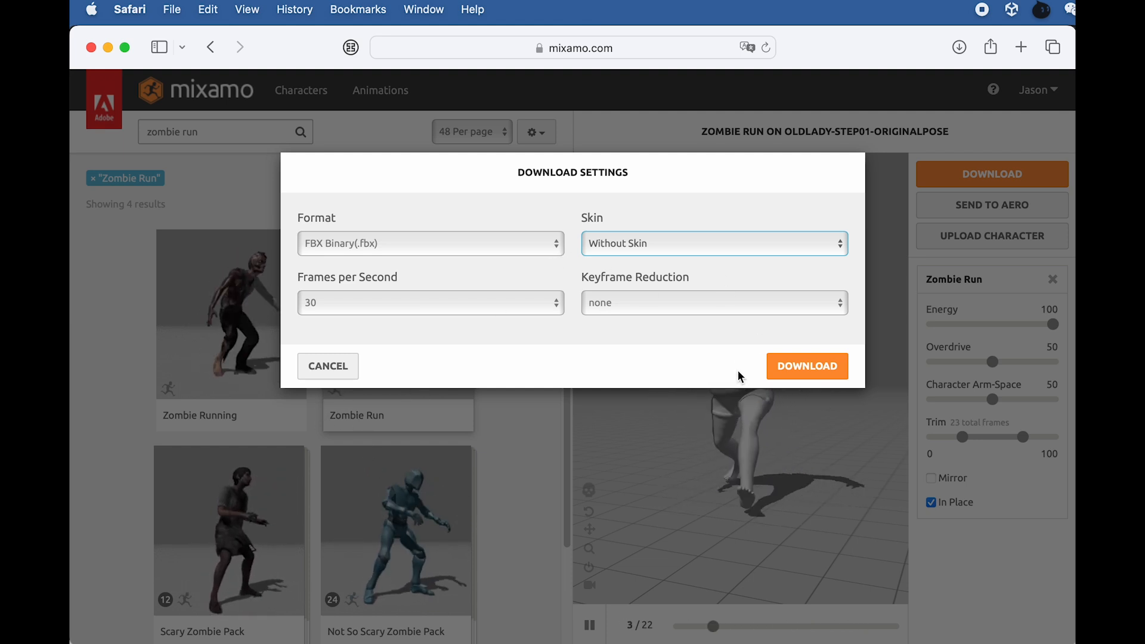
key(super+Tab)
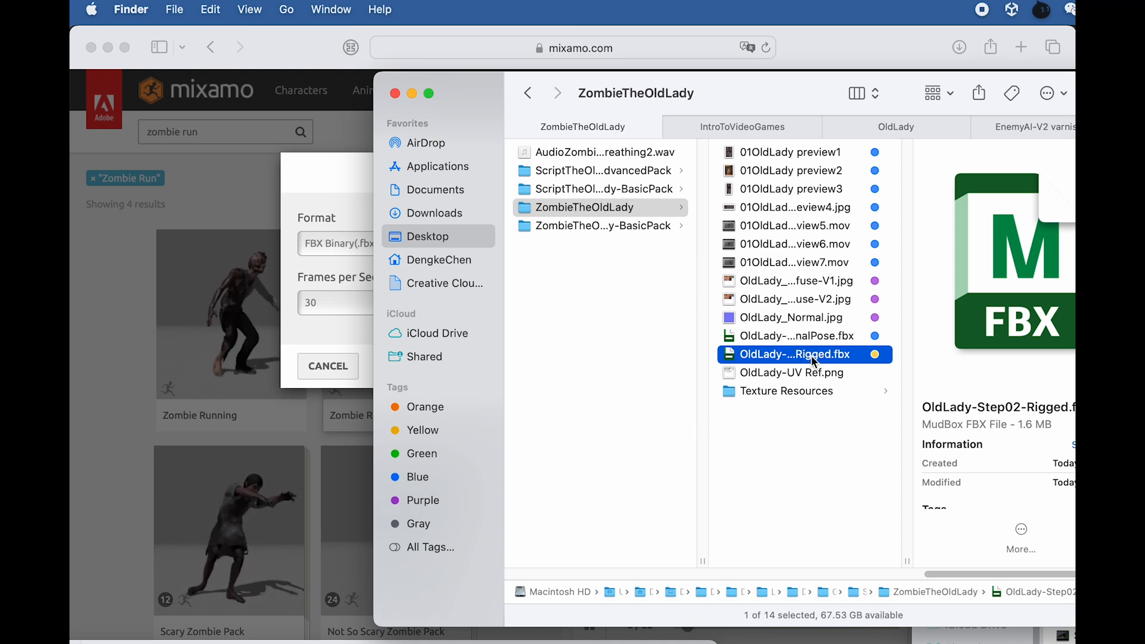
key(super+Tab)
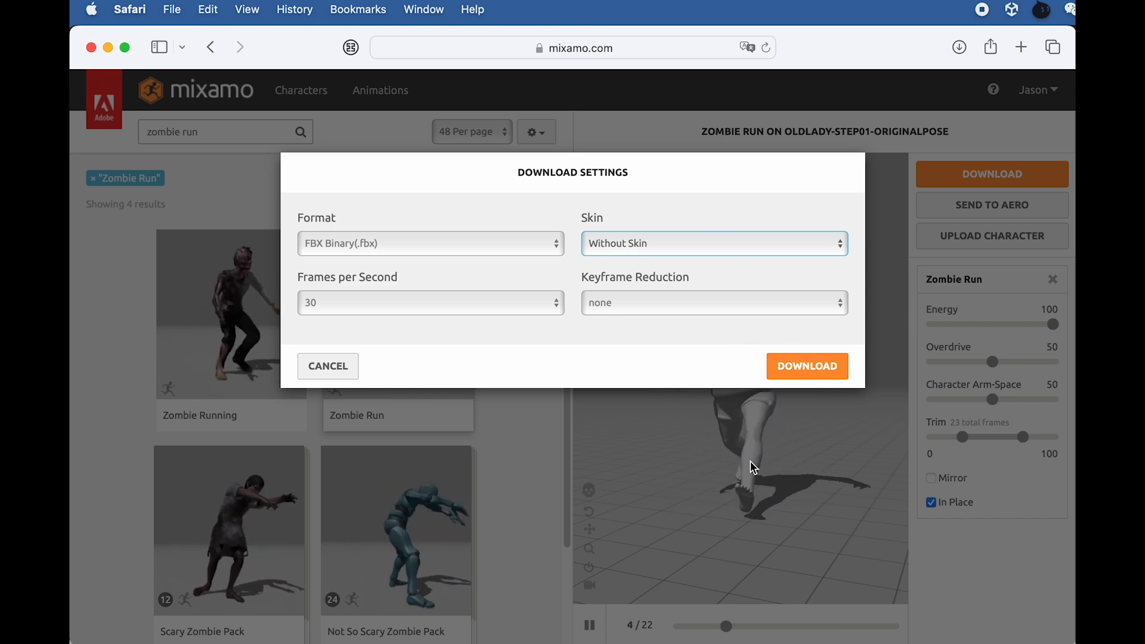
key(super+Tab)
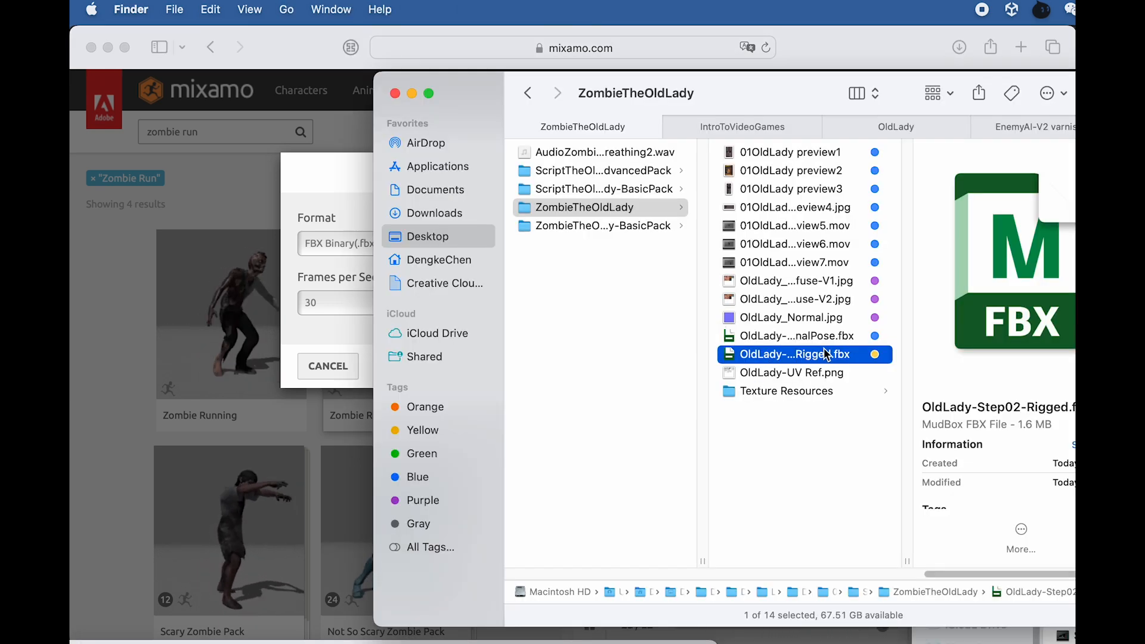
key(super+Tab)
- Download Zombie Run as FBX Binary without skin, at 60 frames per second and with no keyframe reduction
click(635, 245)
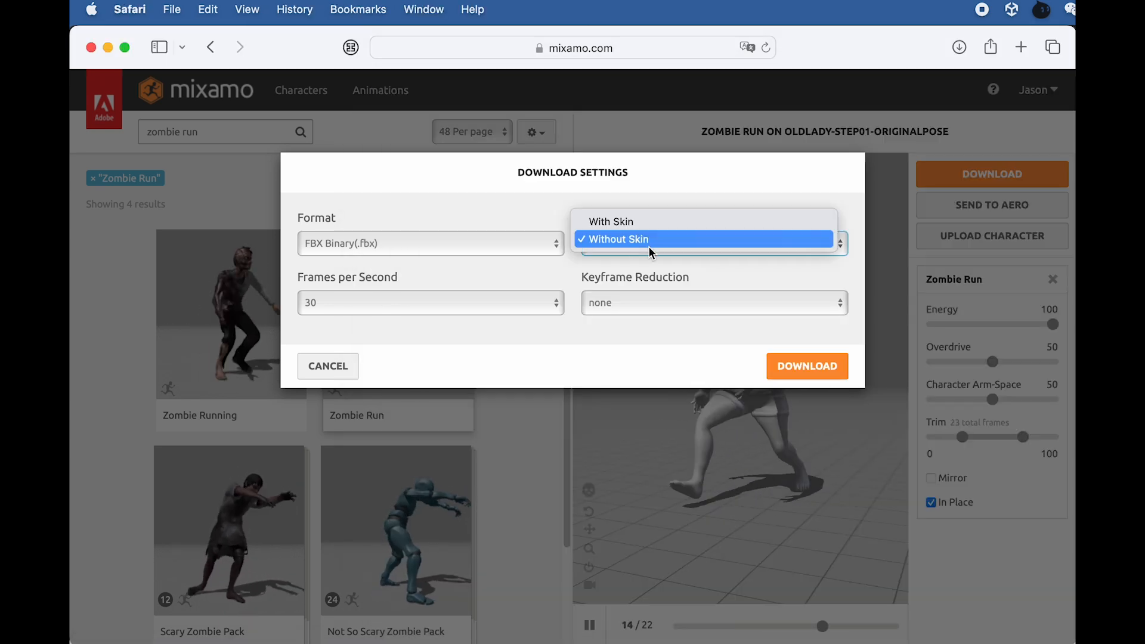
click(650, 246)
click(369, 307)
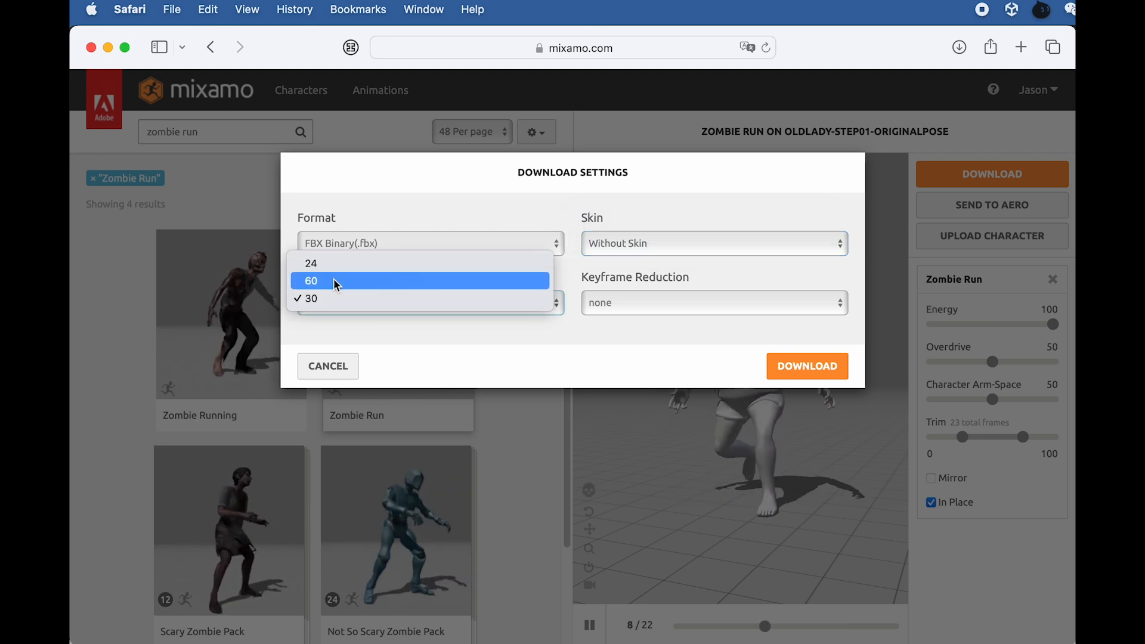
click(324, 280)
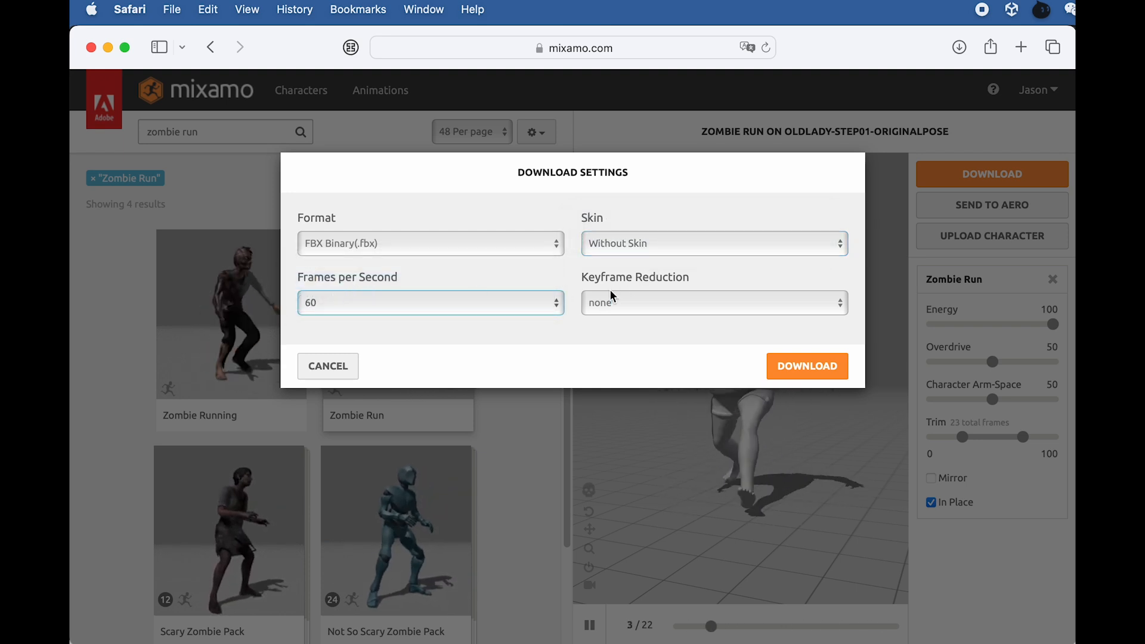
click(635, 302)
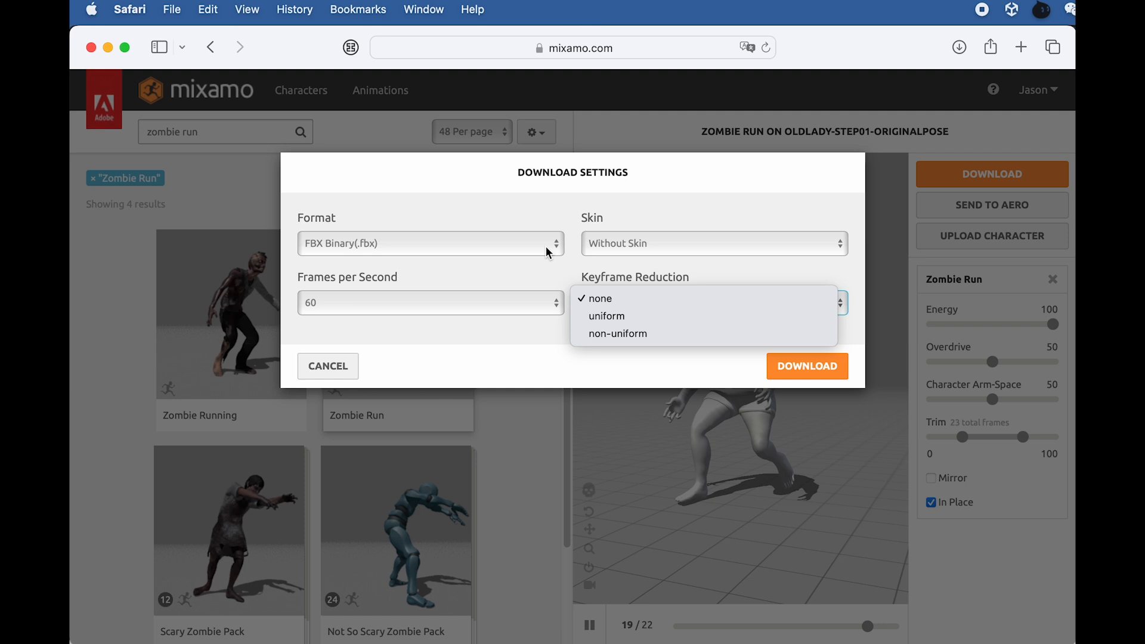
click(537, 276)
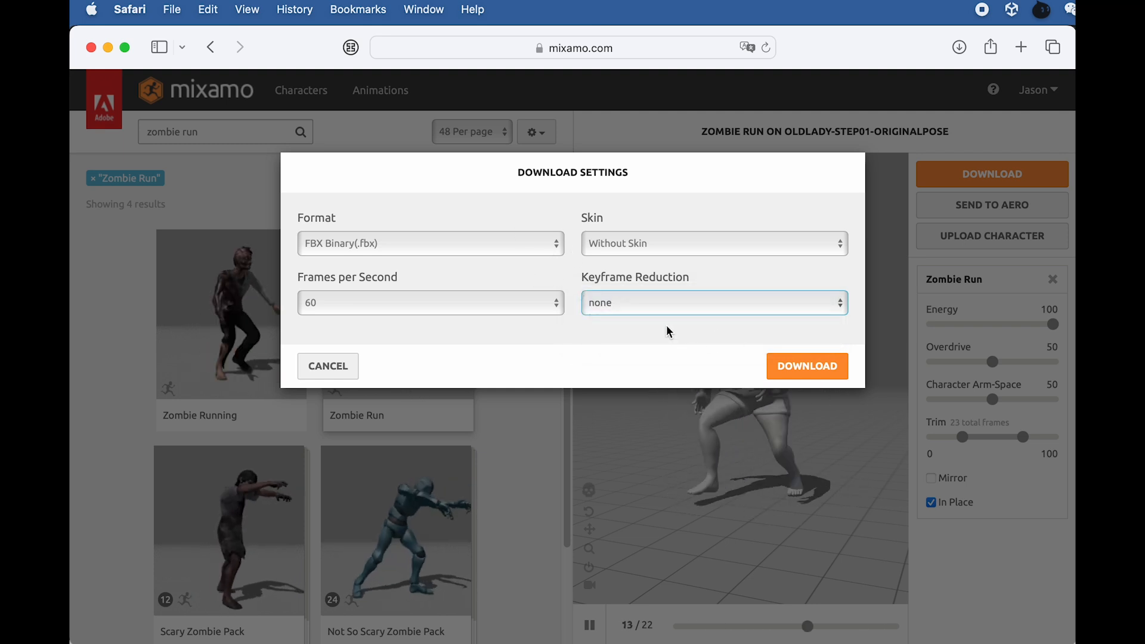
click(794, 365)
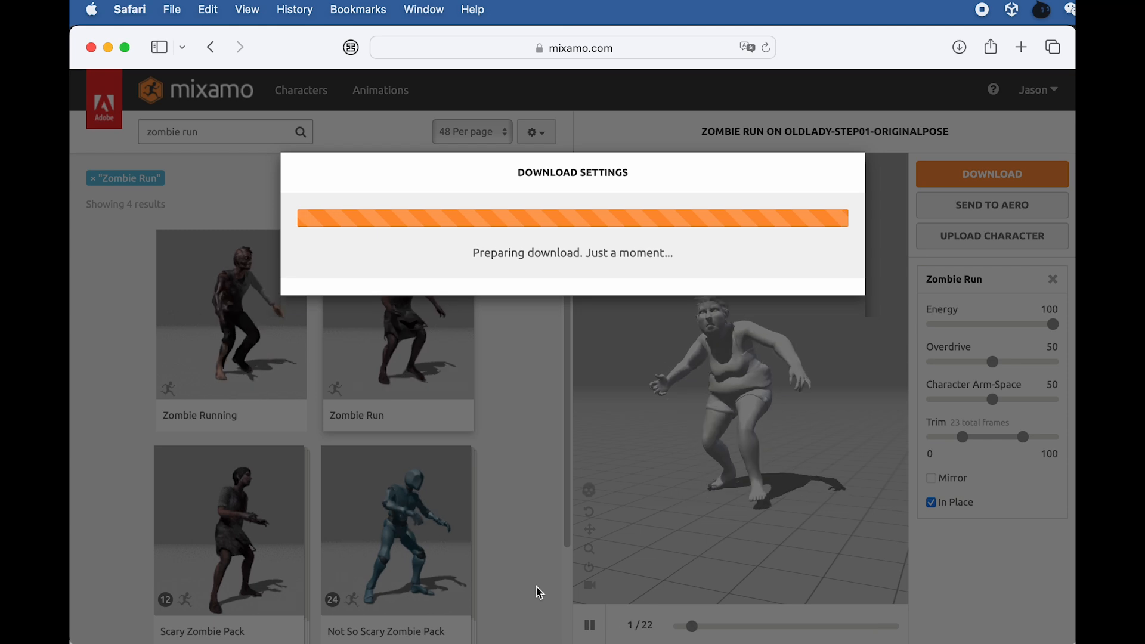
- Move the downloaded Zombie Run.fbx into the ZombieTheOldLady folder in Finder and compare its file size with the rigged FBX
key(super+Tab)
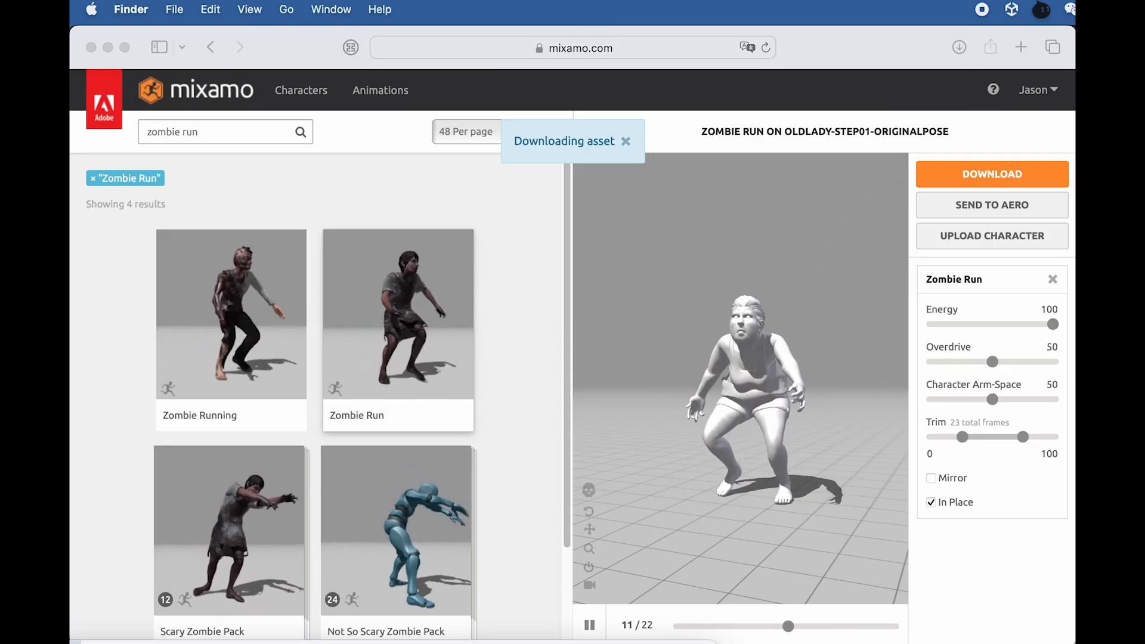
key(super+Tab)
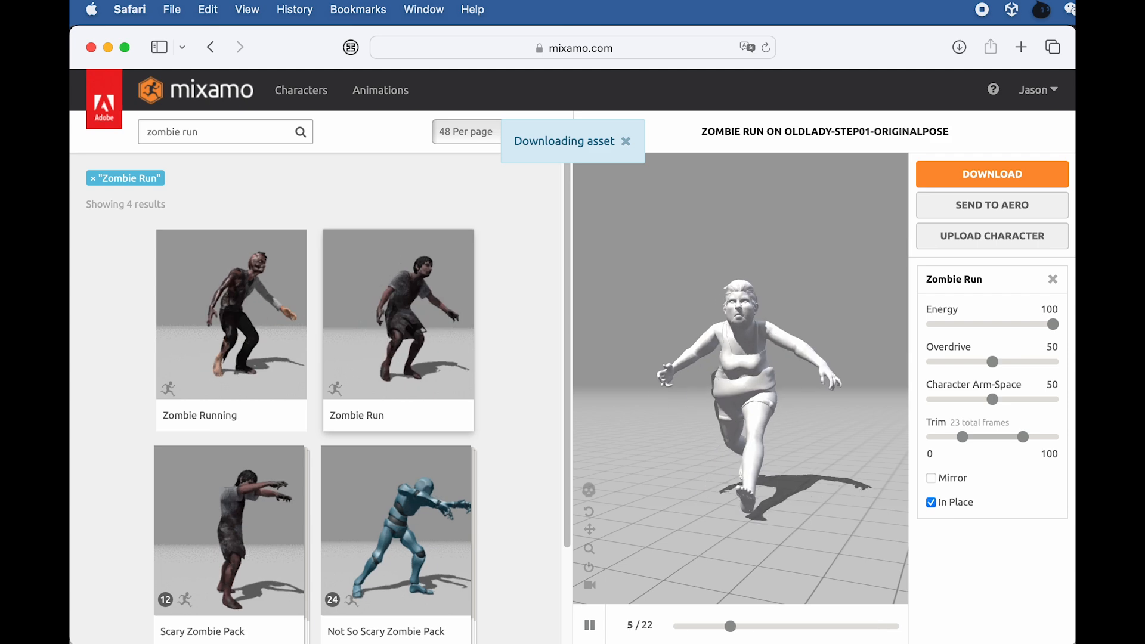
key(super+Tab)
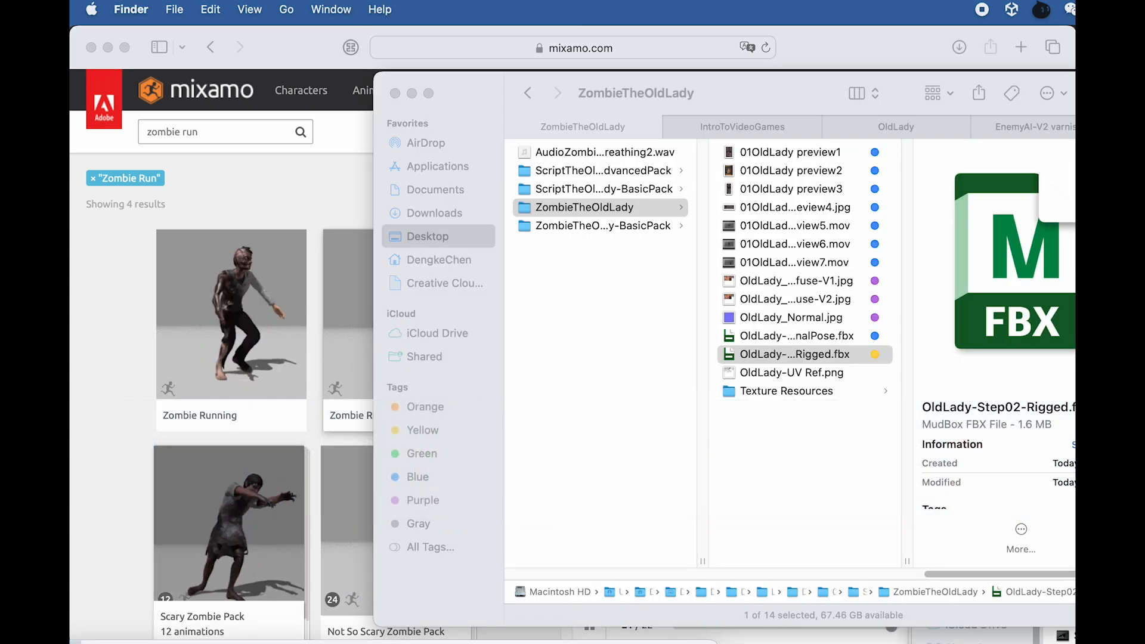
drag(537, 641, 718, 426)
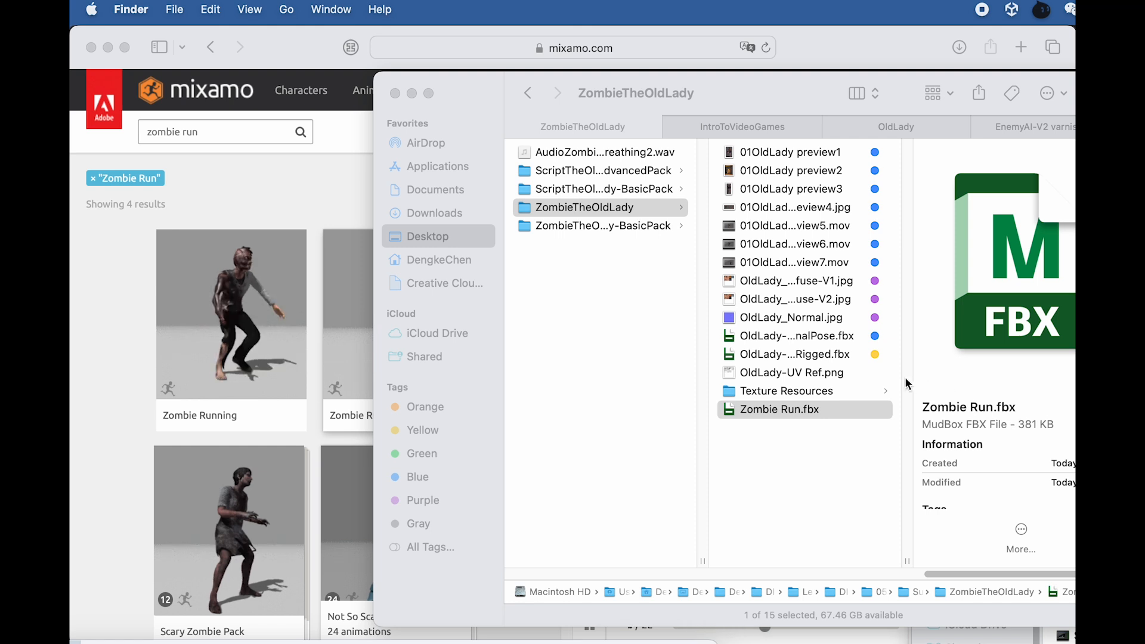
click(837, 355)
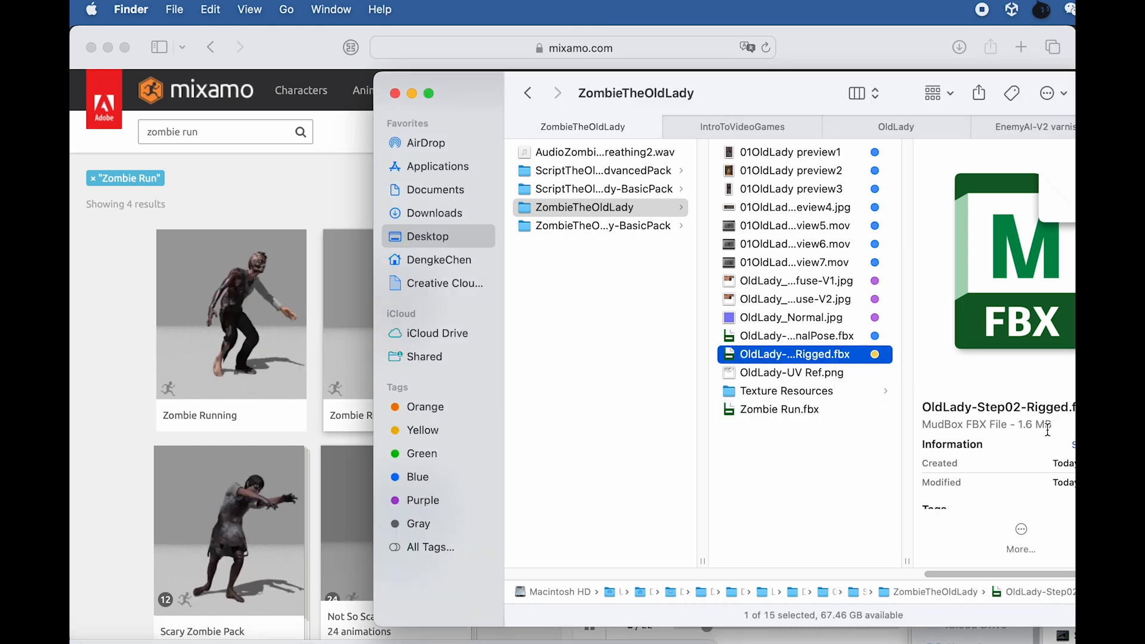
click(809, 410)
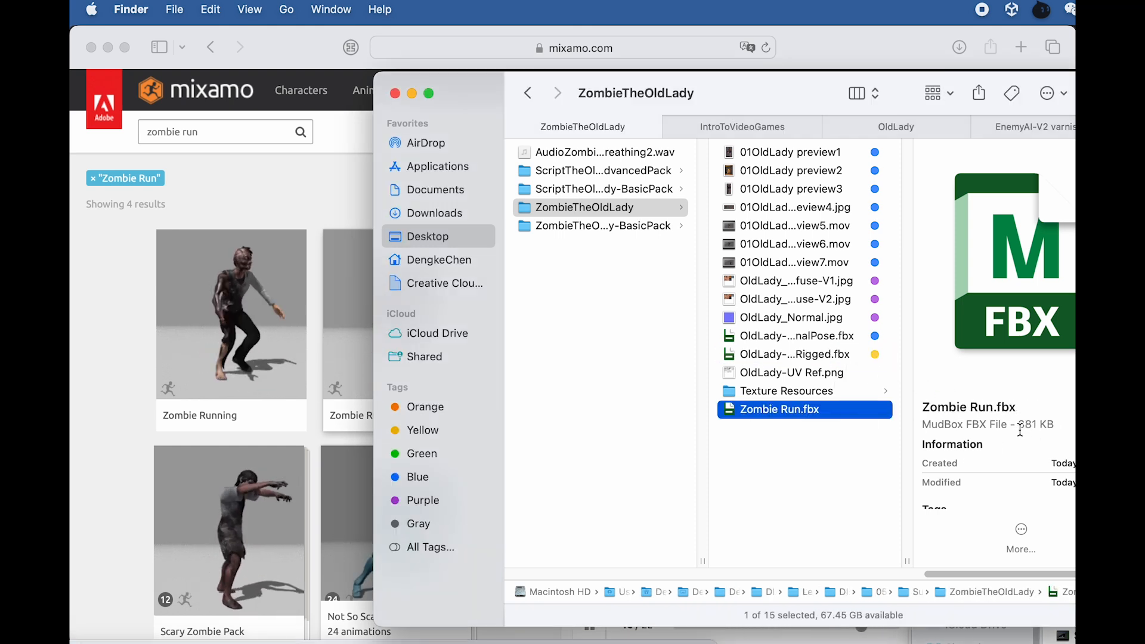
- Rename Zombie Run.fbx as OldLady-Step03-Run.fbx, reusing the naming pattern of the rigged file
click(796, 409)
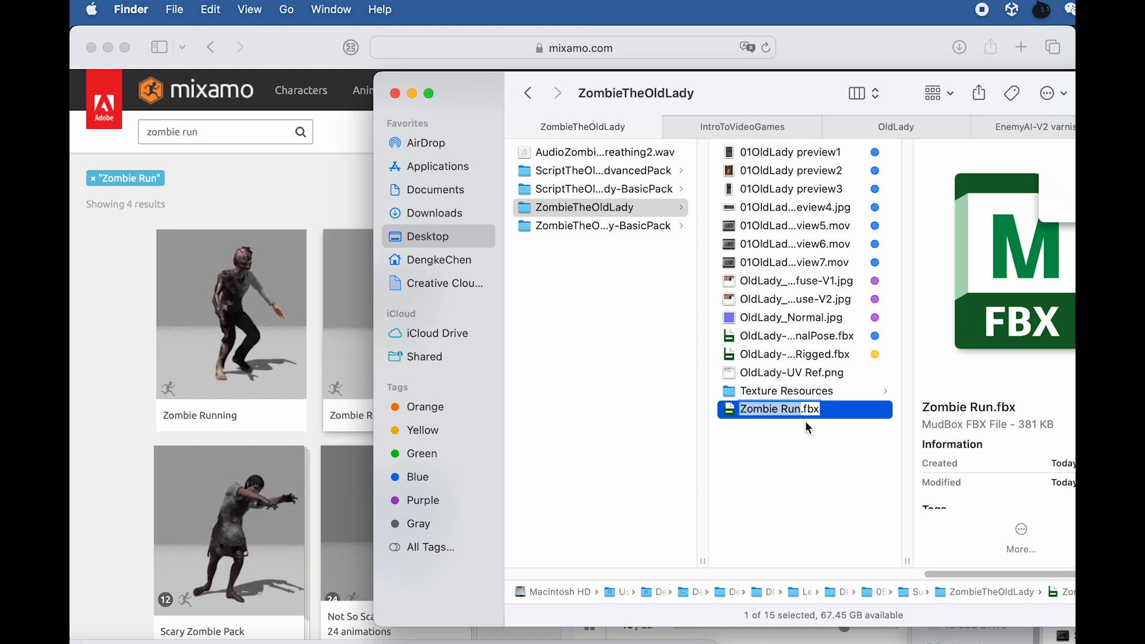
click(810, 354)
click(814, 358)
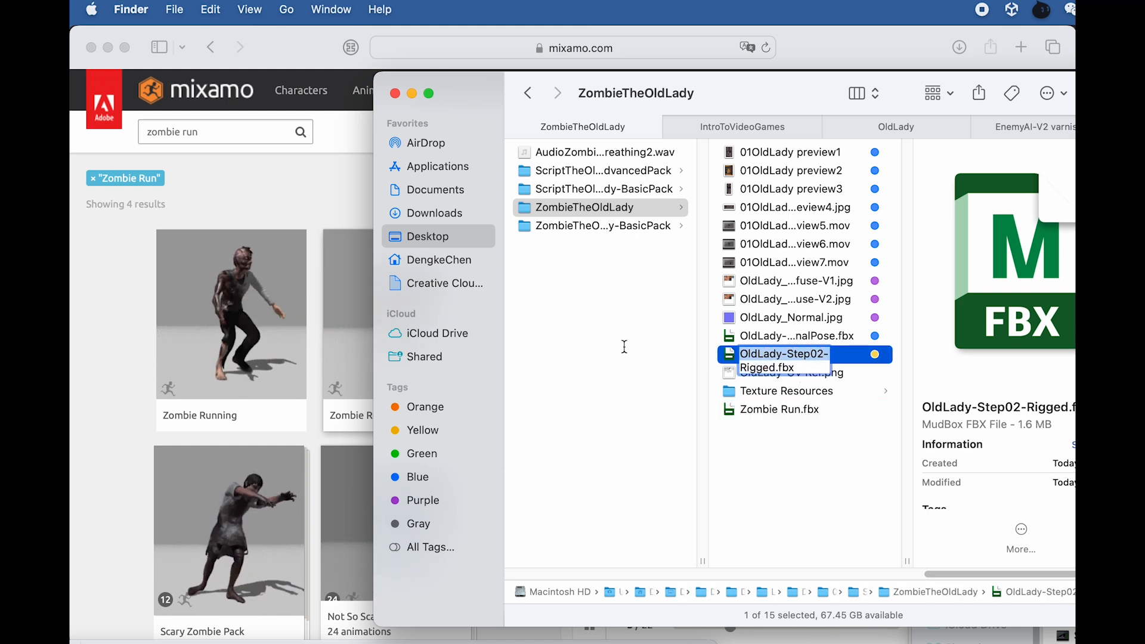
click(757, 418)
key(Left)
text(OldLady-Step02-)
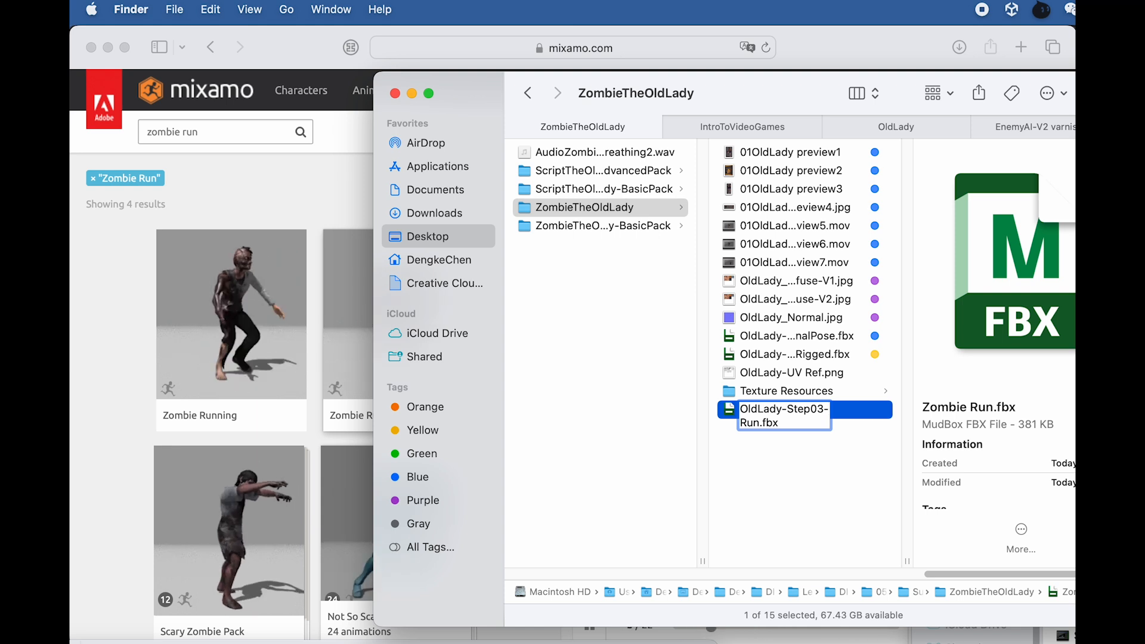
click(804, 443)
click(838, 374)
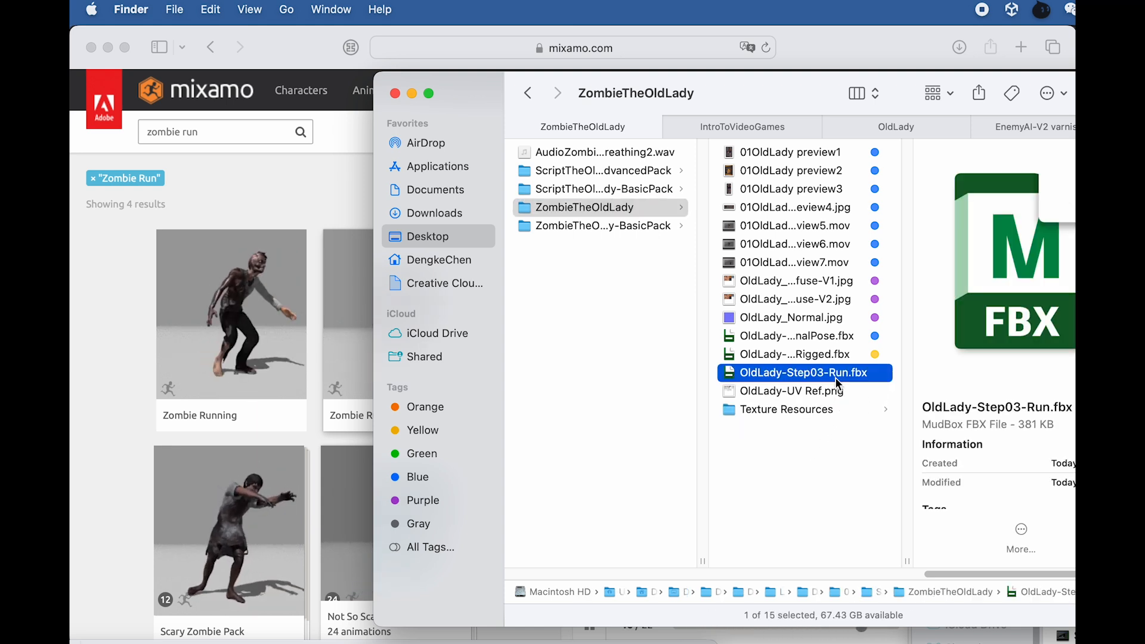
- Switch back to Mixamo in Safari, search the animations for "zombie attack" and apply the second Zombie Attack to the old lady
click(221, 118)
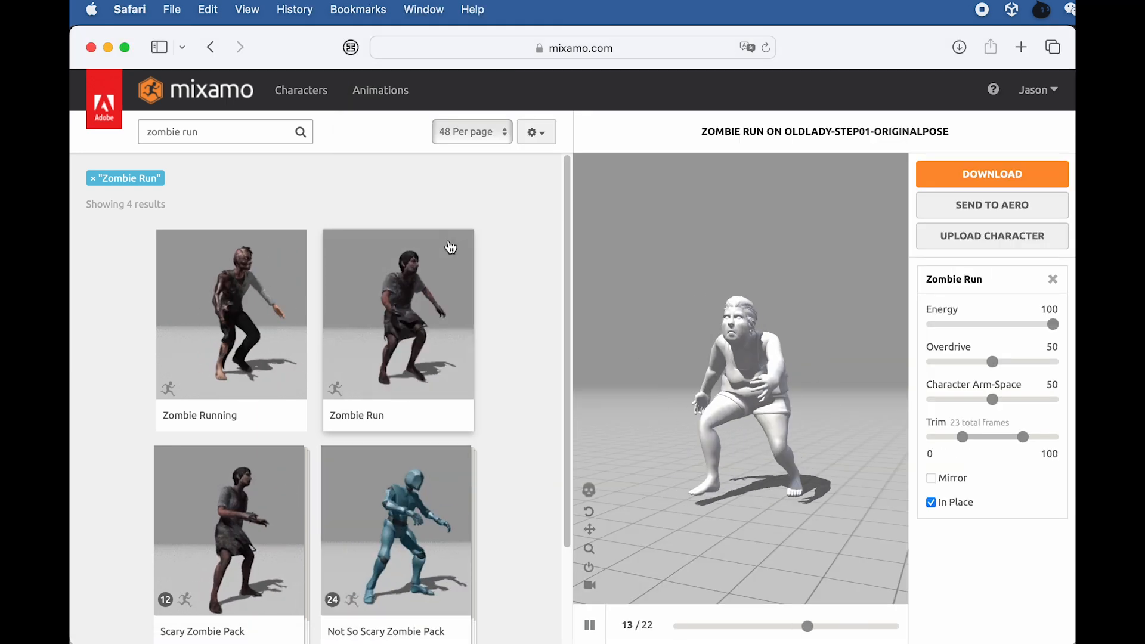
click(225, 129)
key(BackSpace)
key(BackSpace)
key(BackSpace)
key(BackSpace)
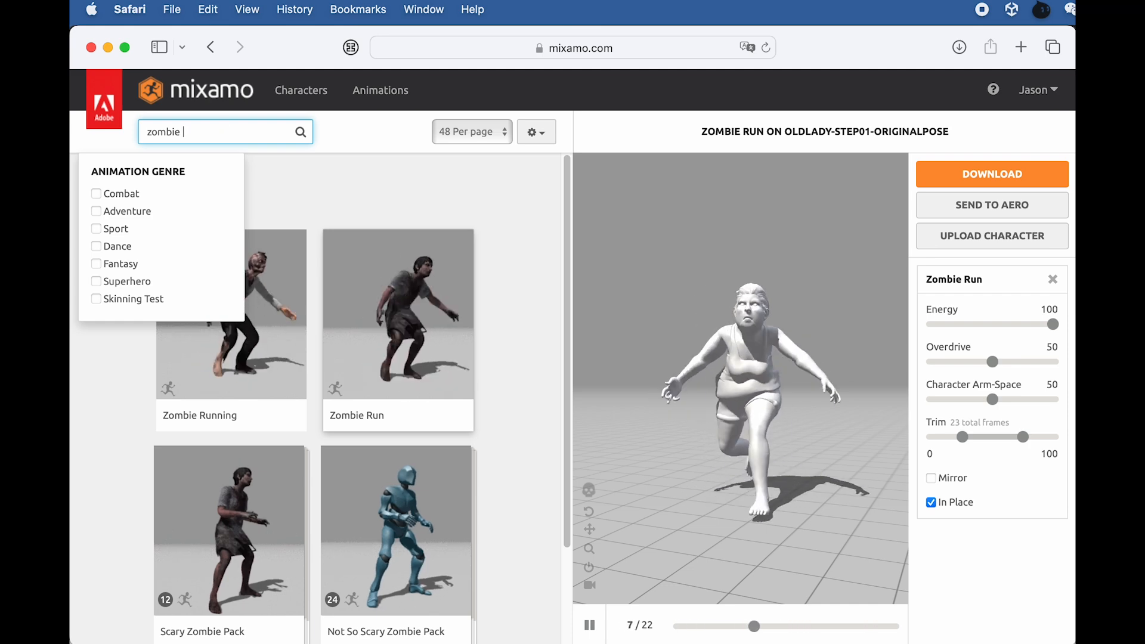
text(attack)
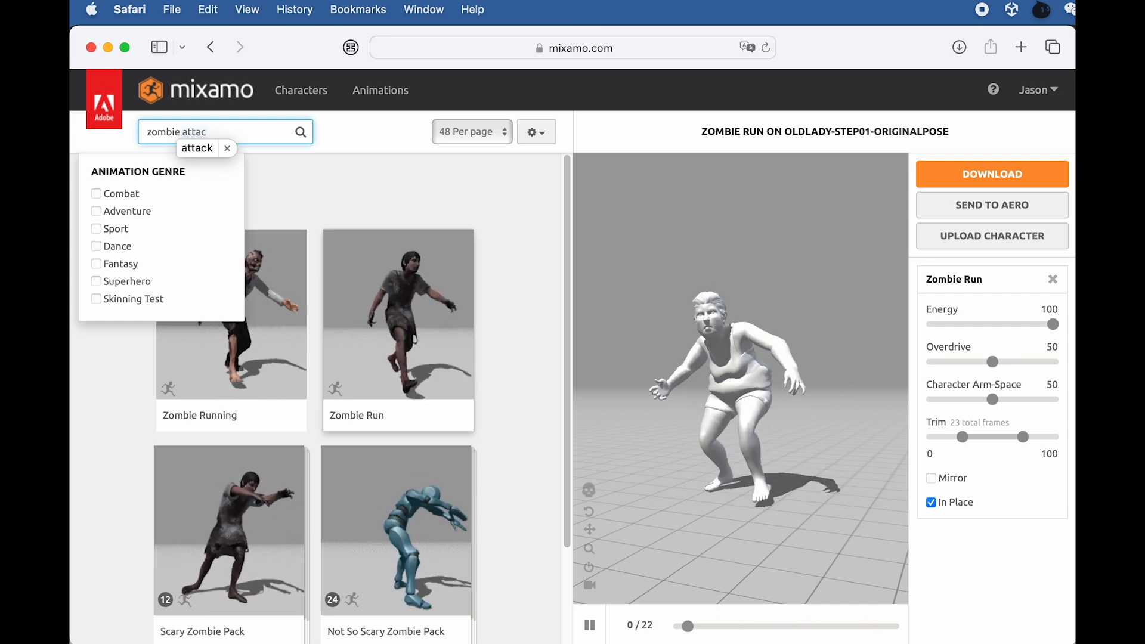
key(Return)
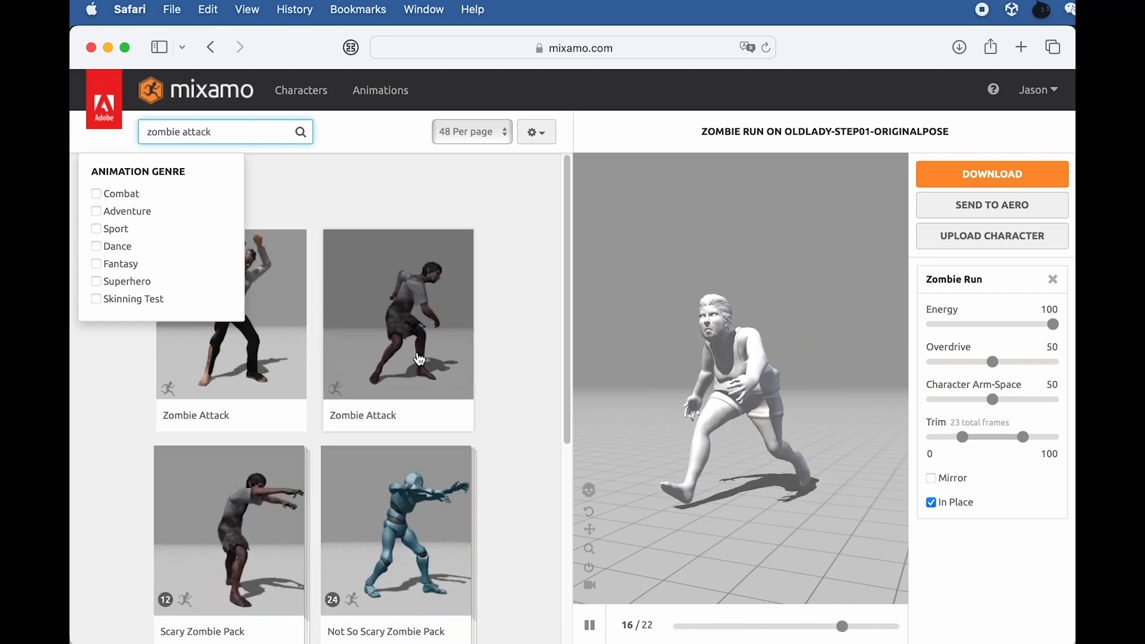
click(394, 328)
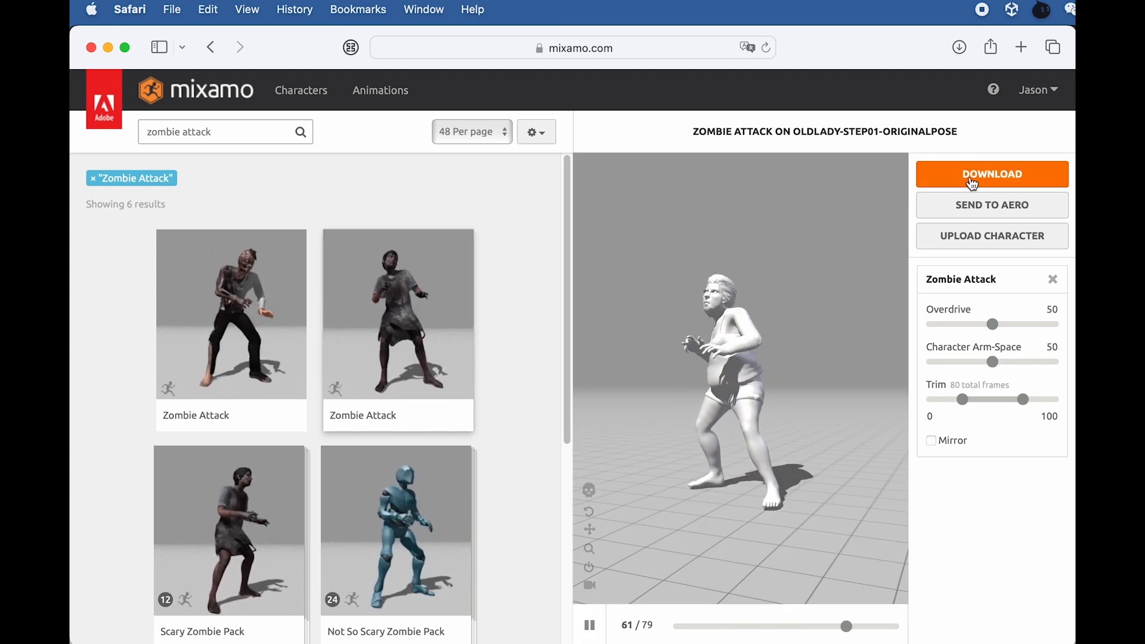
- Set Zombie Attack's Overdrive to 61 and download it as FBX Binary without skin at 60 frames per second
drag(1002, 327, 1007, 327)
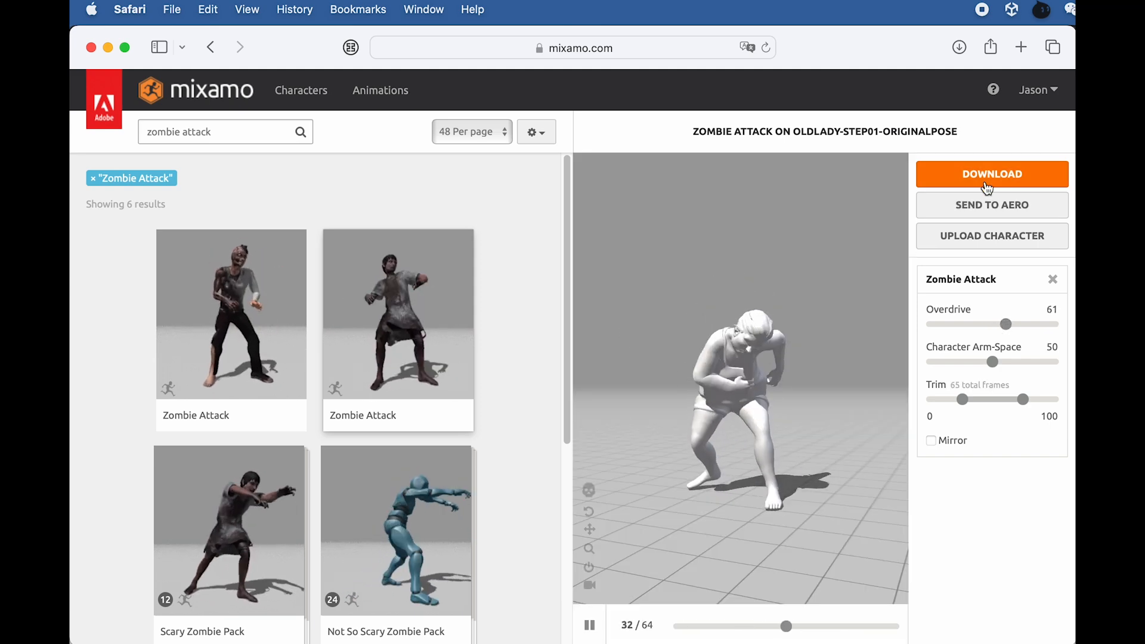
click(969, 174)
click(643, 245)
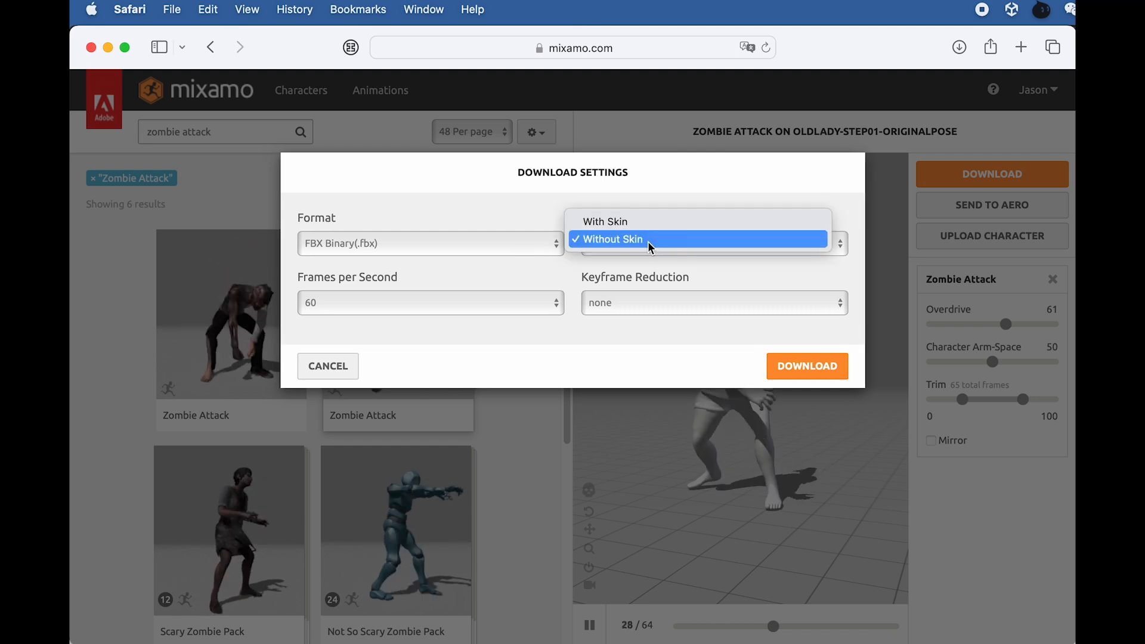
click(642, 246)
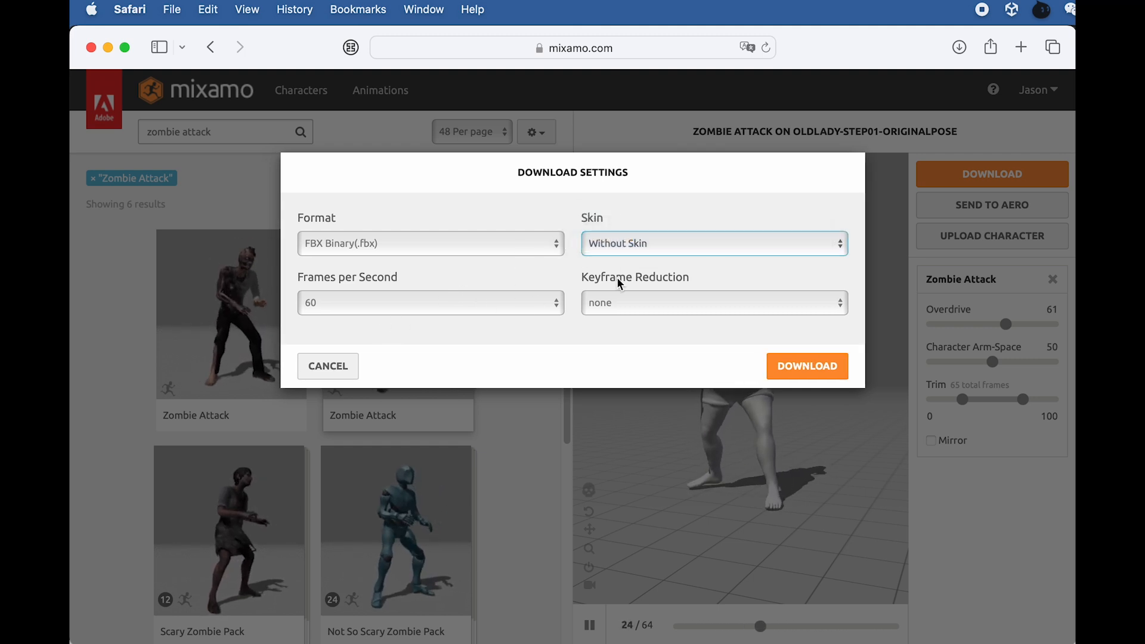
click(794, 366)
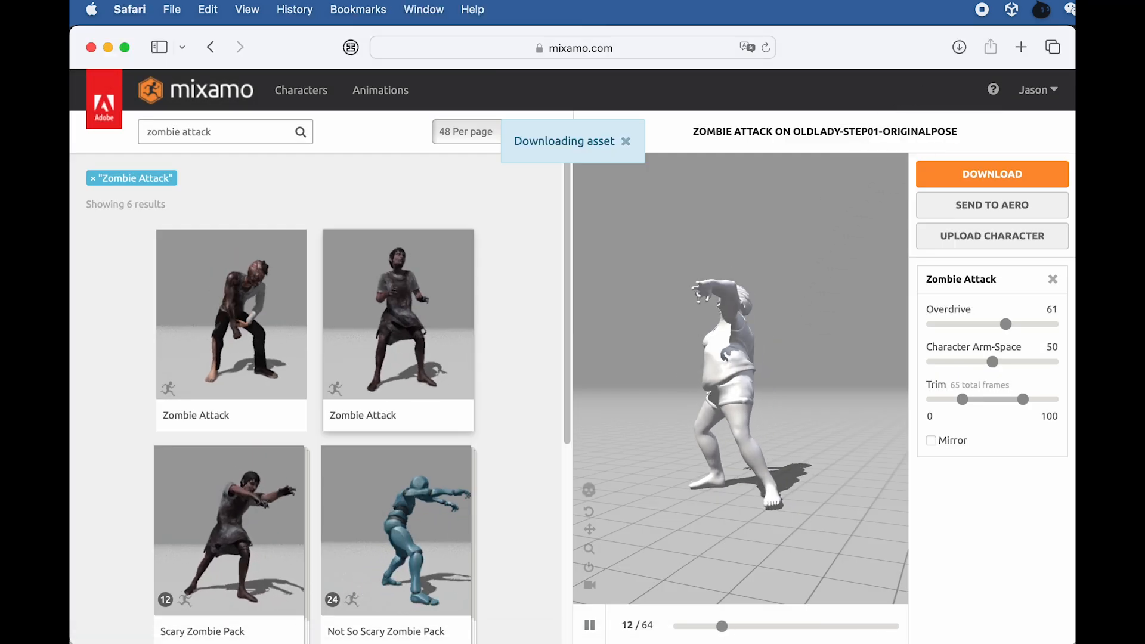
- Switch to Finder, move the downloaded Zombie Attack.fbx into the ZombieTheOldLady folder and rename it OldLady-Step03-Attack.fbx
key(super+Tab)
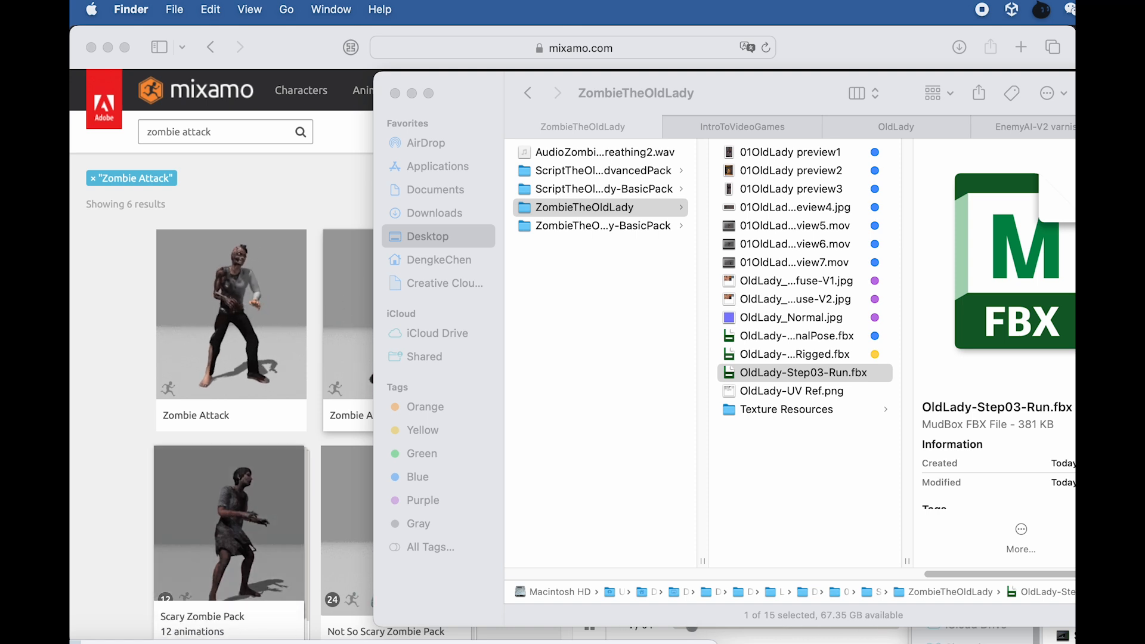
drag(341, 642, 841, 444)
click(826, 373)
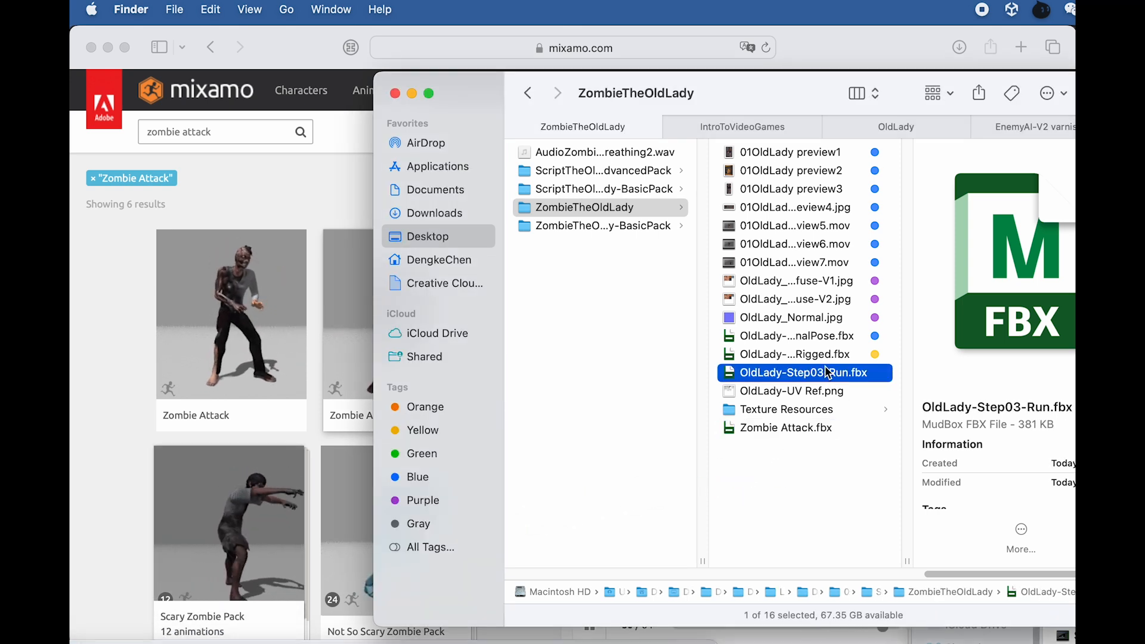
click(826, 370)
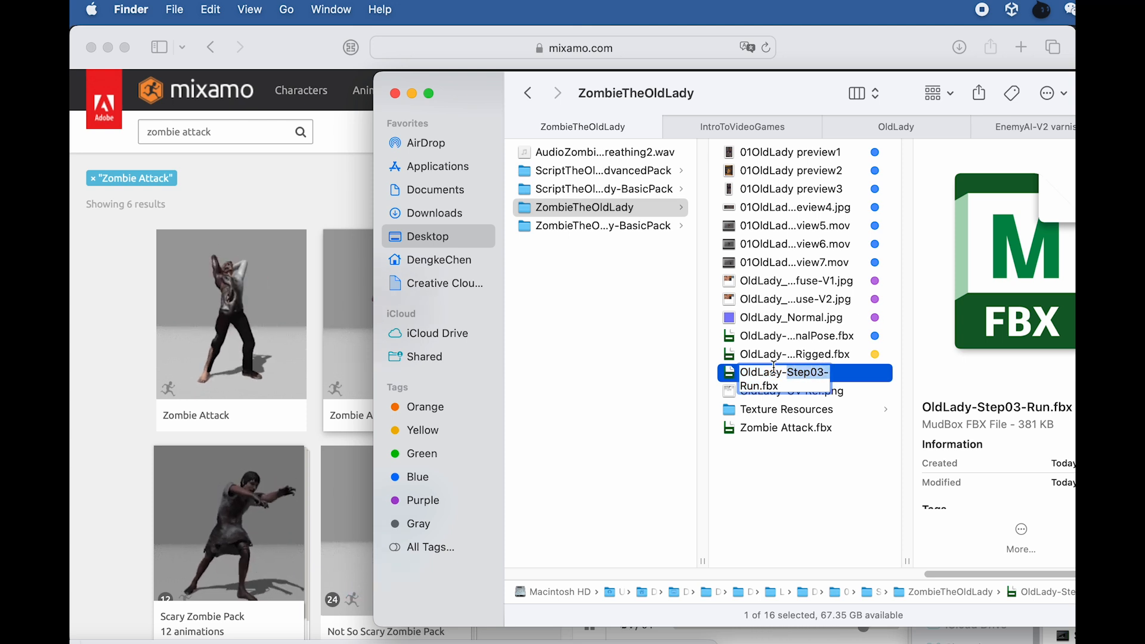
click(781, 428)
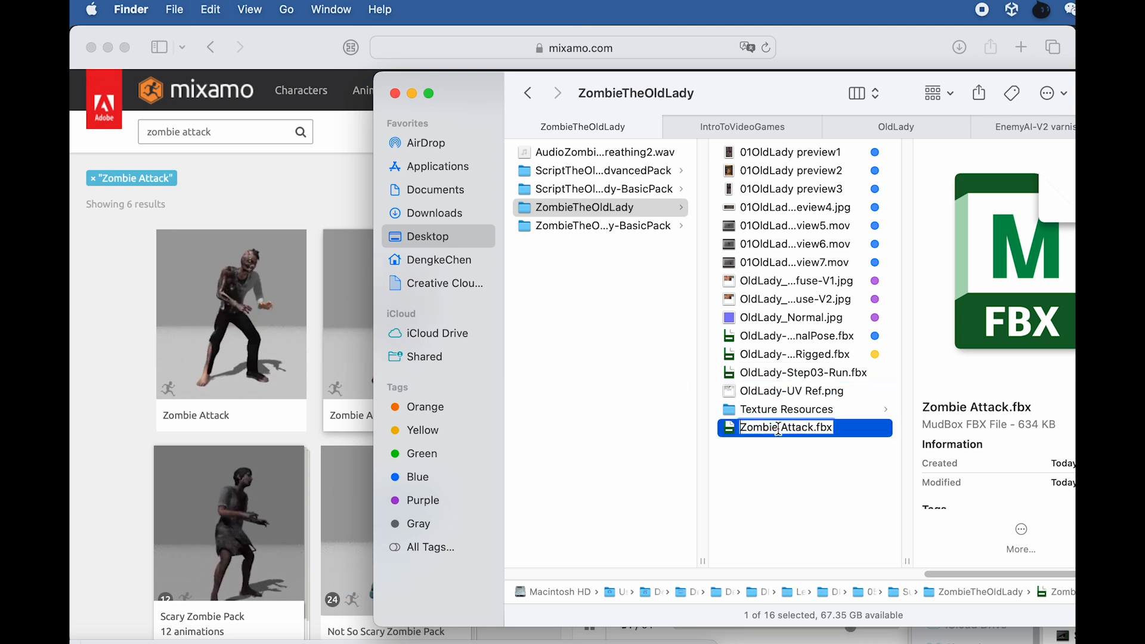
click(835, 463)
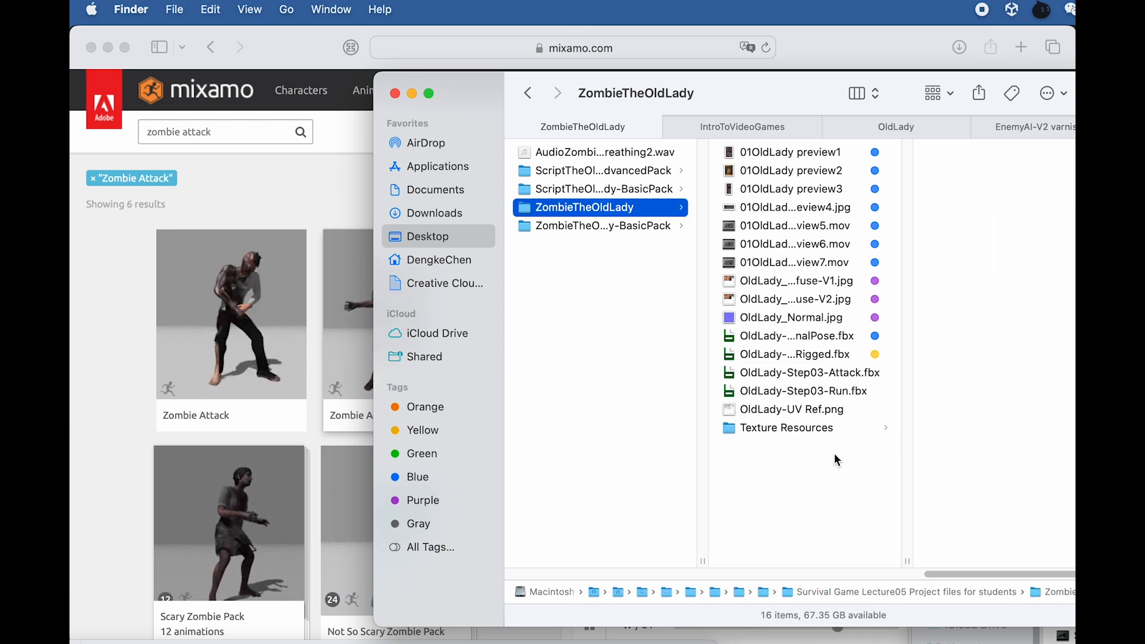
- Select OldLady-Step03-Attack.fbx and OldLady-Step03-Run.fbx together, and check the Zombie Attack preview in Mixamo before returning to Finder
click(854, 389)
shift+click(842, 377)
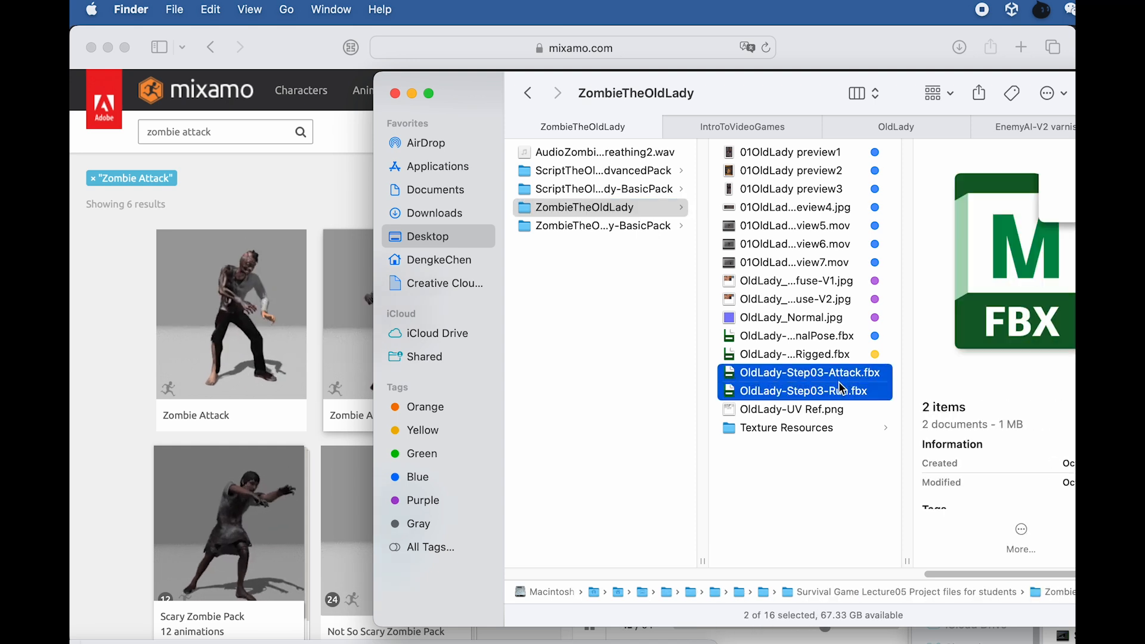
key(super+Tab)
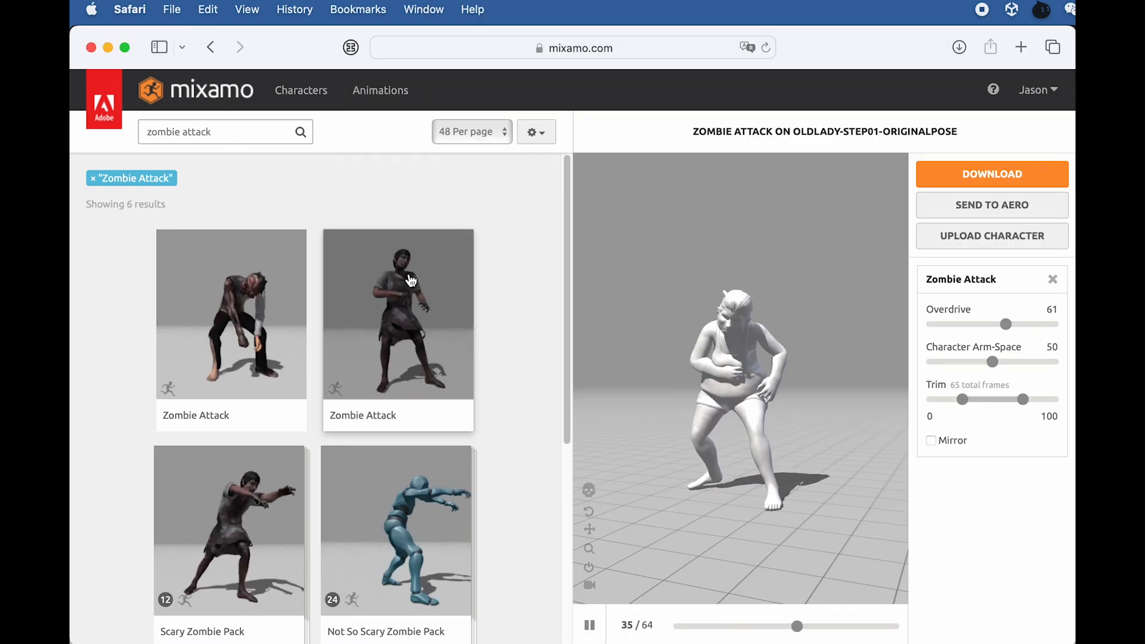
key(super+Tab)
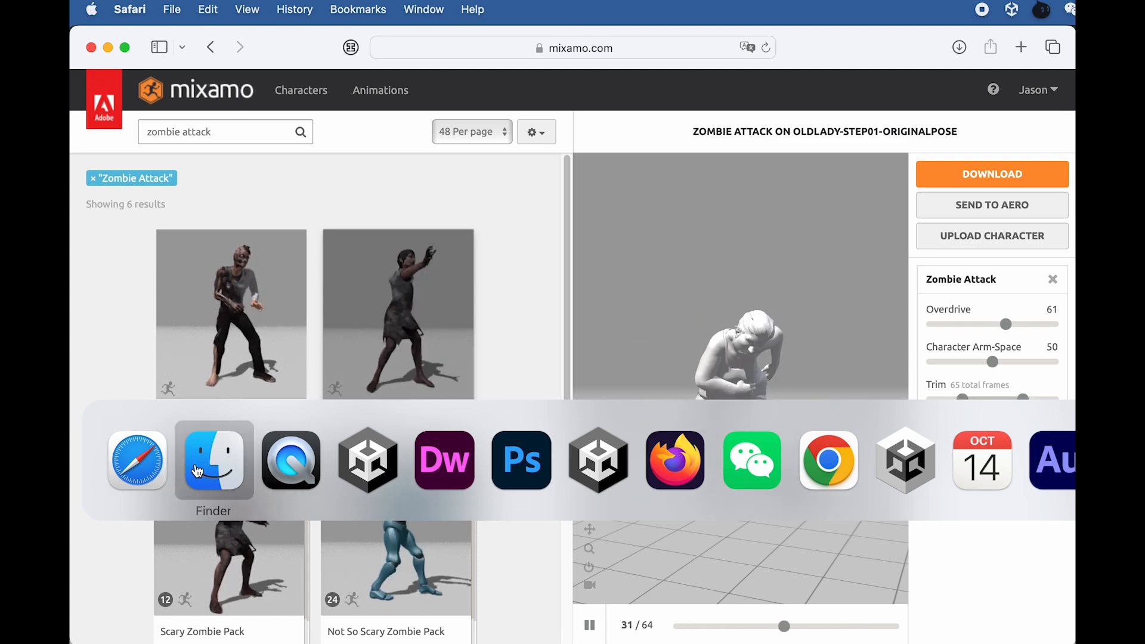
click(204, 470)
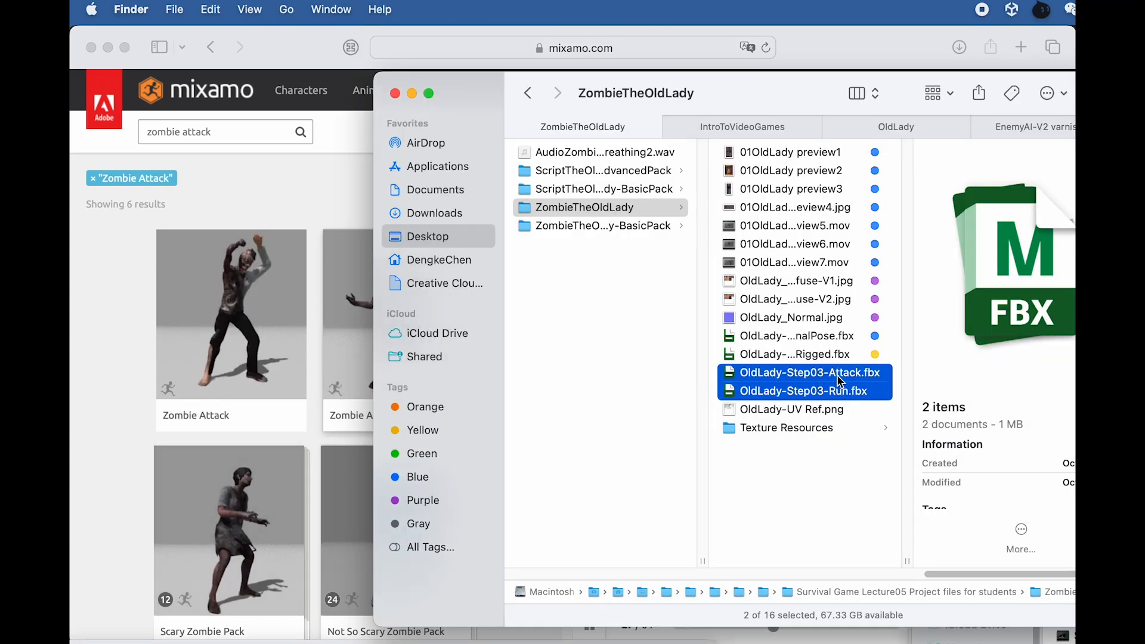
- Switch back to Mixamo in Safari and search the animations for "zombie idle"
click(193, 134)
double_click(193, 134)
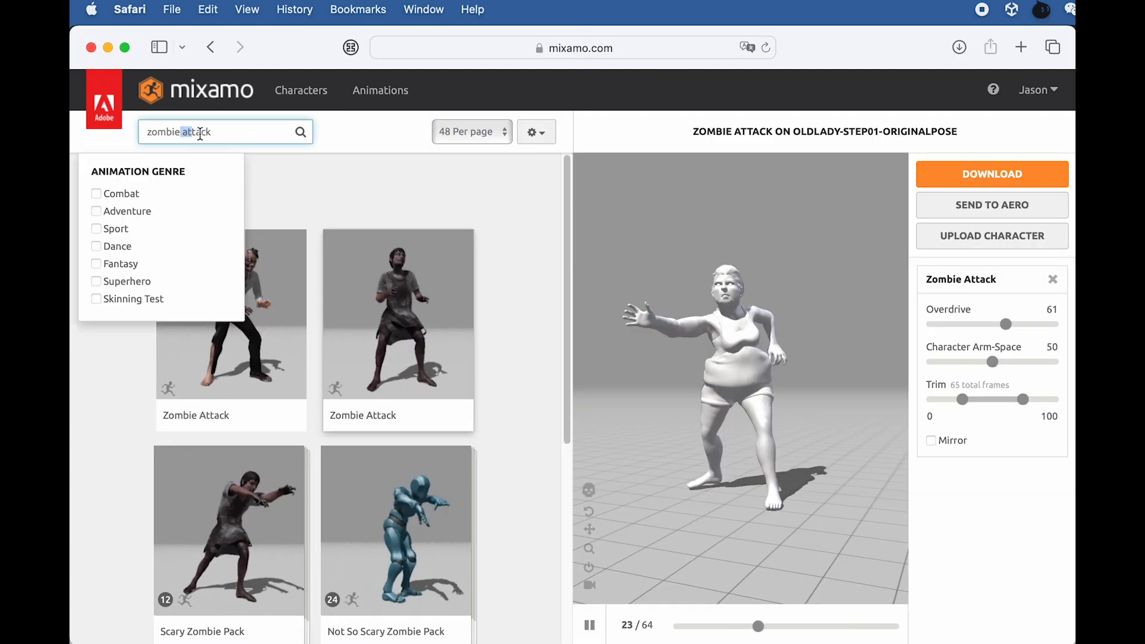
key(BackSpace)
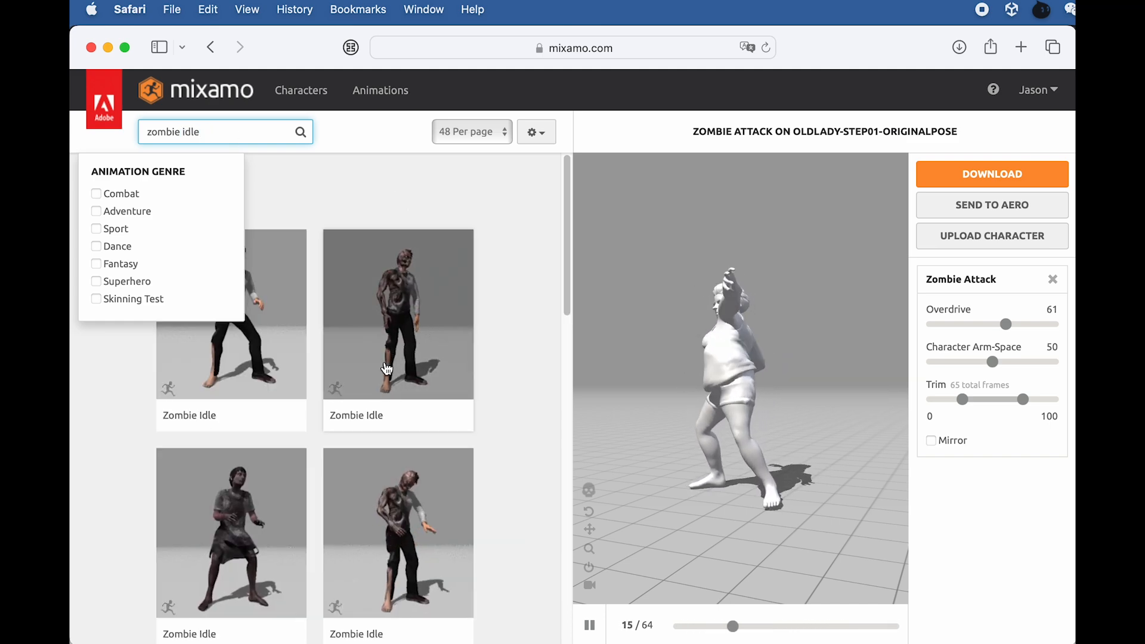
key(Return)
- Search the animations for "zombie hit" and preview the second Zombie Reaction Hit on the old lady
double_click(180, 129)
key(BackSpace)
key(BackSpace)
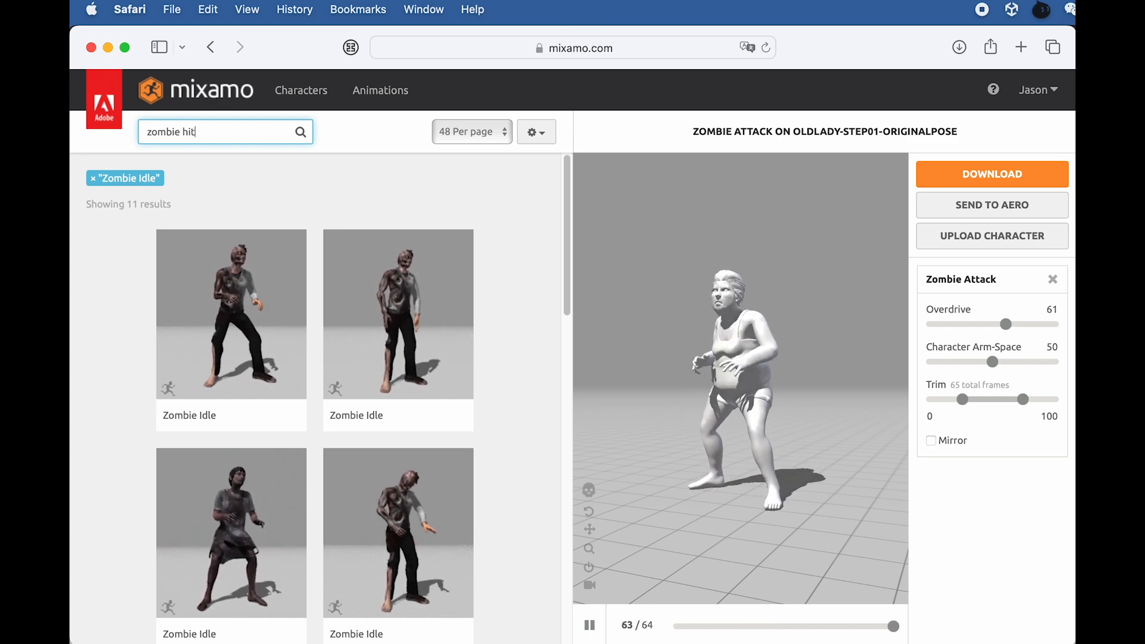
key(Return)
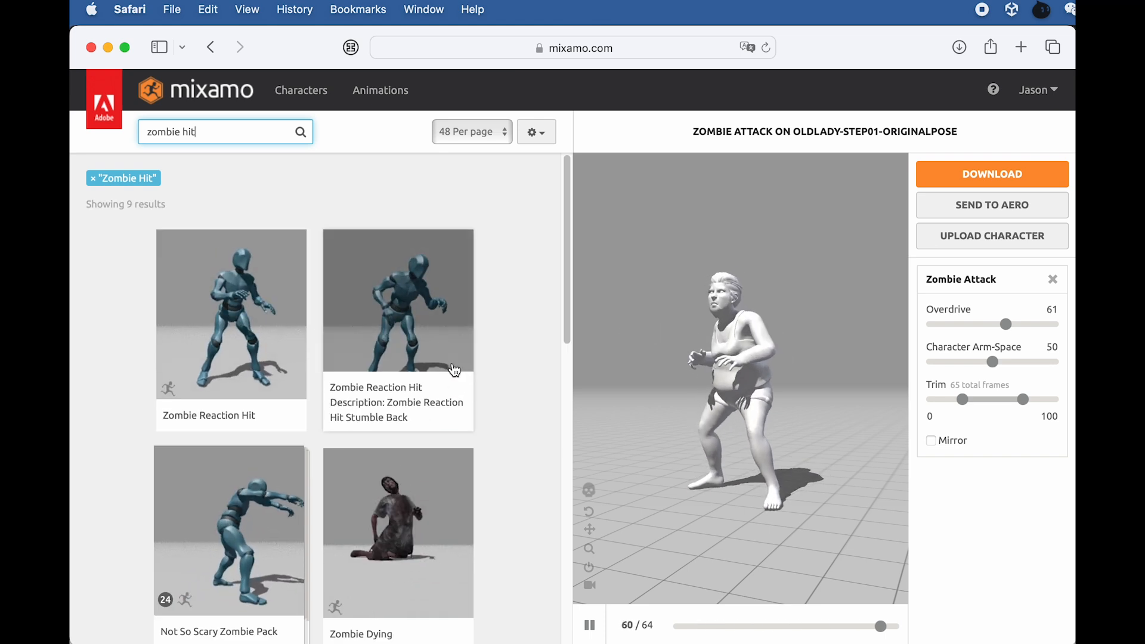
scroll(374, 416, down, 1)
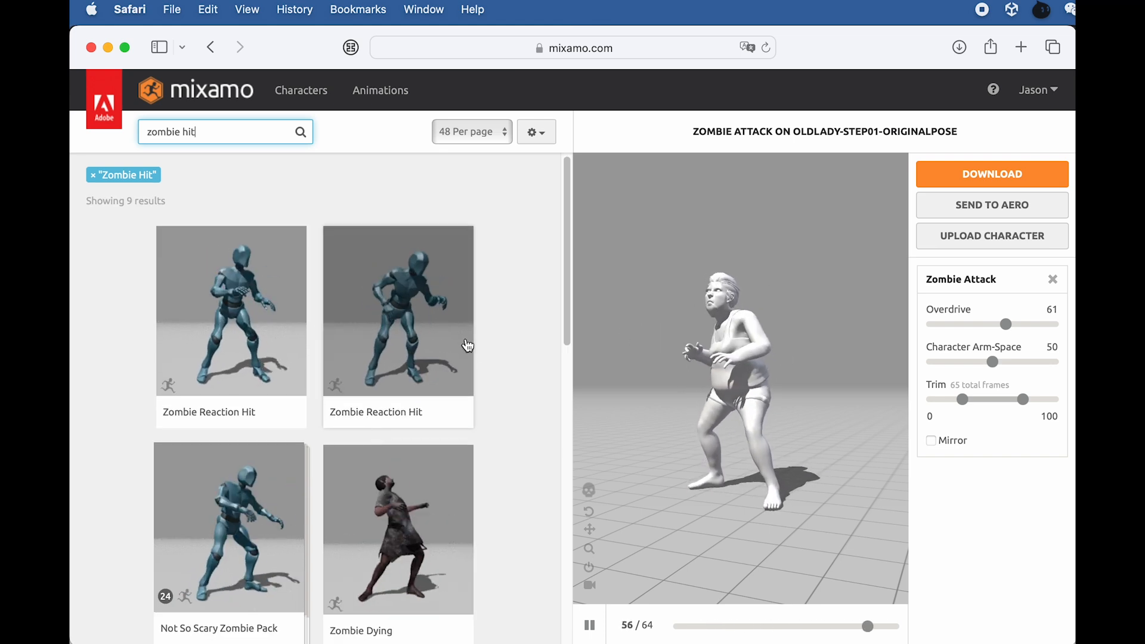
click(434, 331)
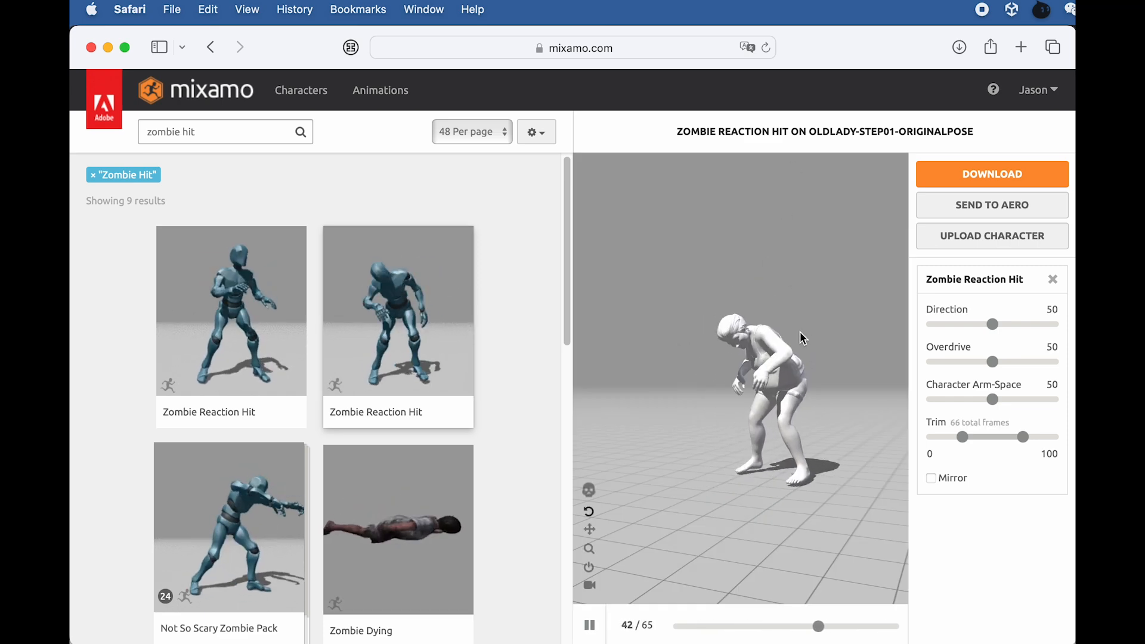
- Search the animations for "zombie death" and preview Zombie Death on the old lady
click(200, 132)
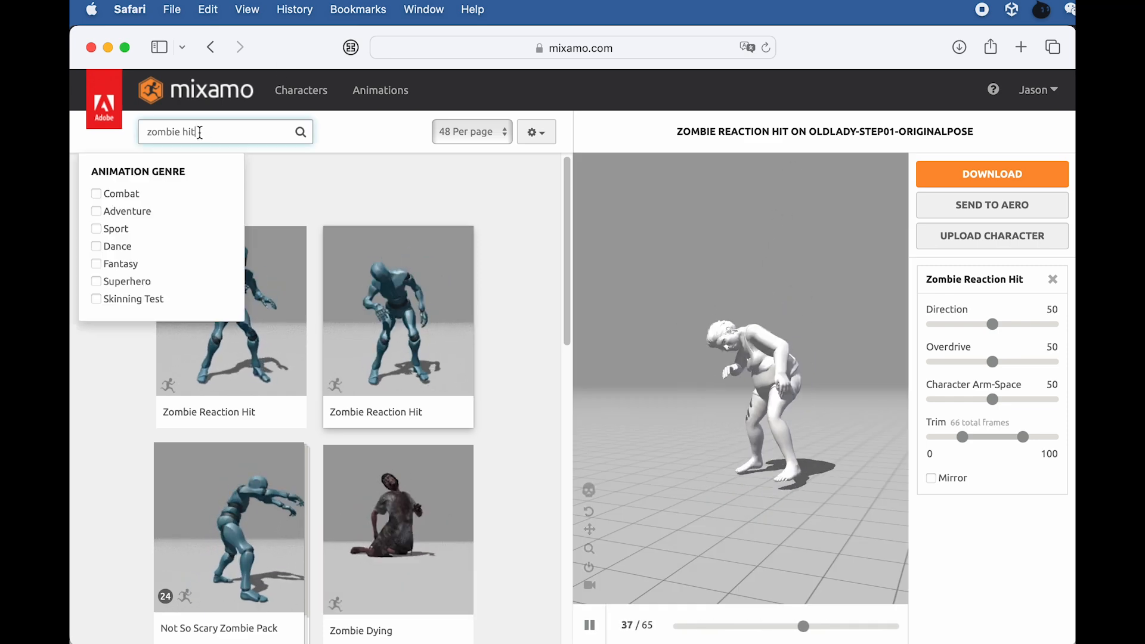
double_click(200, 132)
text(d)
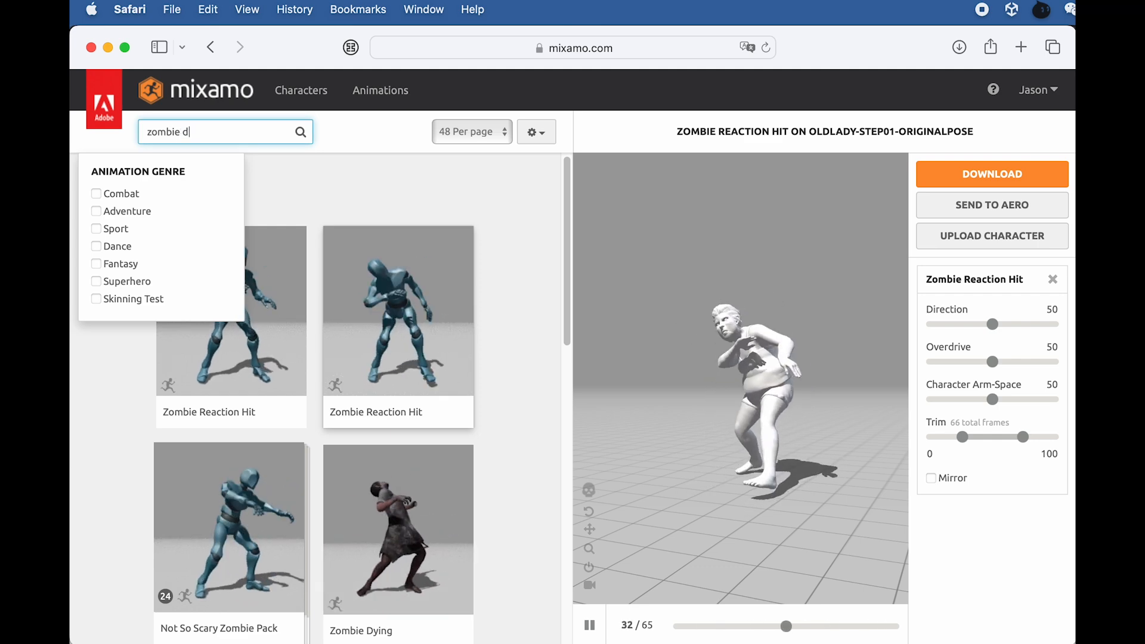
text(eath)
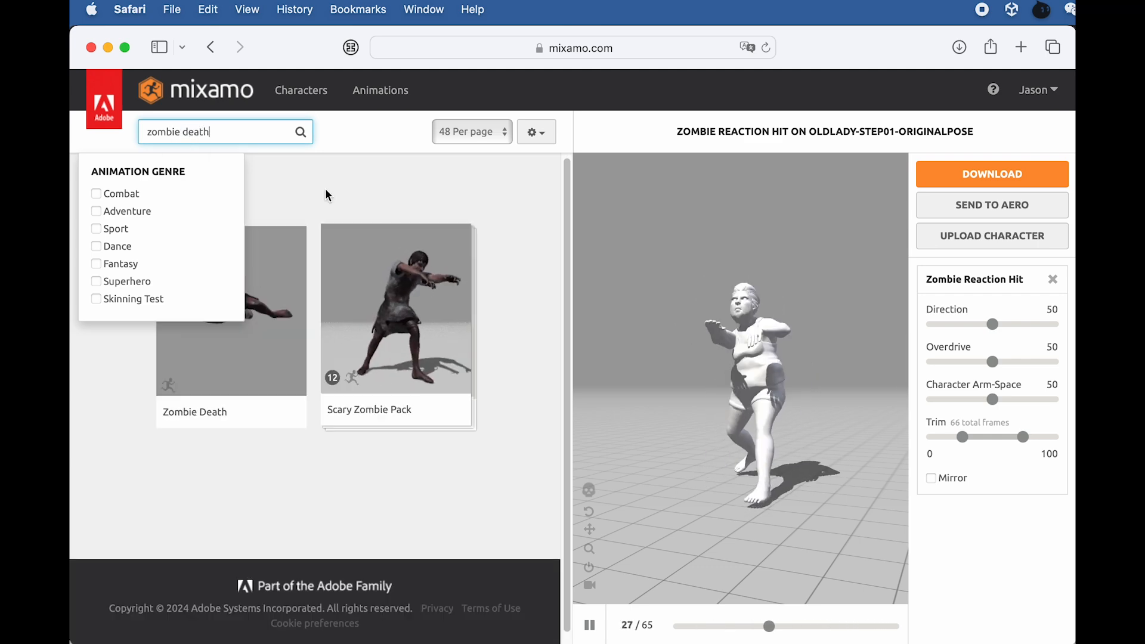
key(Return)
click(279, 285)
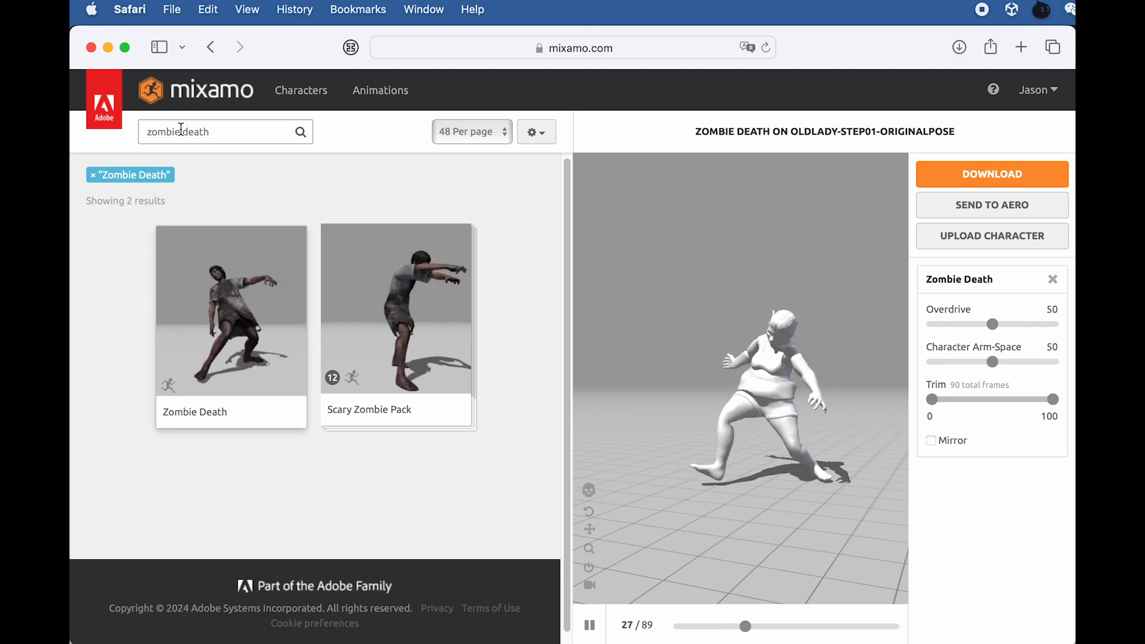
- Search the animation library for "death" and for "hit", and browse the animations listed for each term
drag(181, 132, 136, 130)
key(BackSpace)
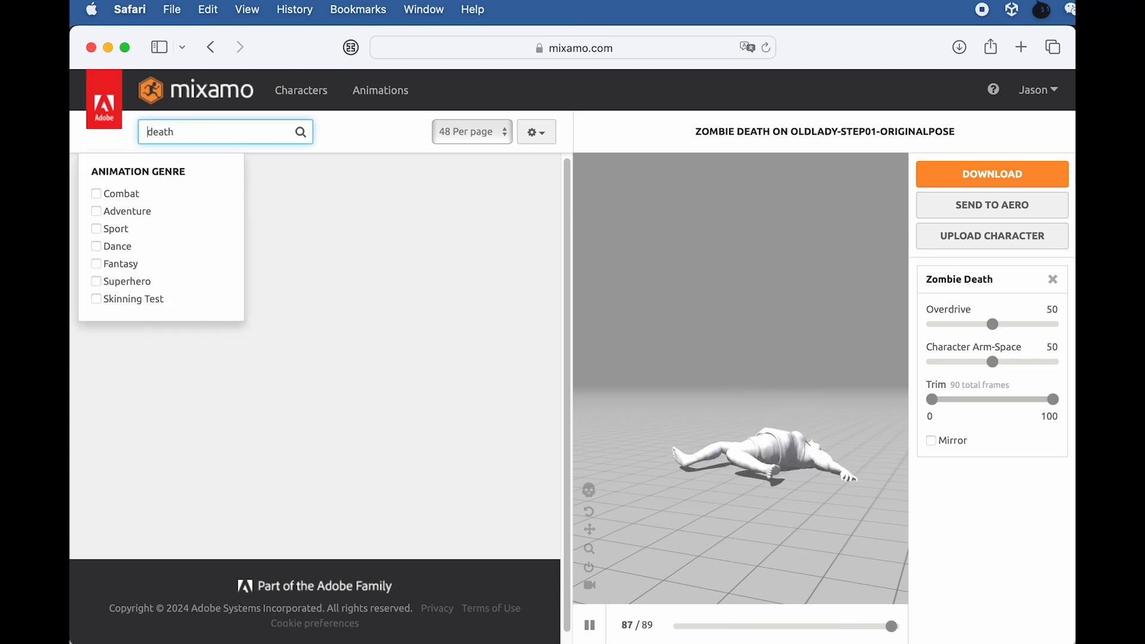
scroll(465, 397, down, 10)
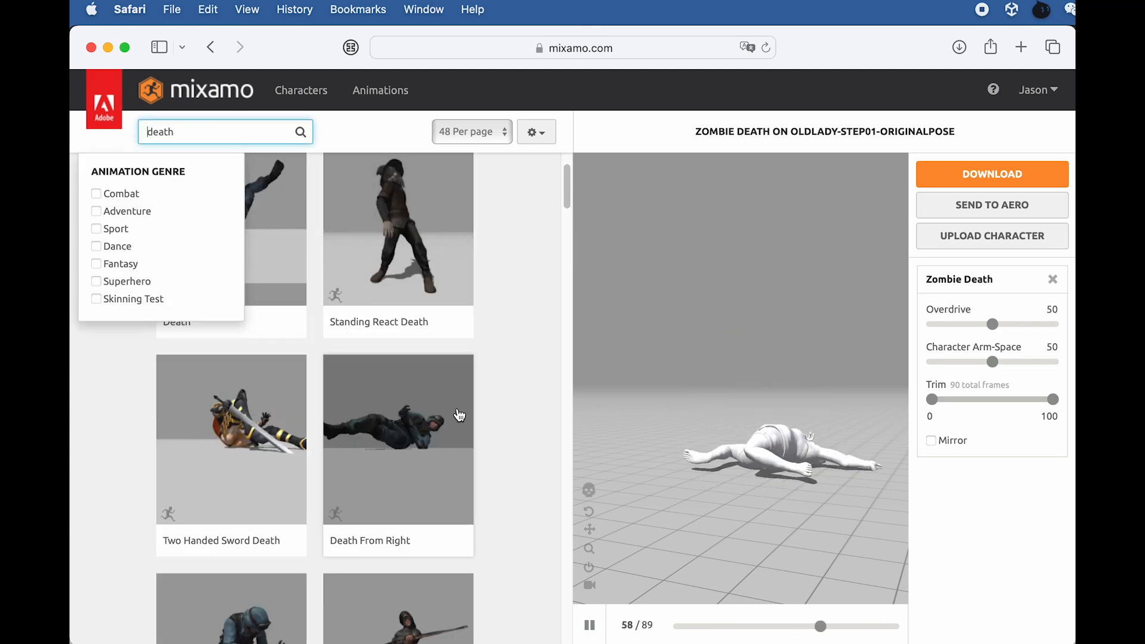
scroll(461, 421, up, 10)
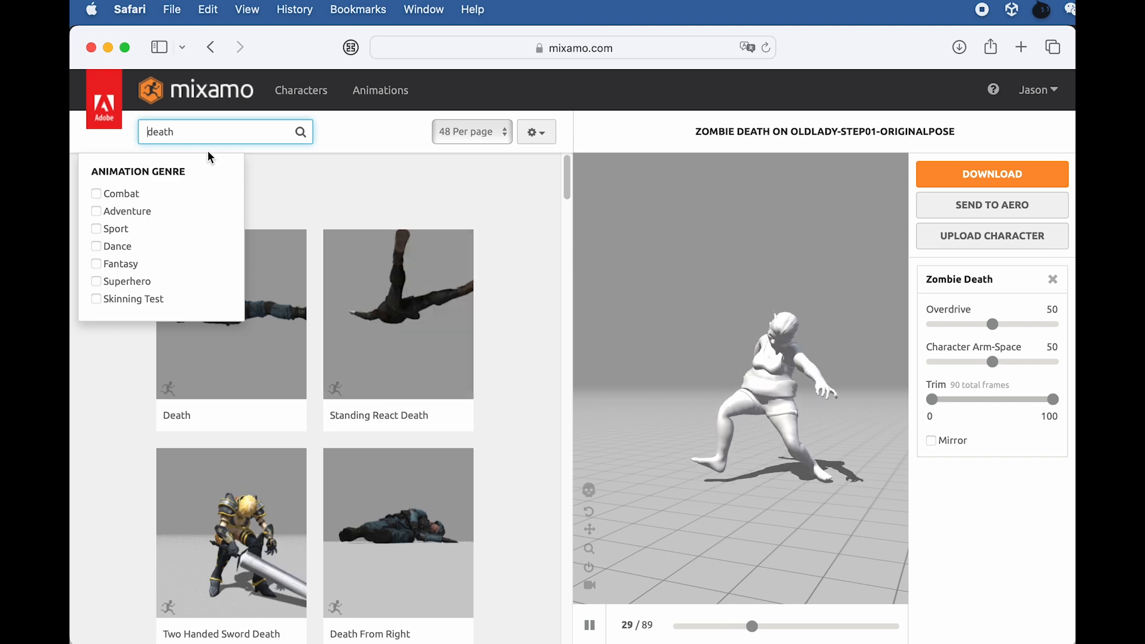
key(Return)
text(hit)
key(Return)
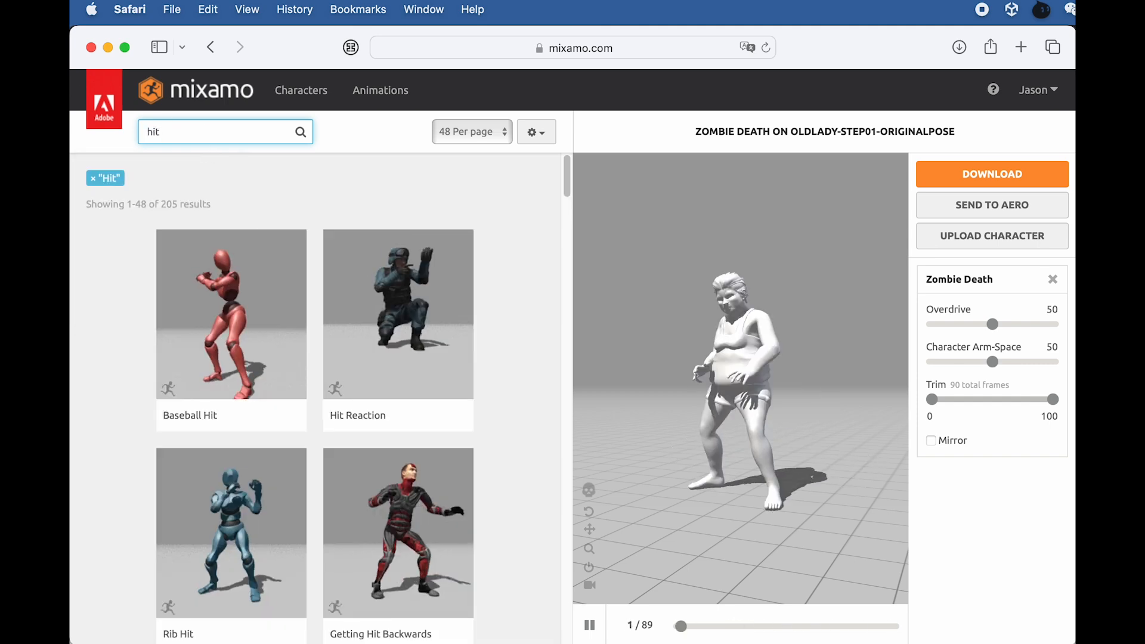
scroll(433, 404, down, 5)
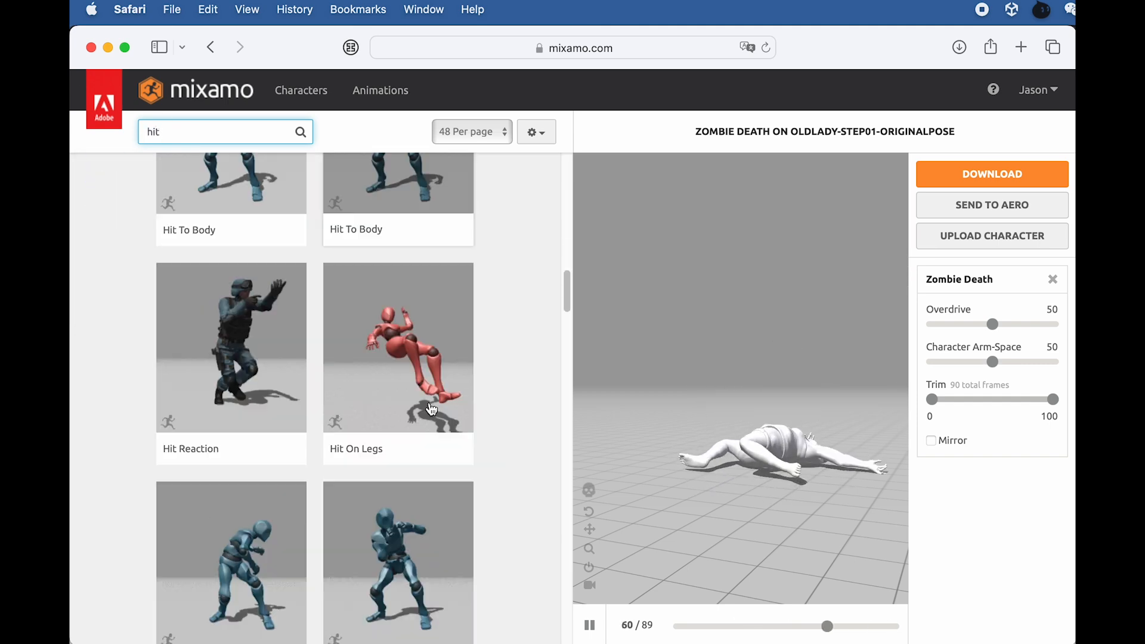
scroll(433, 406, up, 5)
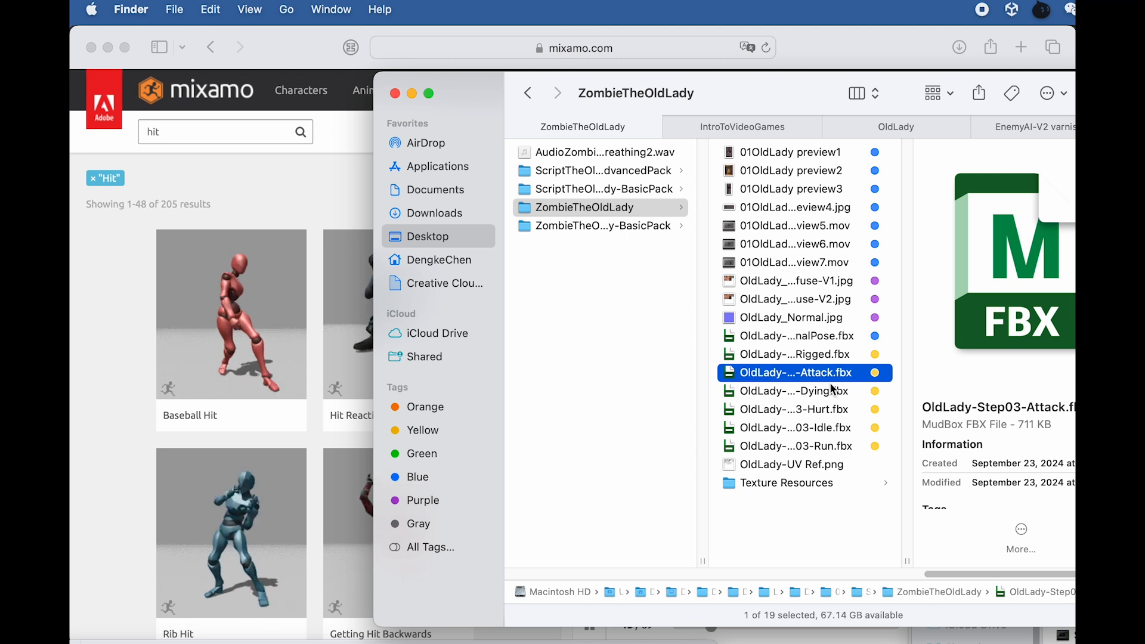
- Examine the old lady's Step03 Dying, Hurt, Idle and Run animation files and the Step02 rigged FBX in Finder
click(833, 390)
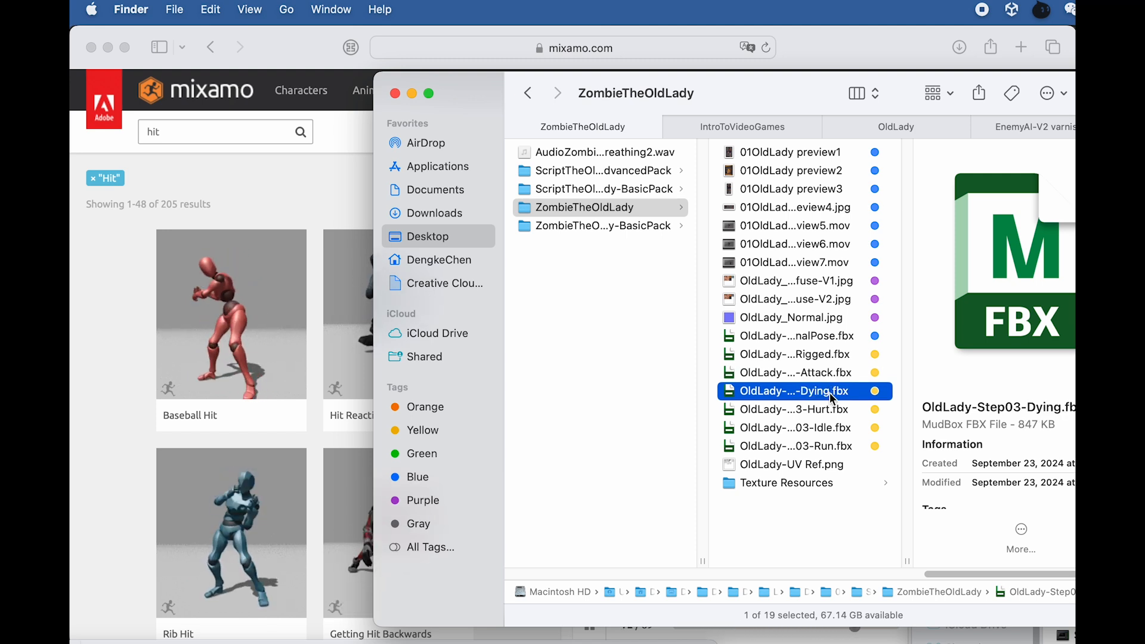
click(833, 409)
click(838, 429)
click(836, 447)
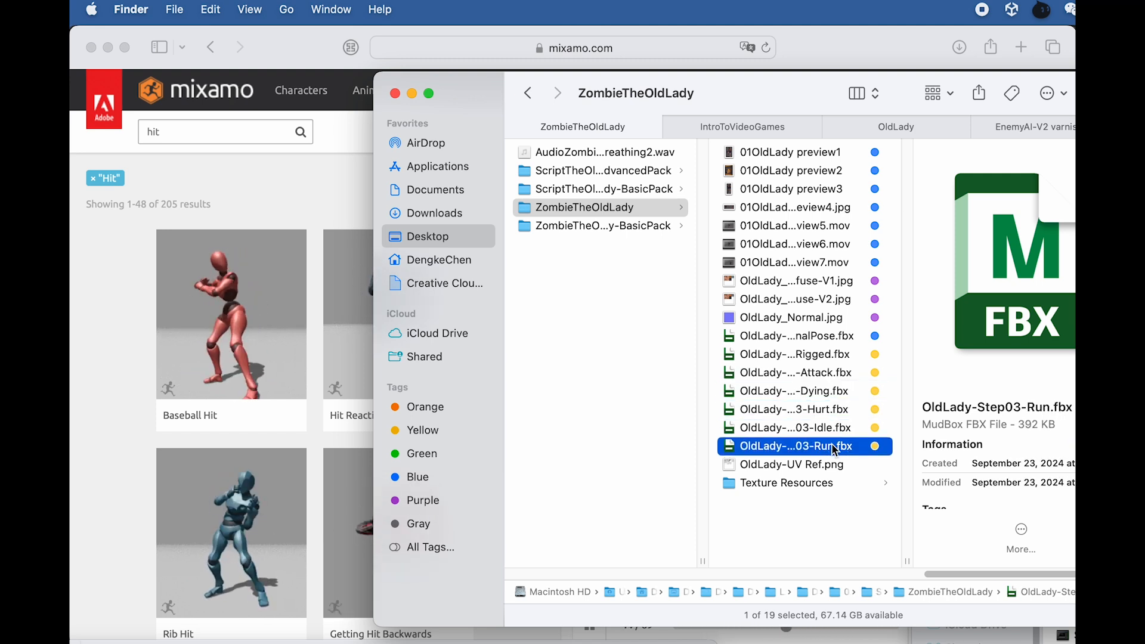
shift+click(834, 373)
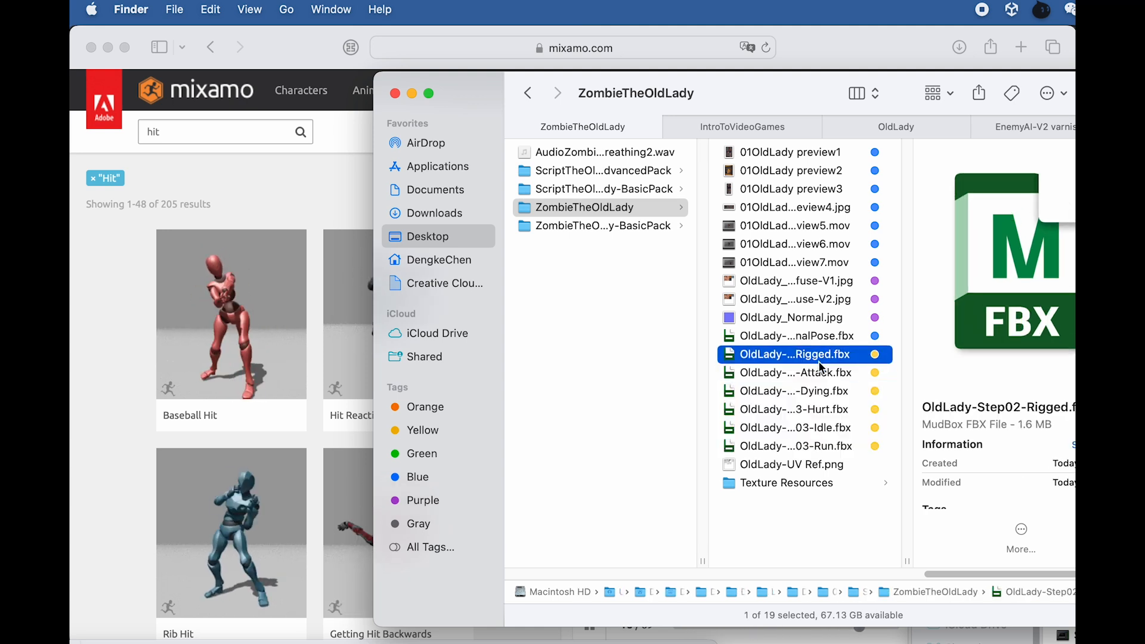
click(822, 356)
drag(806, 86, 801, 86)
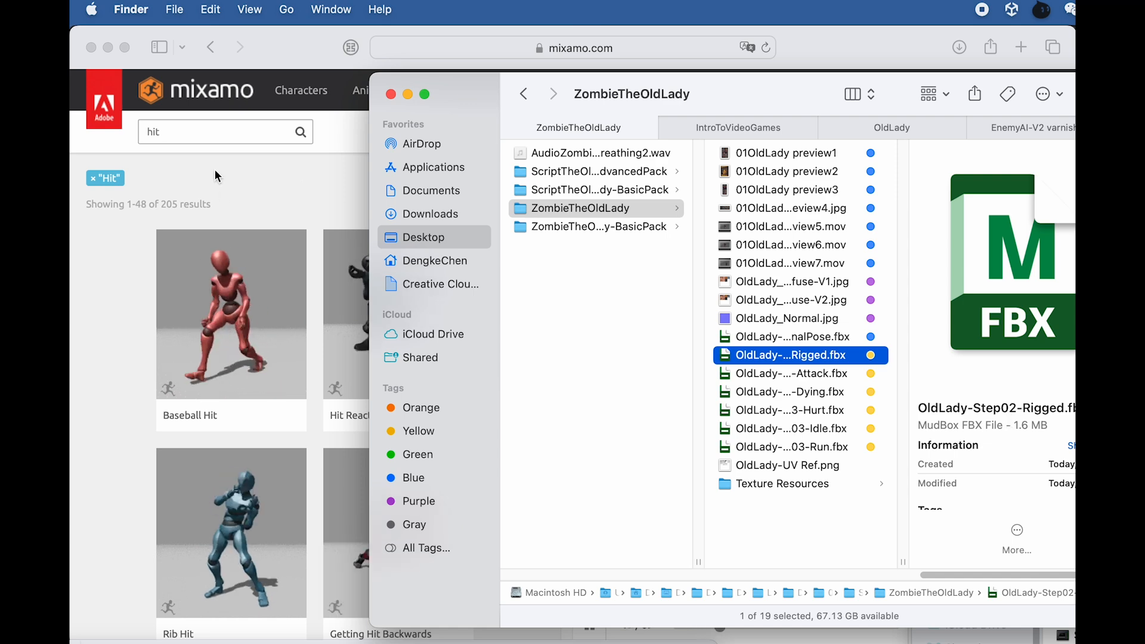
- Switch to the SurvivalDemo project in Unity and create a folder named TheOldLady inside Assets/Models
click(253, 182)
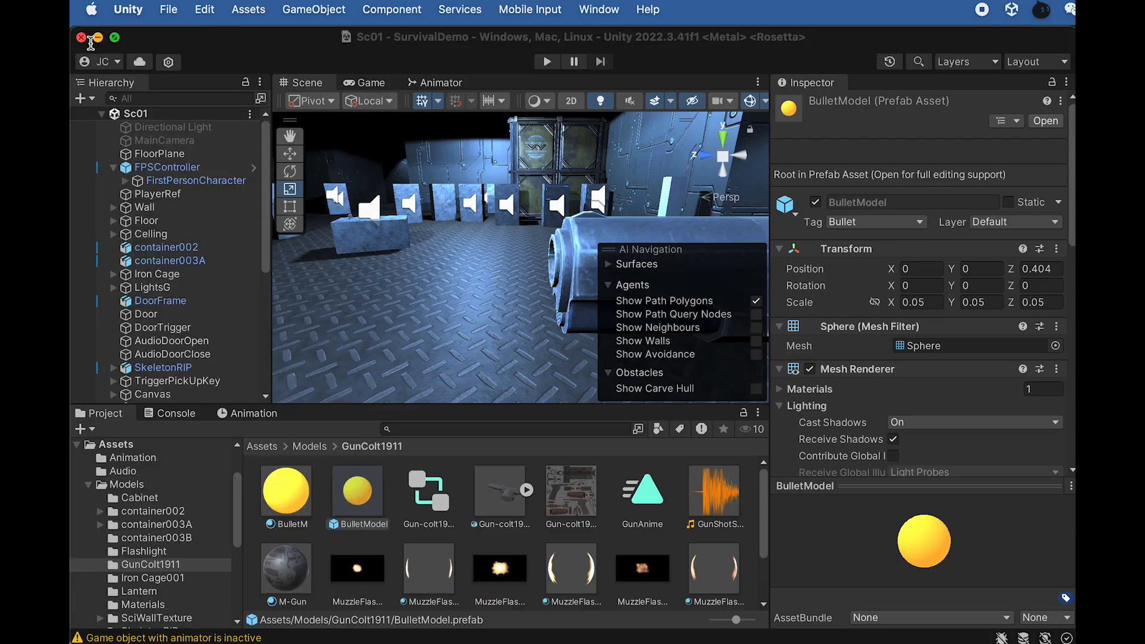
click(92, 45)
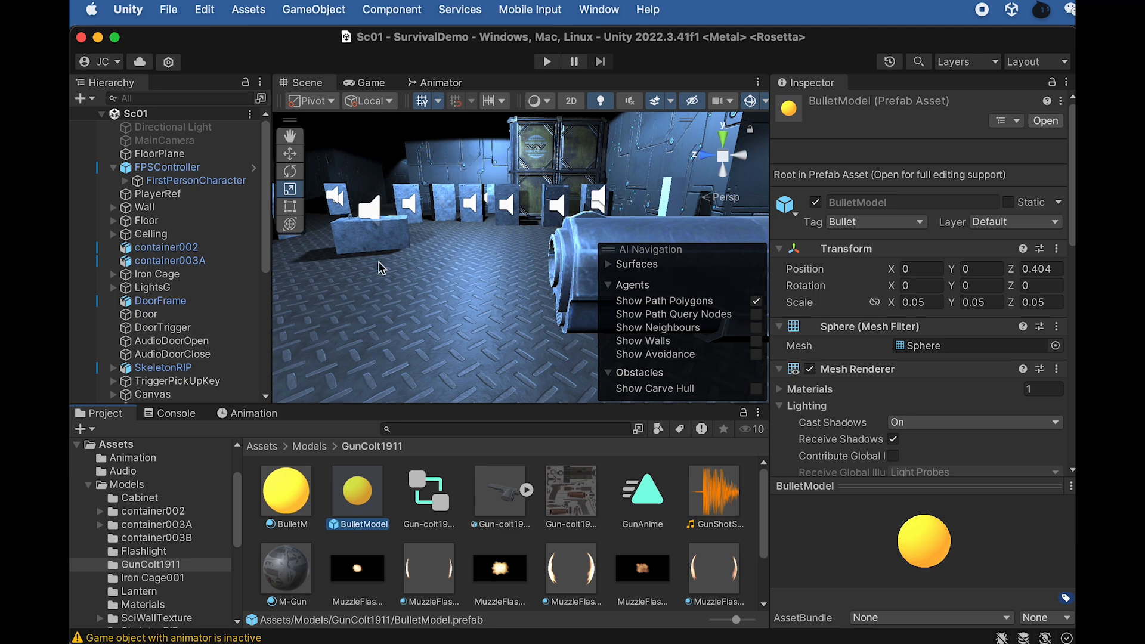
click(311, 446)
scroll(661, 538, down, 1)
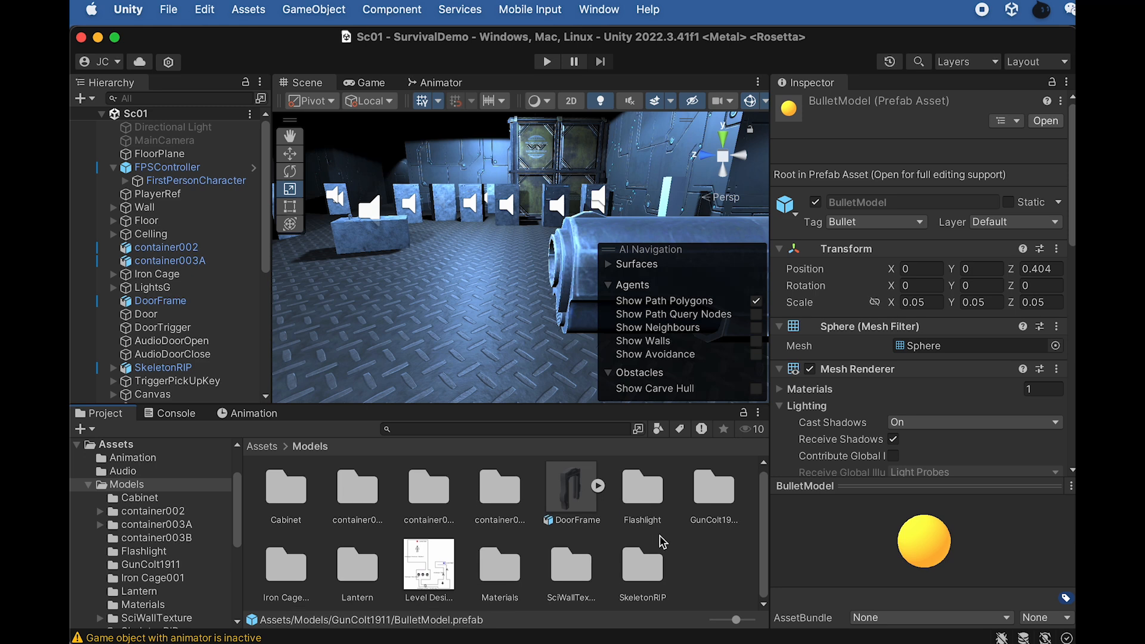
right_click(710, 562)
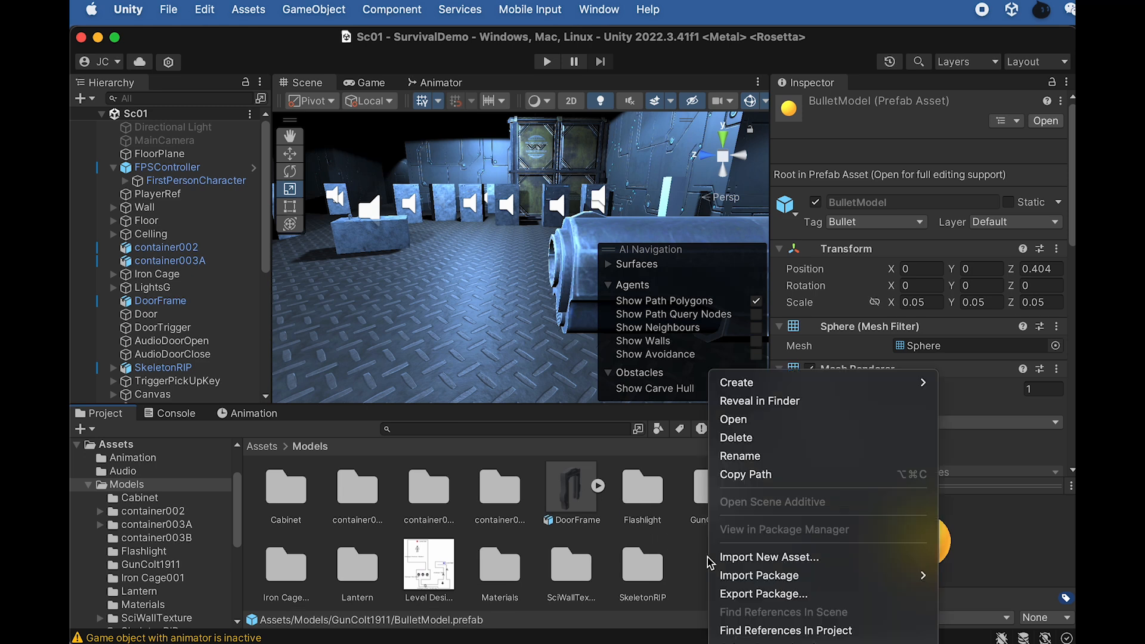
mouse_move(802, 384)
click(999, 89)
text(TheOldLady)
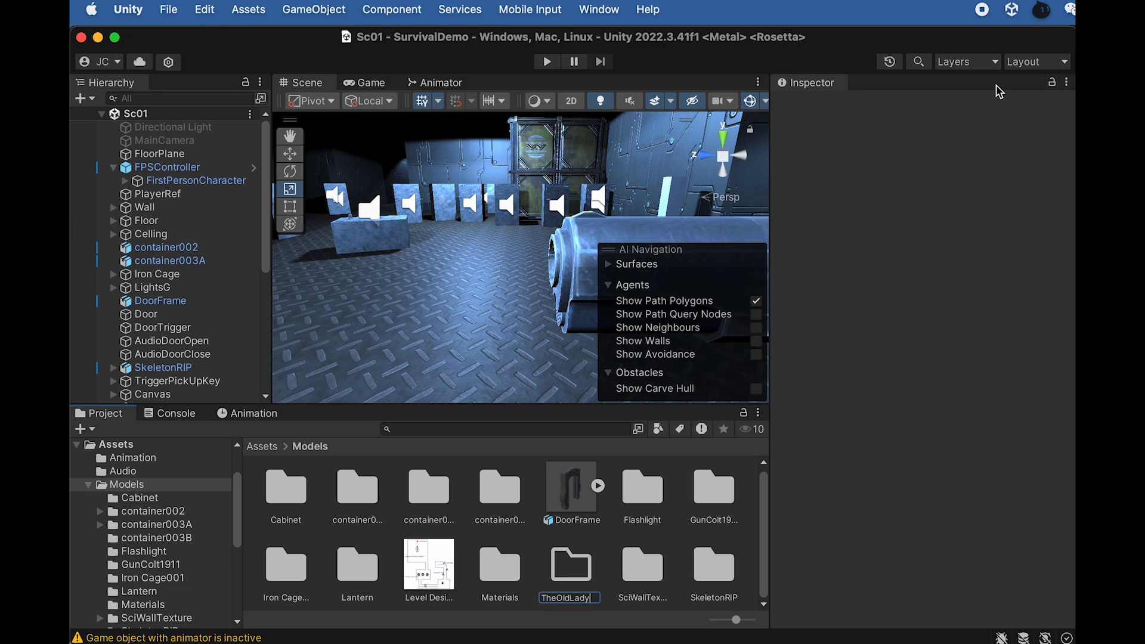
key(Return)
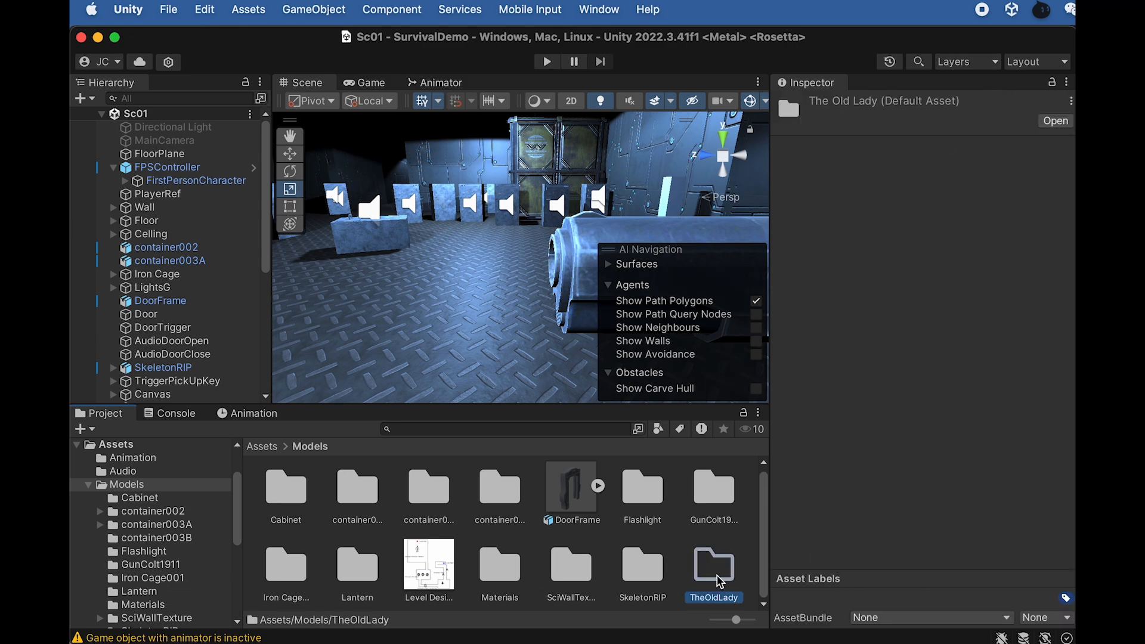
- Import the Step02 rigged FBX, five Step03 animation FBX files, V2 diffuse texture and OldLady_Normal.jpg from Finder's ZombieTheOldLady folder into Unity's TheOldLady folder
double_click(719, 578)
key(super+Tab)
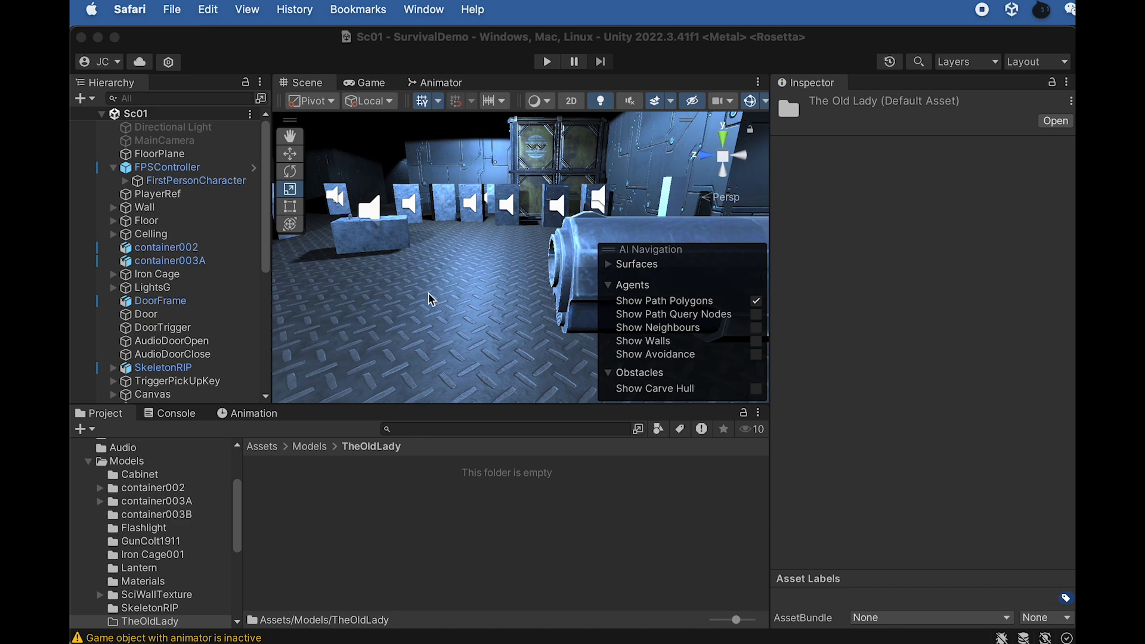
key(super+Tab)
key(super+Tab)
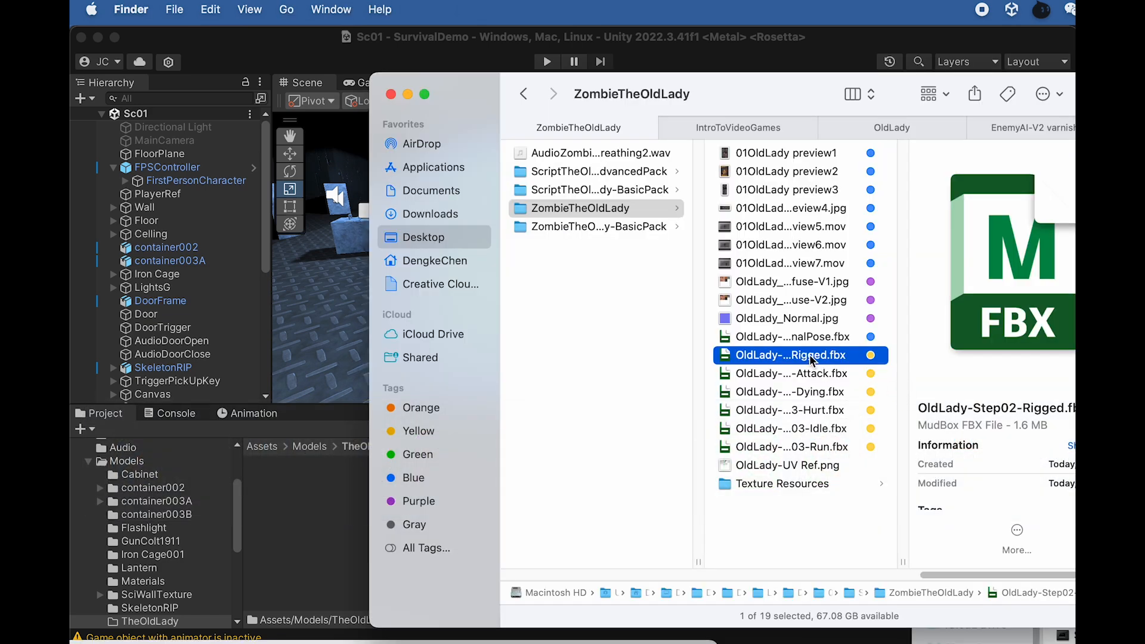
shift+click(823, 447)
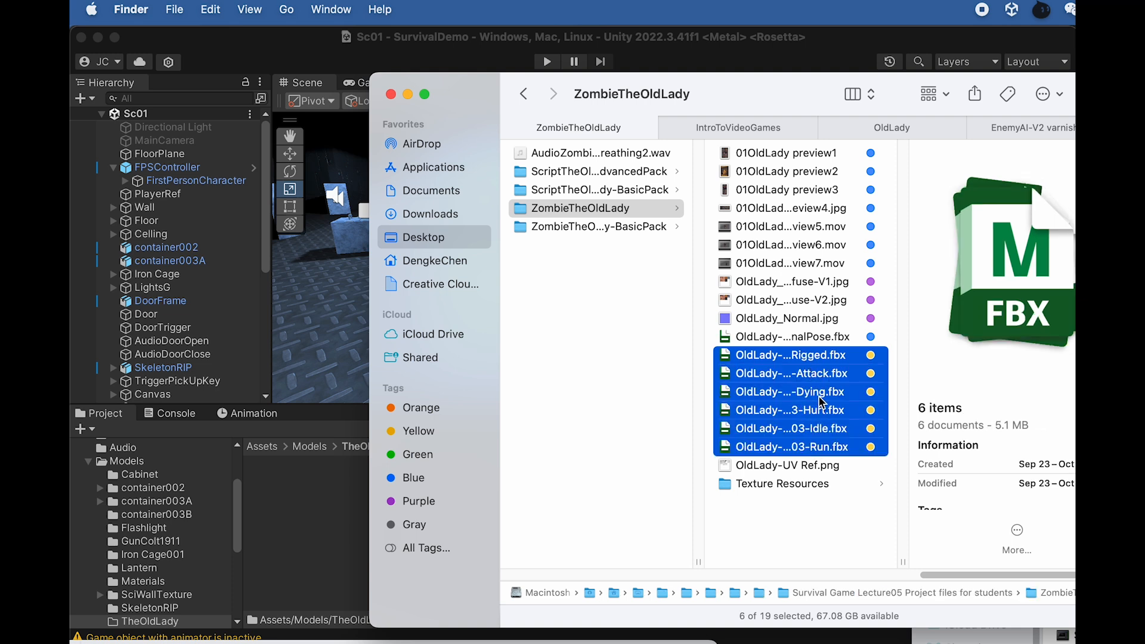
super+click(821, 302)
super+click(827, 322)
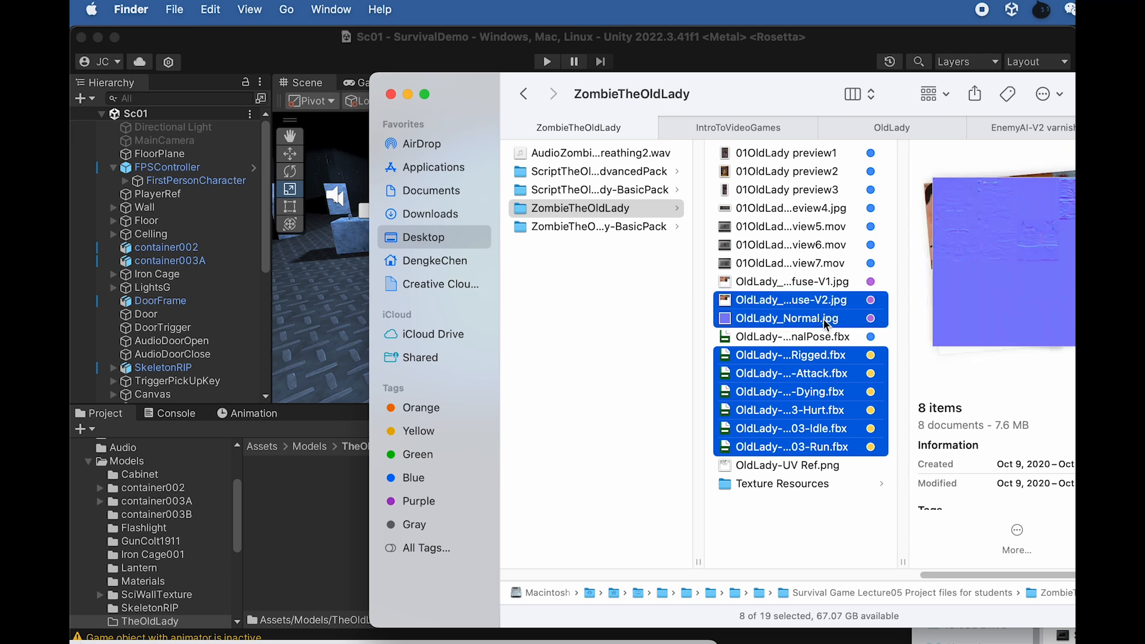
drag(792, 411, 301, 532)
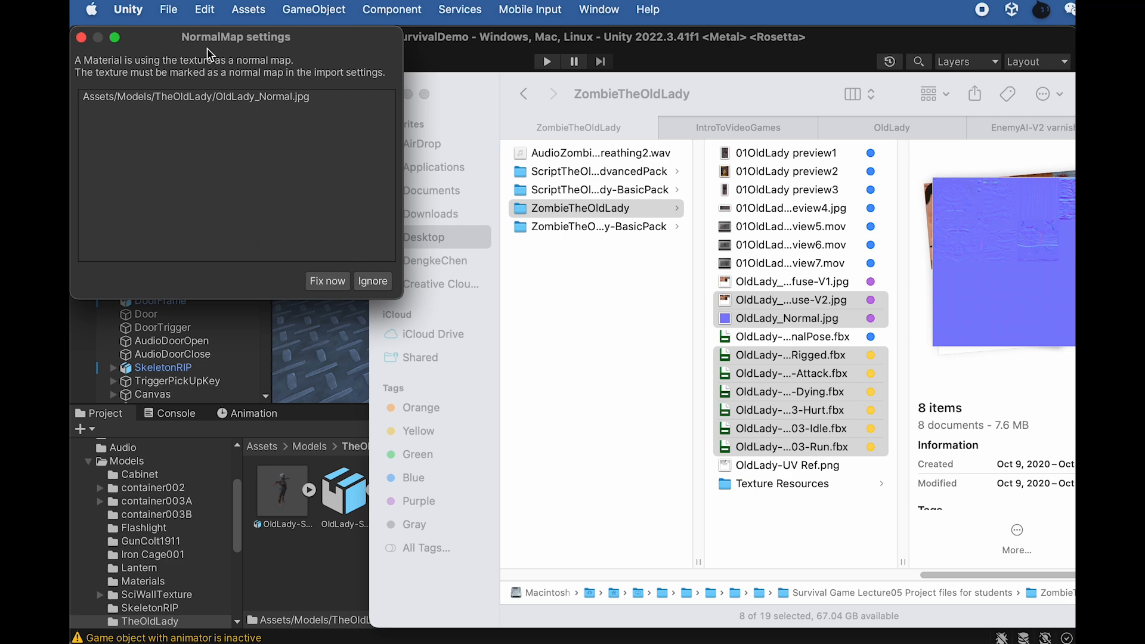
- Fix the import settings of OldLady_Normal.jpg so the texture is marked as a normal map, and clear the asset selection
click(326, 281)
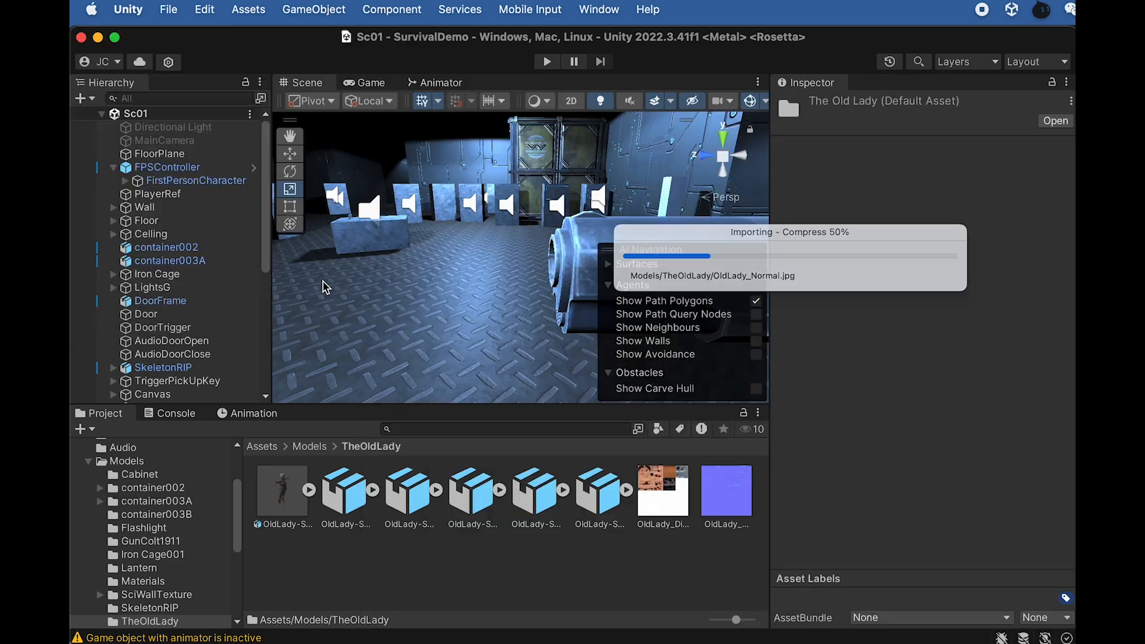
click(328, 541)
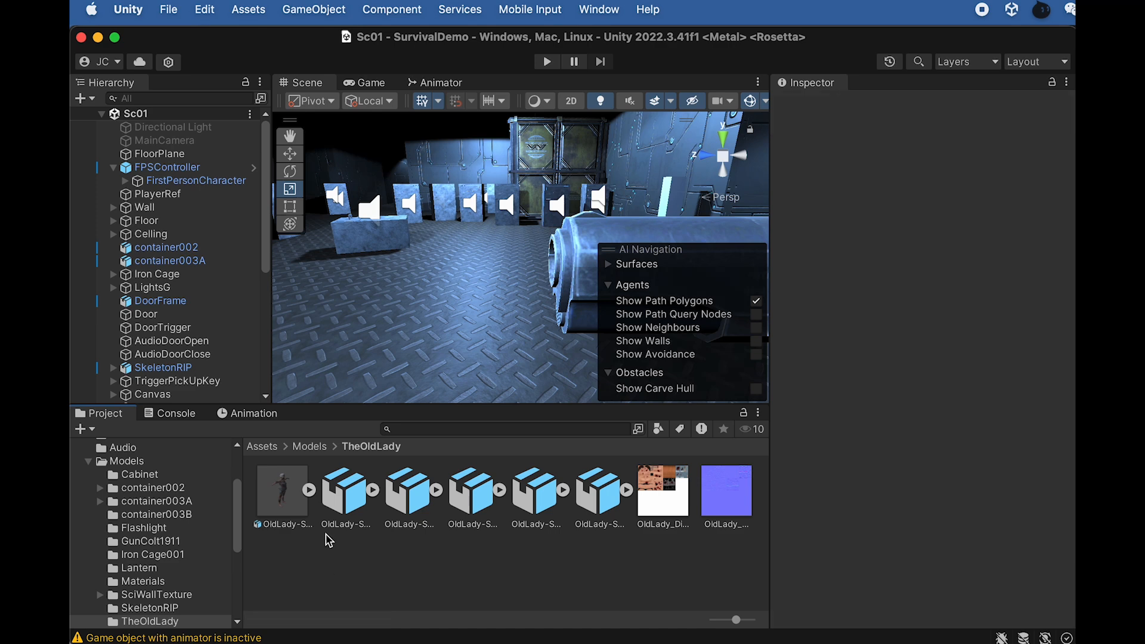